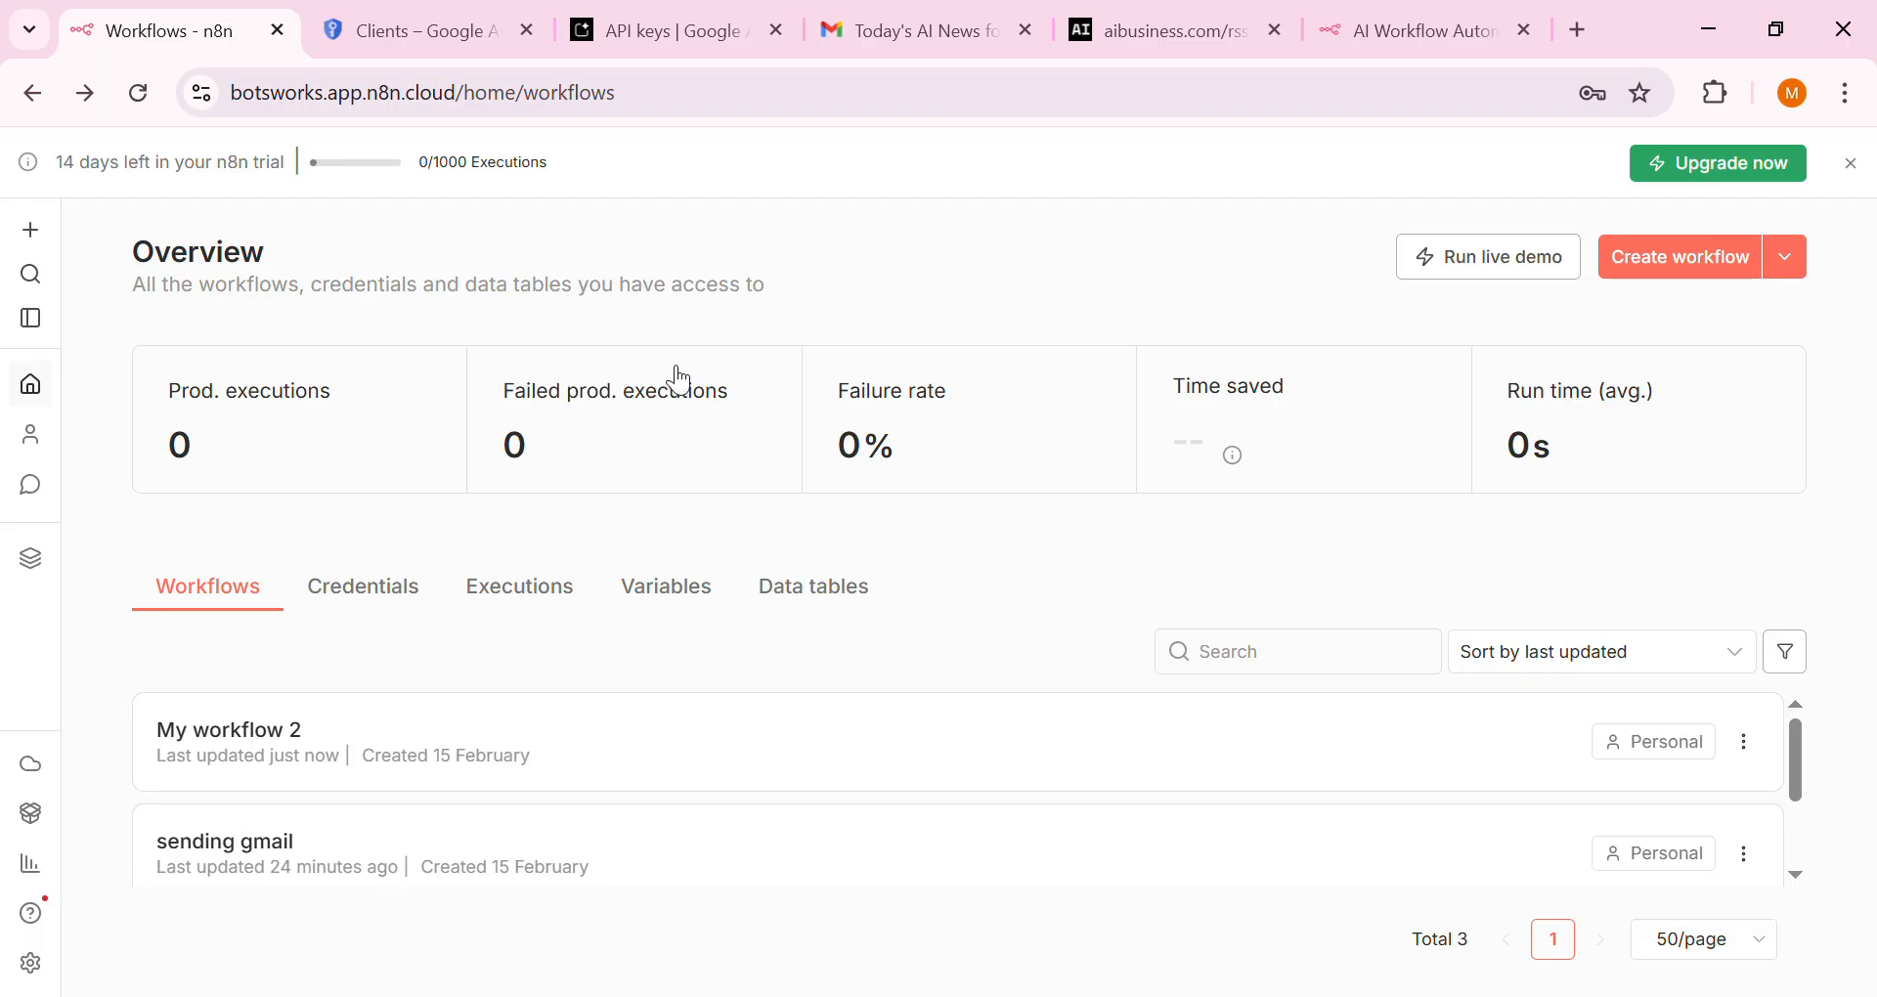
Switch to the Gmail tab to view the sent AI news digest email
left_click(880, 31)
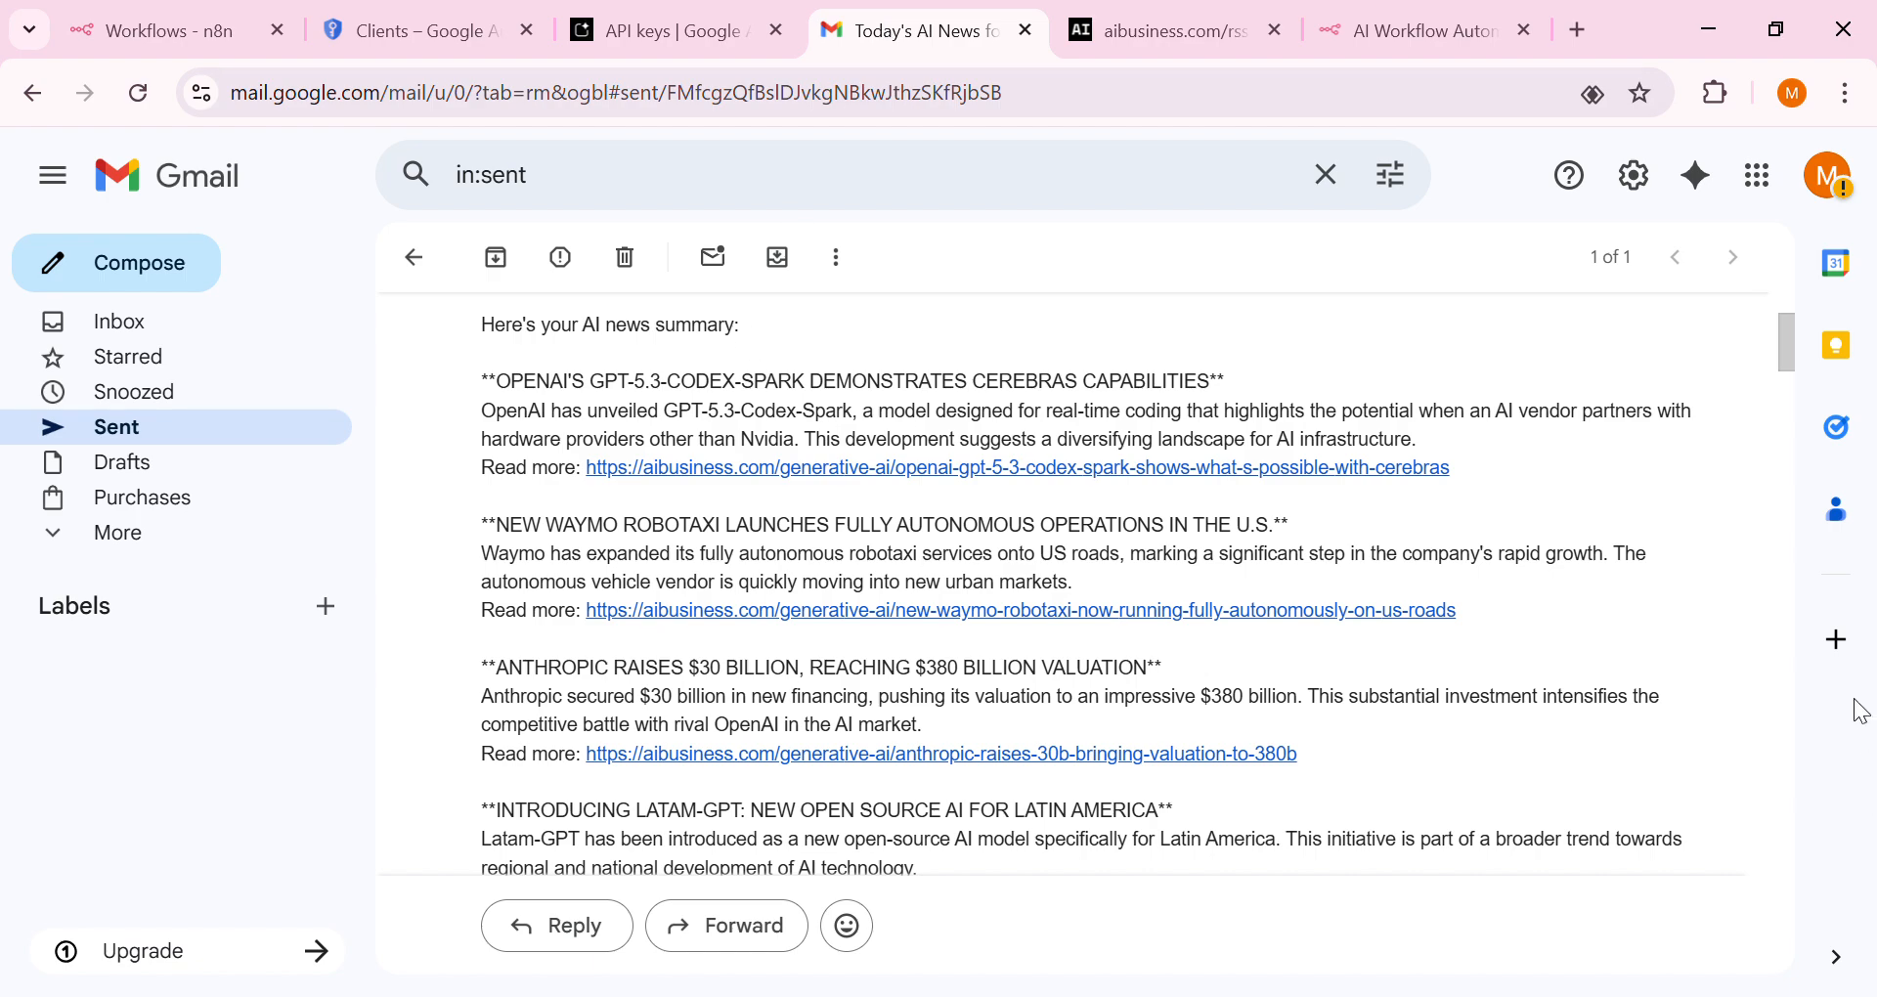
Scroll through the sent AI news summary email, then return to the n8n workflows overview
scroll(1777, 371, "down", 2)
left_click_drag(1774, 366, 1773, 346)
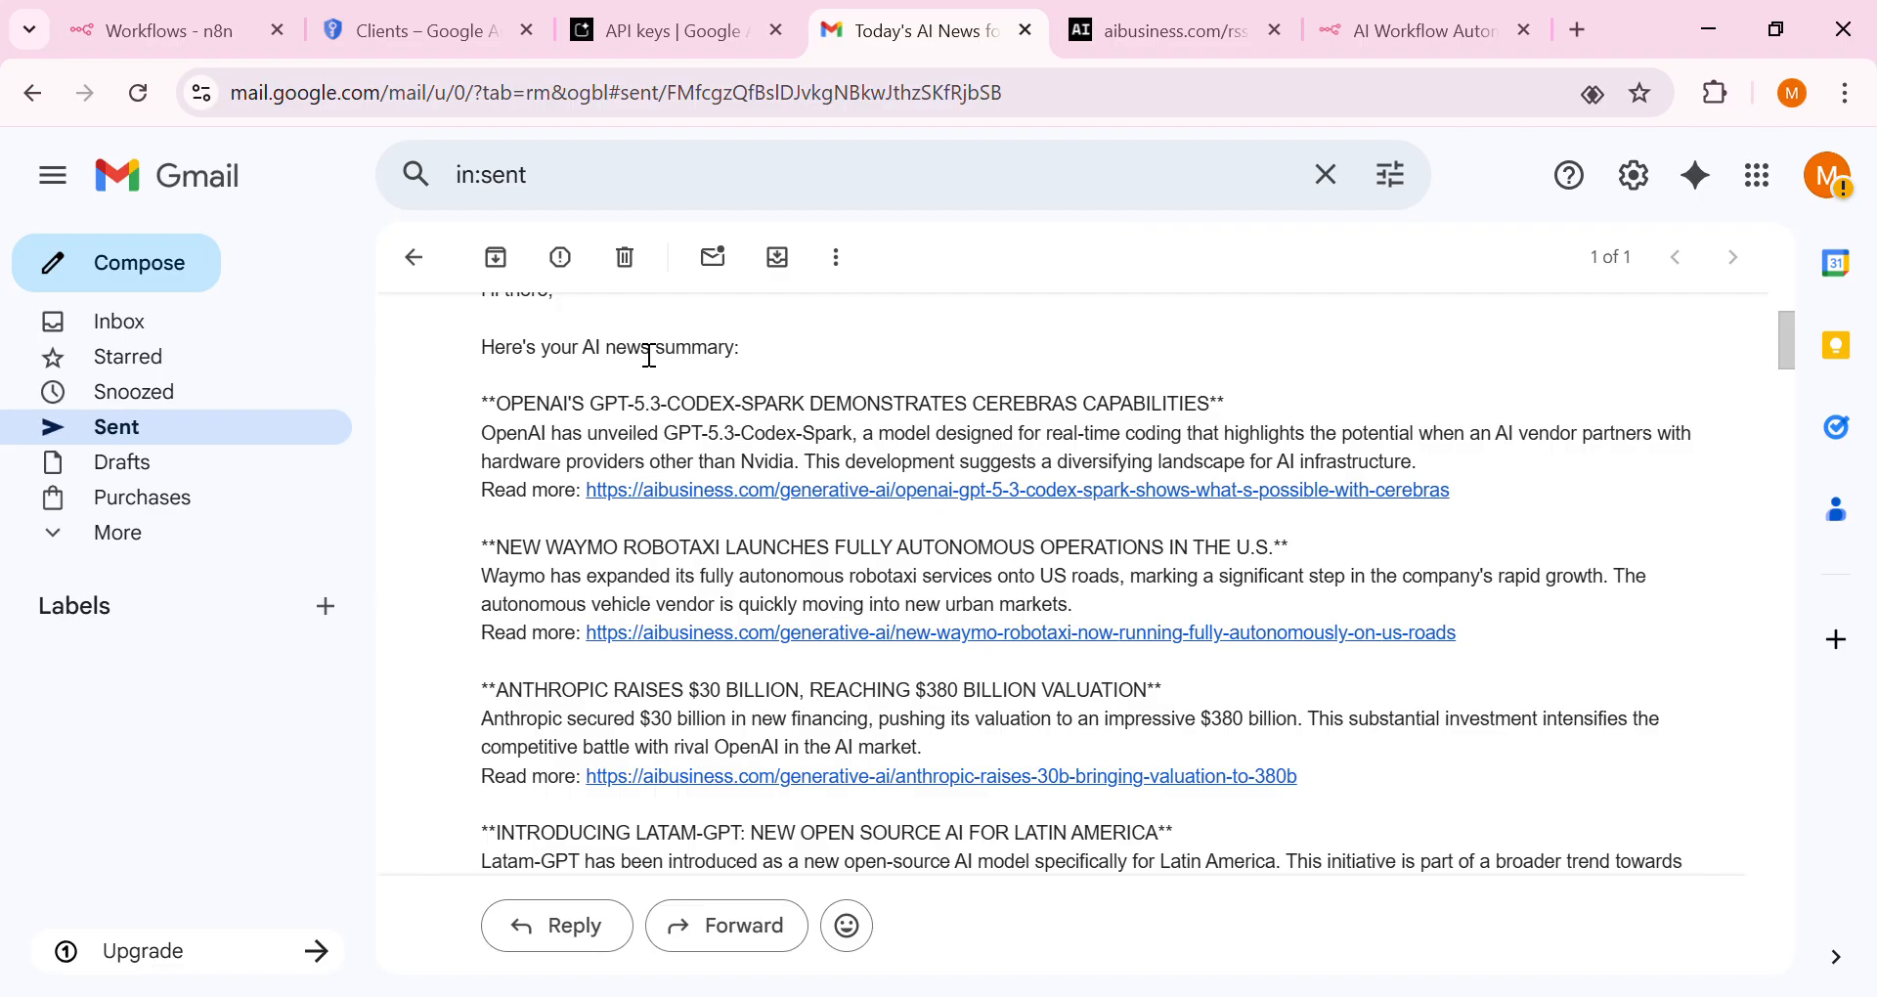
left_click(154, 24)
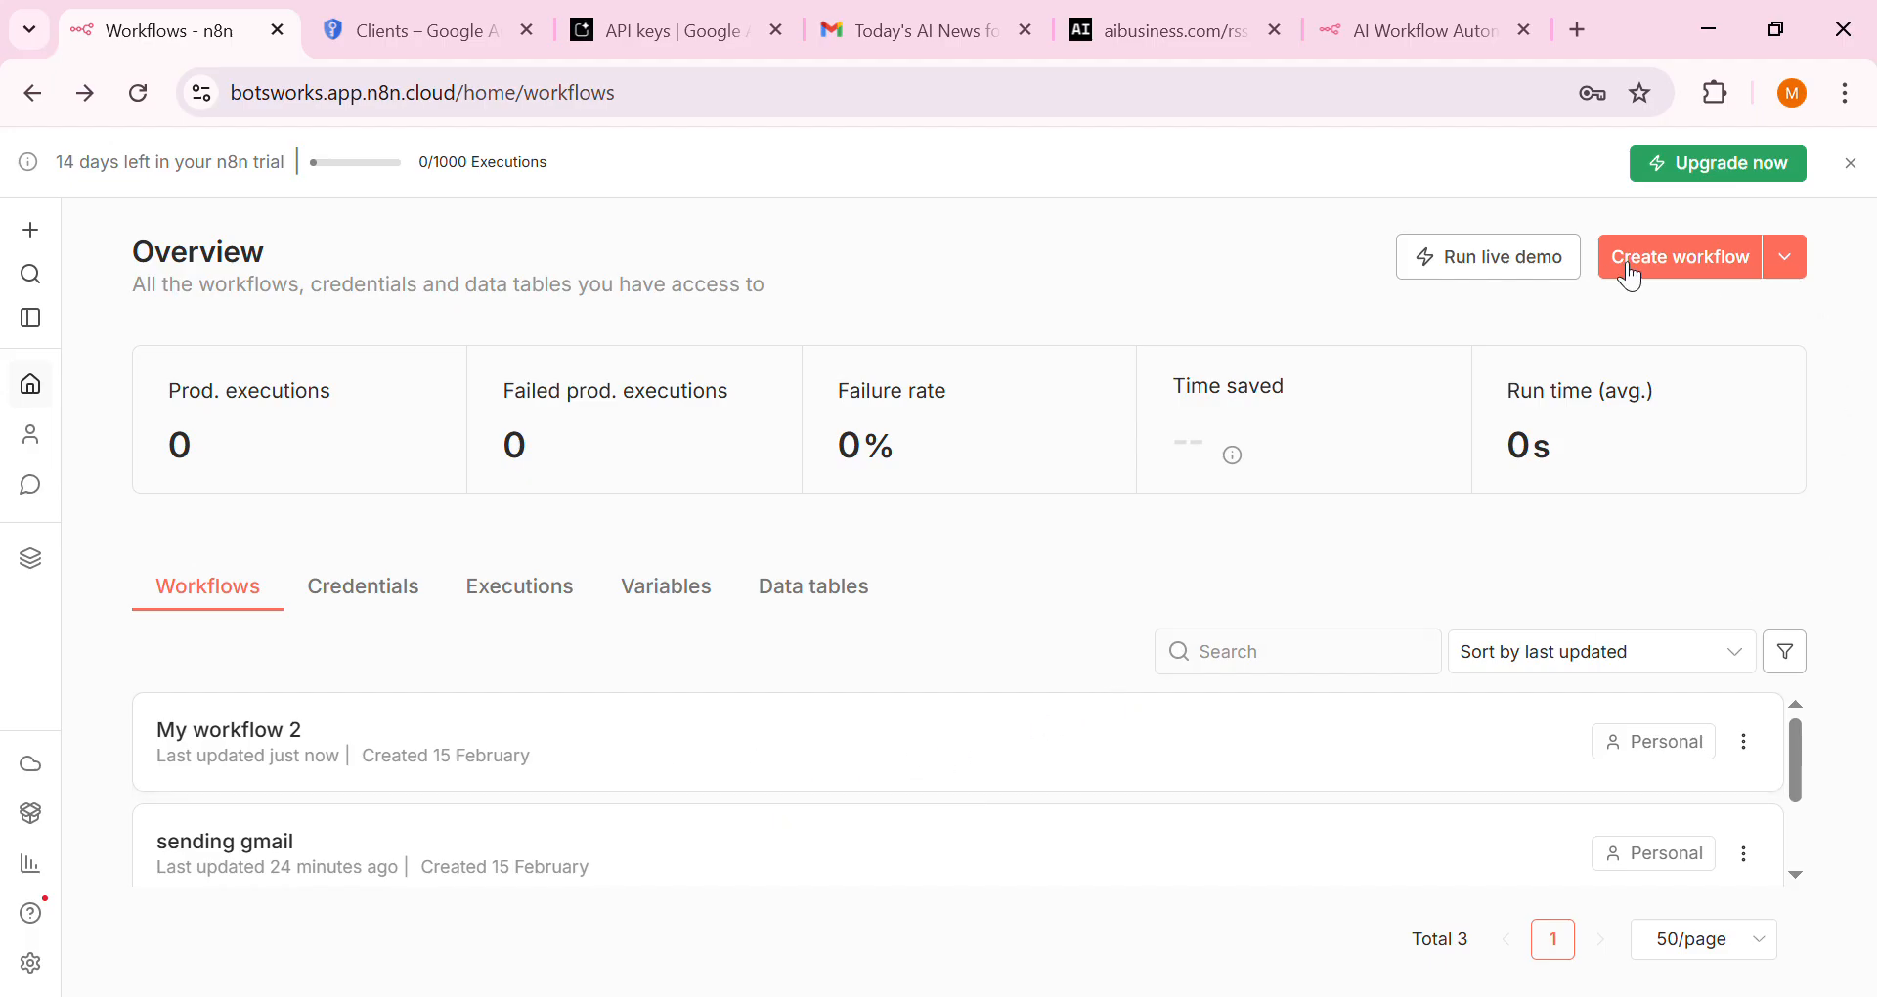
Open My workflow 2 and rename it 'sending meassege'
left_click(1012, 748)
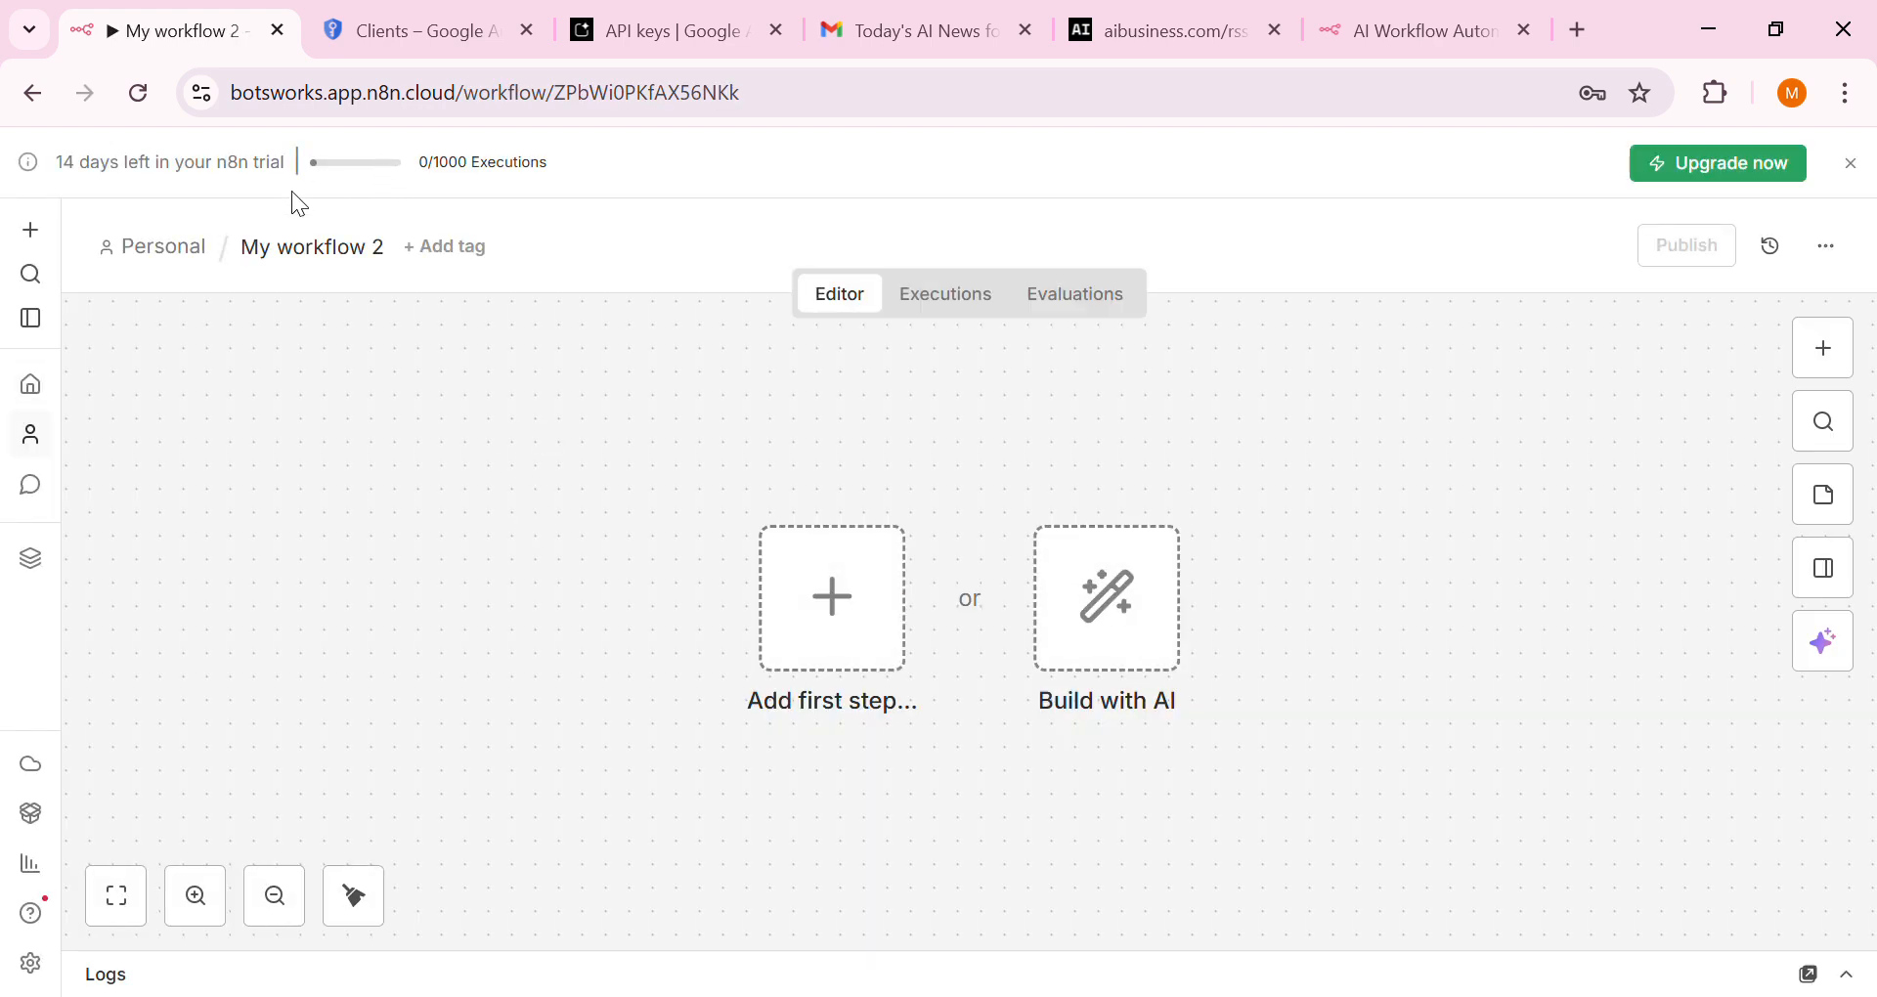
left_click(295, 253)
key("BackSpace")
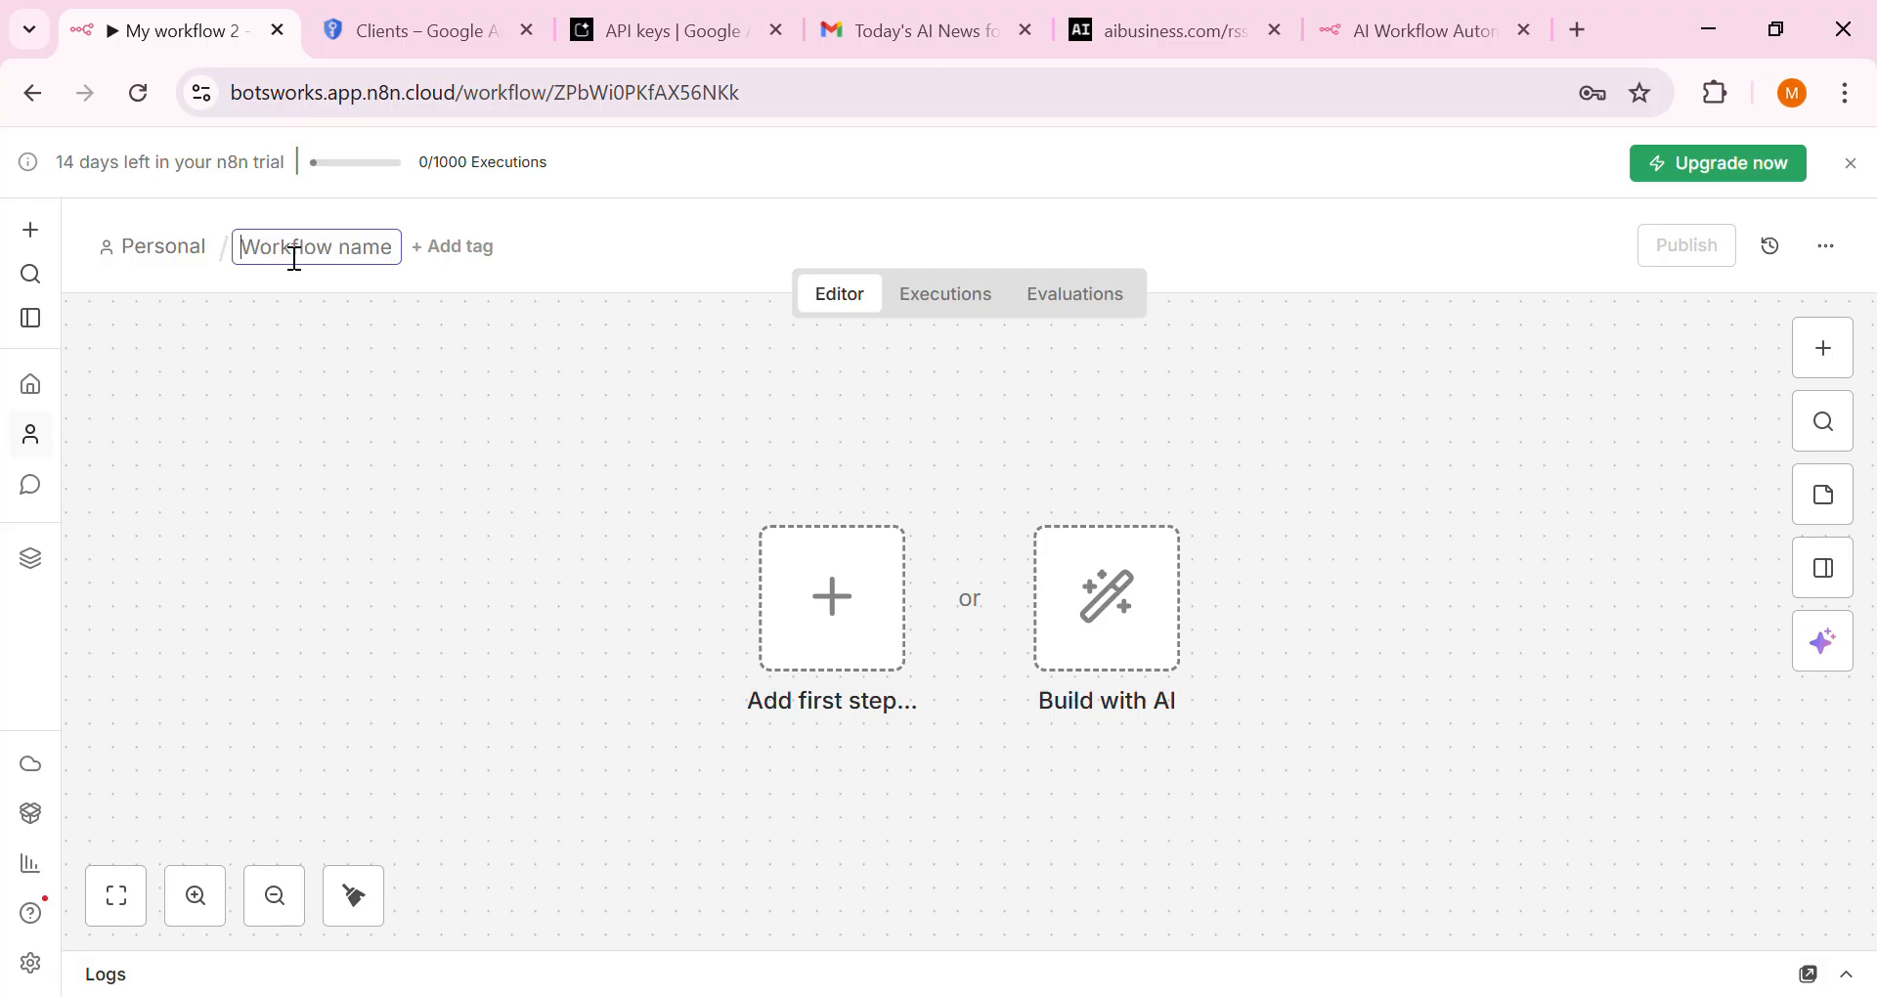
type("sendinf")
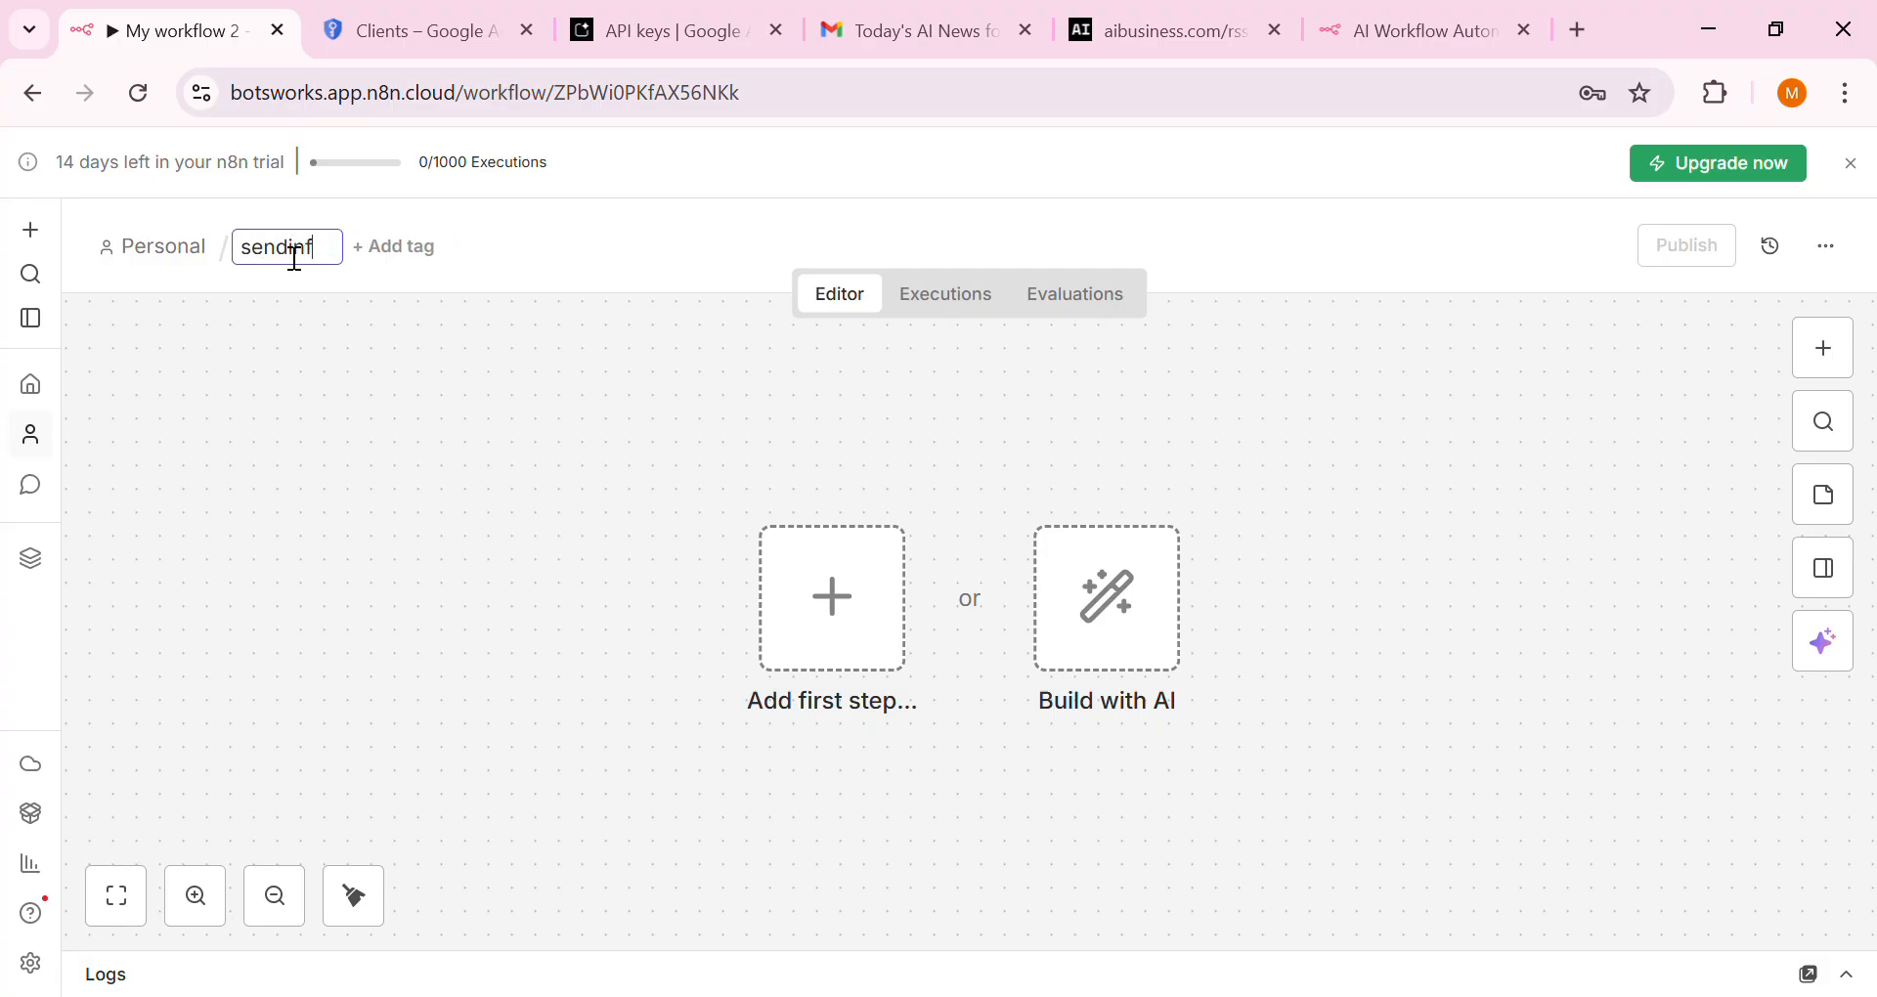
key("BackSpace")
type("g meassege")
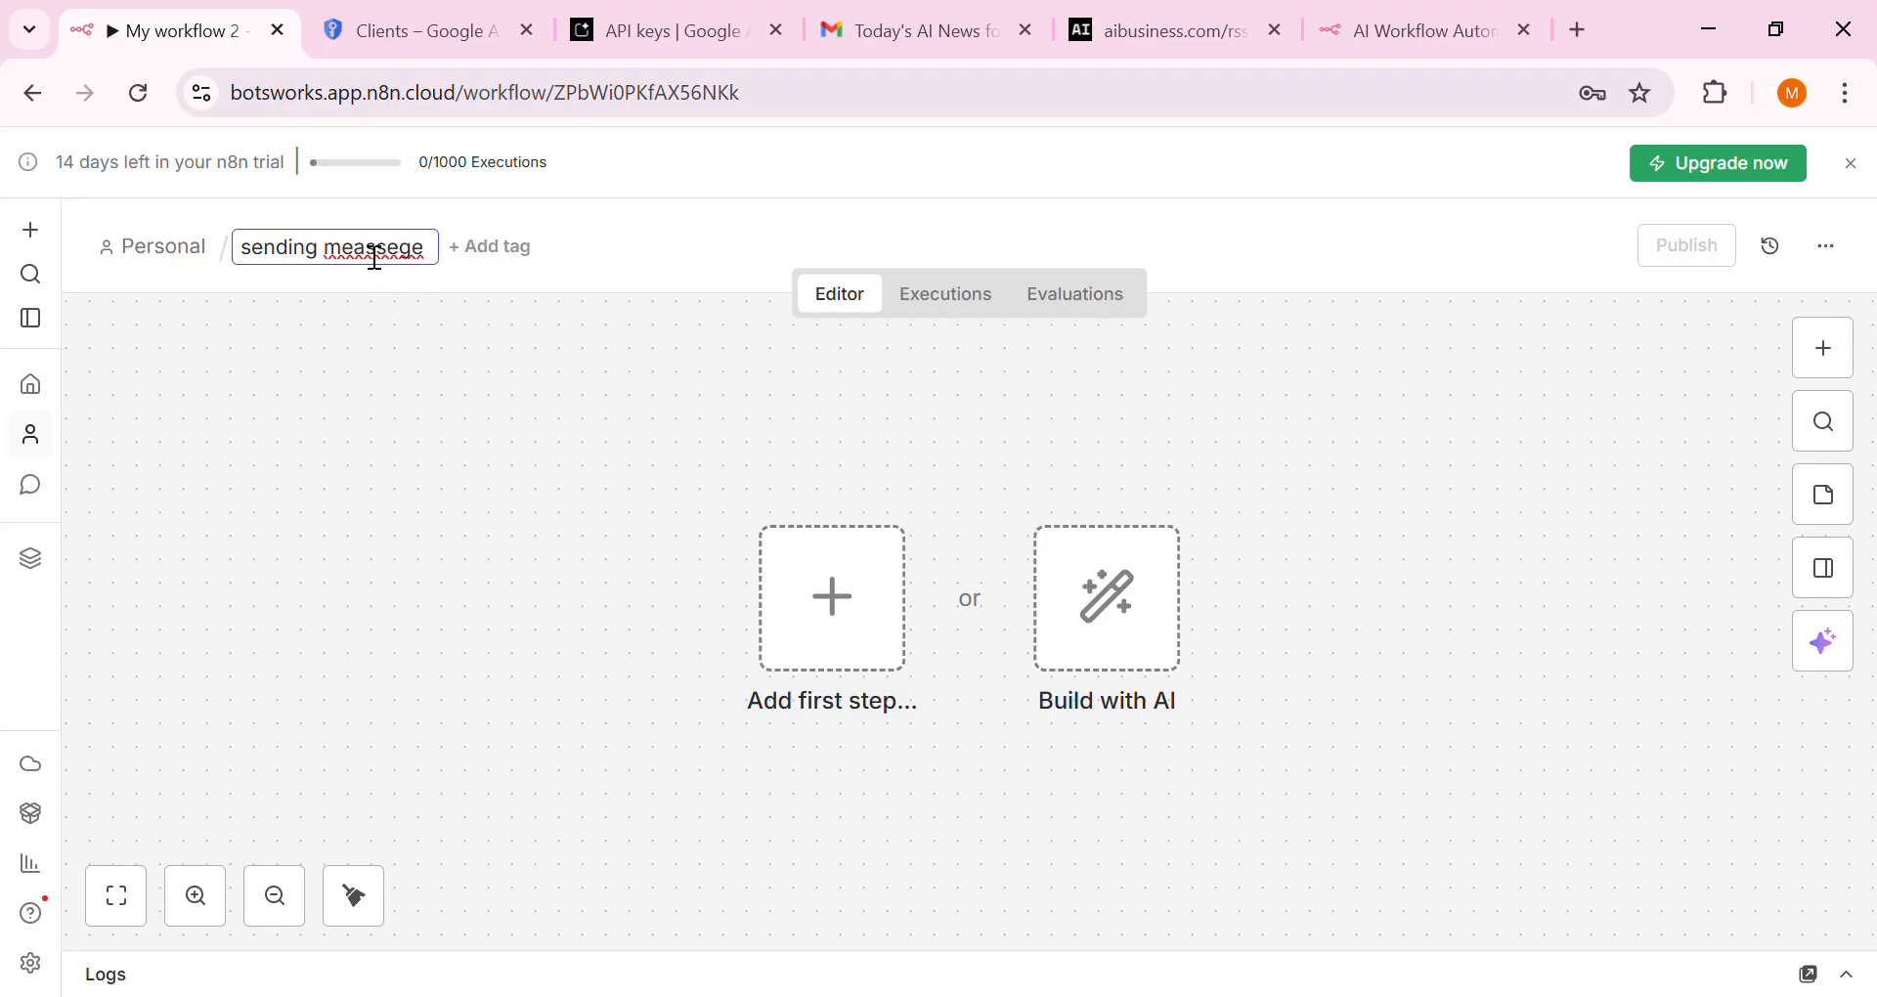
key("BackSpace")
type("a")
left_click(753, 612)
Add a Schedule Trigger as the workflow's first step, found by searching 'sch'
left_click(793, 628)
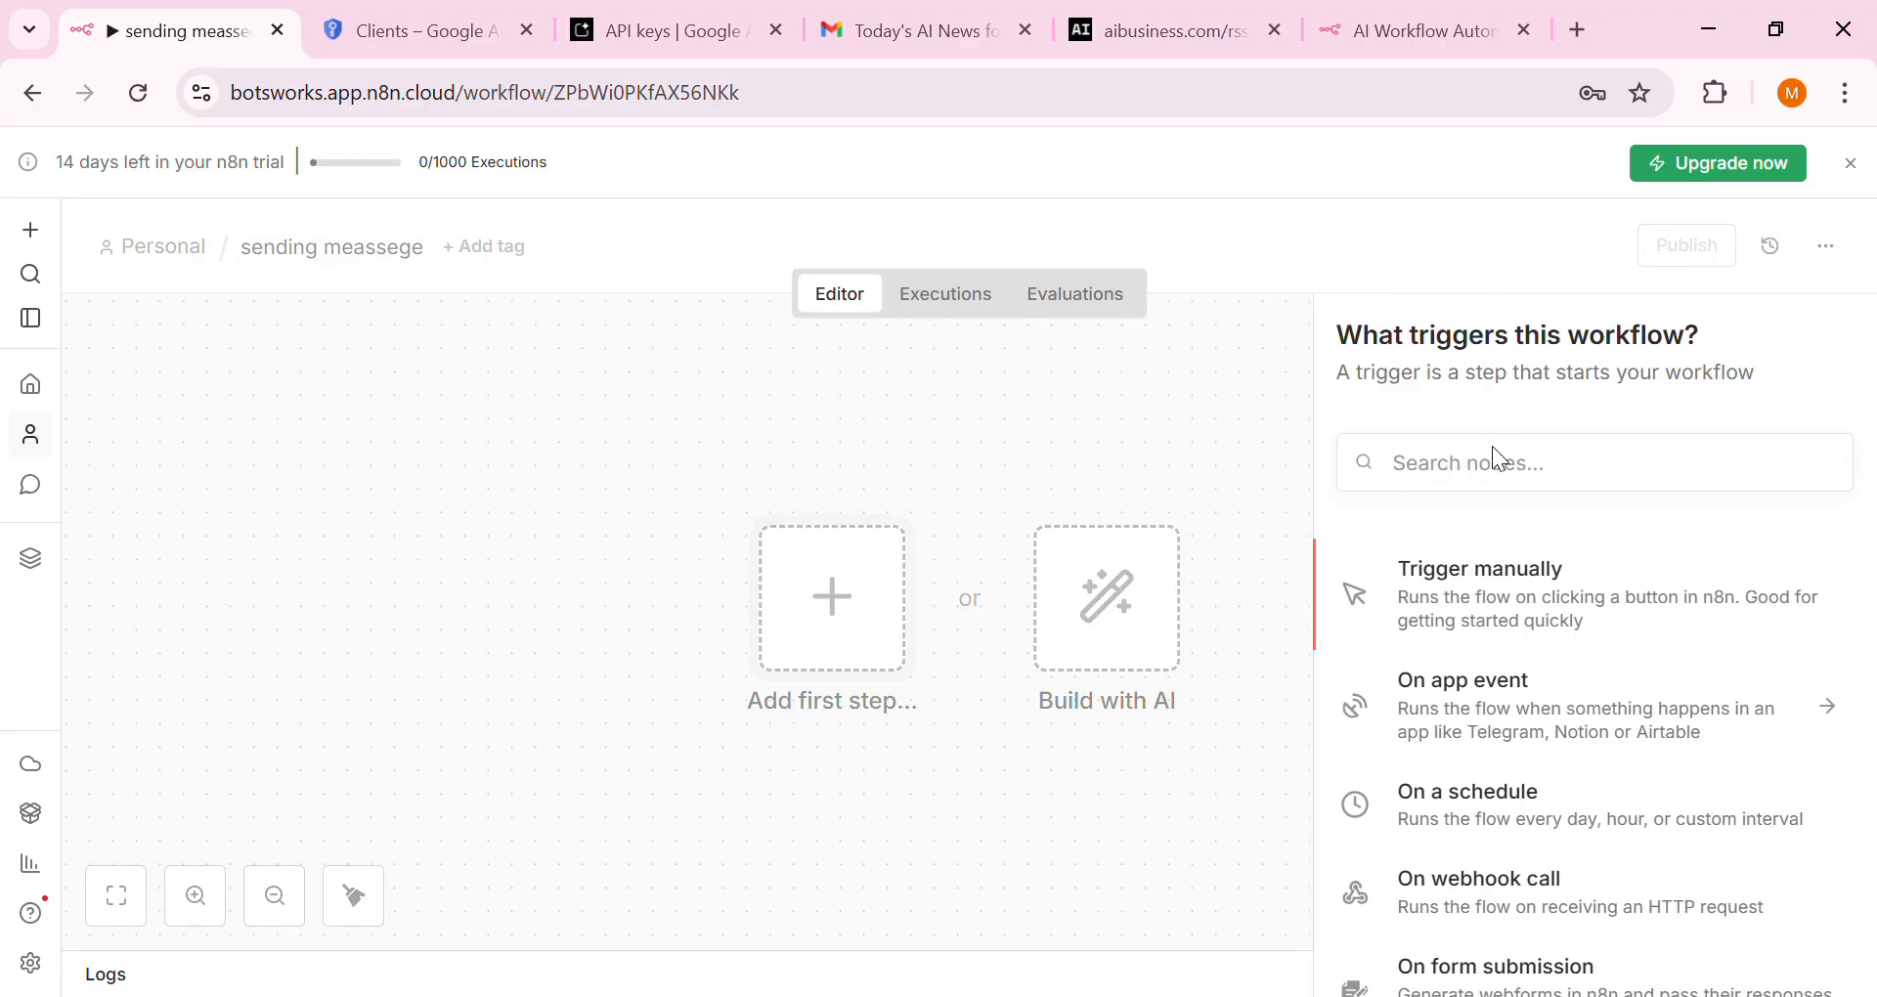
left_click(1496, 479)
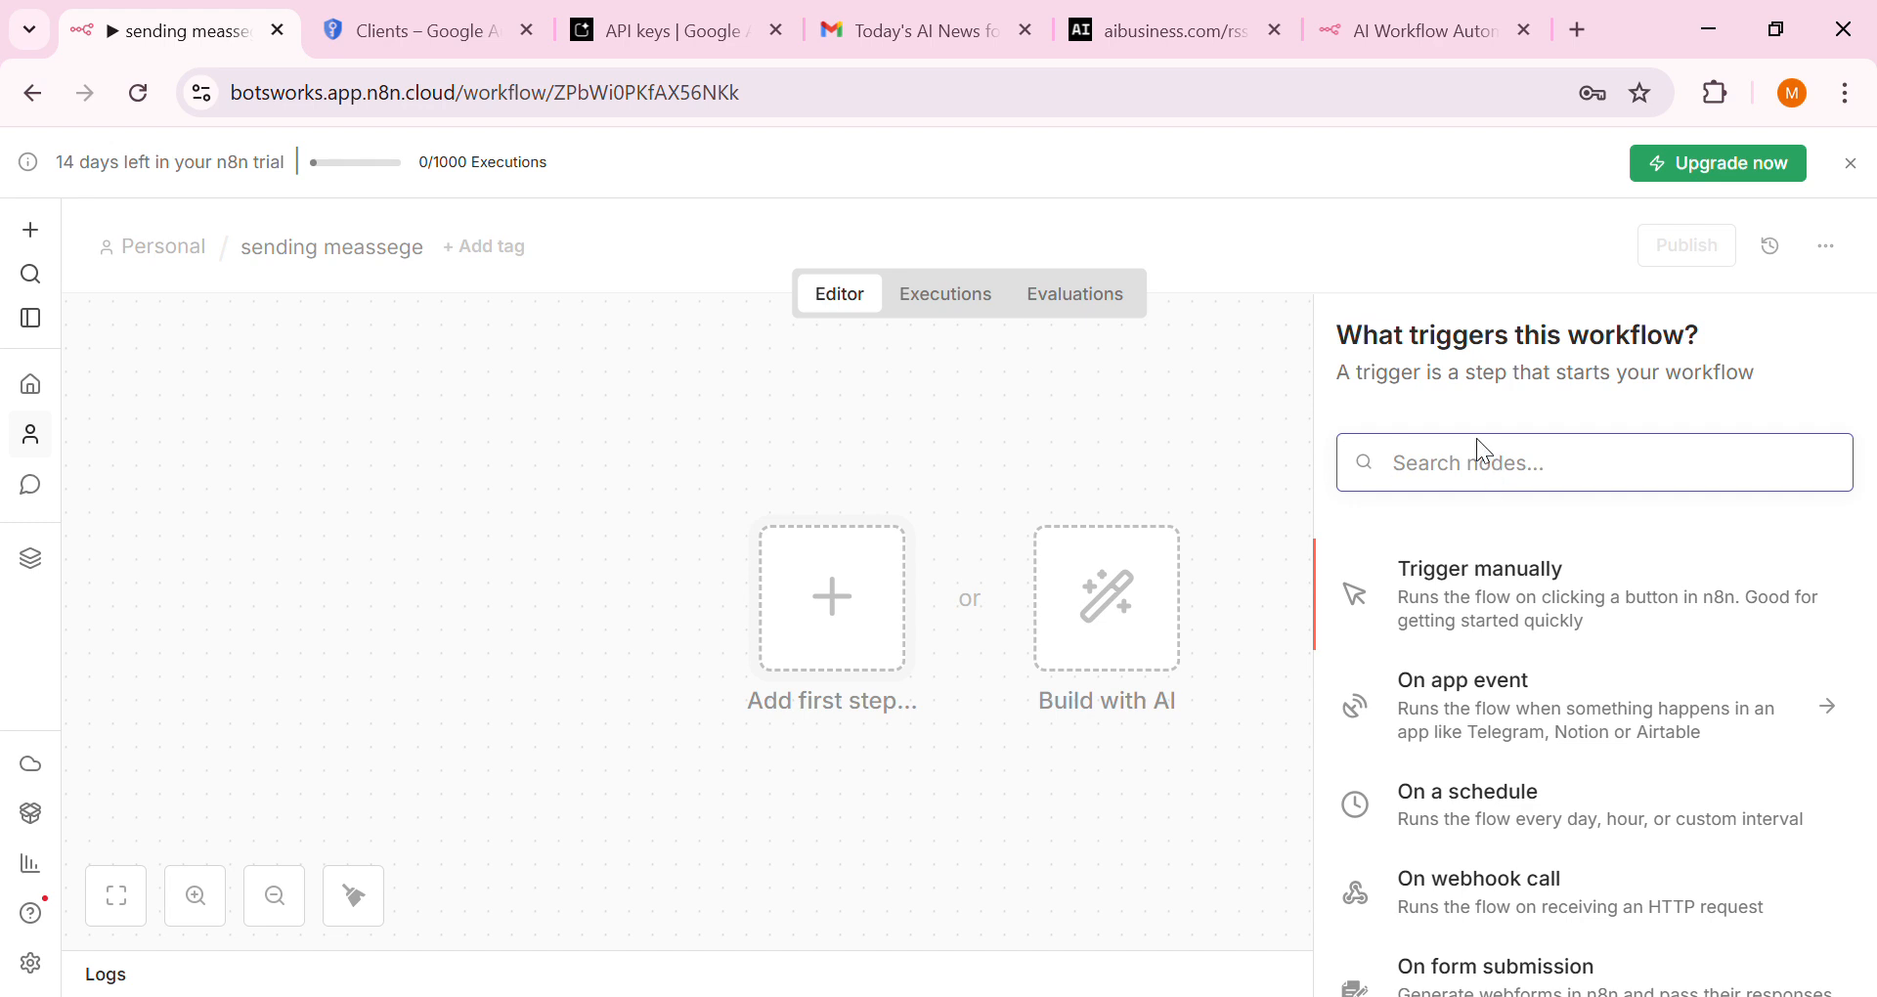
type("sch")
left_click(1470, 598)
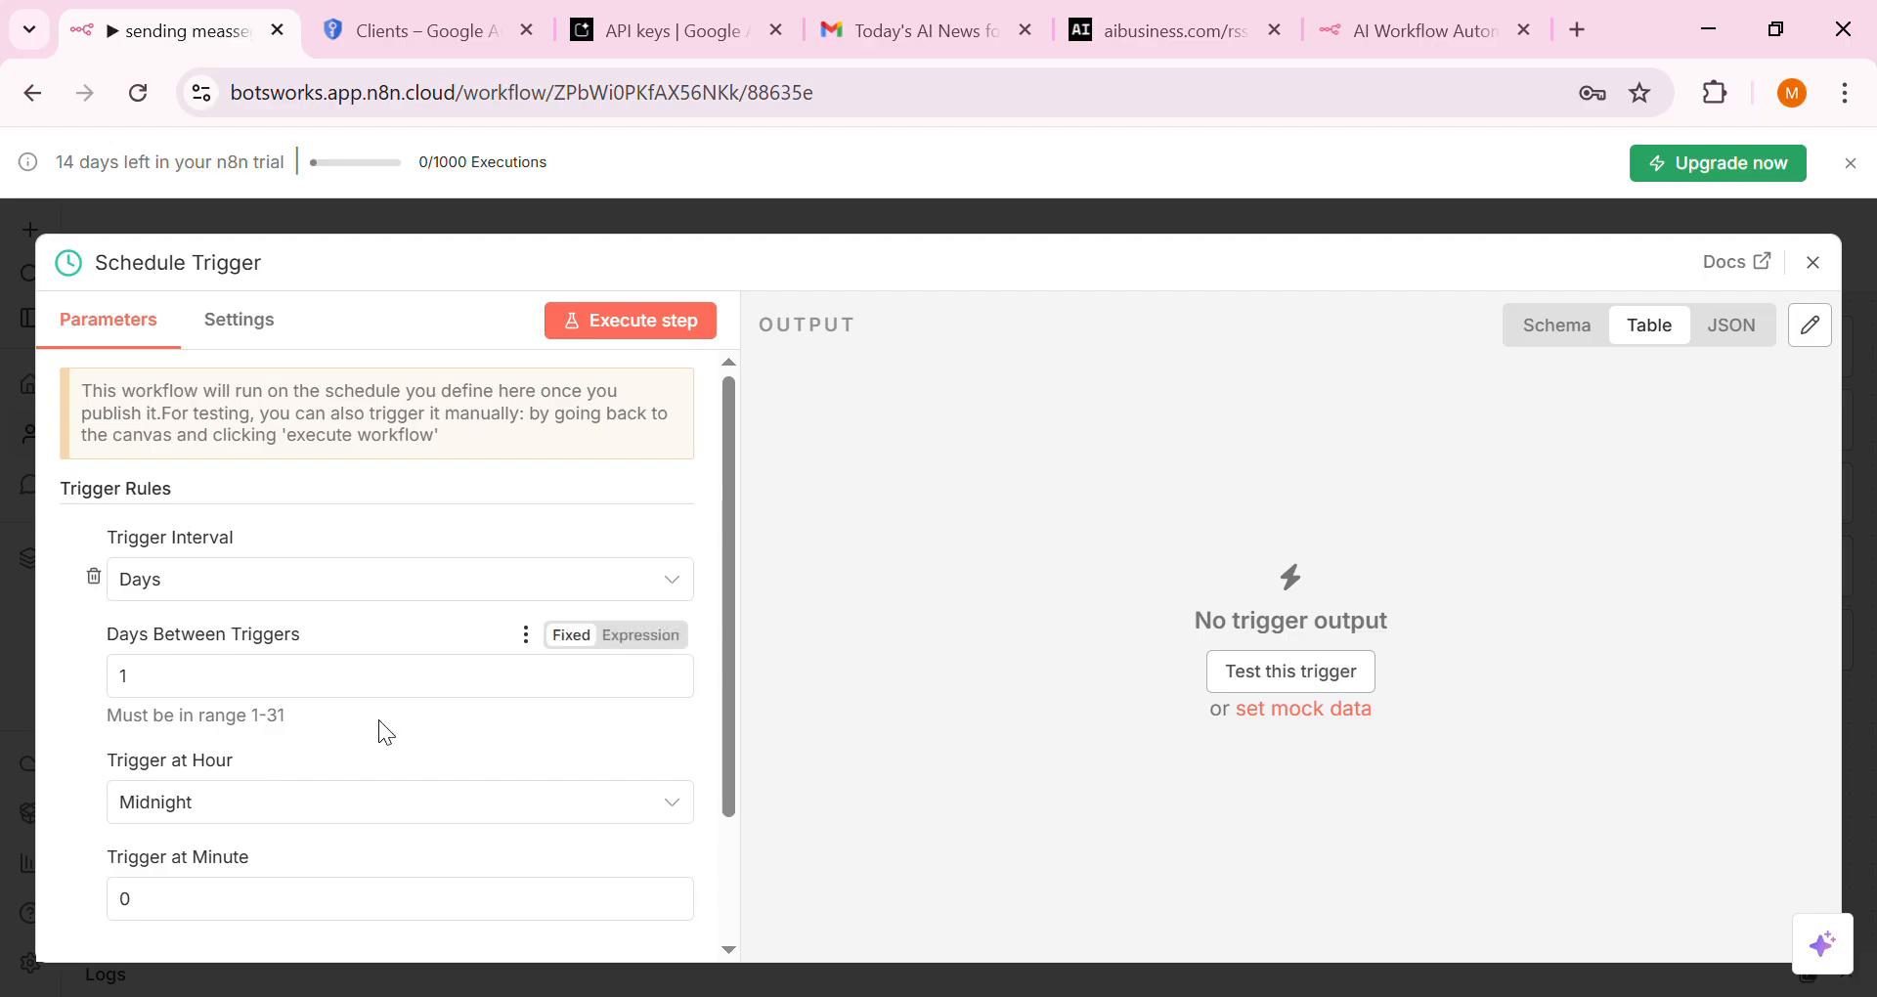
Set the trigger hour to 5am and test-run the Schedule Trigger successfully
left_click(406, 800)
scroll(452, 734, "down", 4)
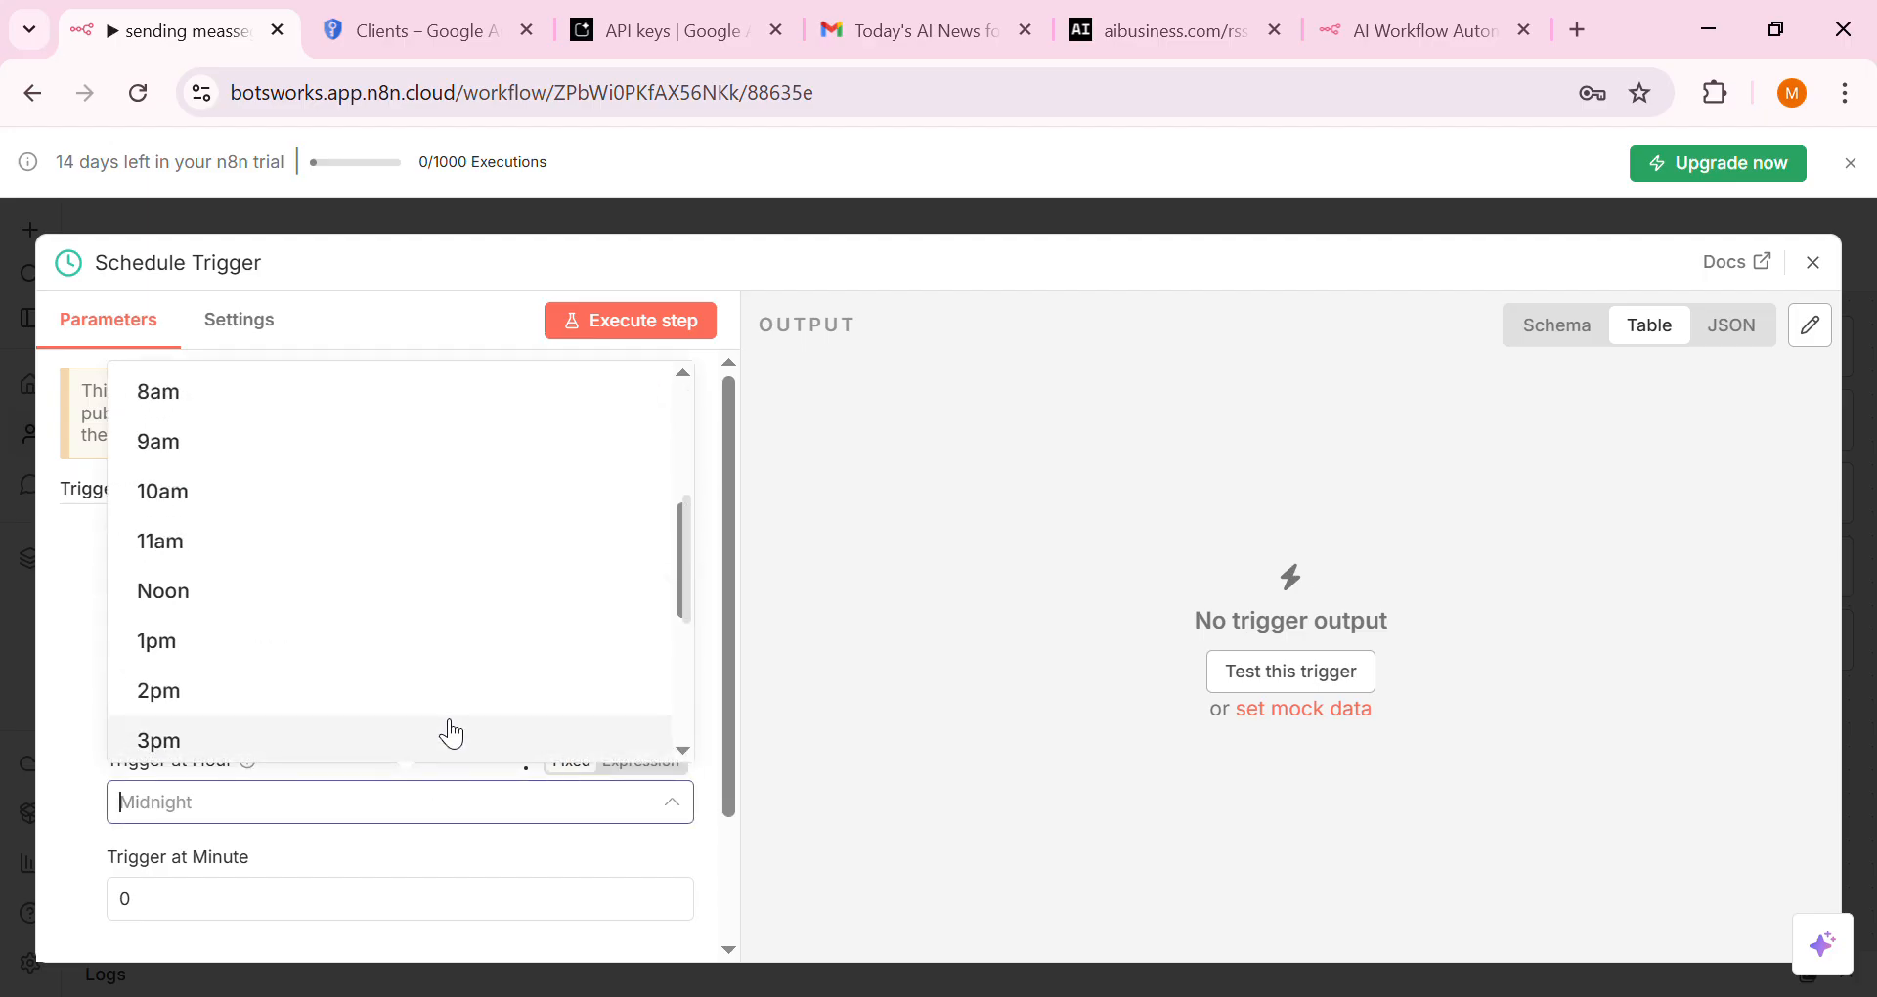
left_click(326, 588)
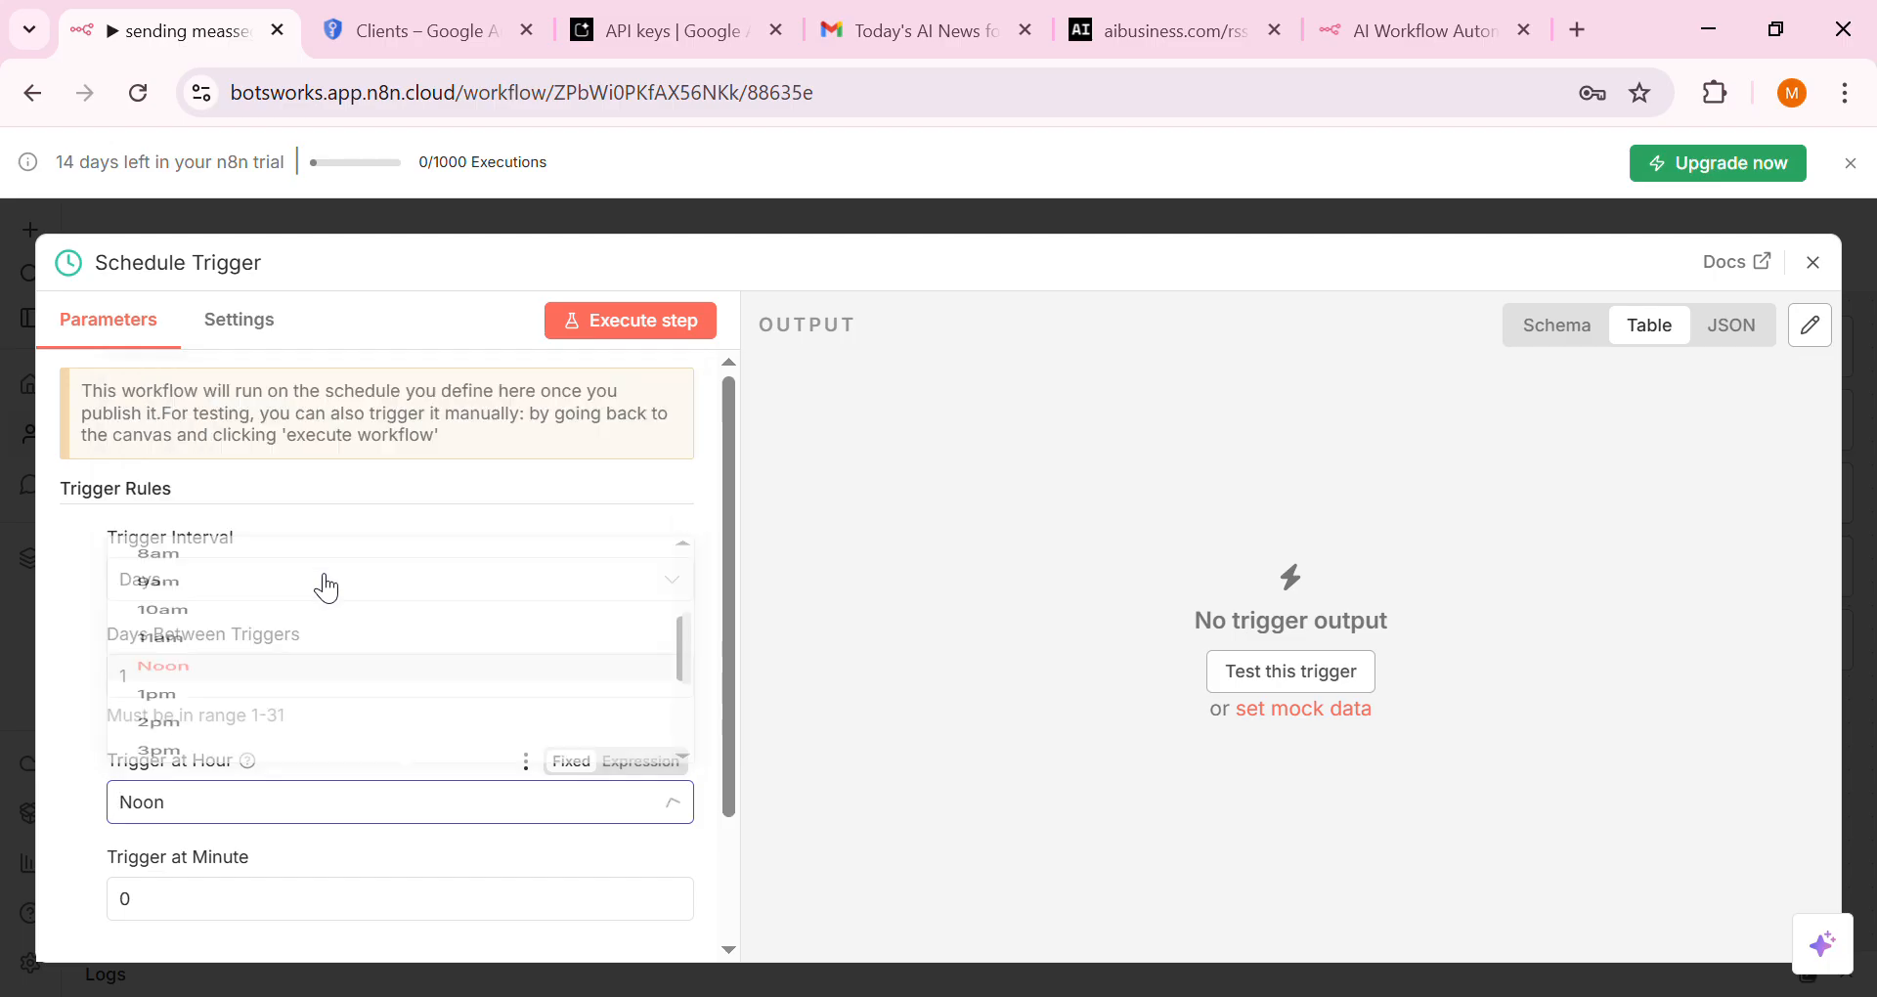
left_click(327, 797)
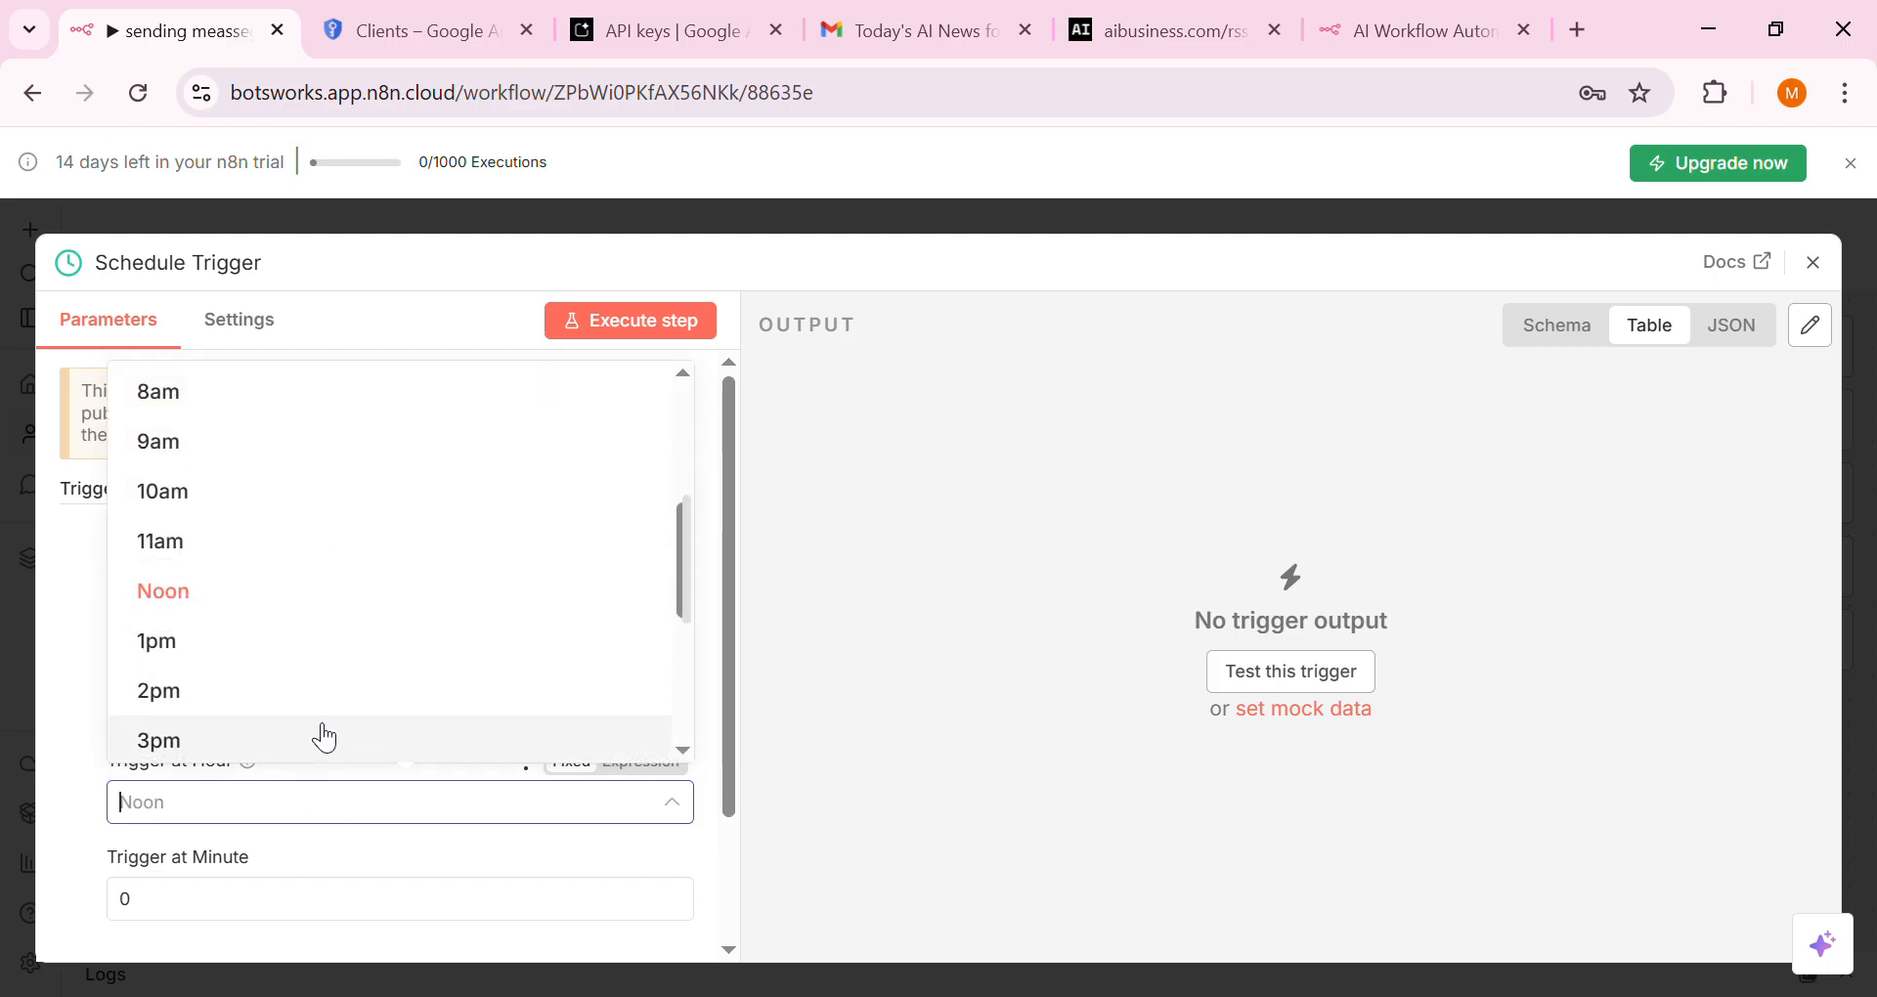
scroll(321, 733, "down", 4)
scroll(322, 733, "up", 8)
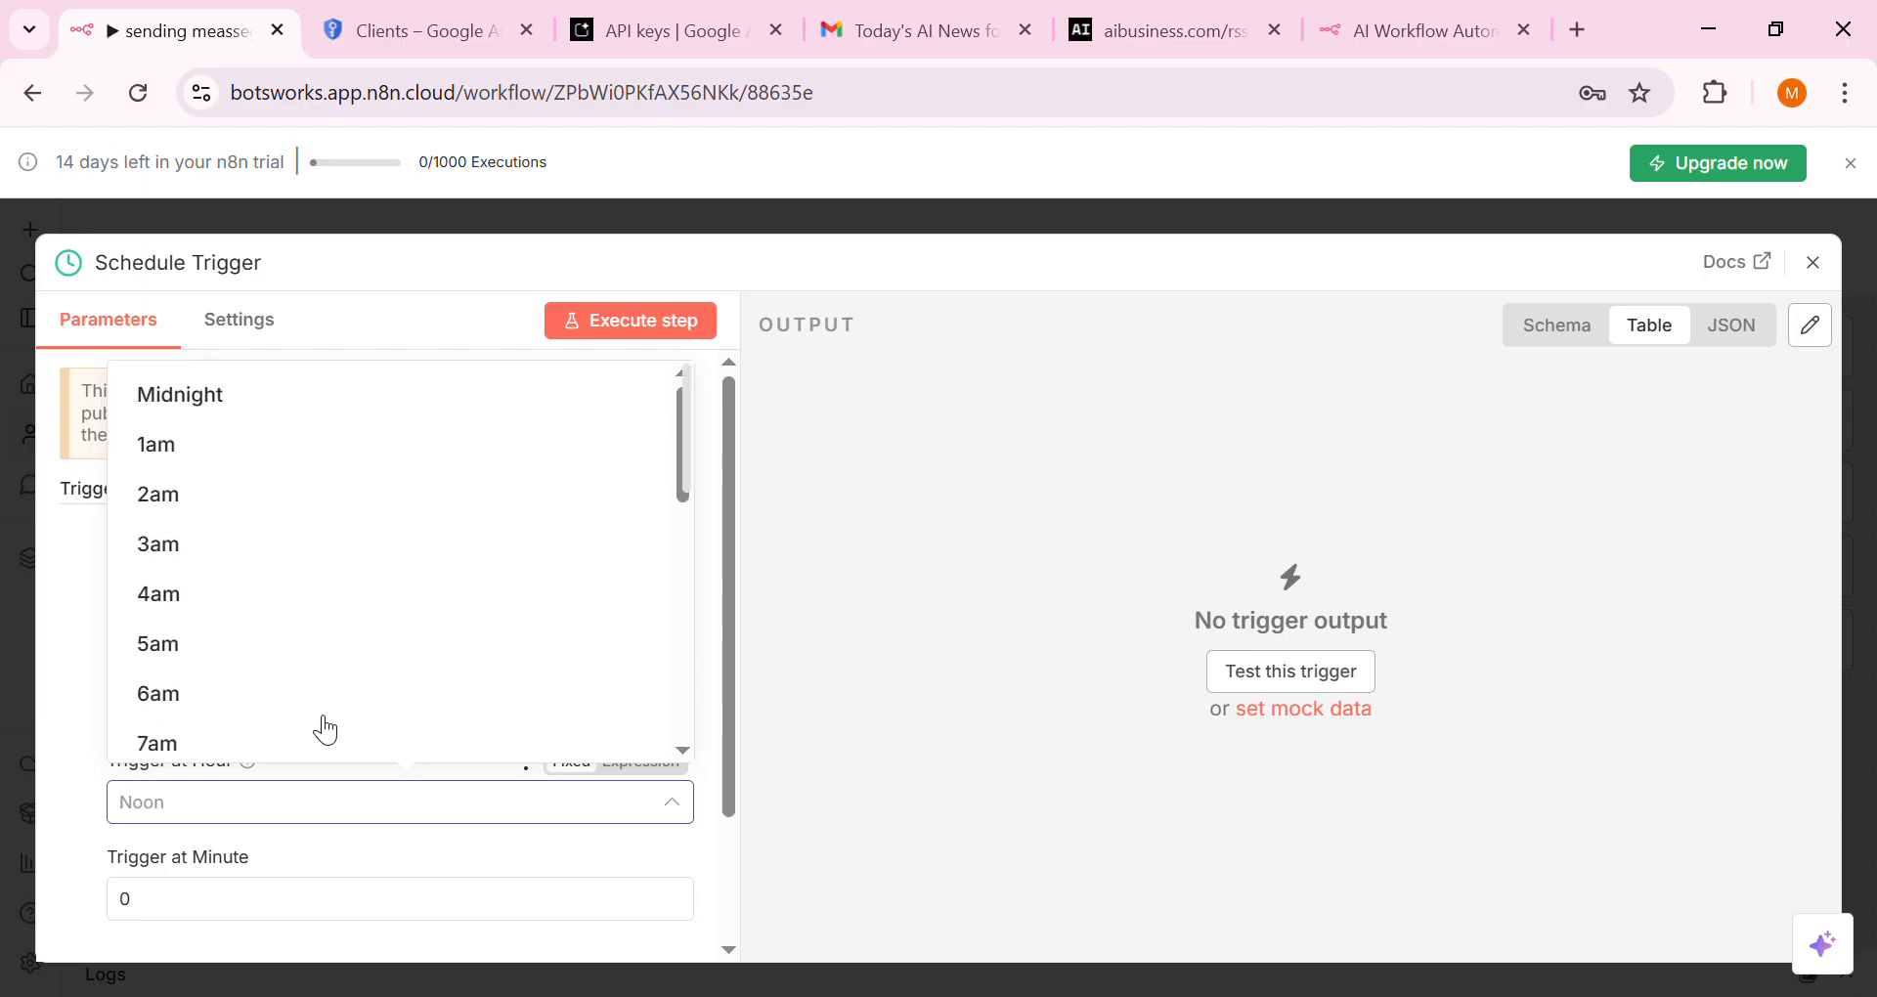
left_click(290, 638)
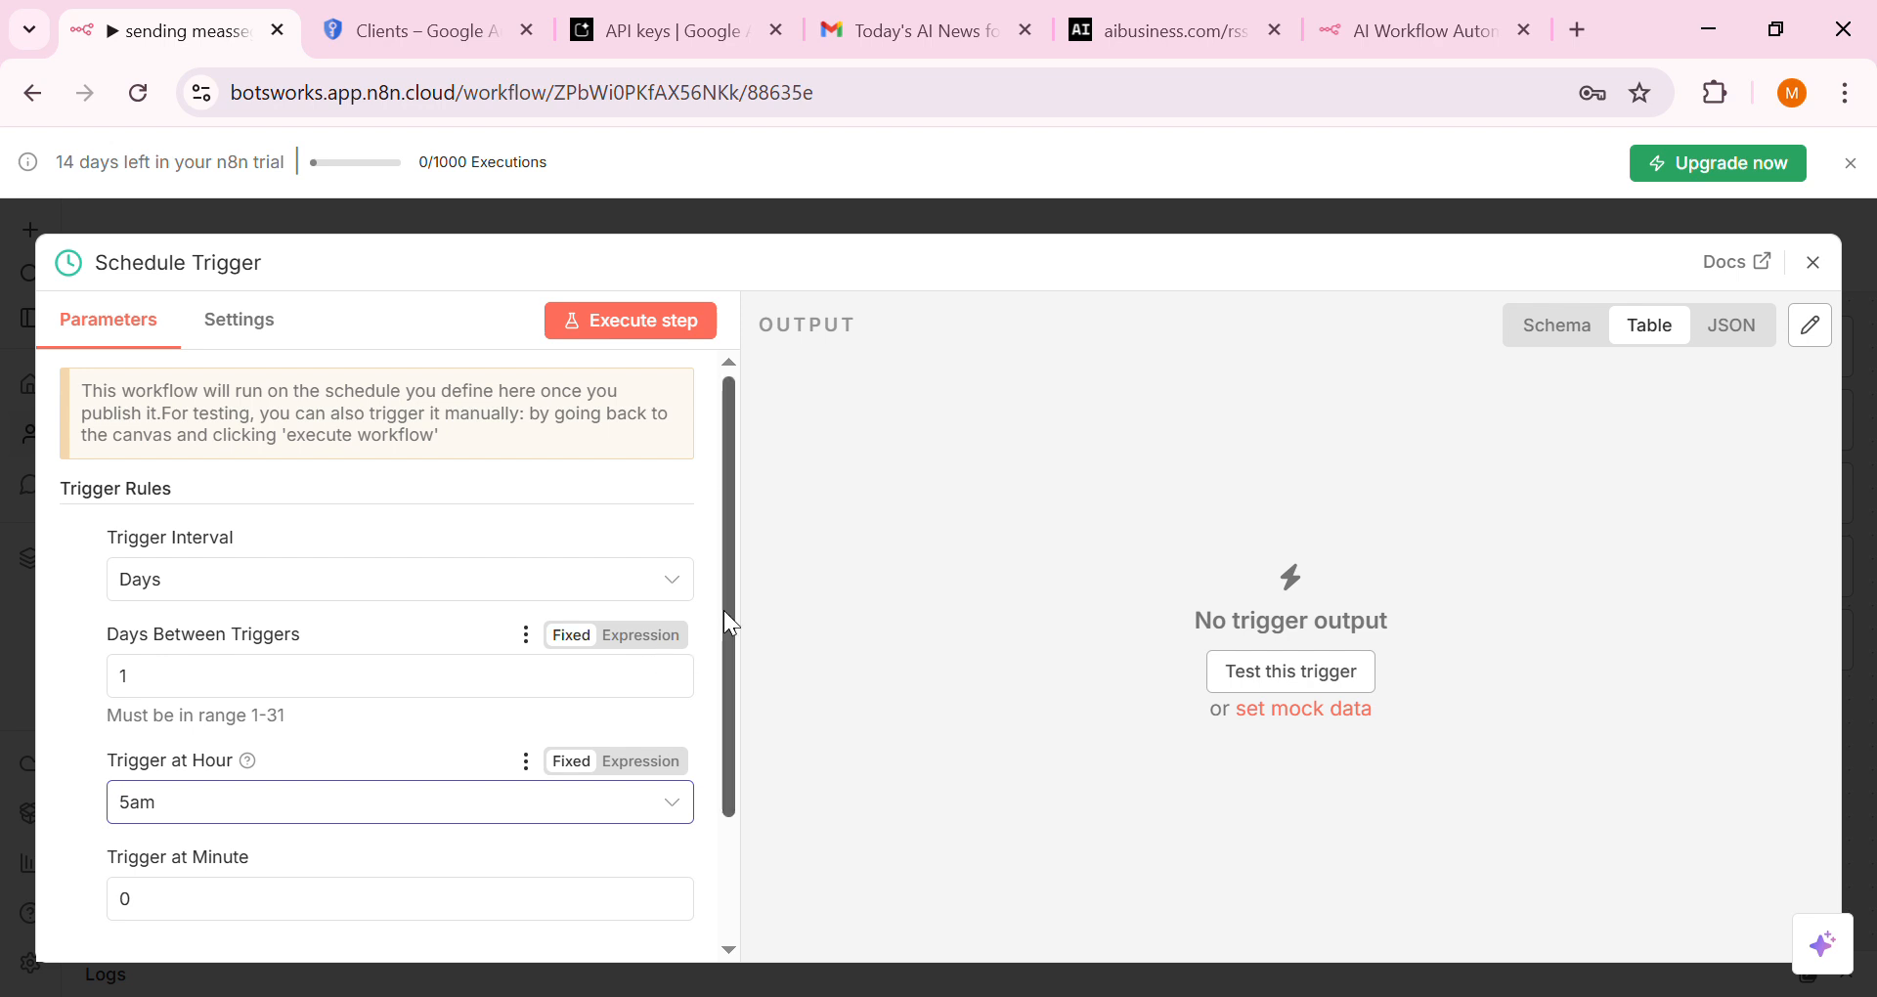
left_click_drag(724, 610, 700, 729)
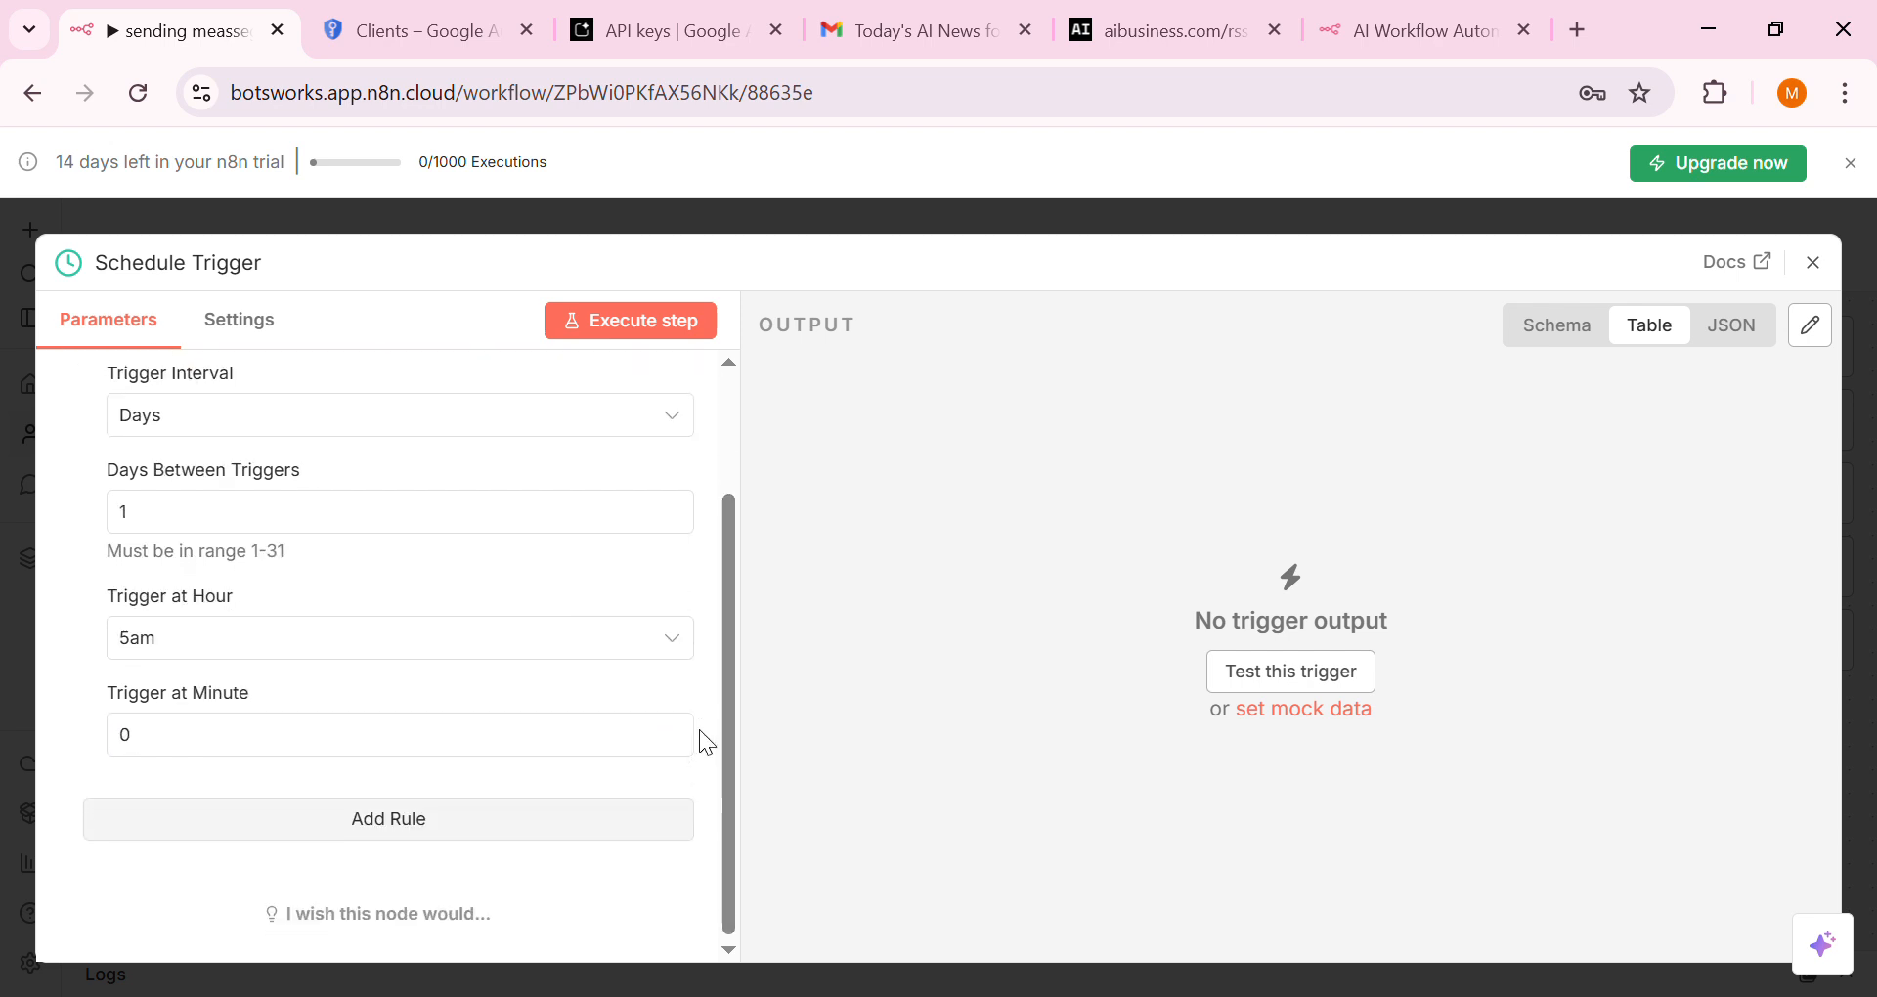
left_click(700, 331)
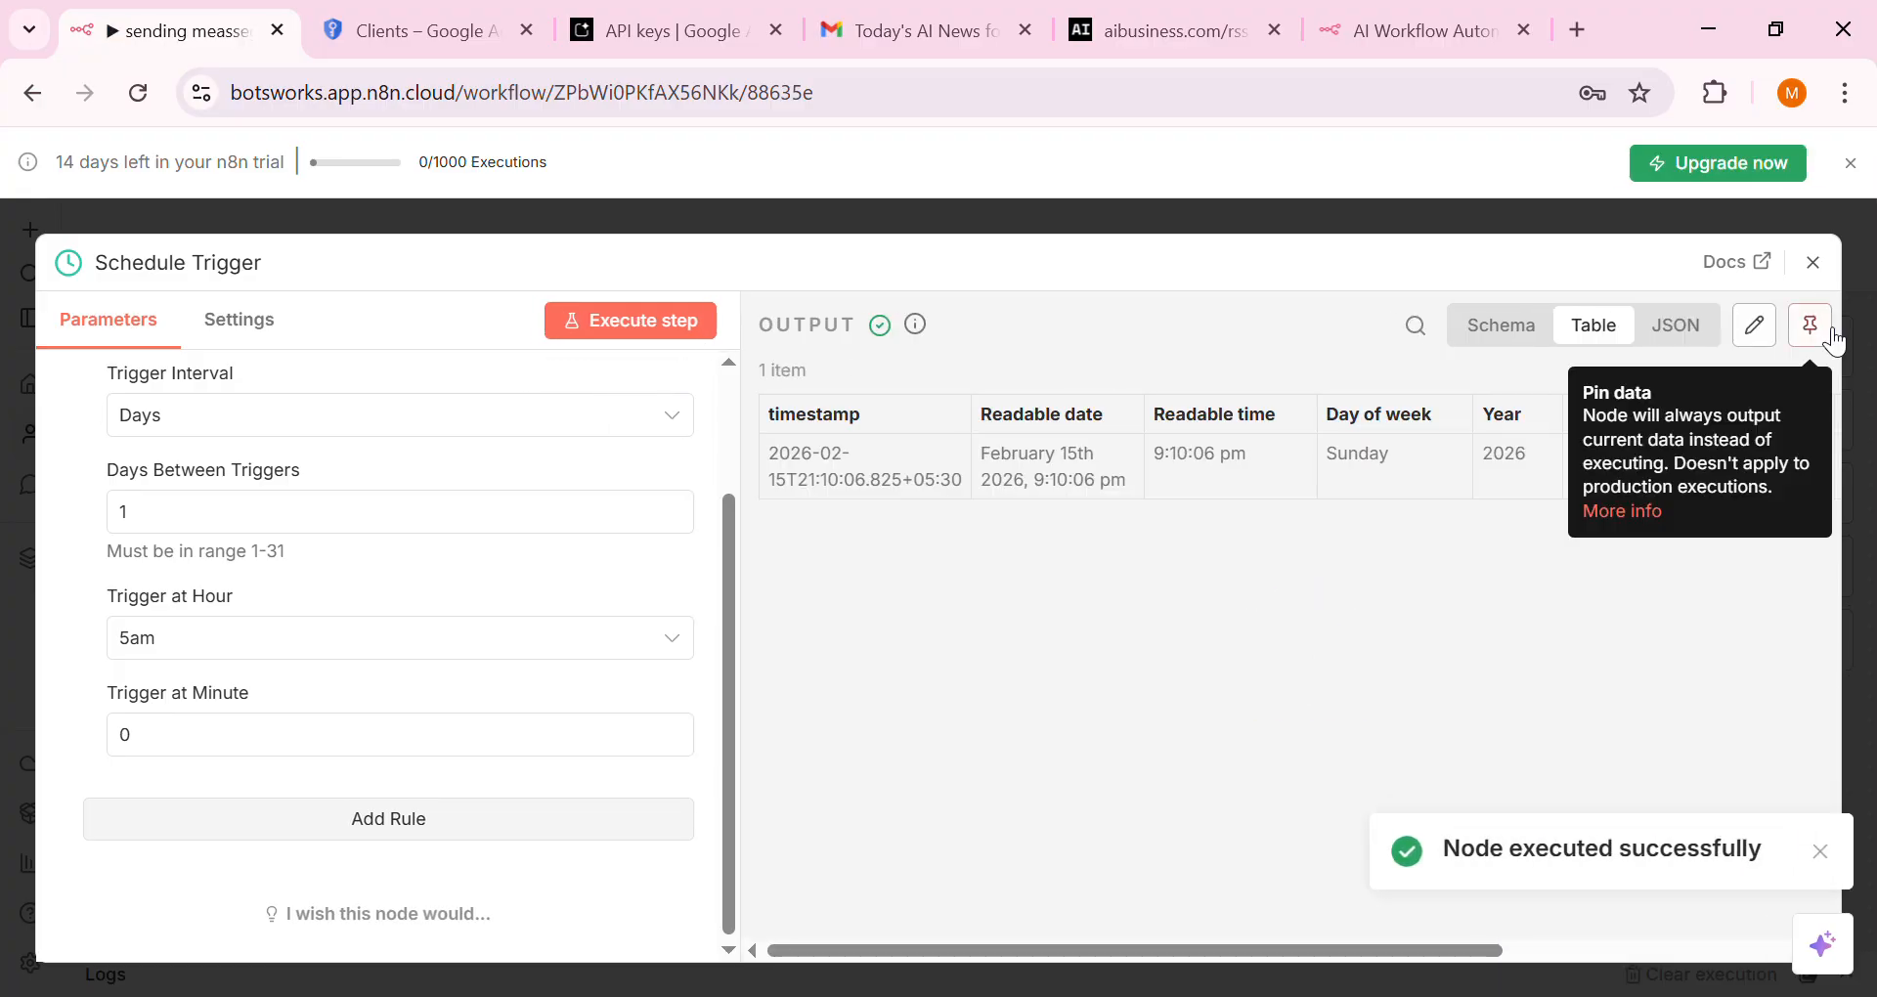
left_click(1814, 262)
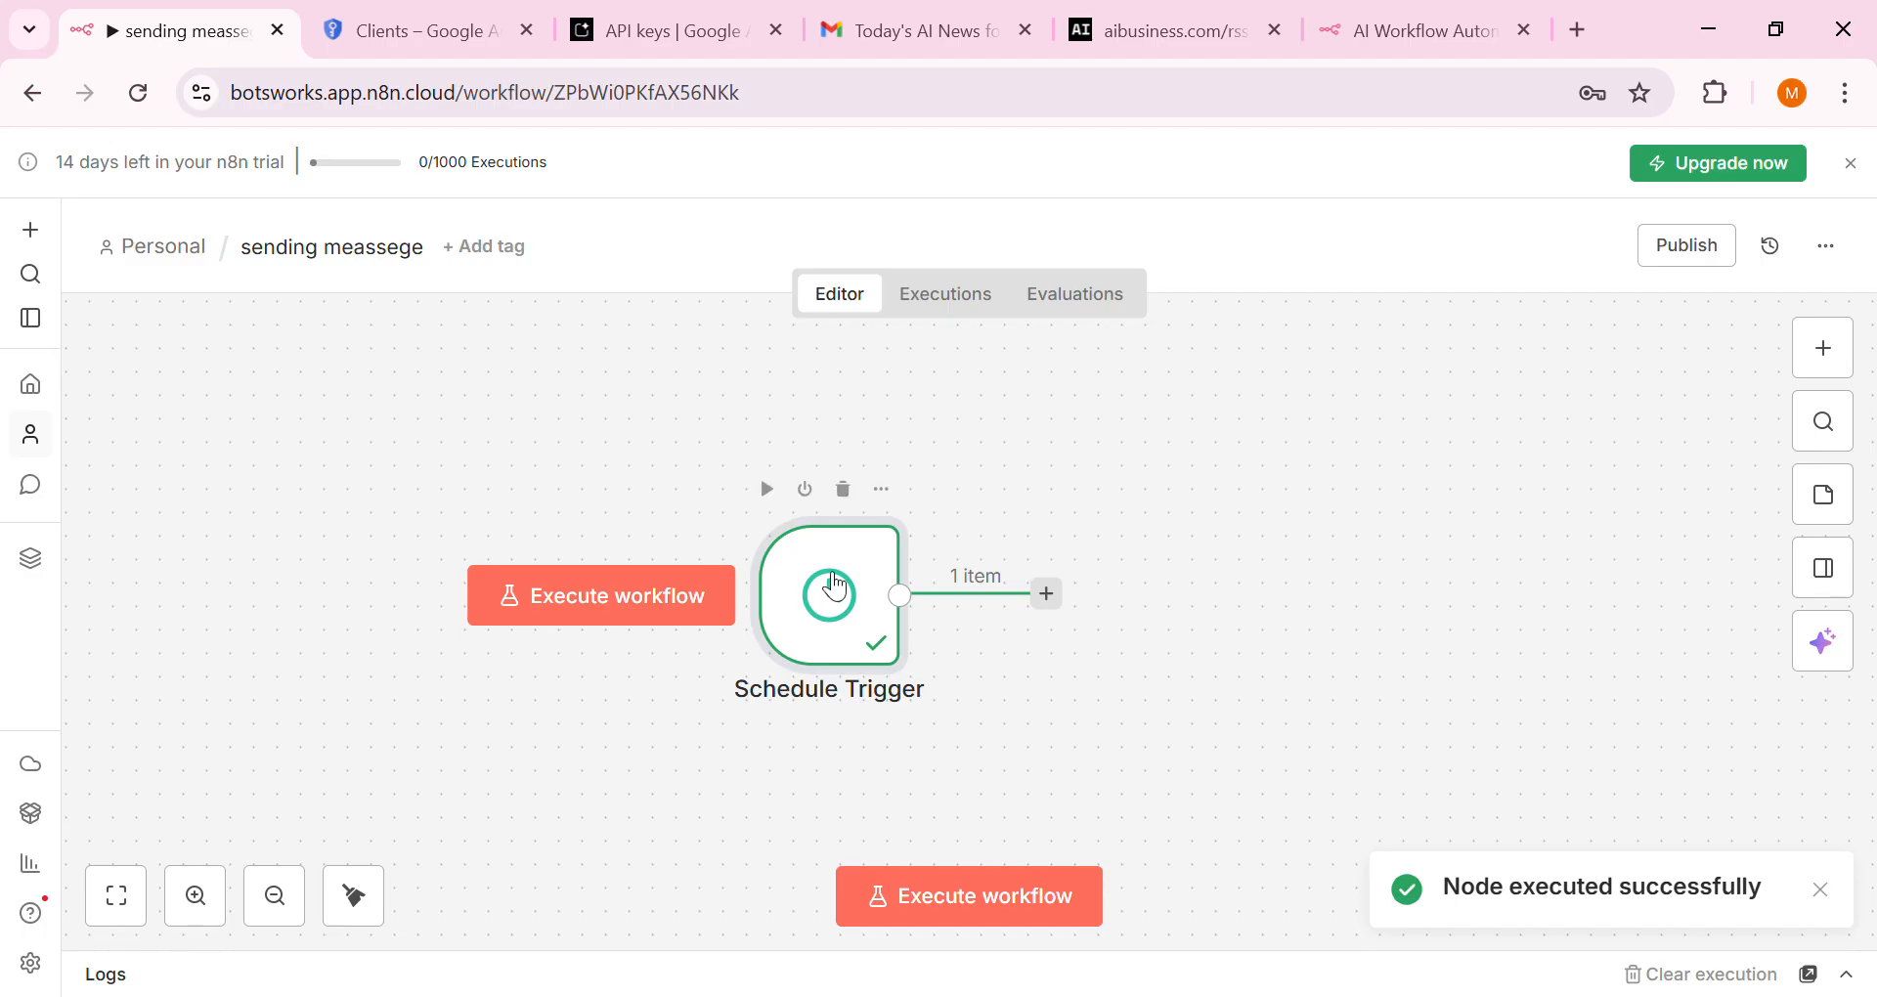
Move the Schedule Trigger node left and open the node search for the next step
left_click_drag(822, 589, 354, 614)
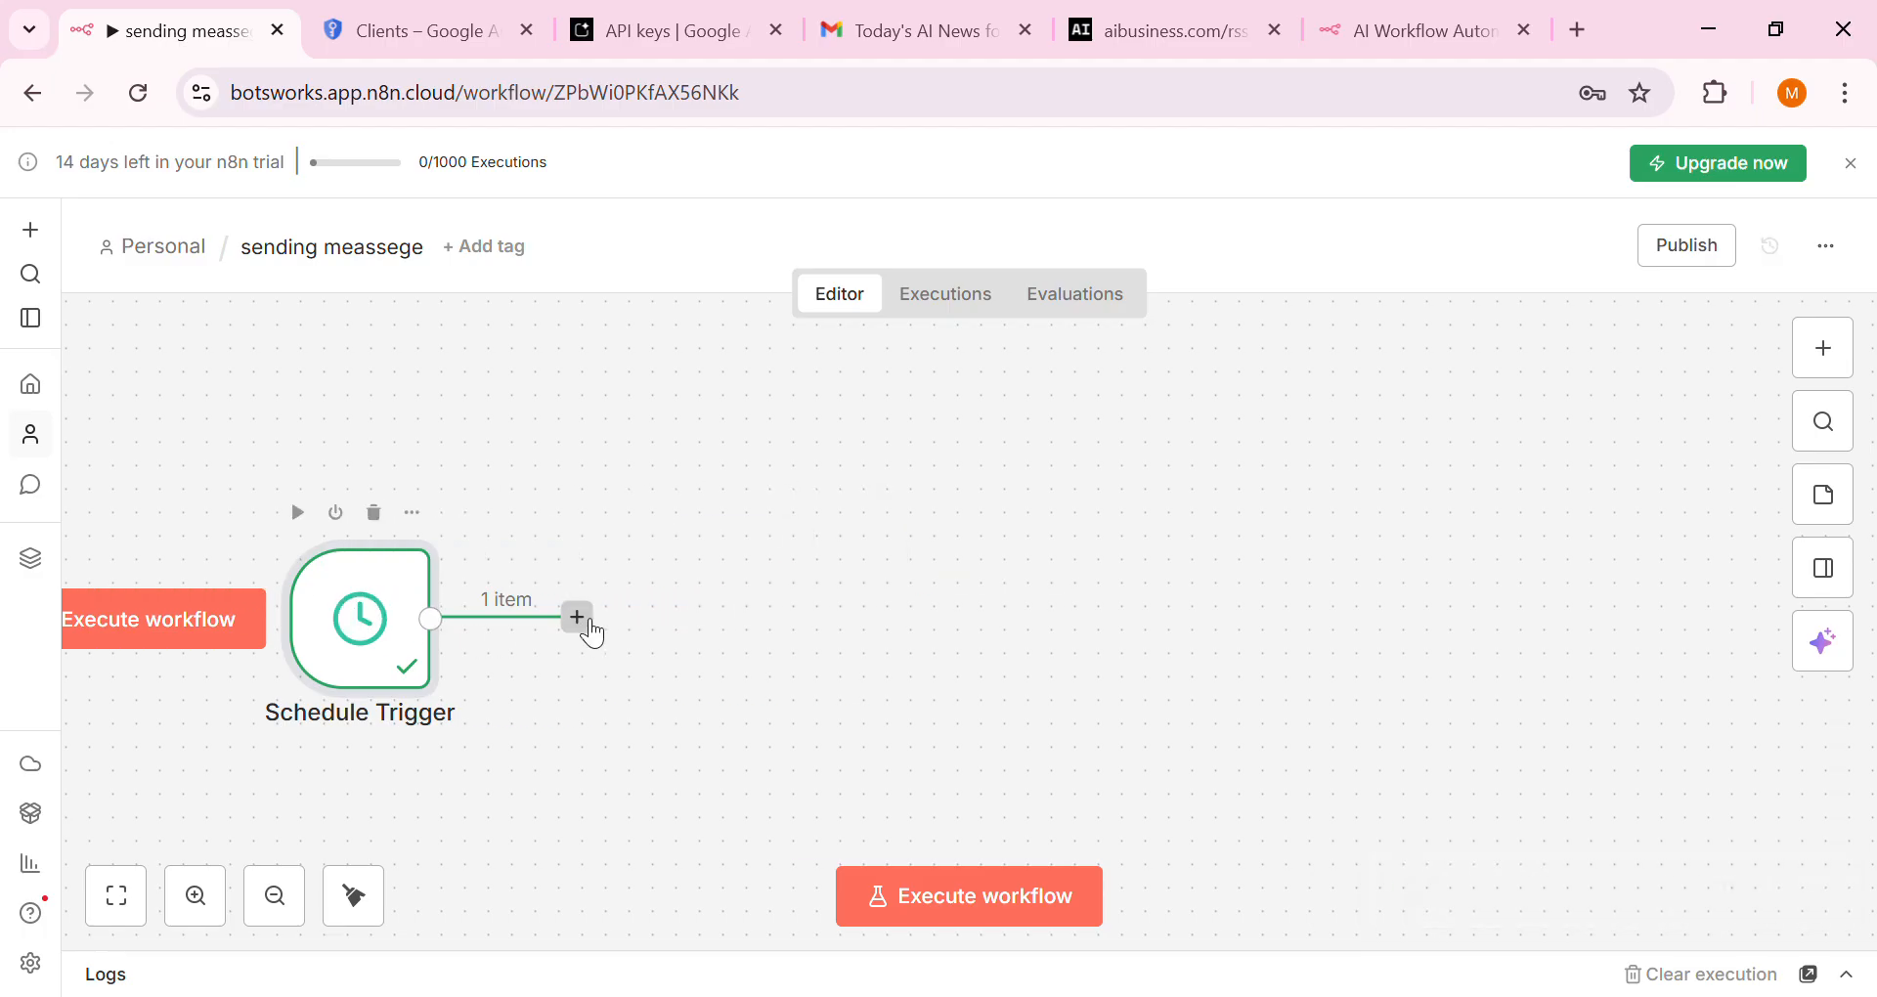
left_click(579, 618)
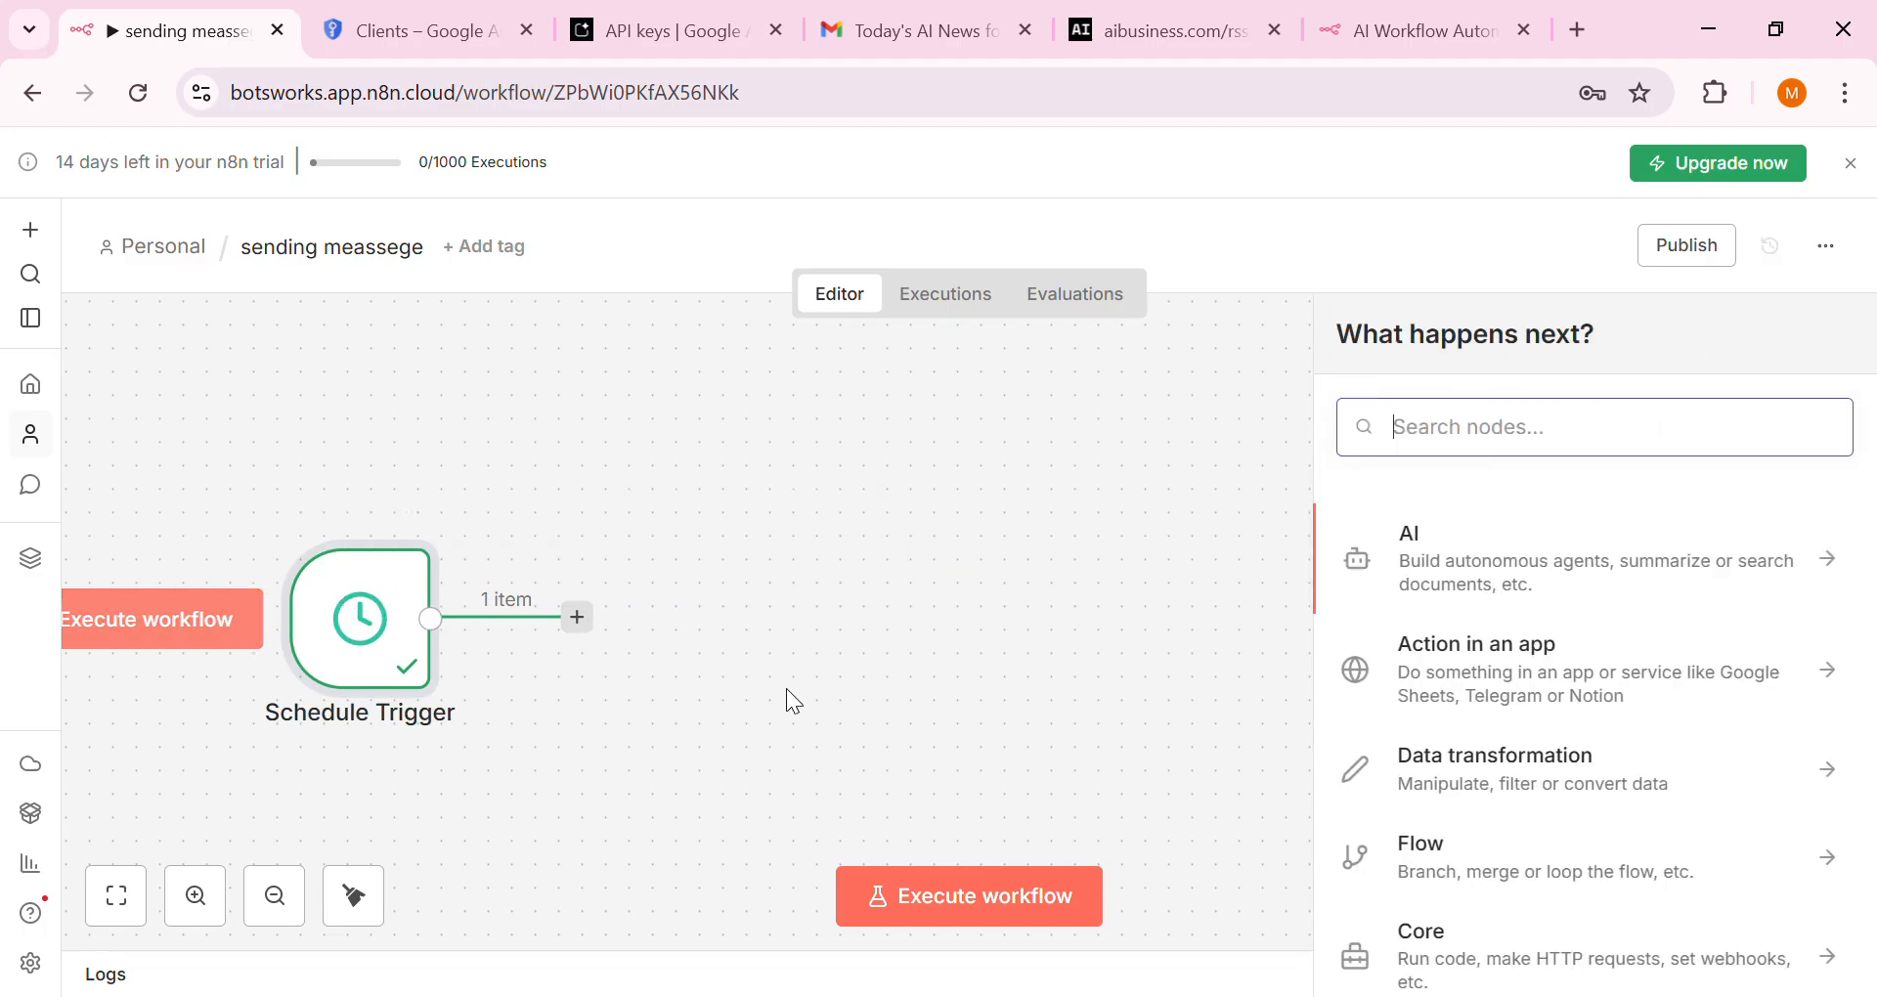
triple_click(1500, 412)
left_click(1553, 450)
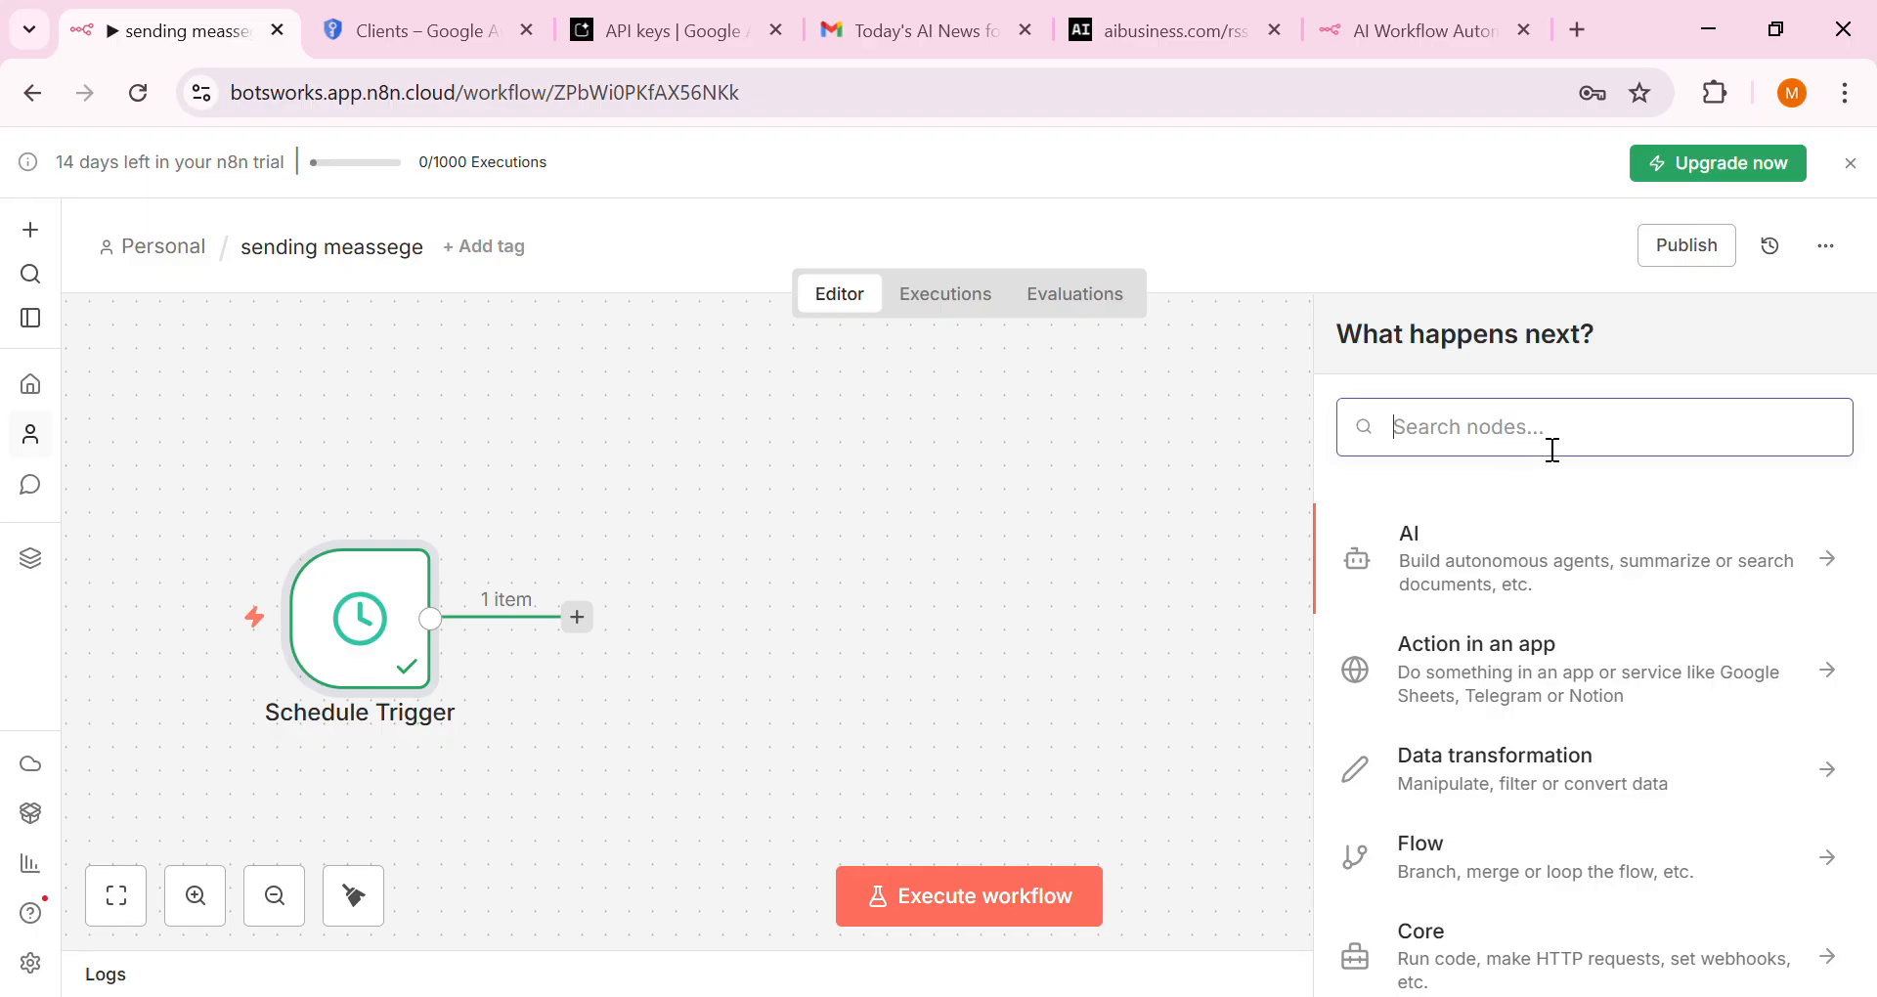
Review the aibusiness.com/rss.xml feed, then return to the n8n workflow editor
left_click(1210, 10)
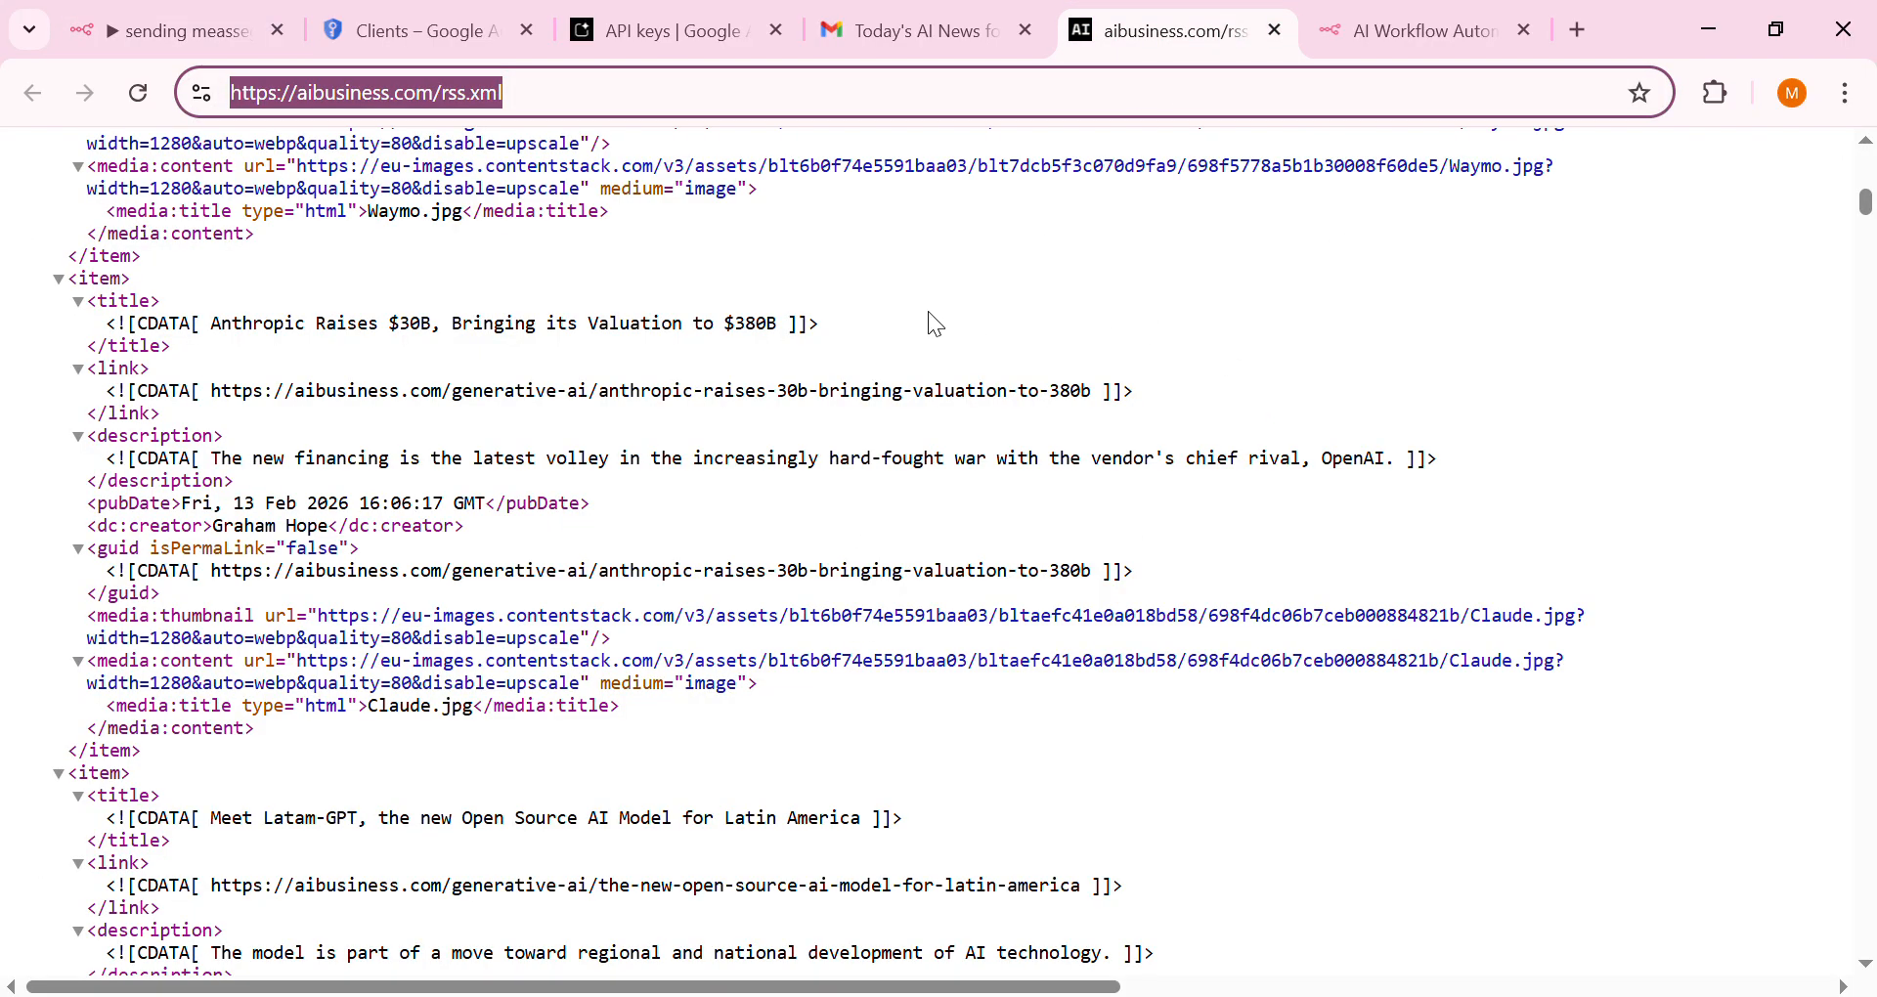
left_click(702, 143)
scroll(591, 587, "up", 8)
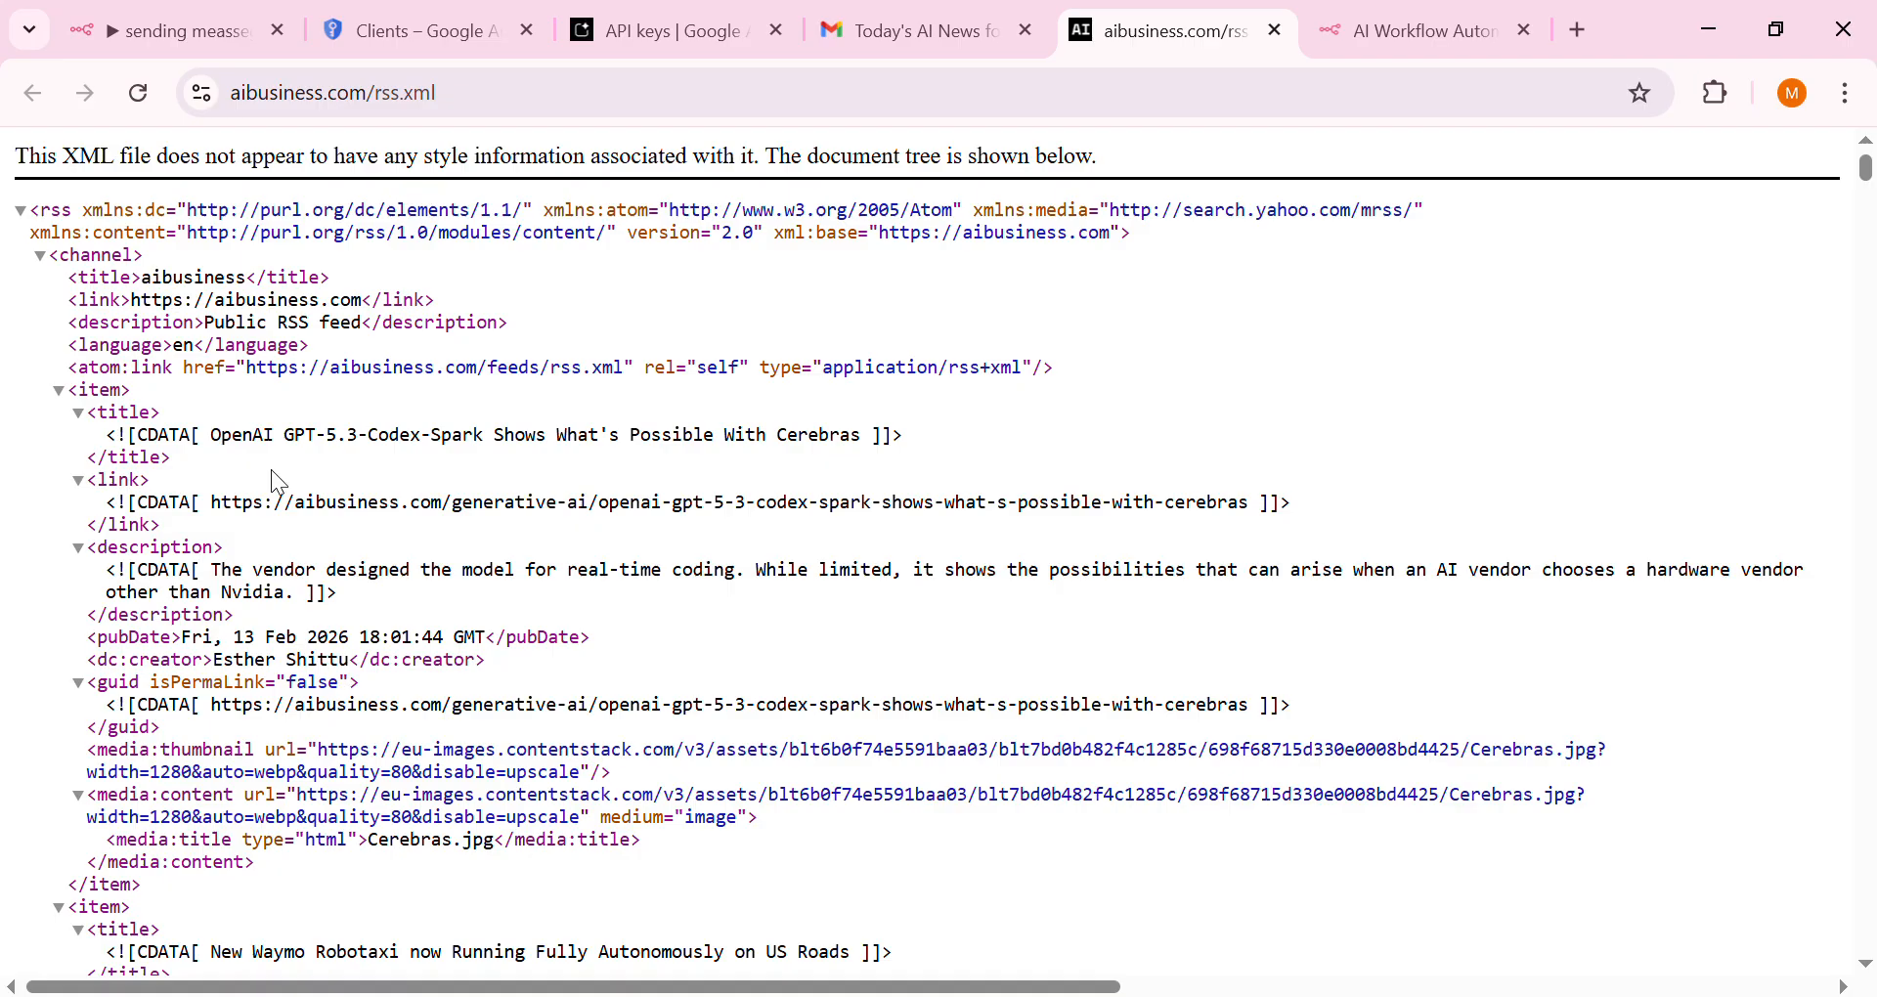
left_click(233, 53)
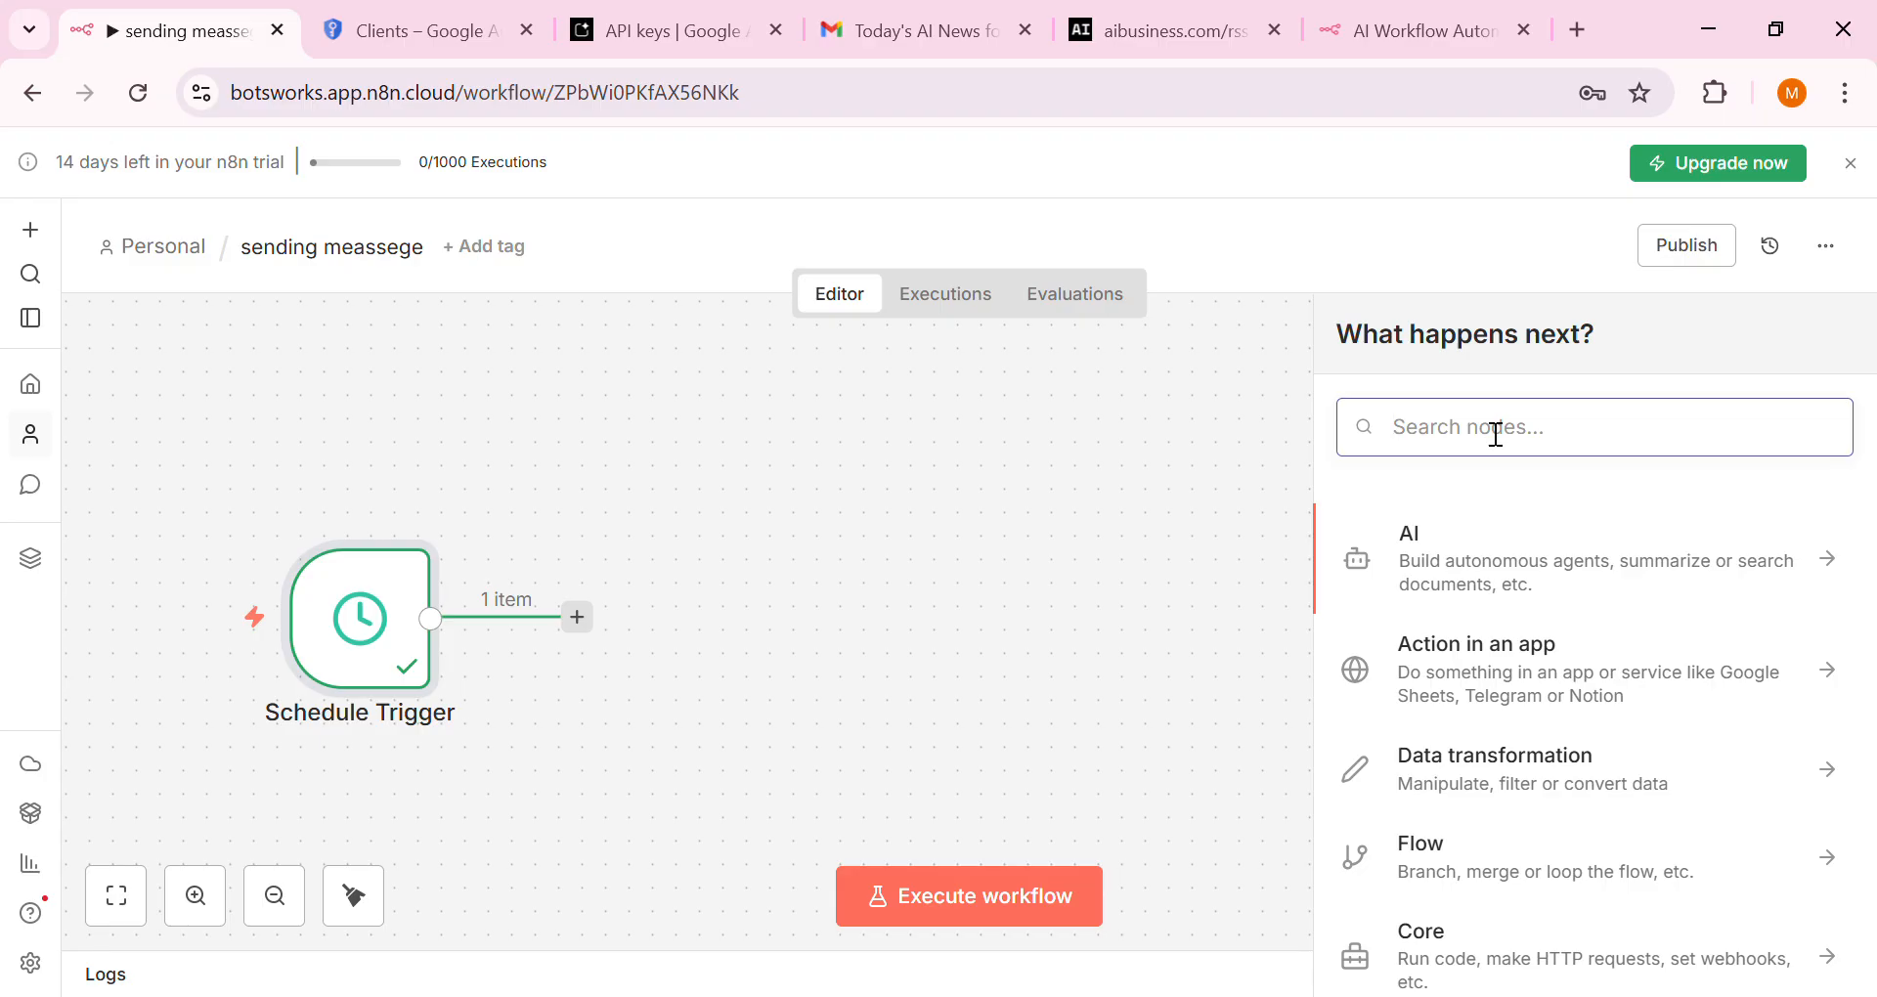
Add an RSS Read node and copy the aibusiness.com/rss.xml feed address
type("rss")
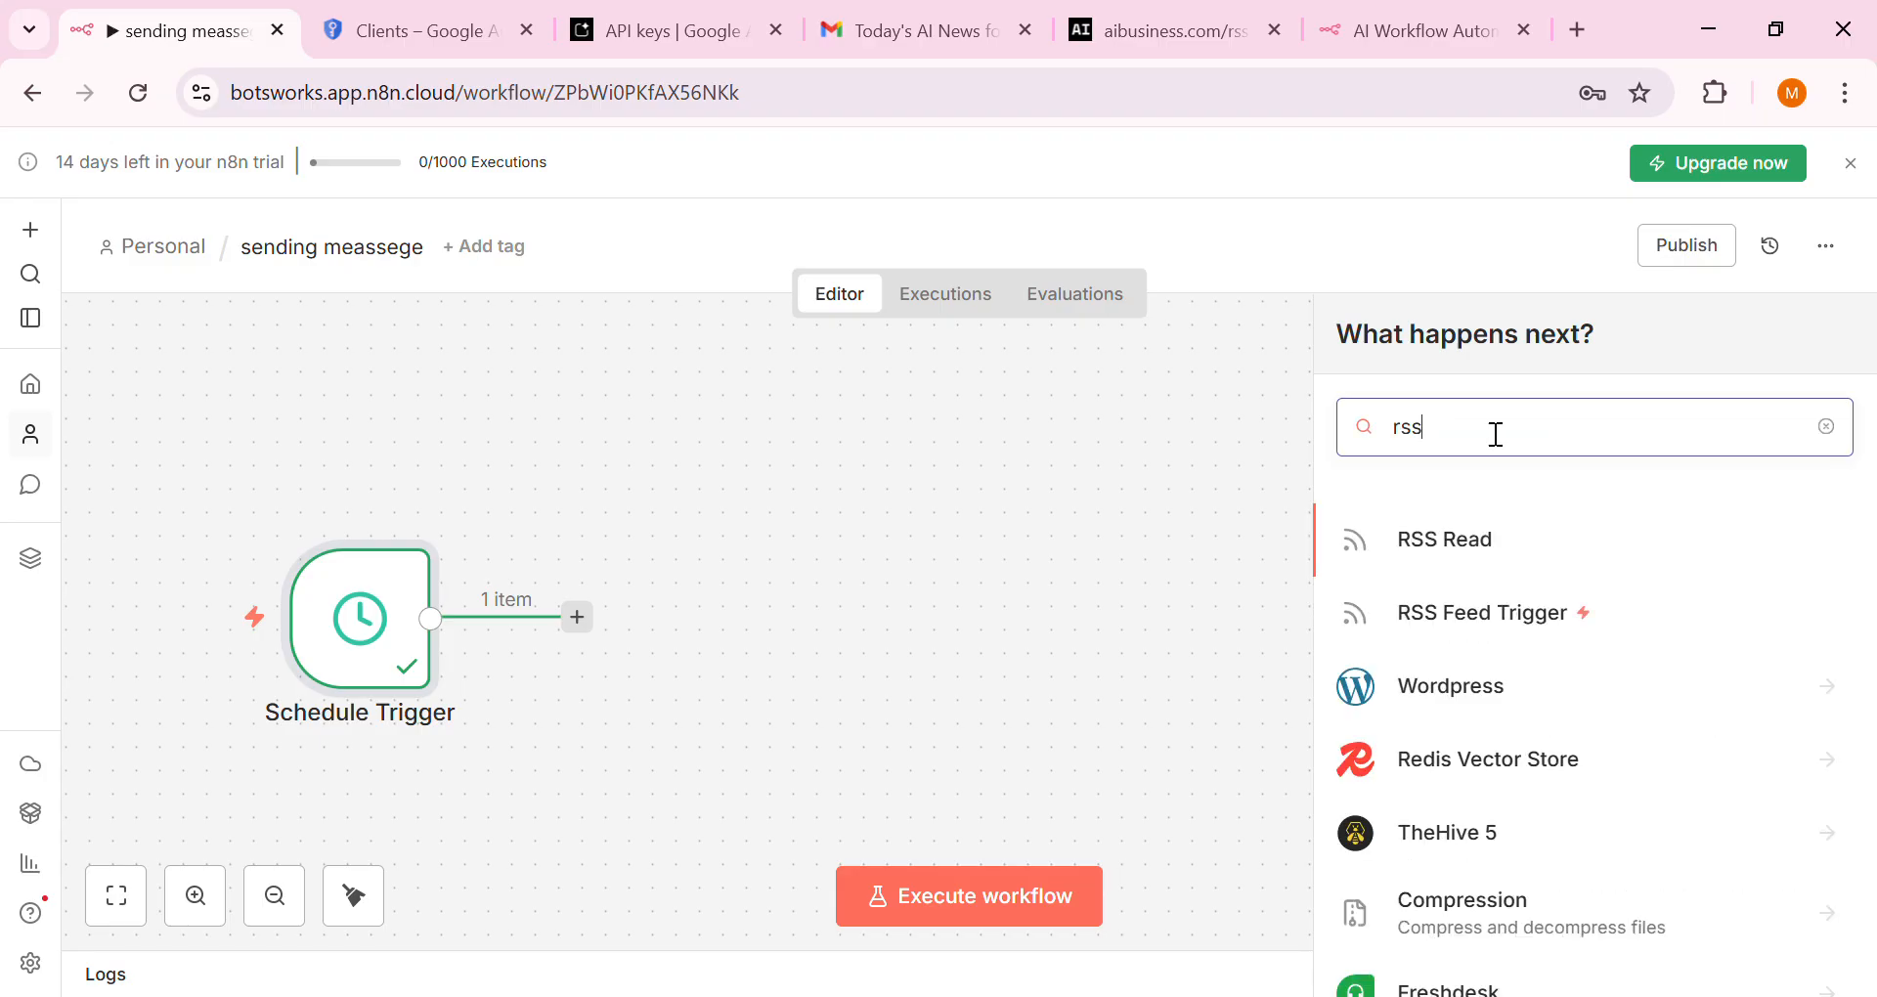
left_click(1486, 559)
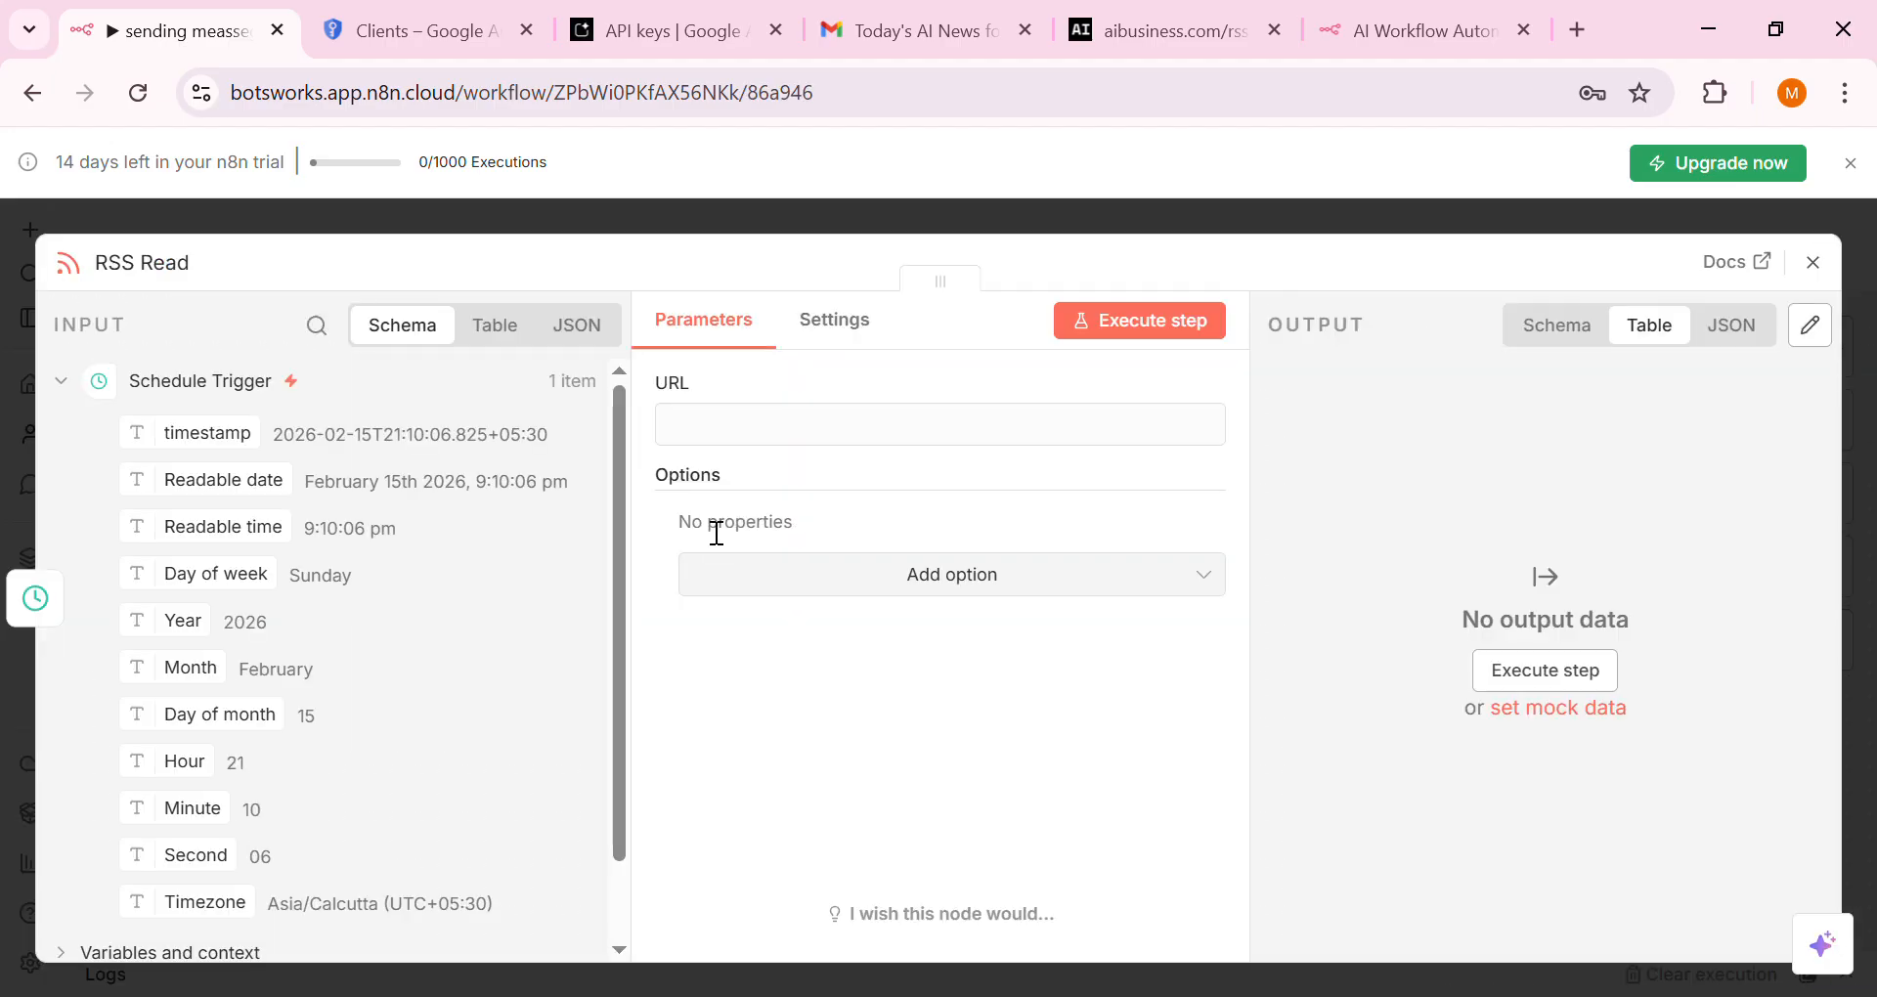
left_click(1172, 32)
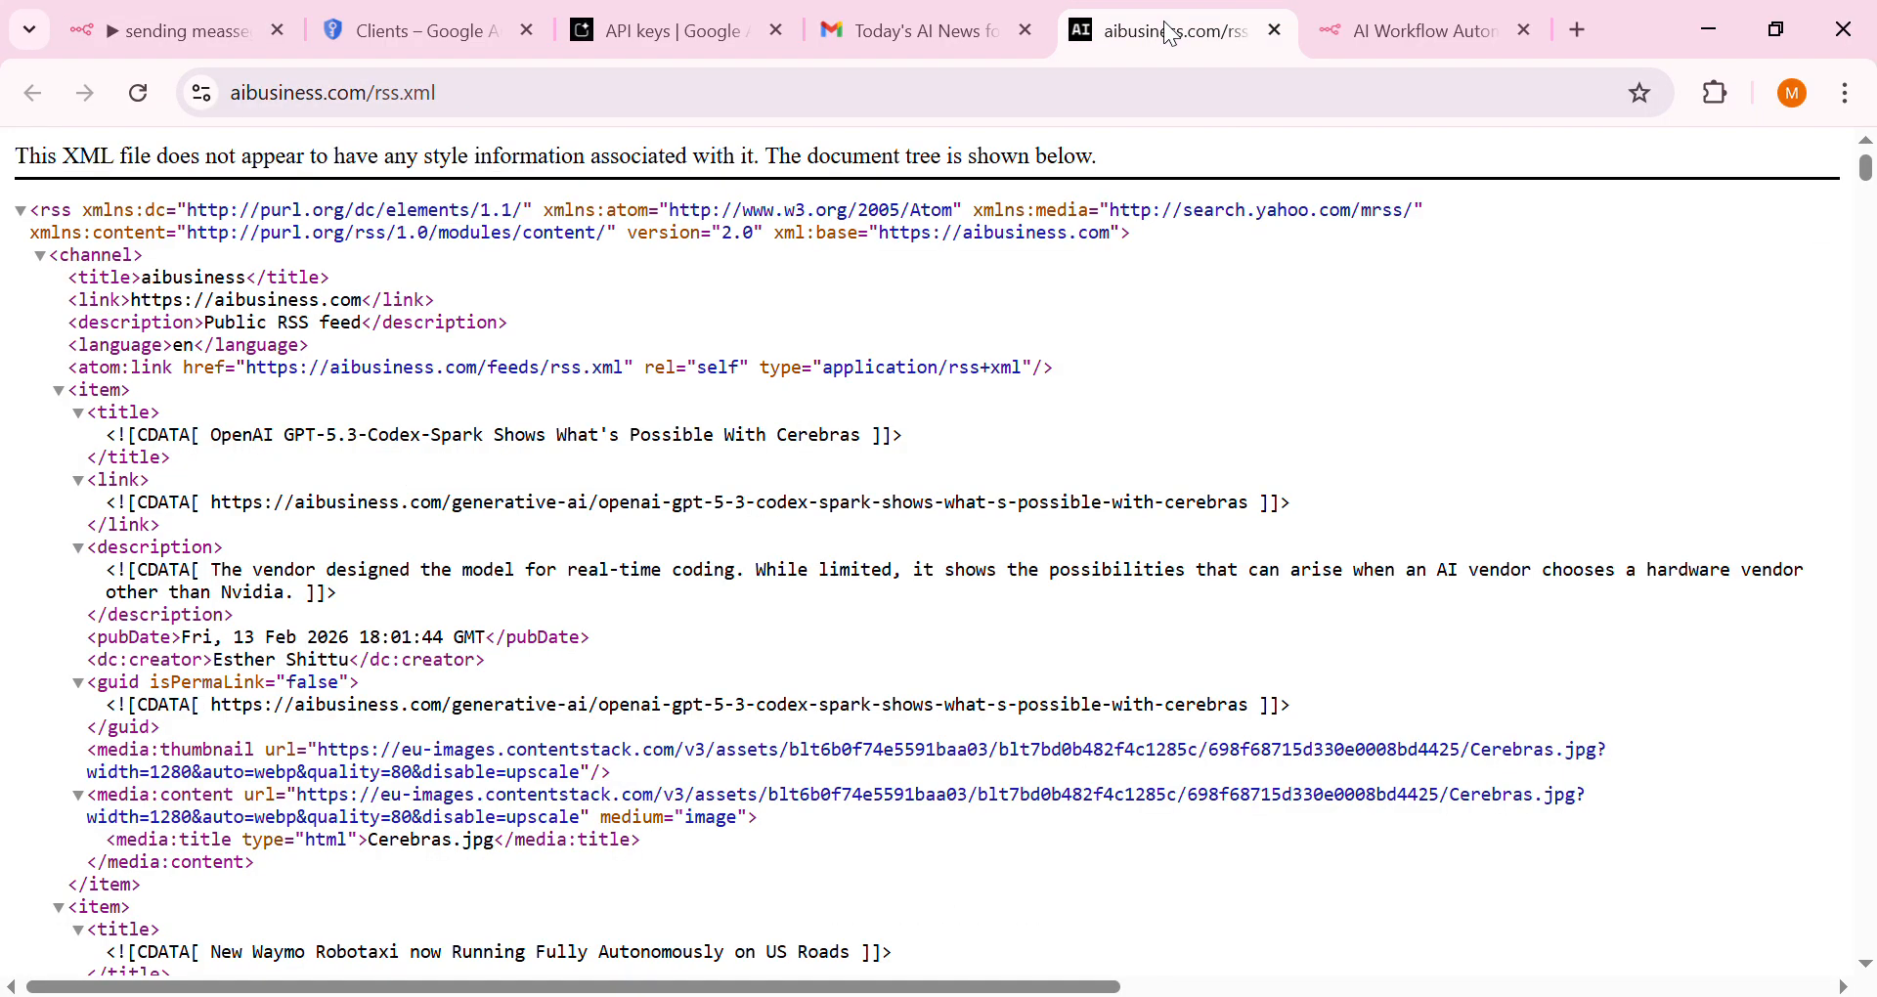
left_click(1032, 109)
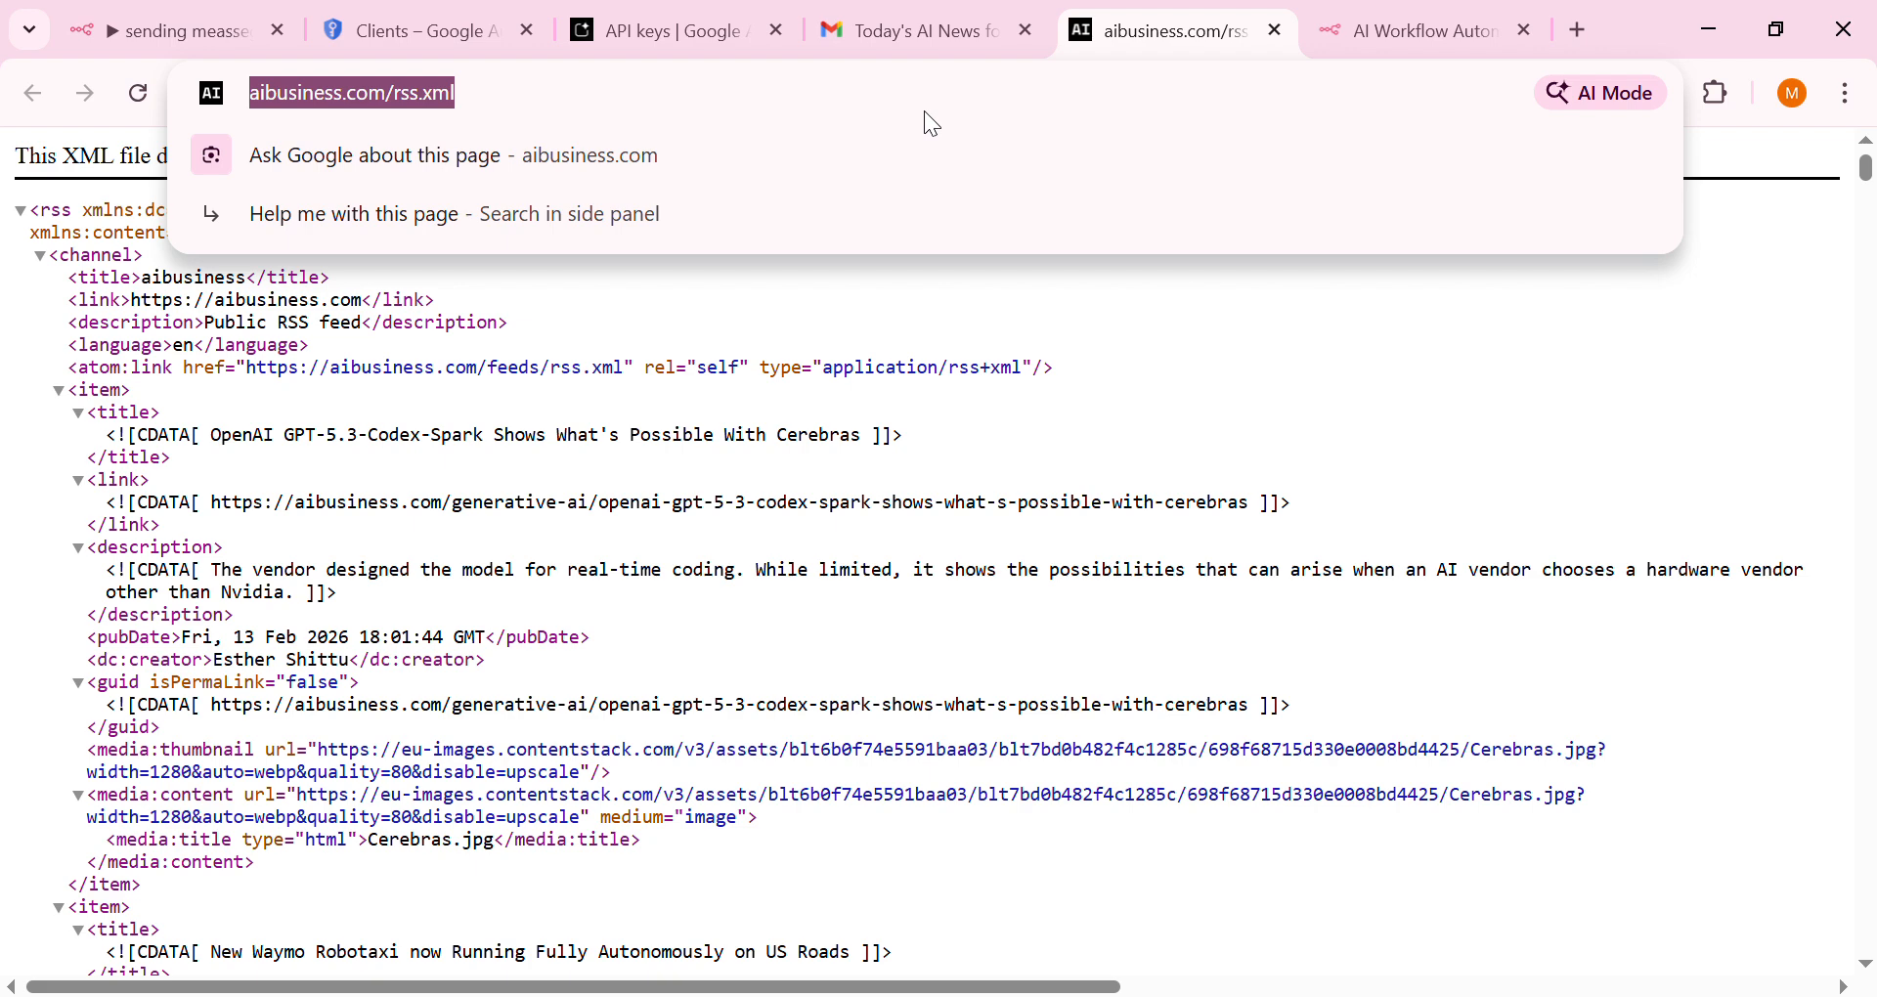
key("Return")
left_click(926, 78)
key("ctrl+c")
left_click(281, 18)
left_click(795, 435)
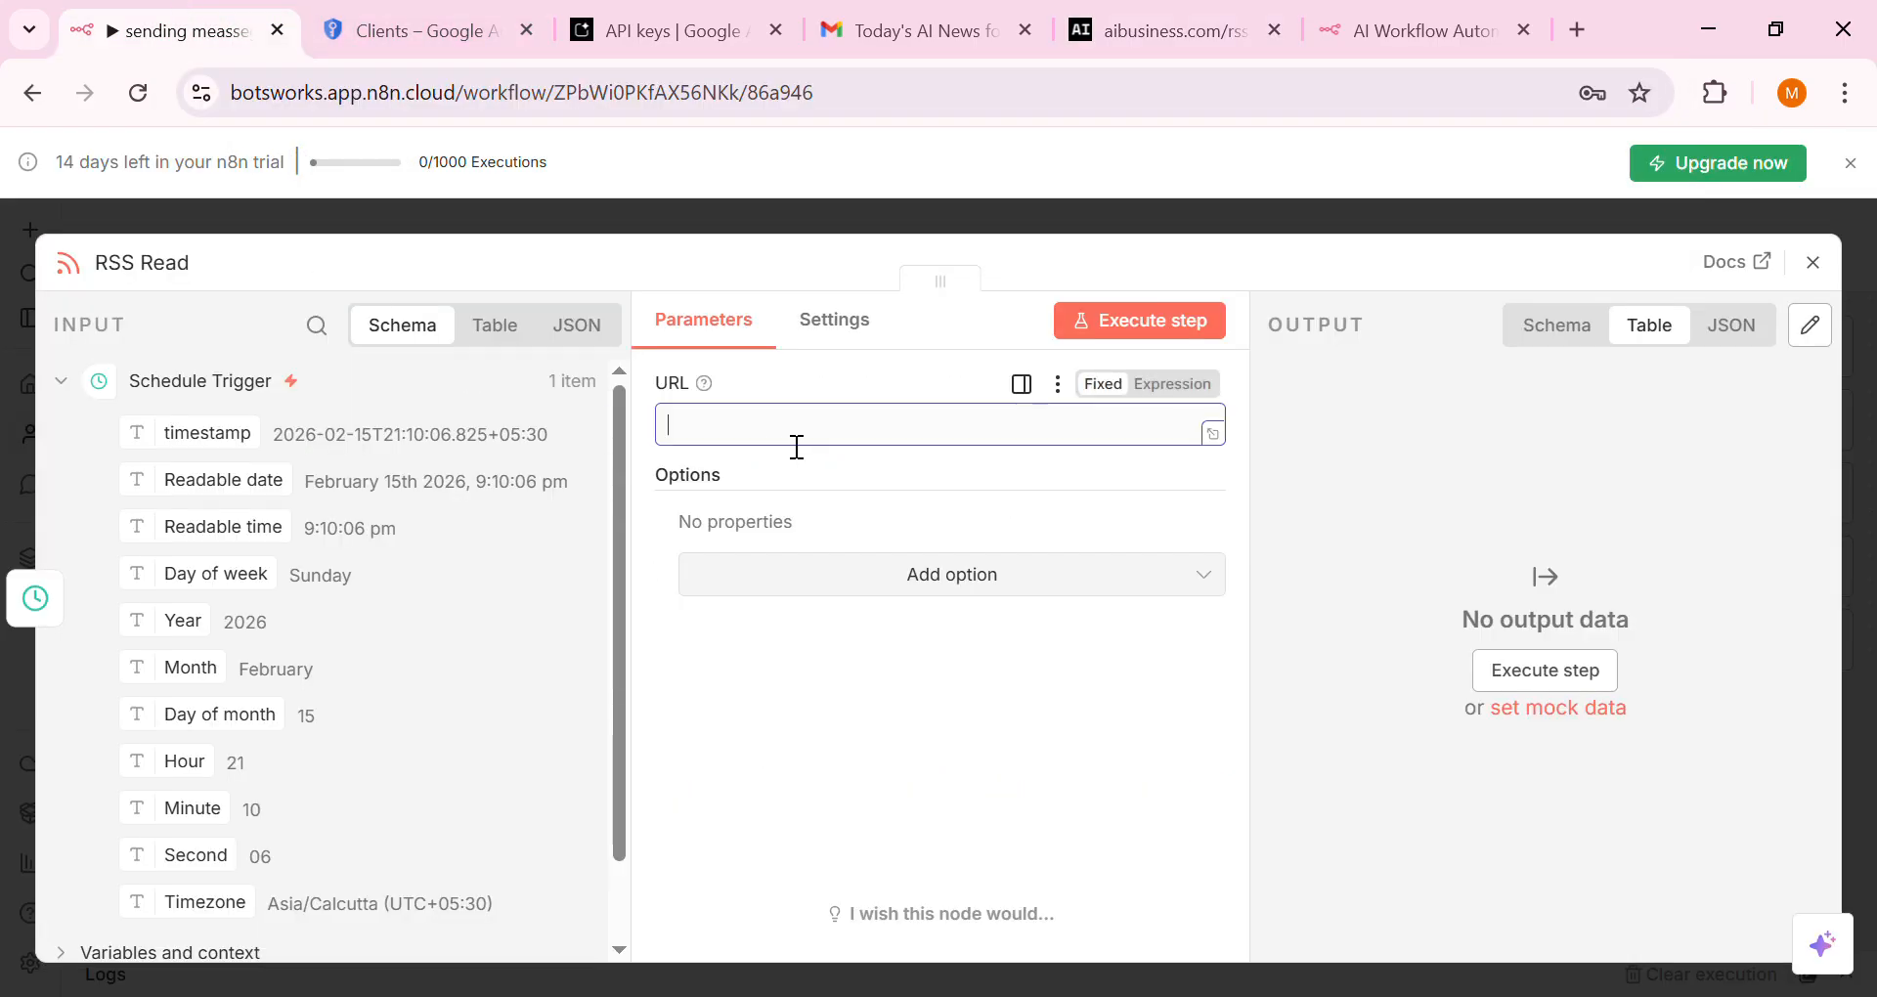
key("ctrl+v")
left_click(1169, 327)
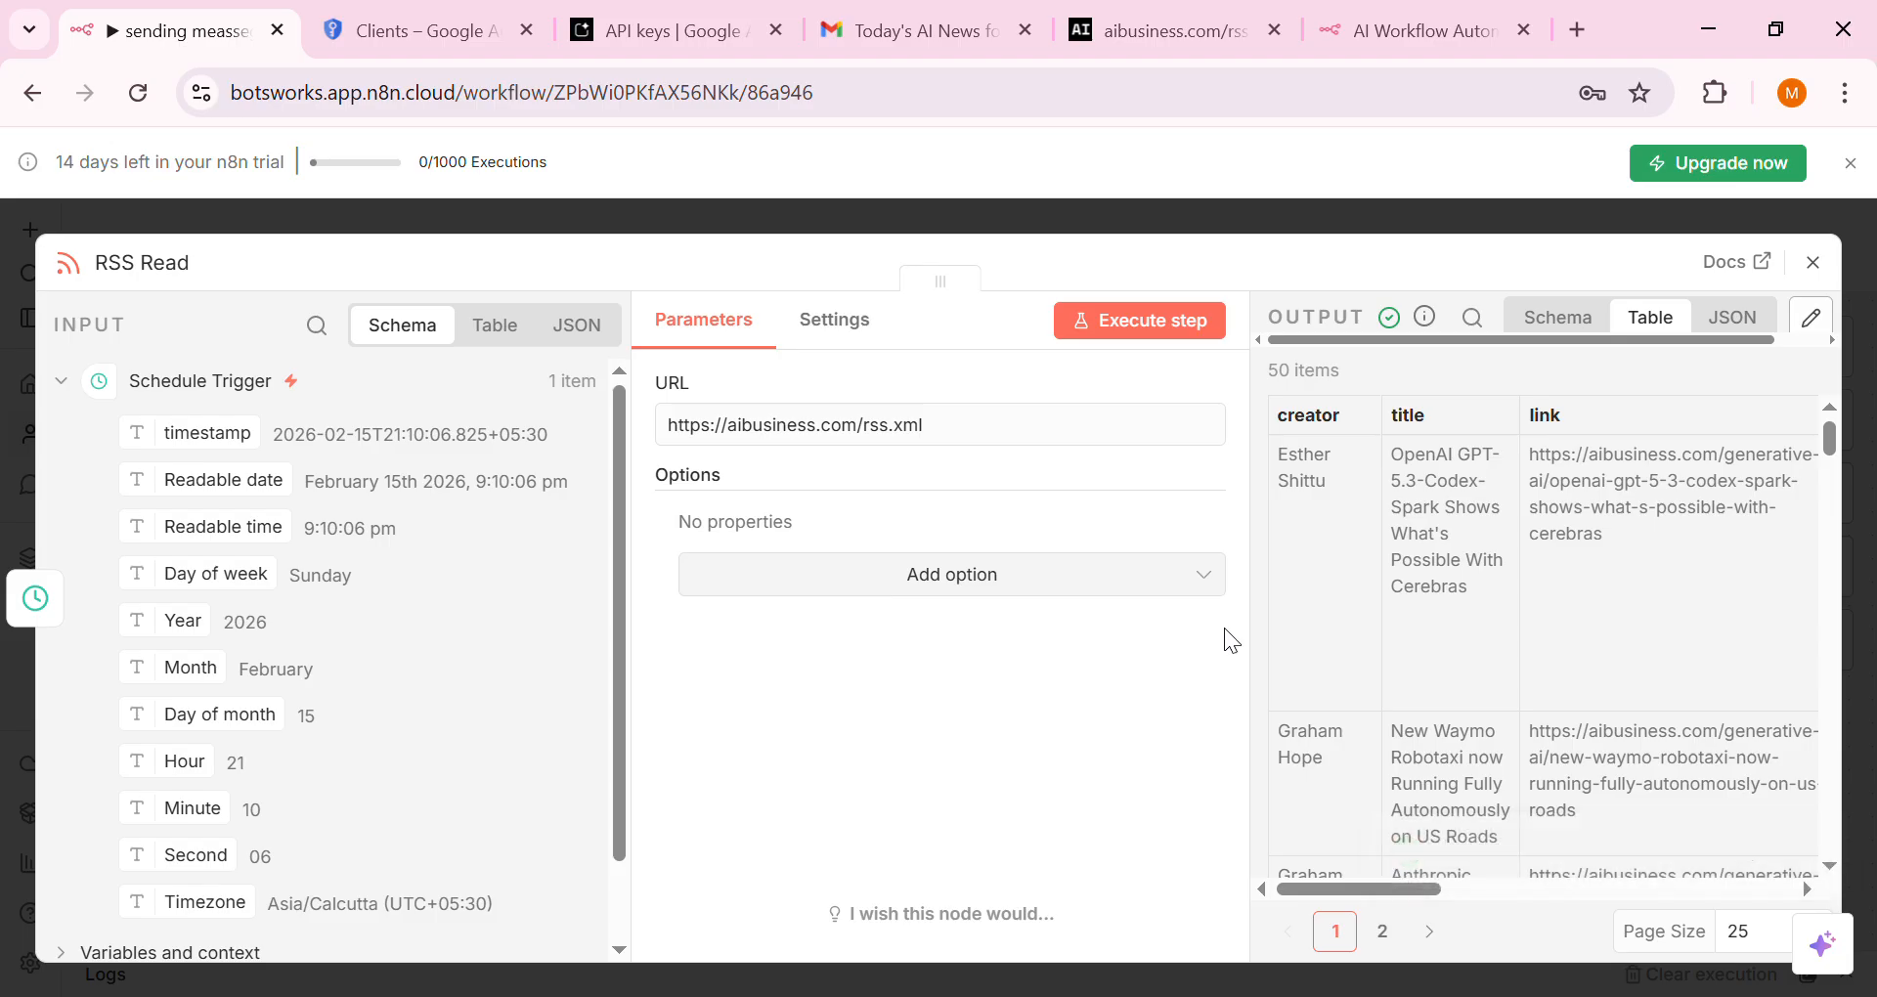
left_click(1813, 262)
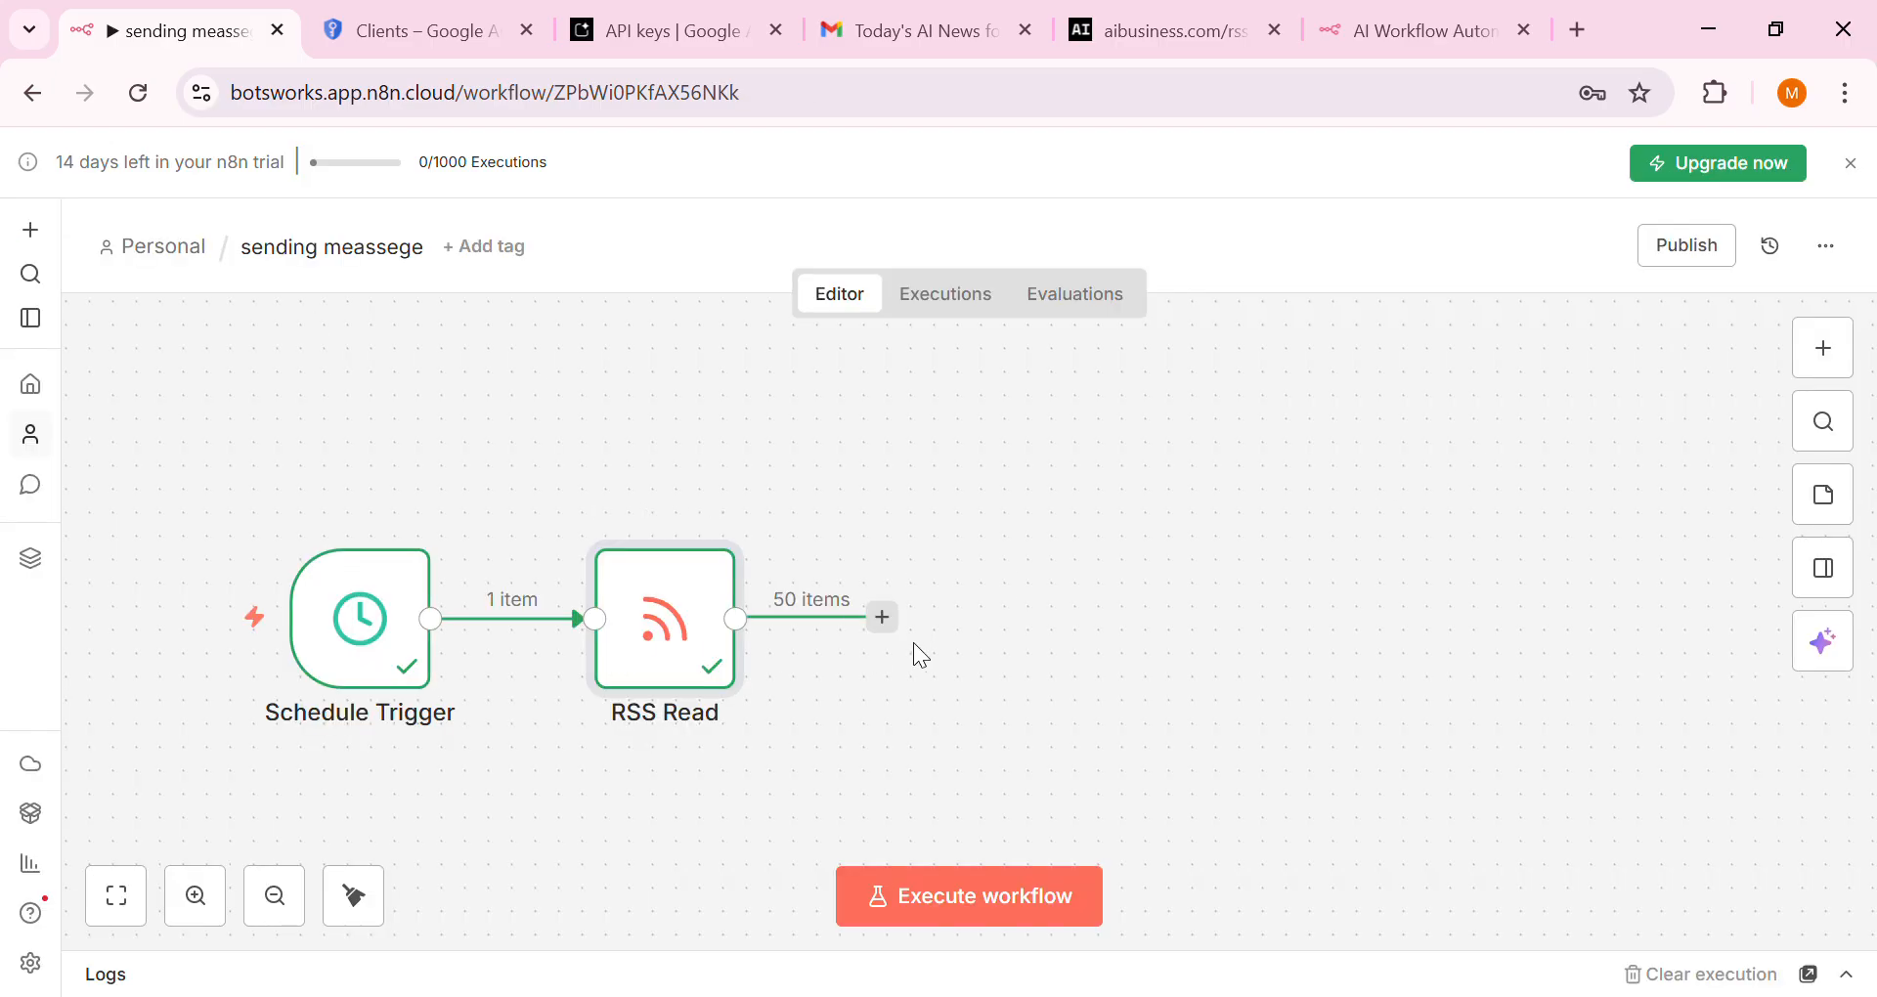
Add an Aggregate node set to All Item Data (Into a Single List) and test it: 50 items to 1
left_click(898, 621)
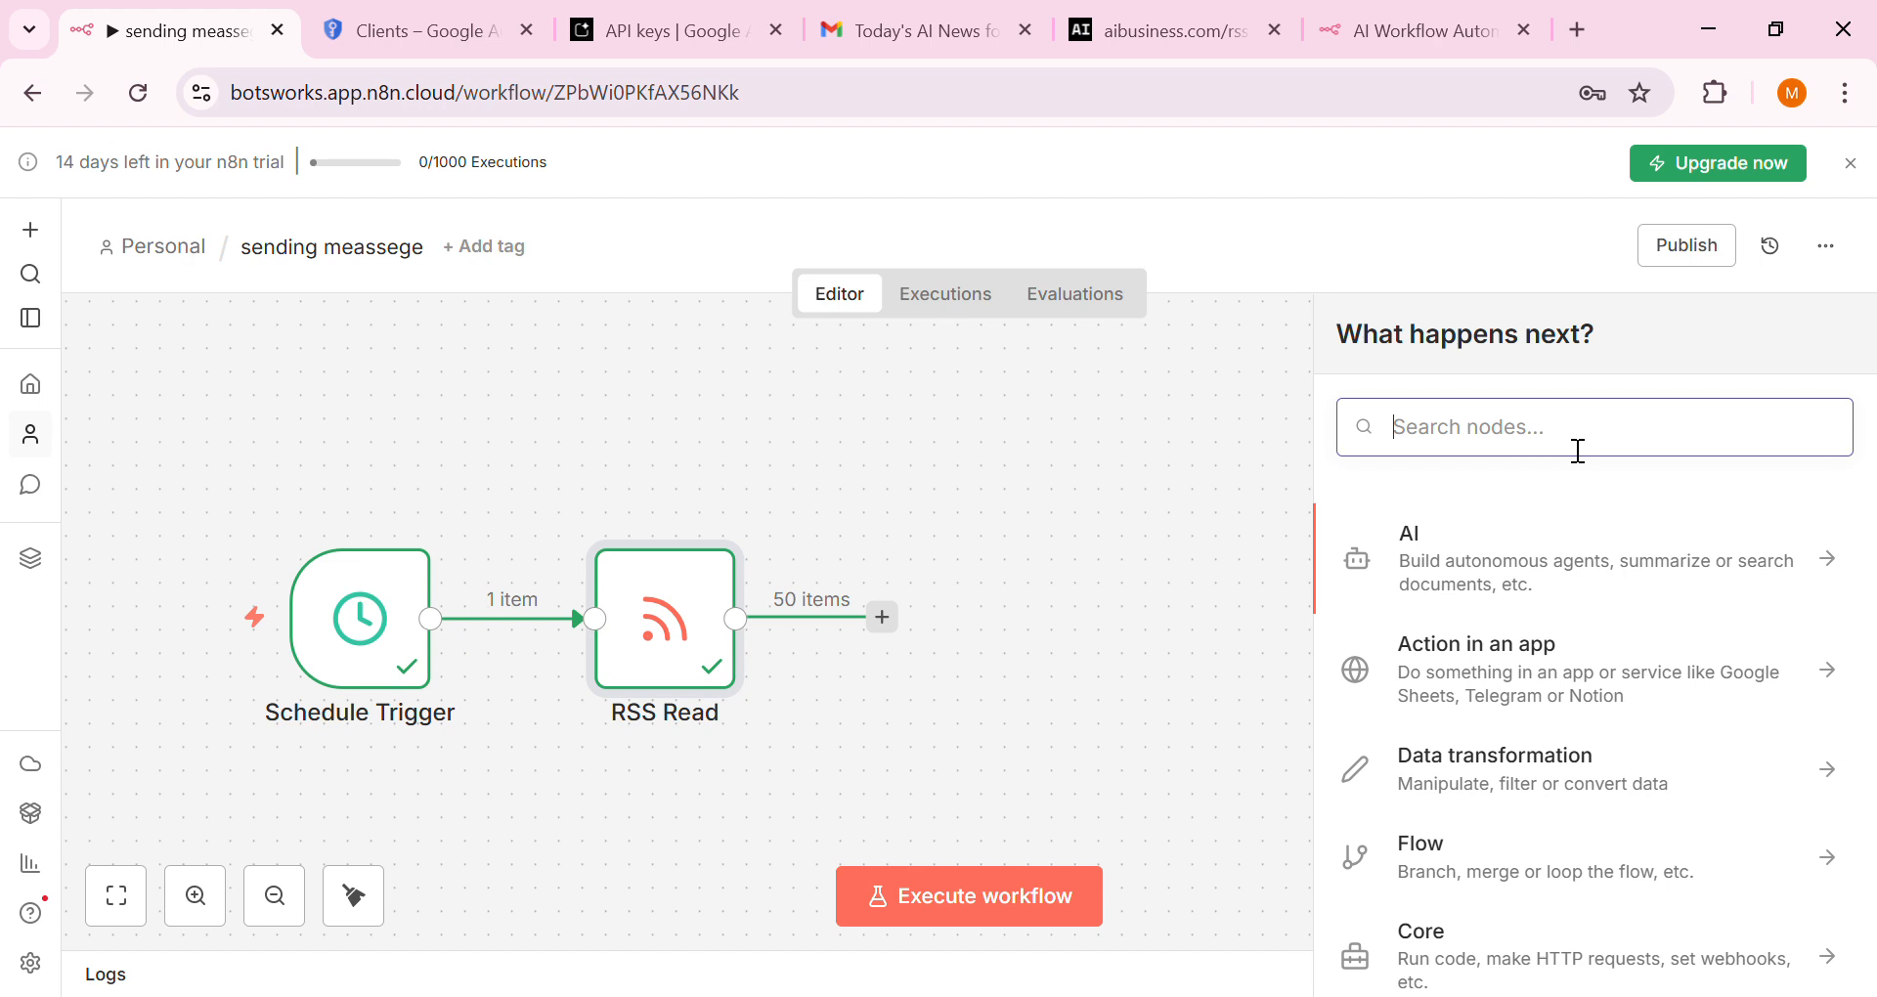
type("ara")
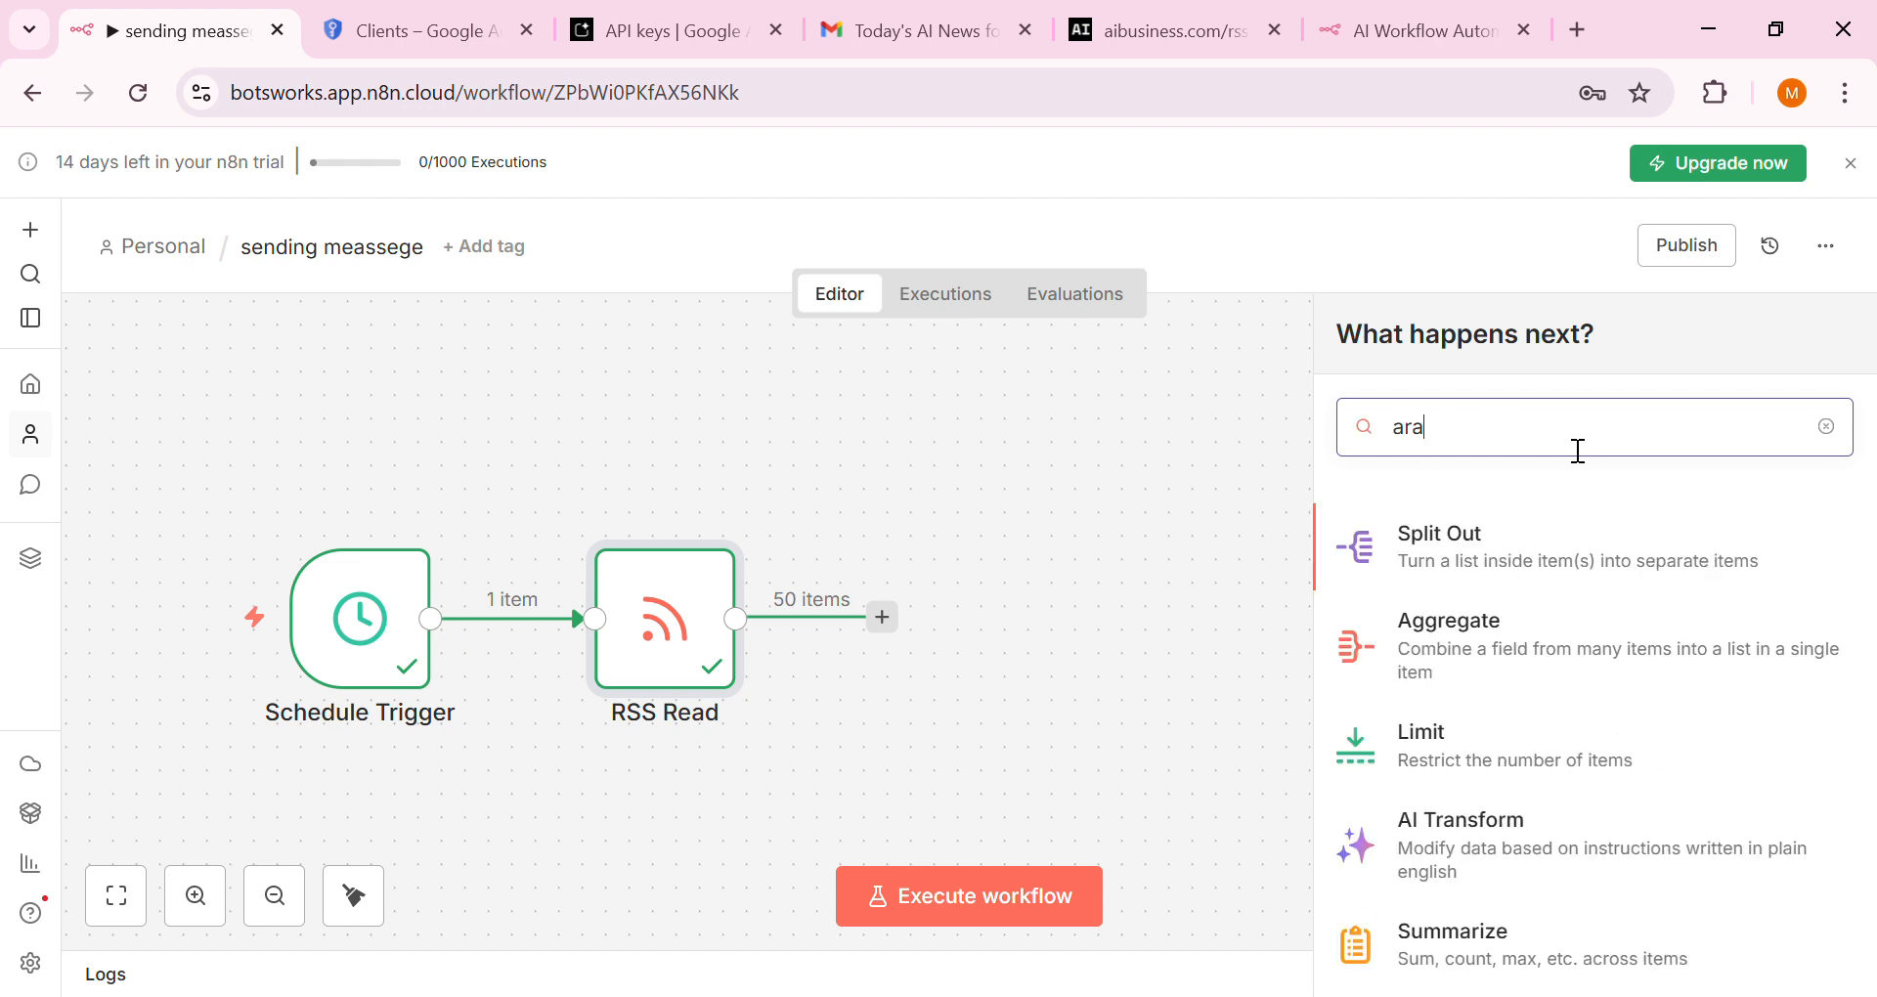
left_click(1507, 656)
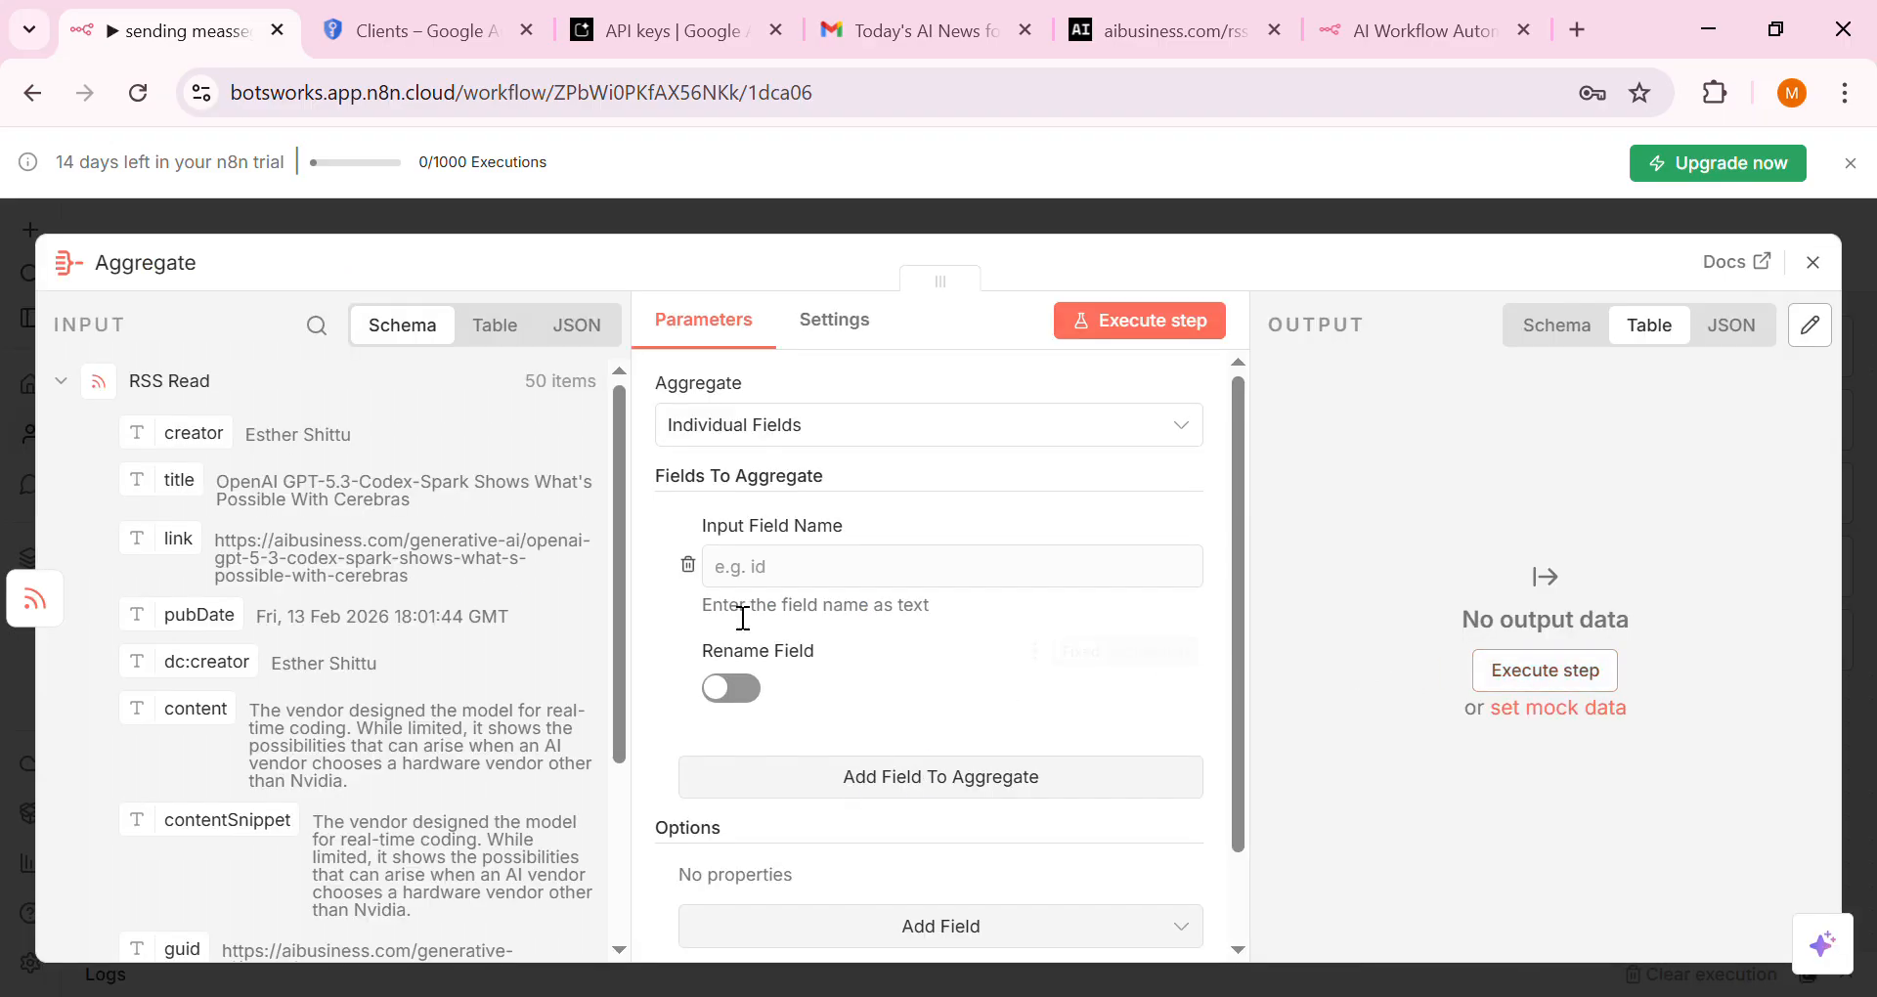
left_click(821, 430)
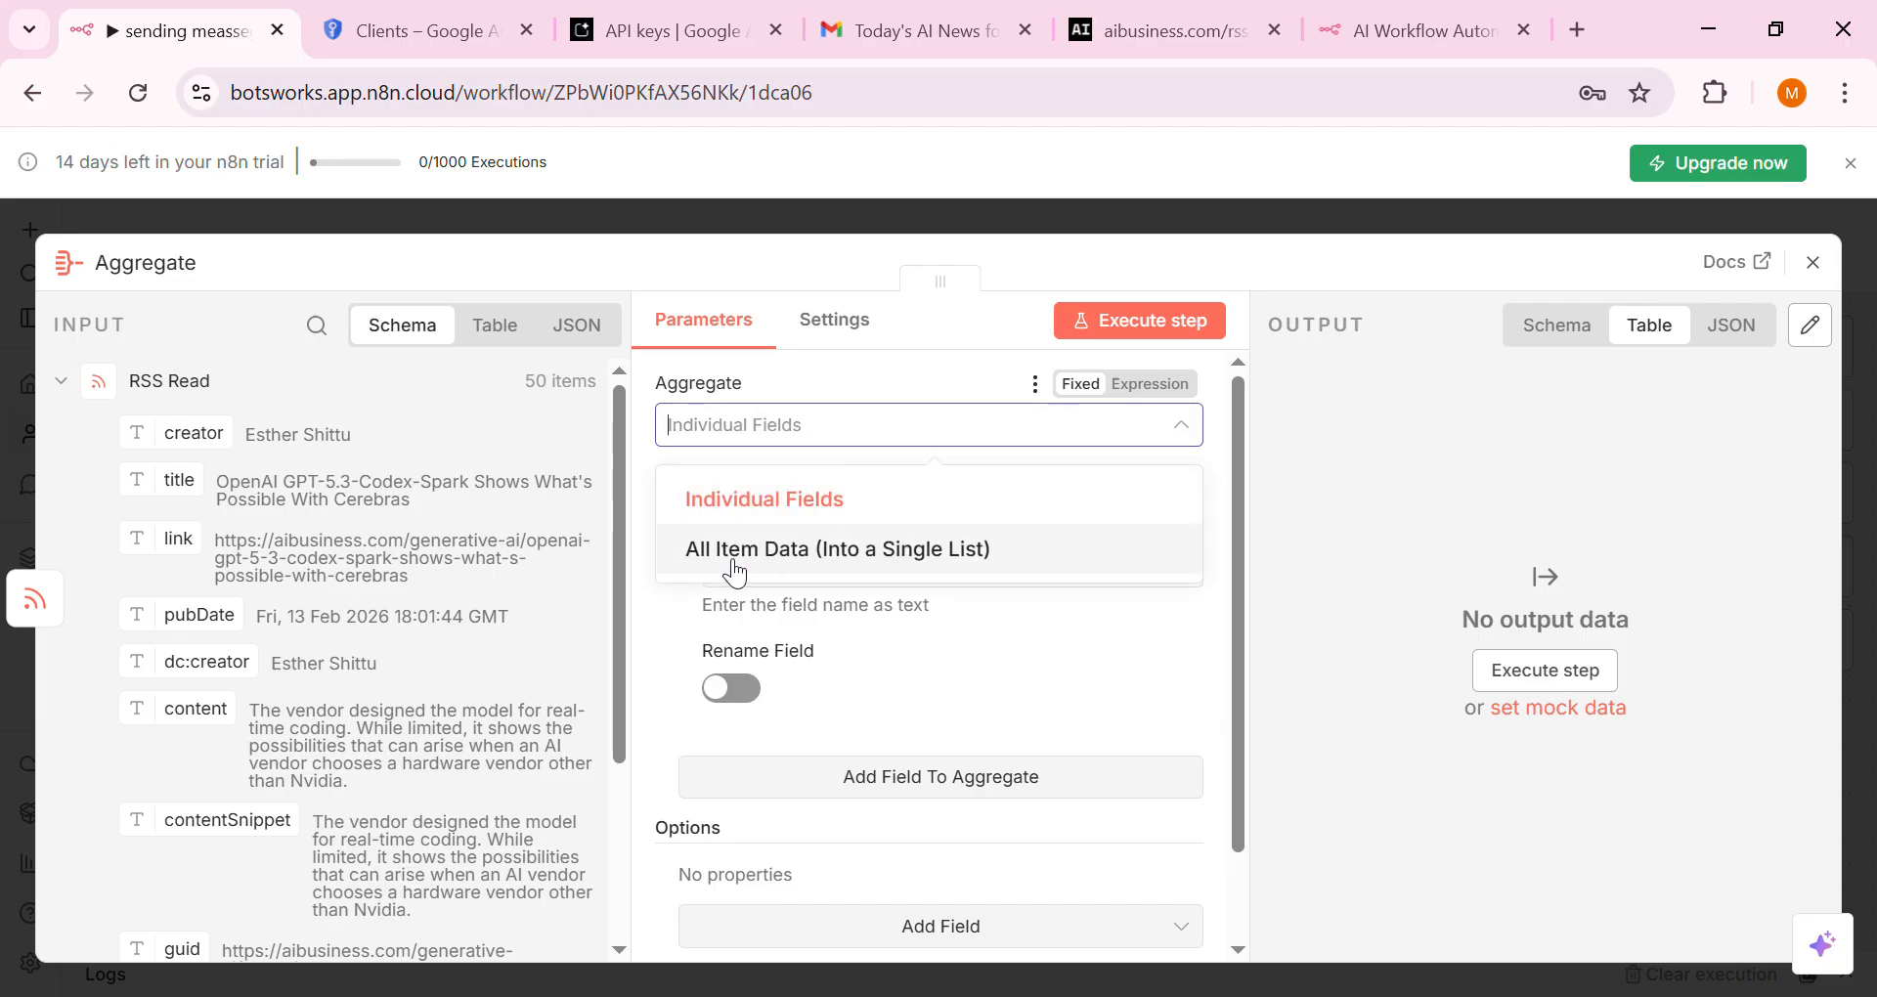
left_click(958, 549)
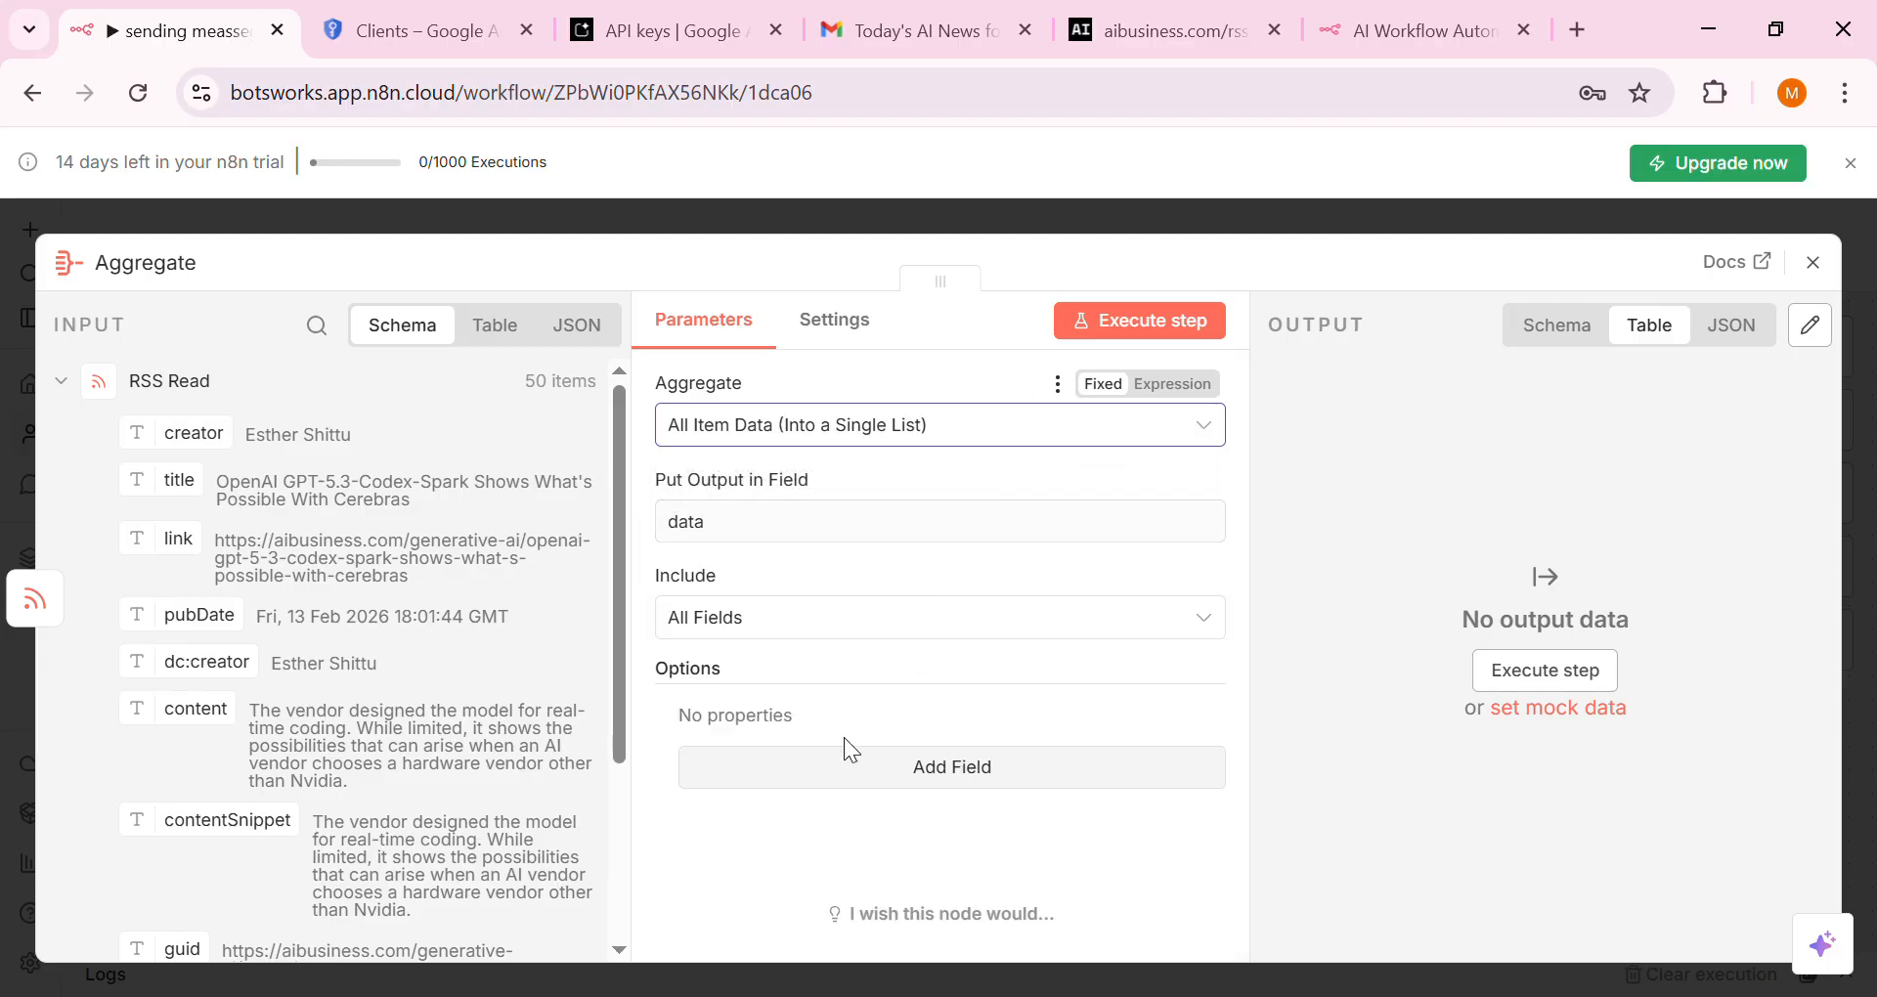
left_click(1140, 320)
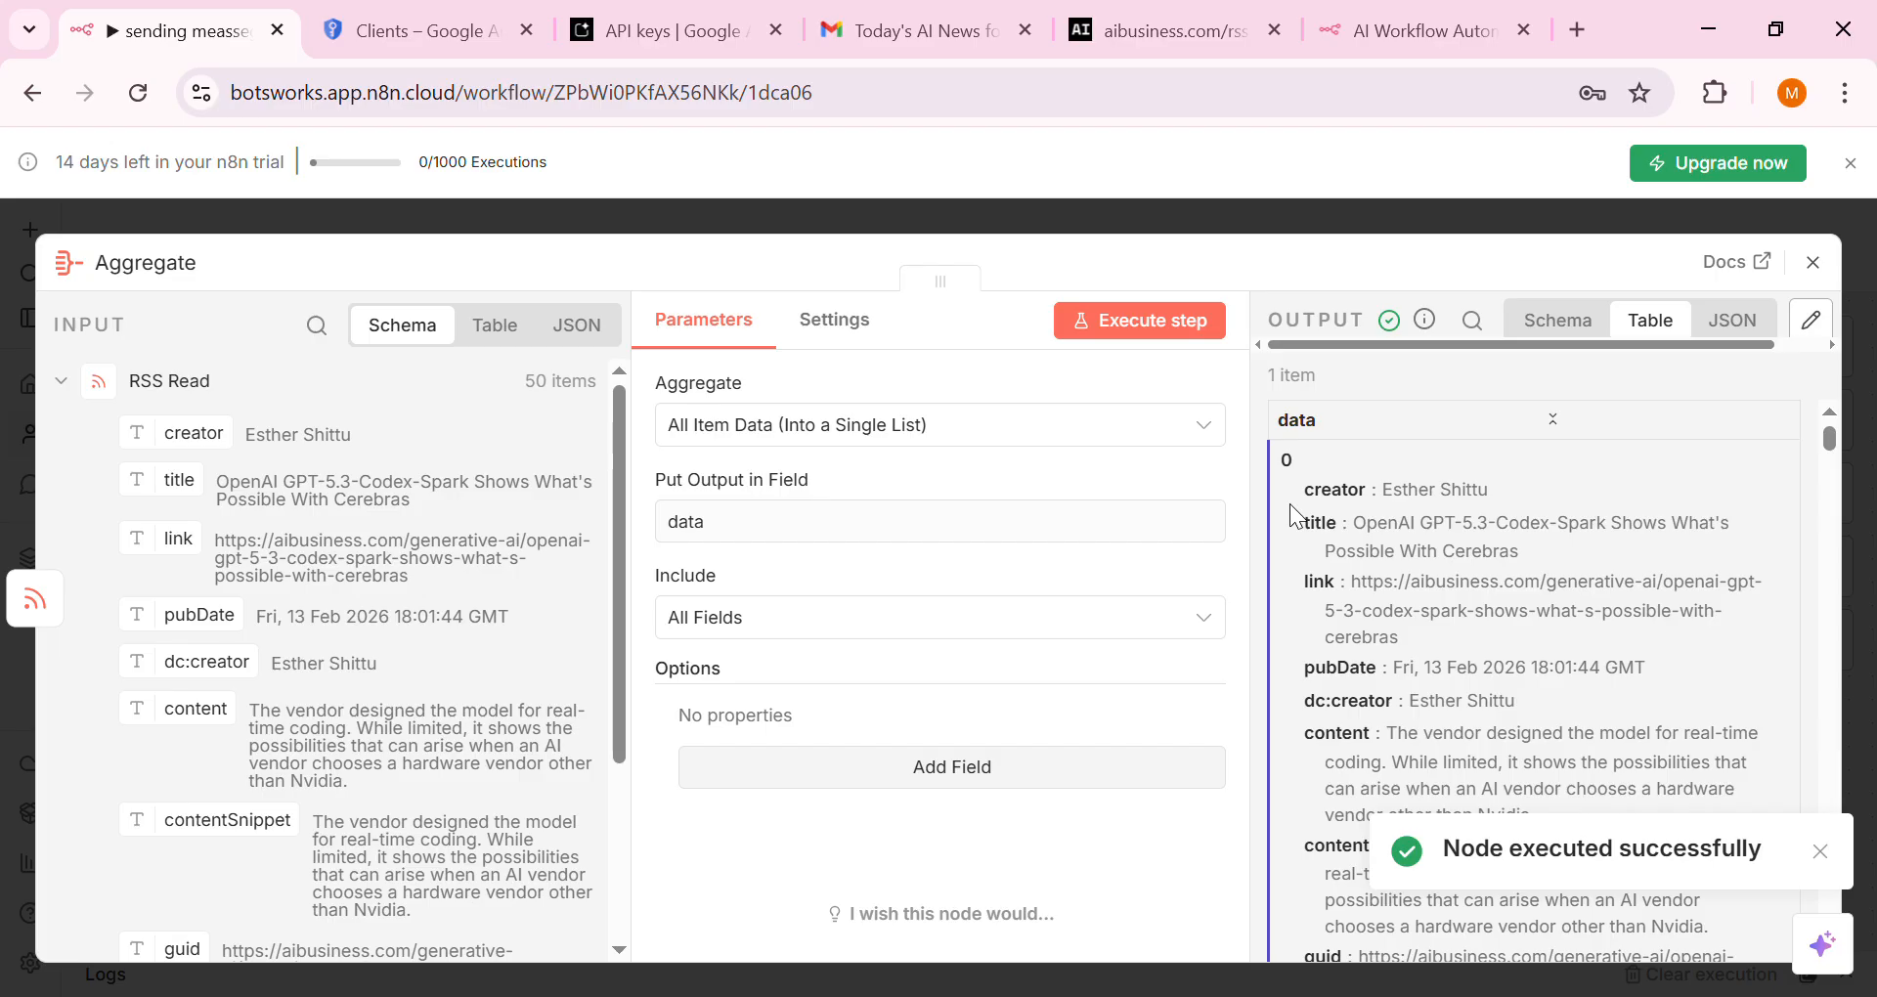
scroll(1413, 628, "down", 10)
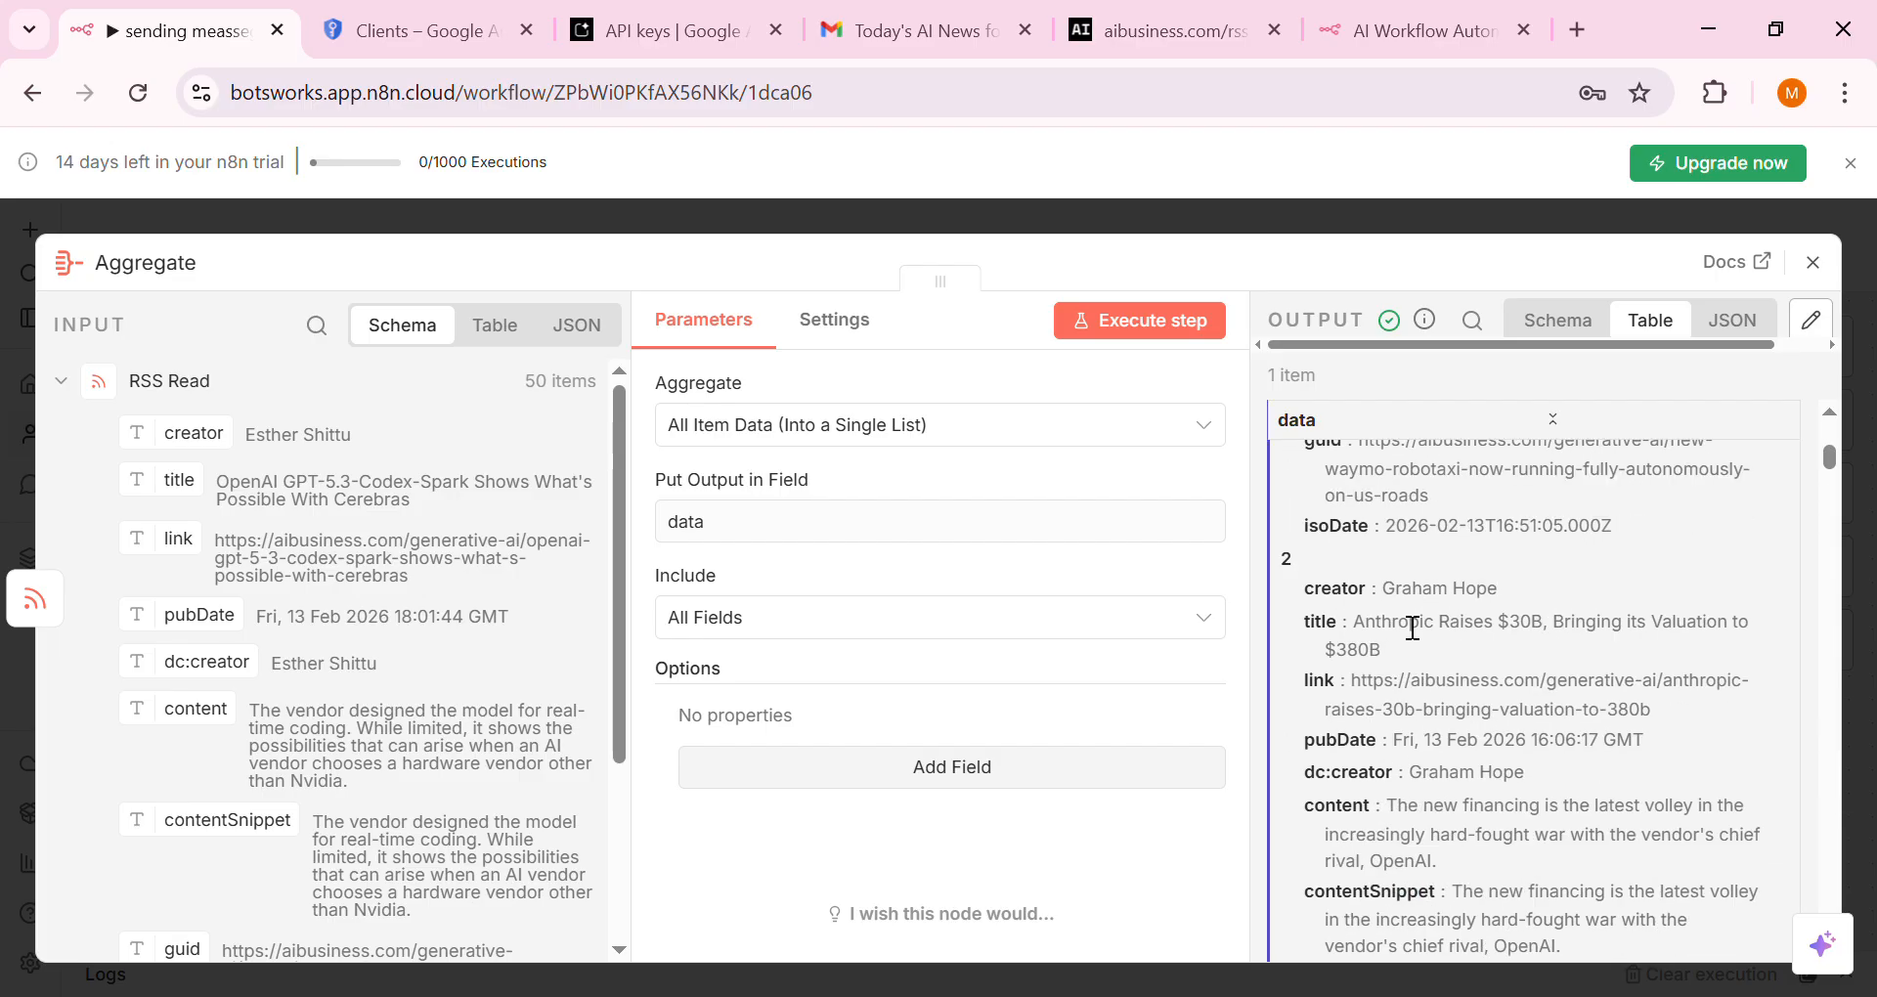
scroll(1413, 629, "down", 1)
left_click(1812, 262)
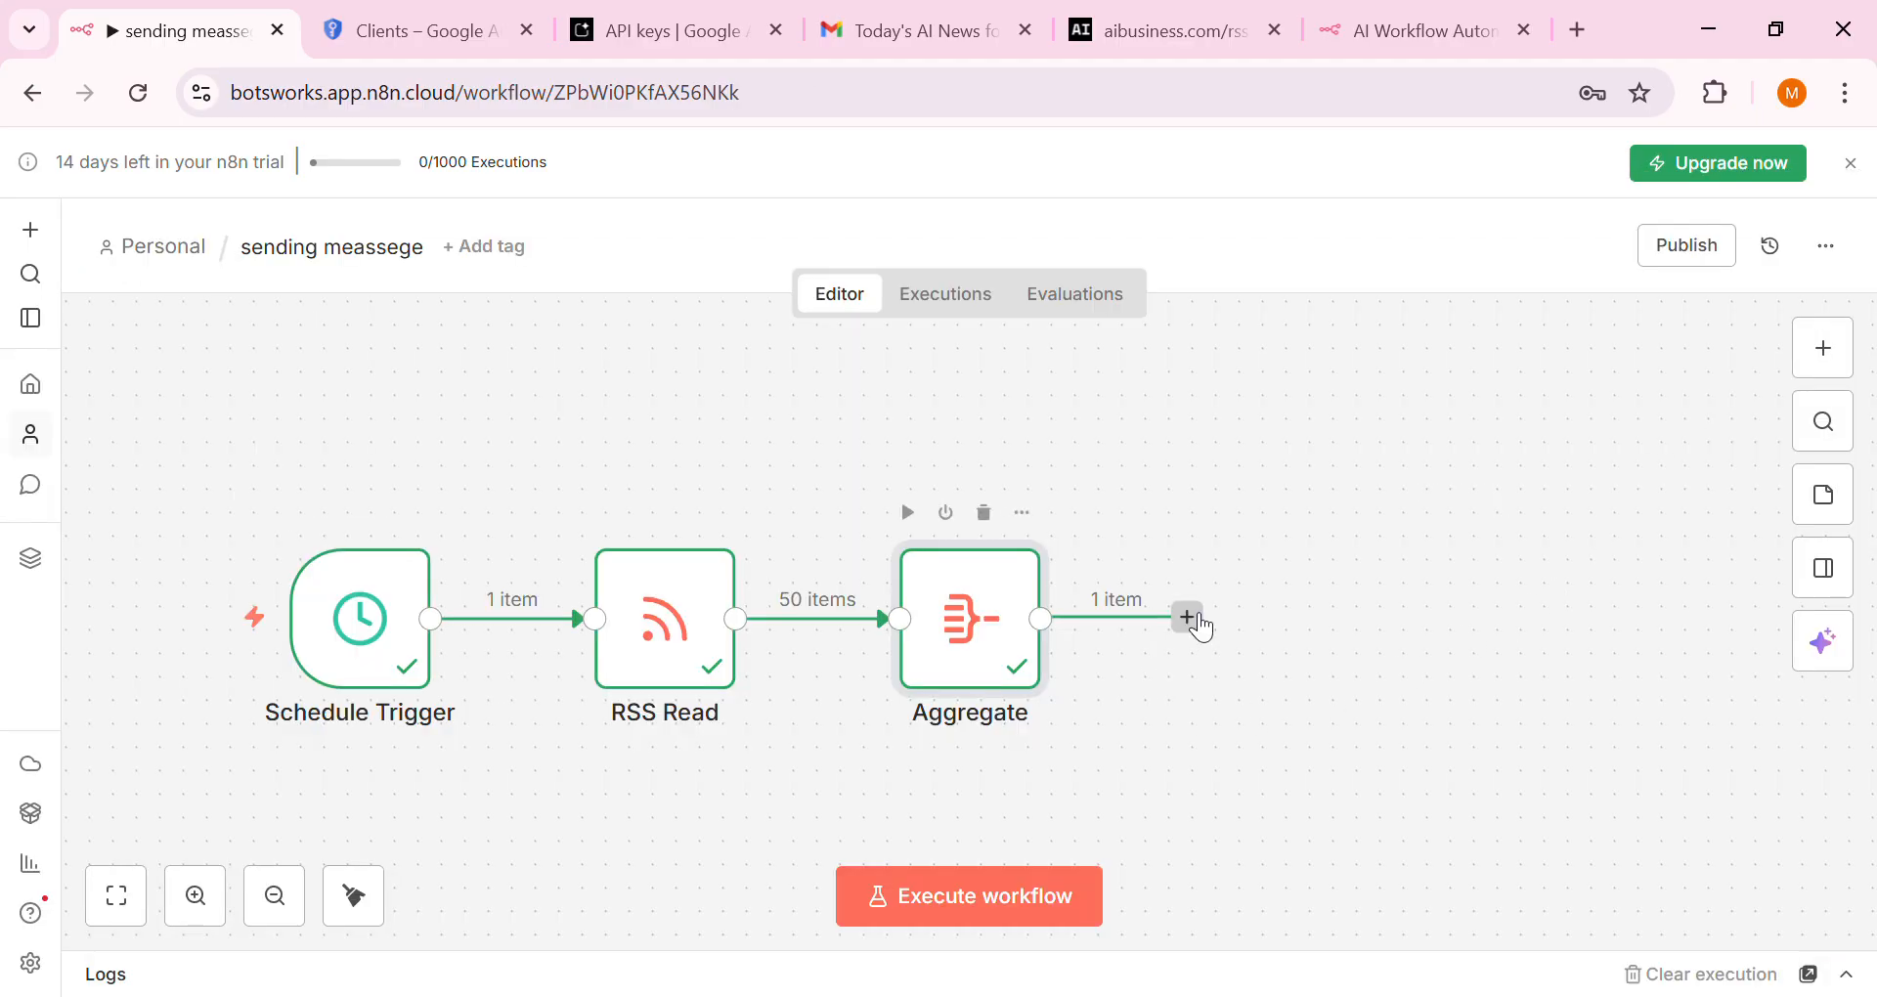
Add a Basic LLM Chain after Aggregate with Source for Prompt set to Define below
left_click(1188, 618)
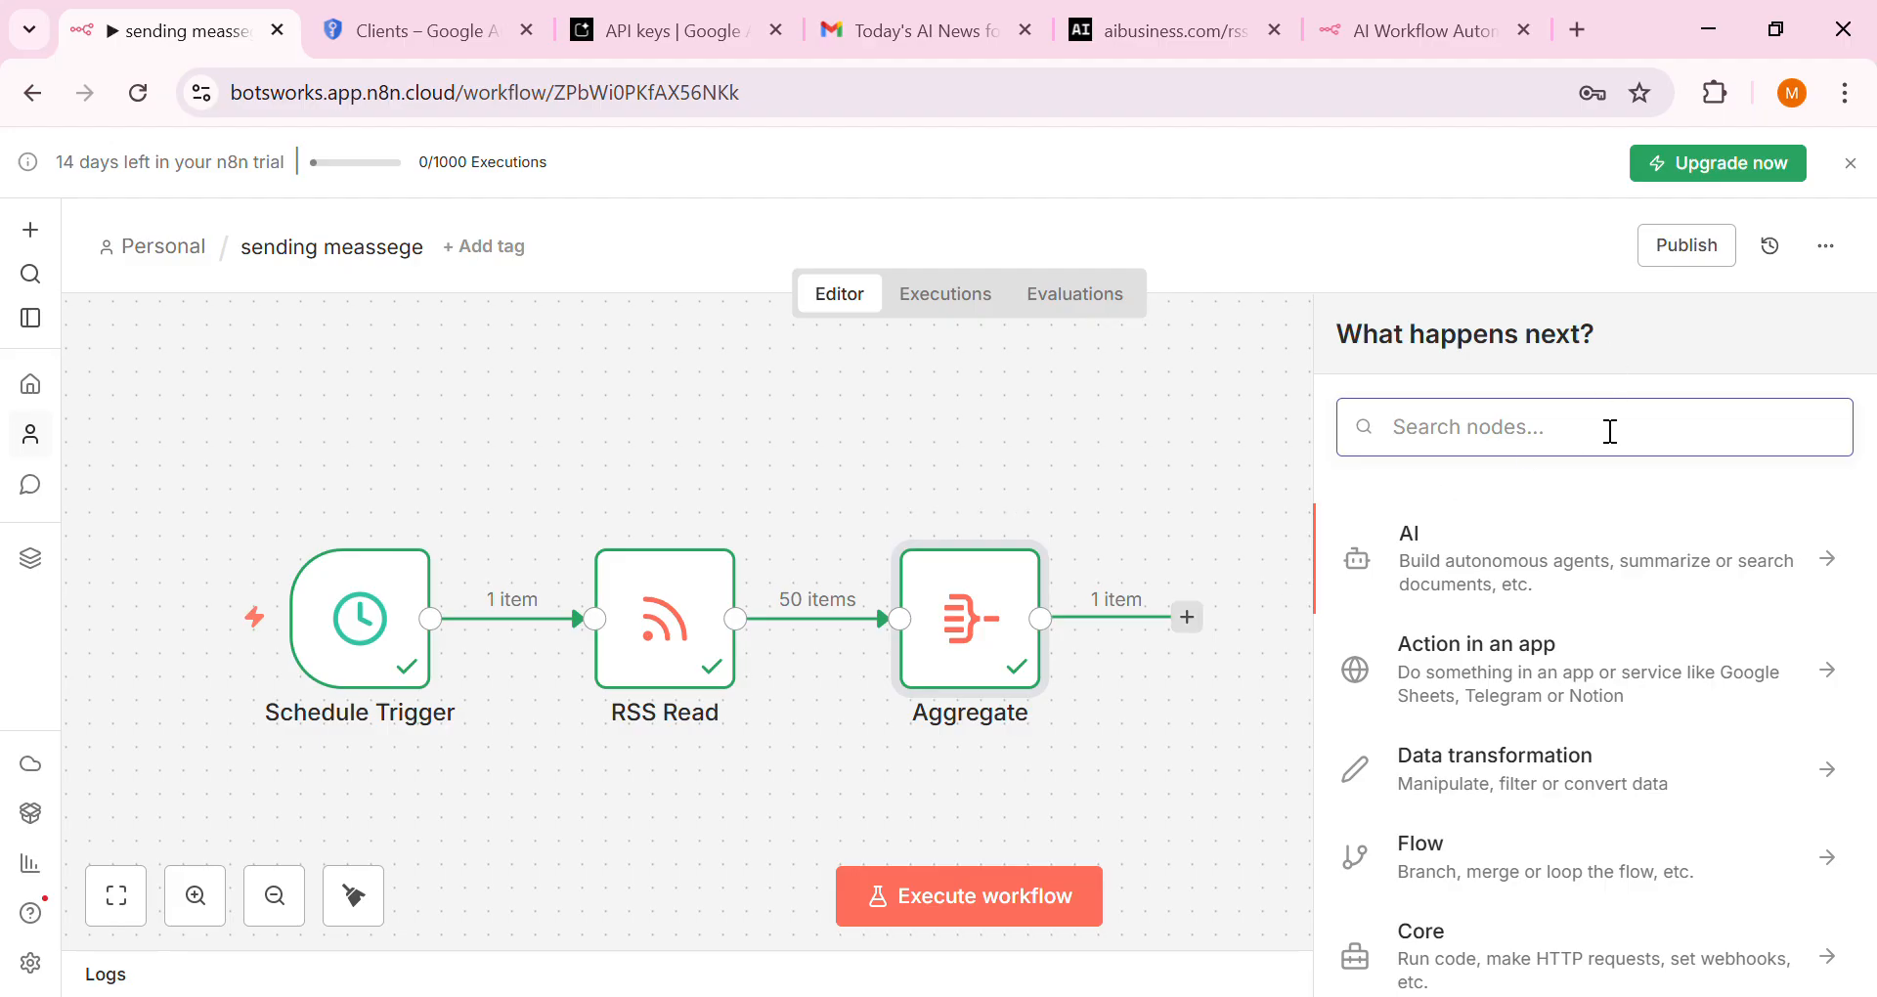
type("basi")
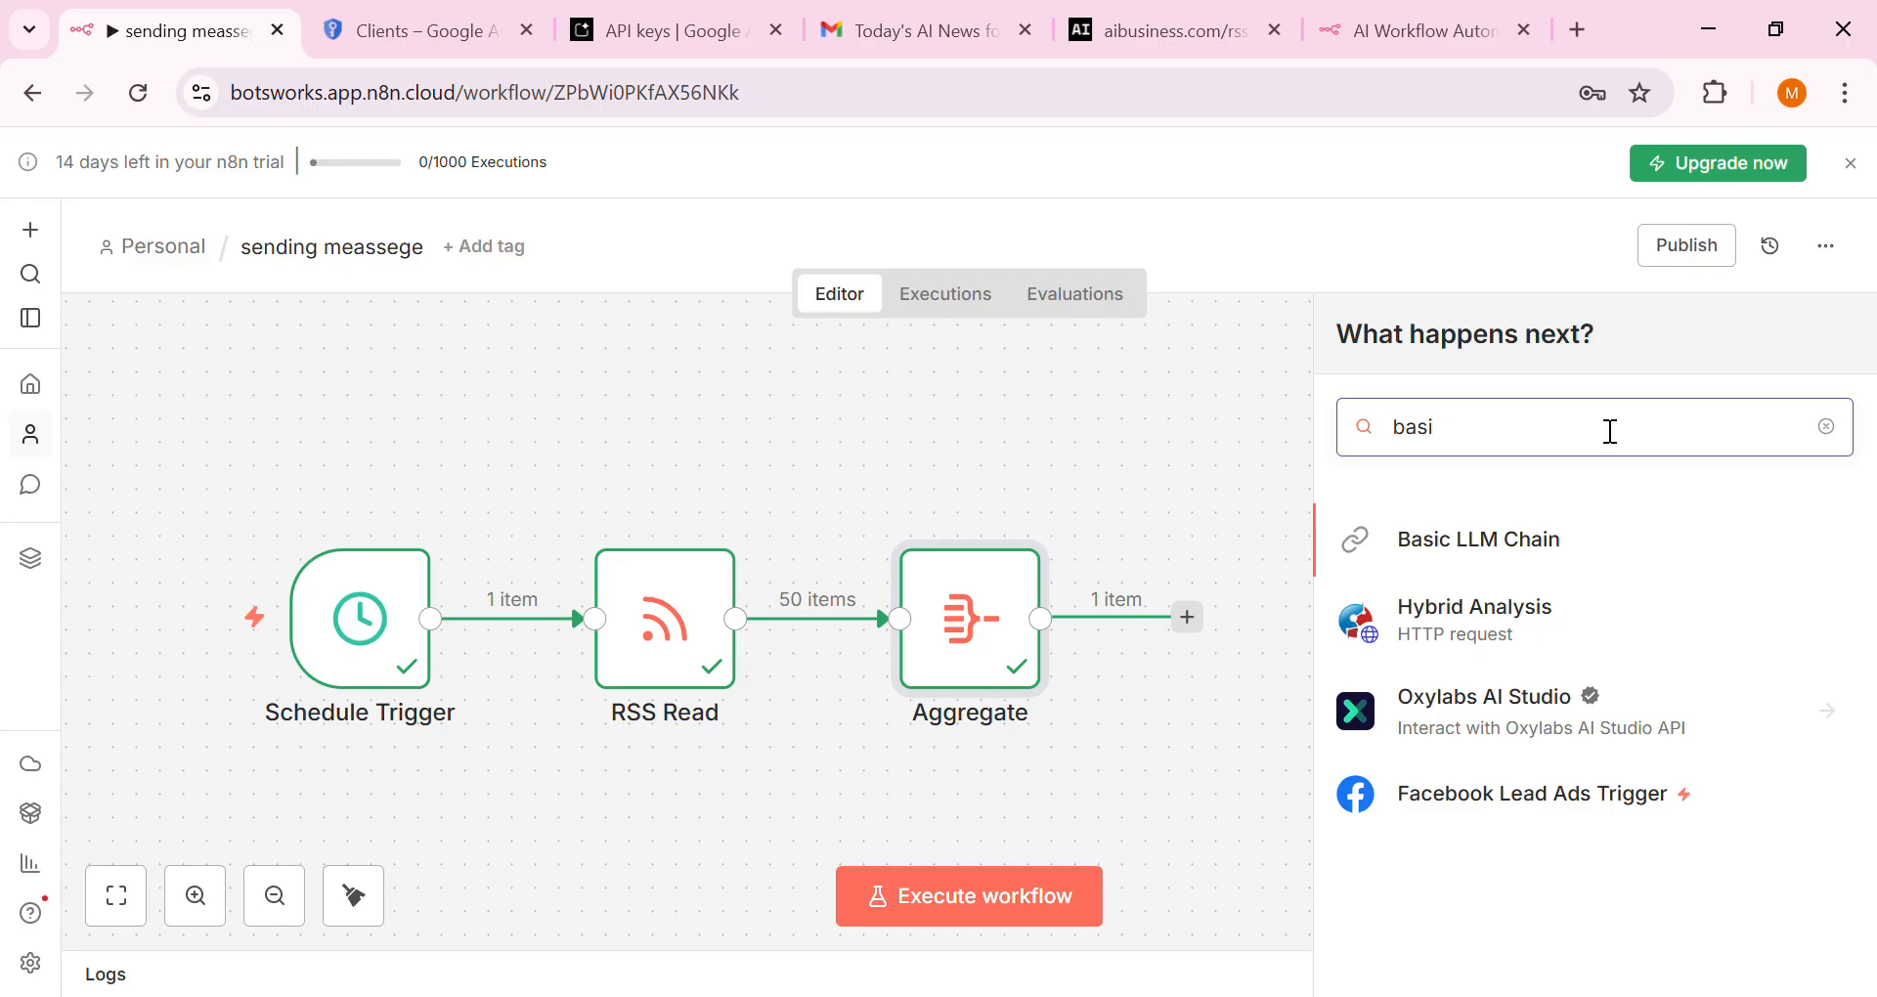
left_click(1570, 544)
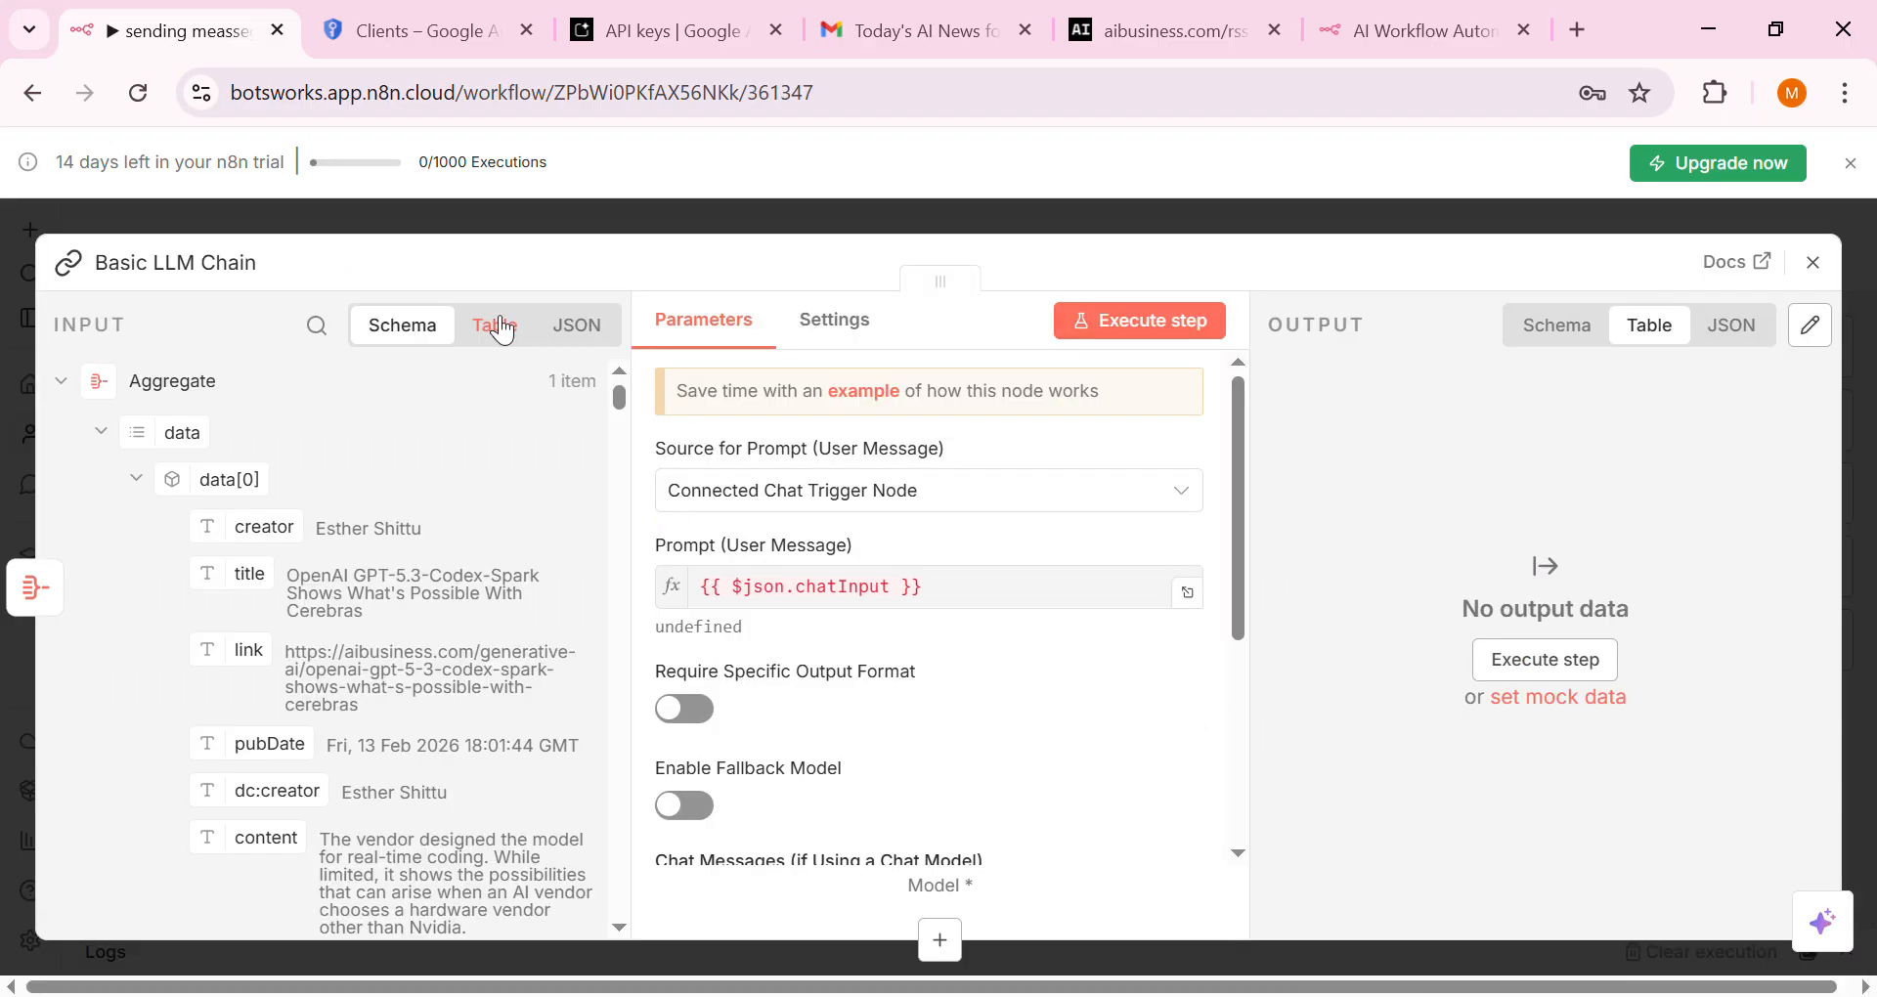
left_click(758, 499)
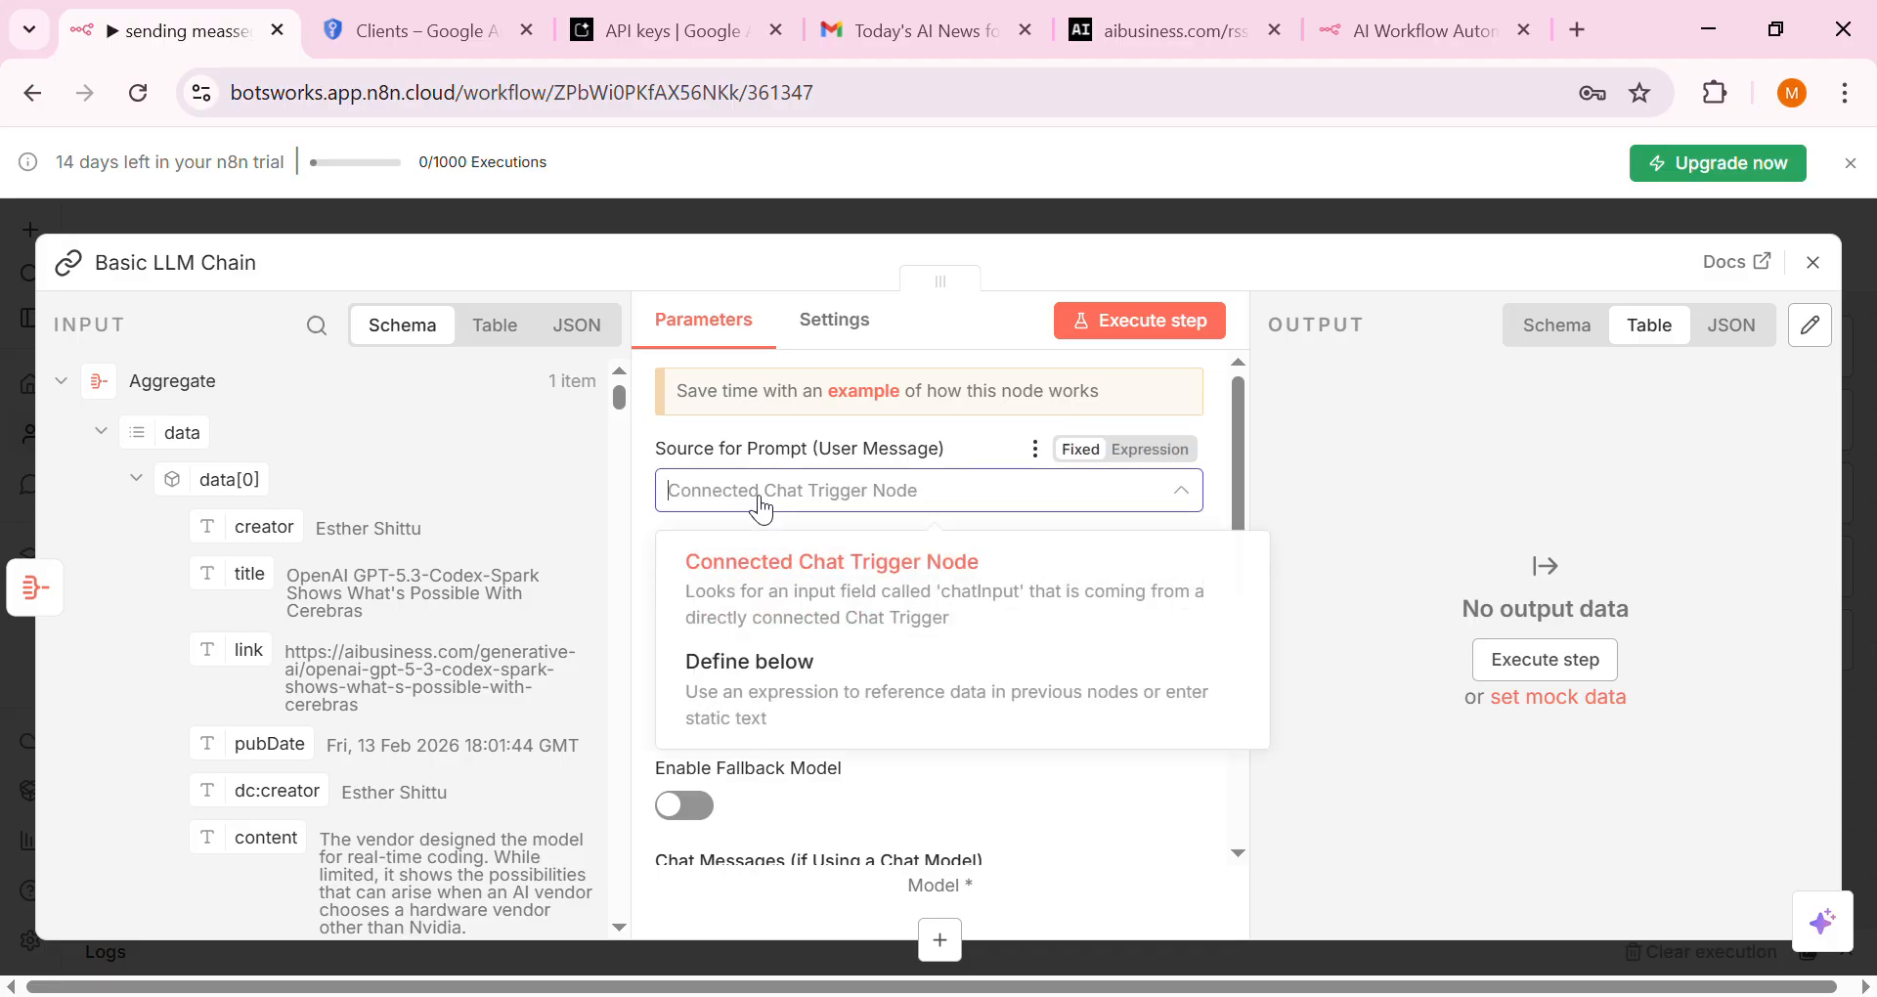
left_click(736, 687)
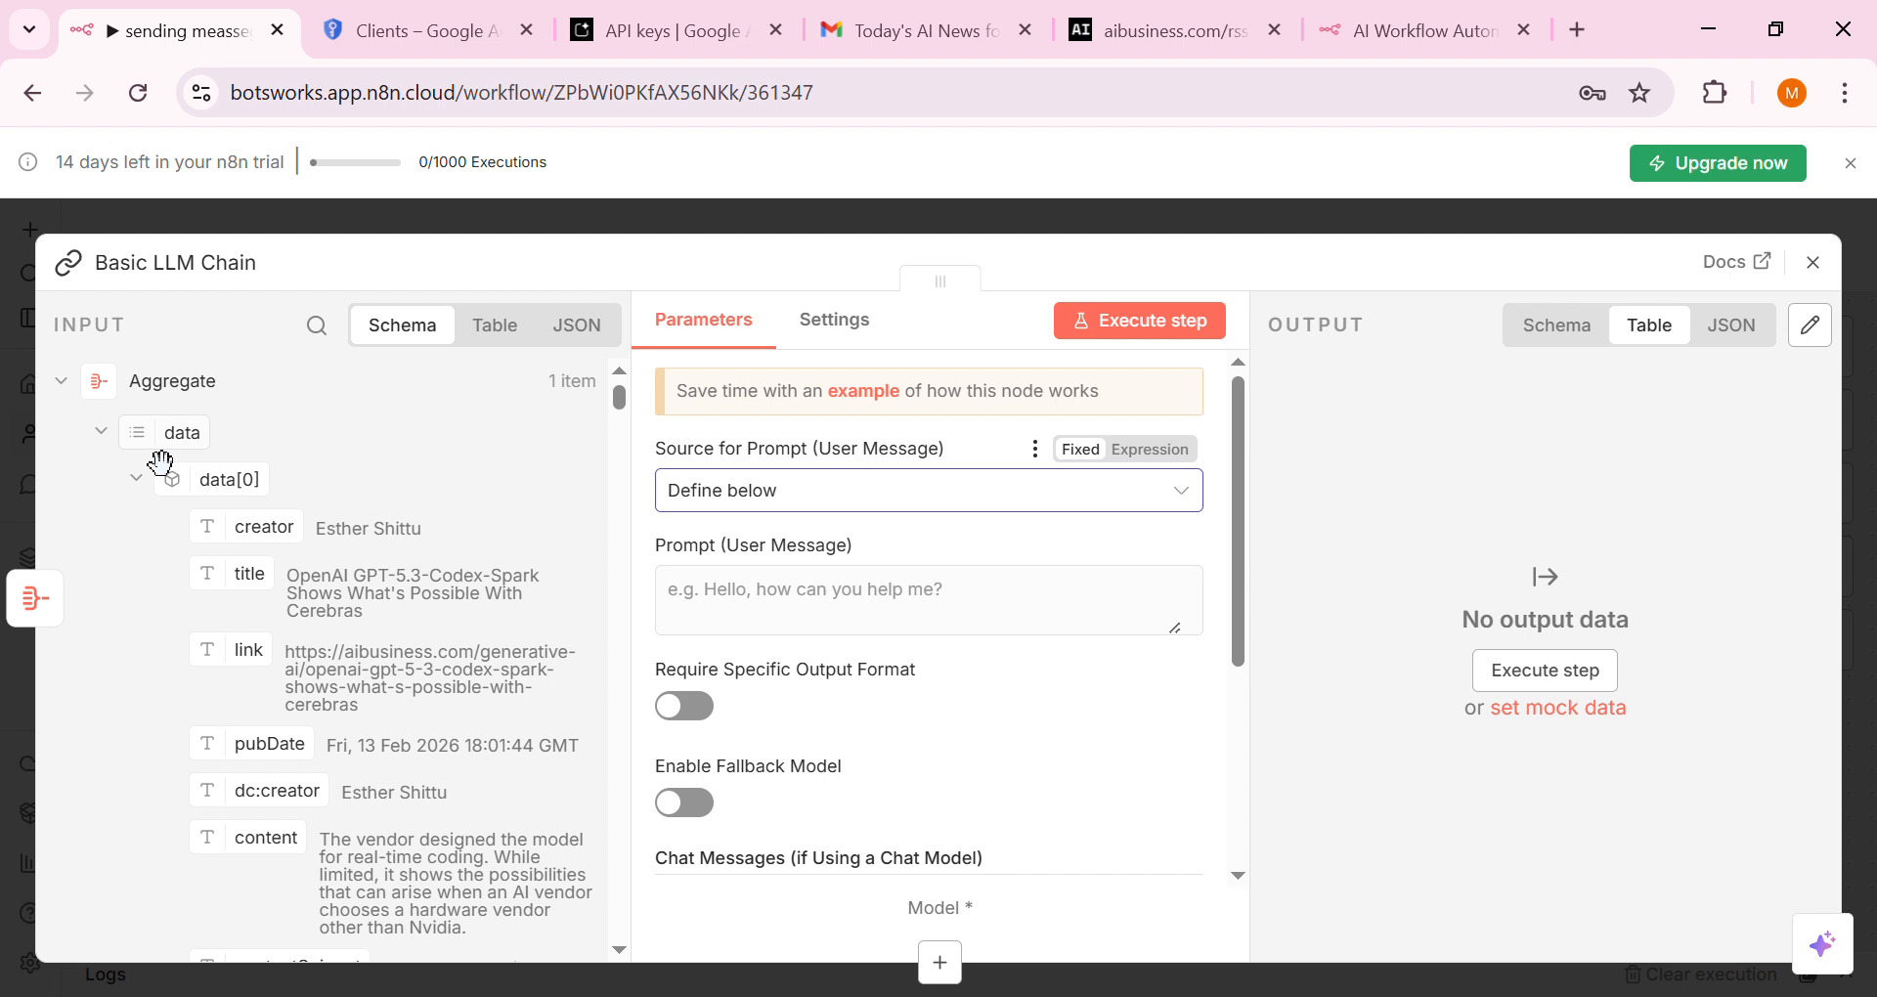
Put the aggregated data field into the prompt and add an empty System chat message
left_click_drag(161, 461, 865, 645)
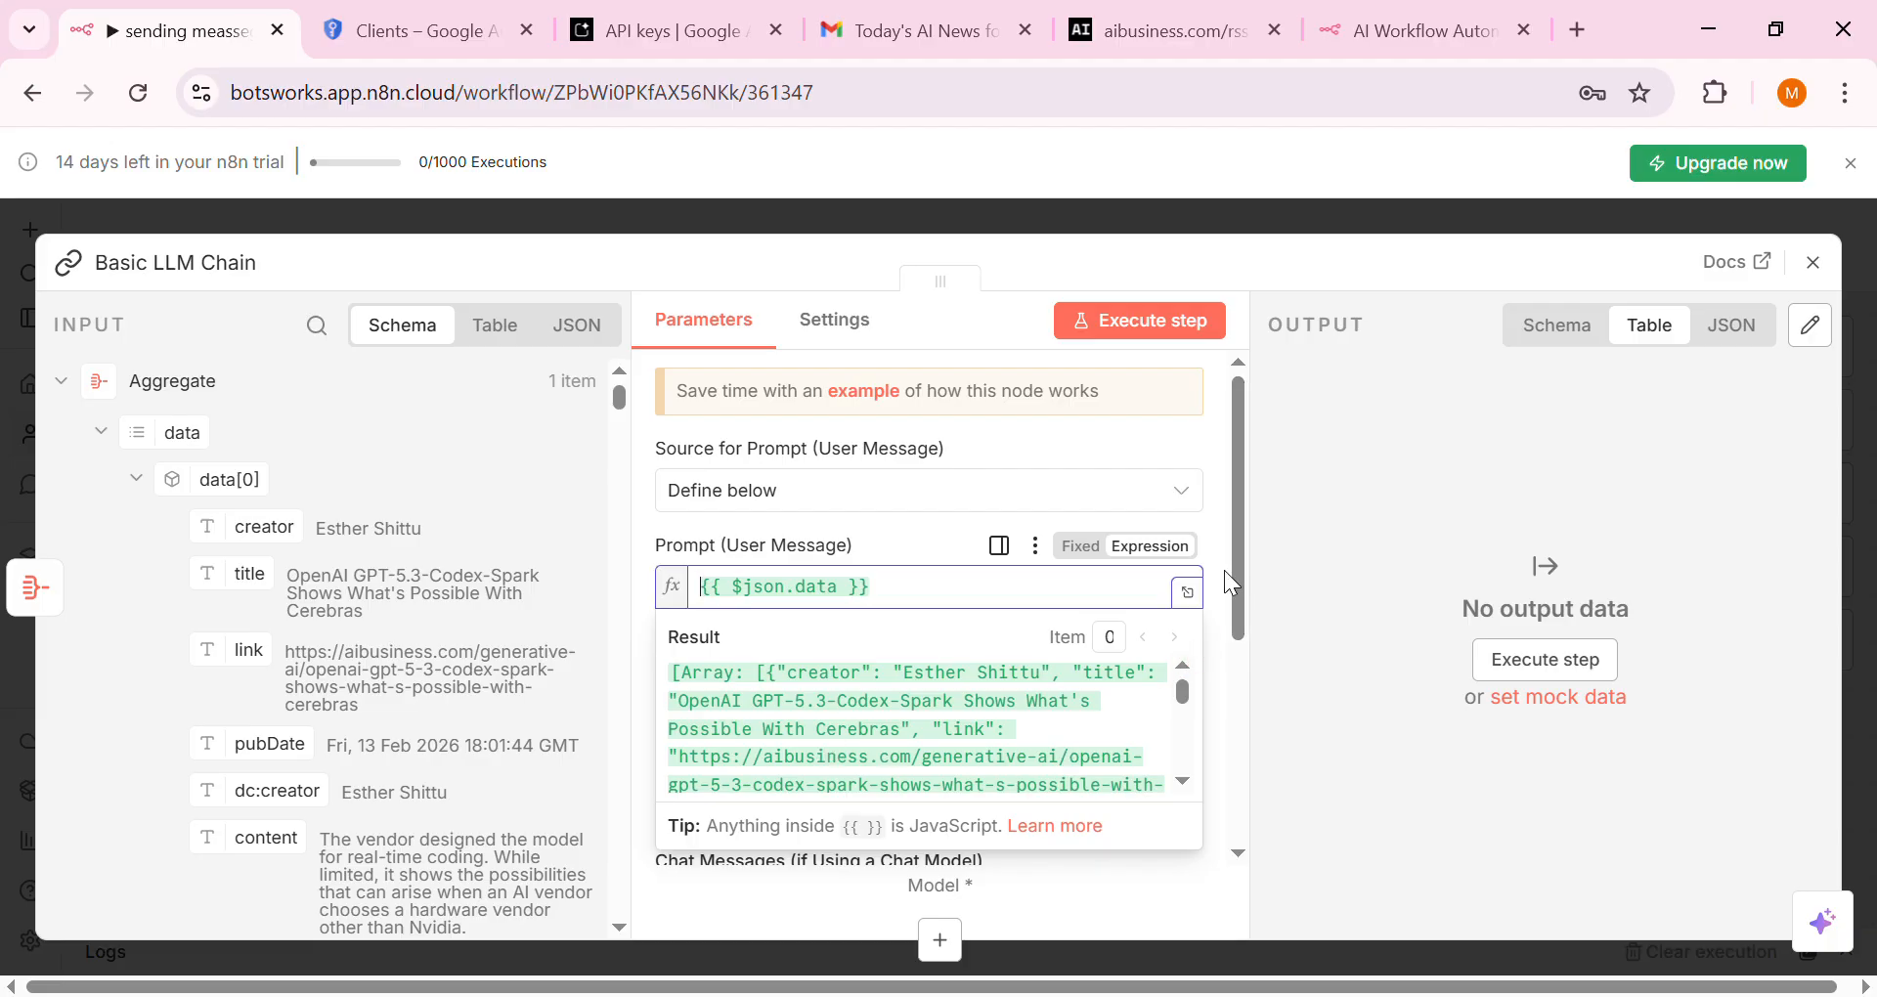
scroll(1234, 645, "down", 3)
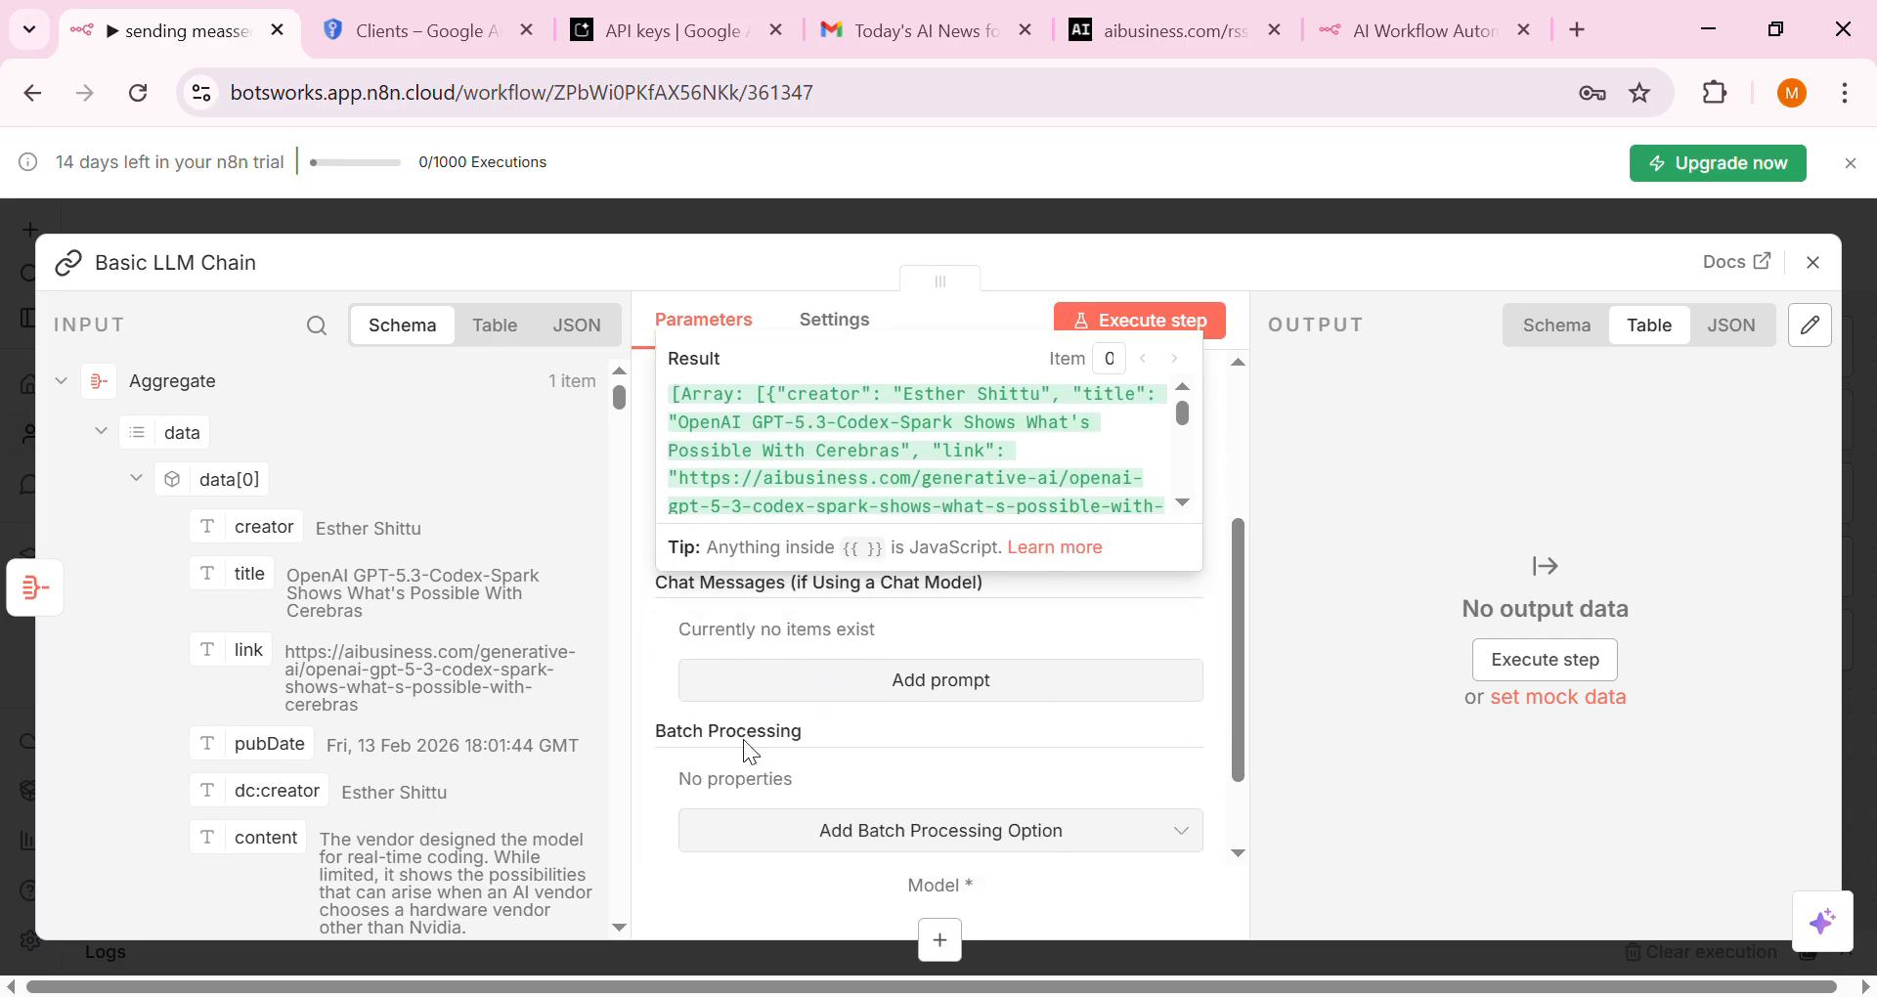
left_click(1145, 586)
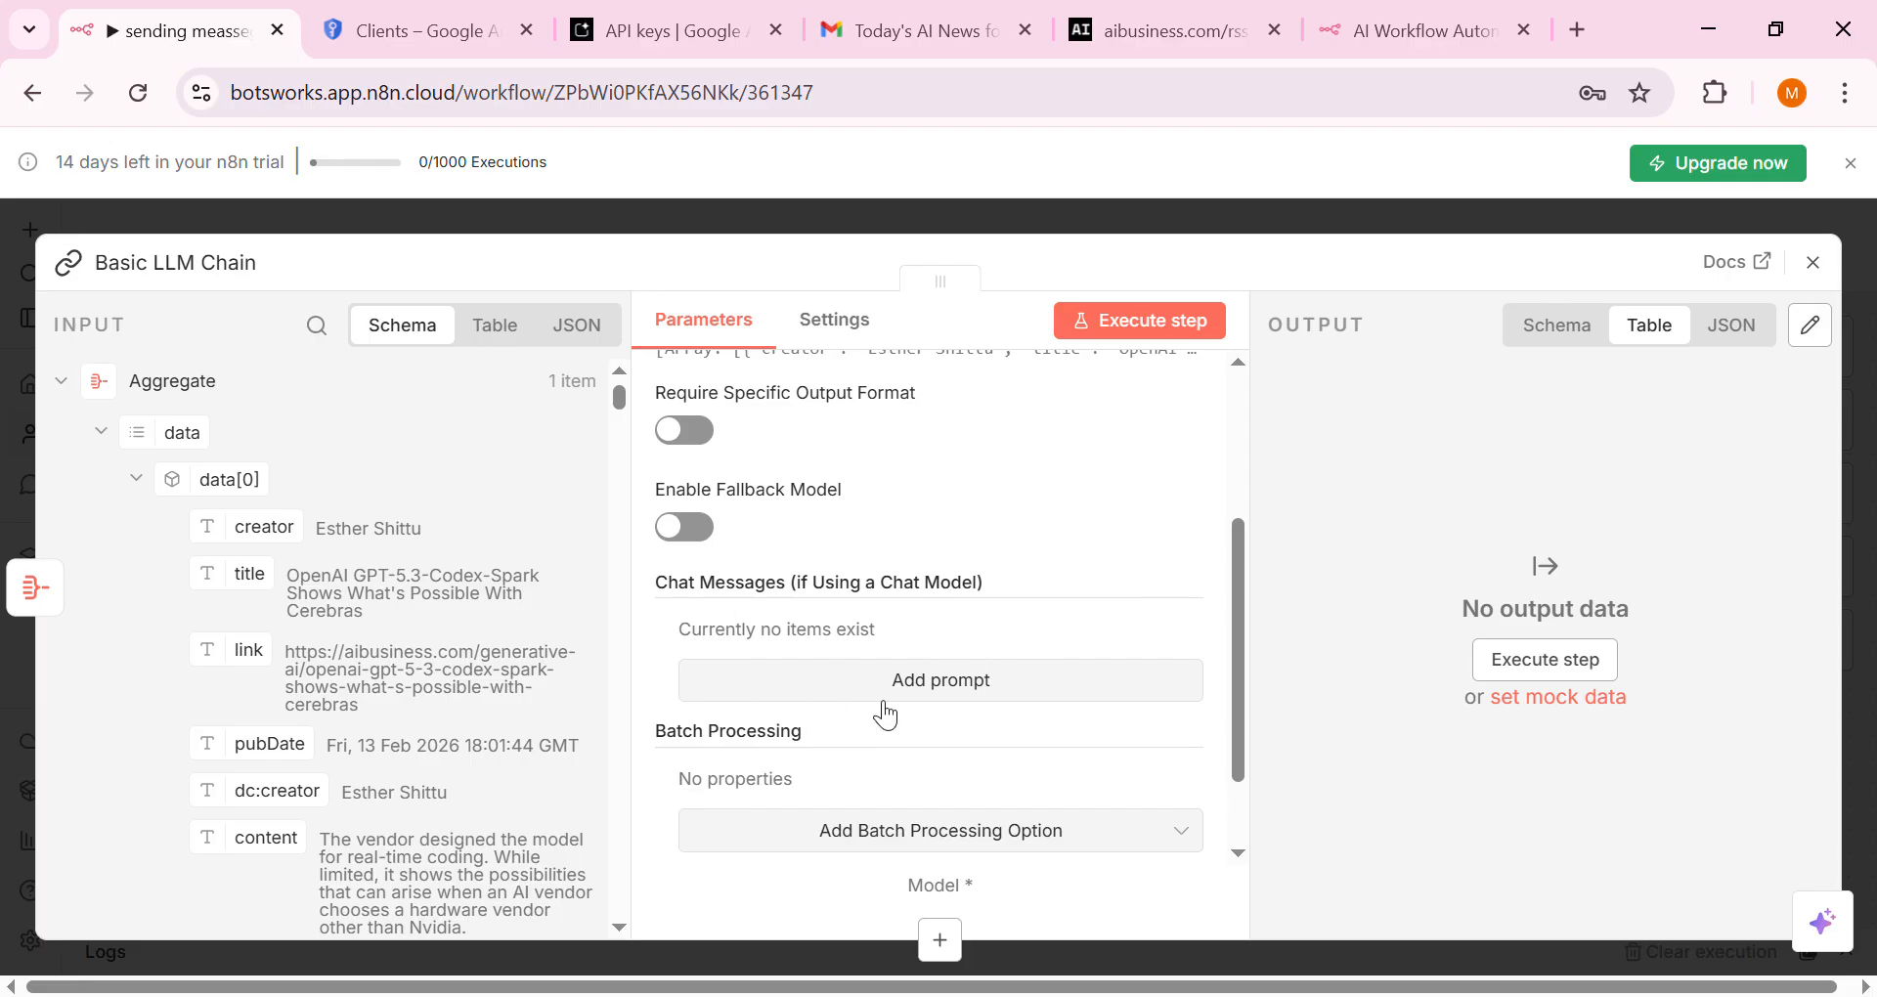
left_click(939, 698)
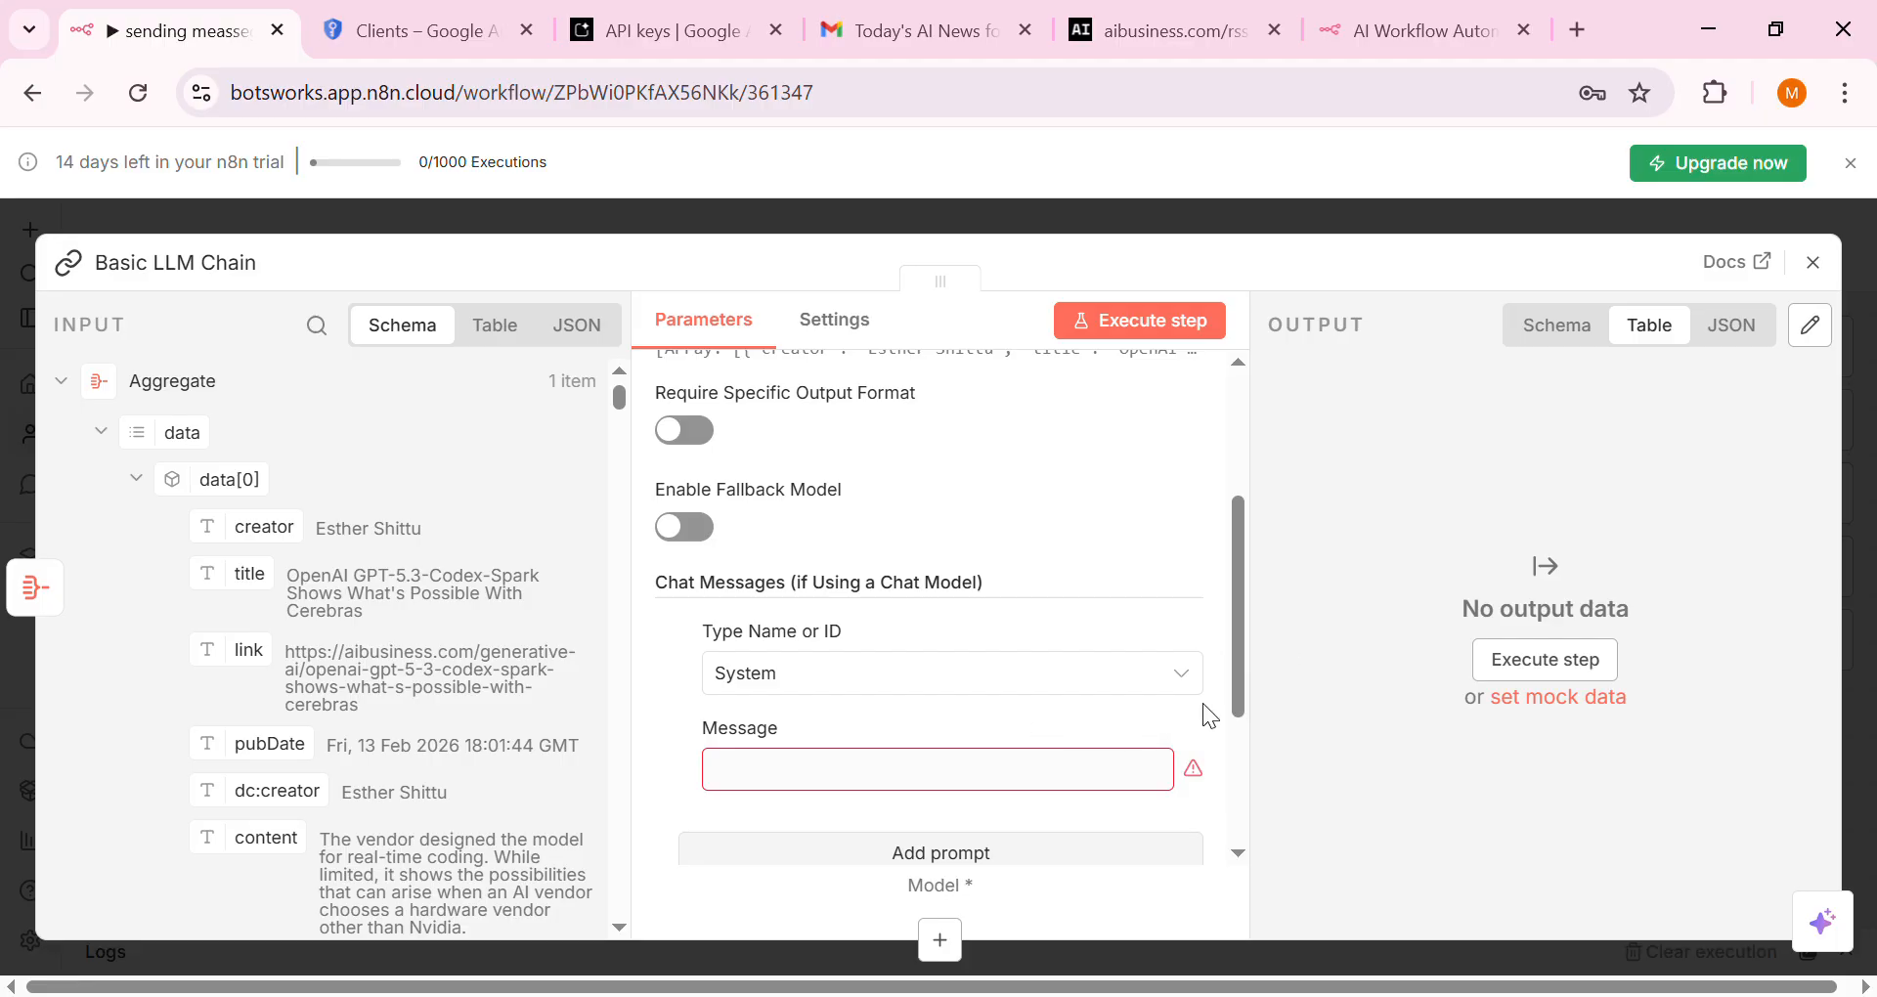
left_click(1162, 780)
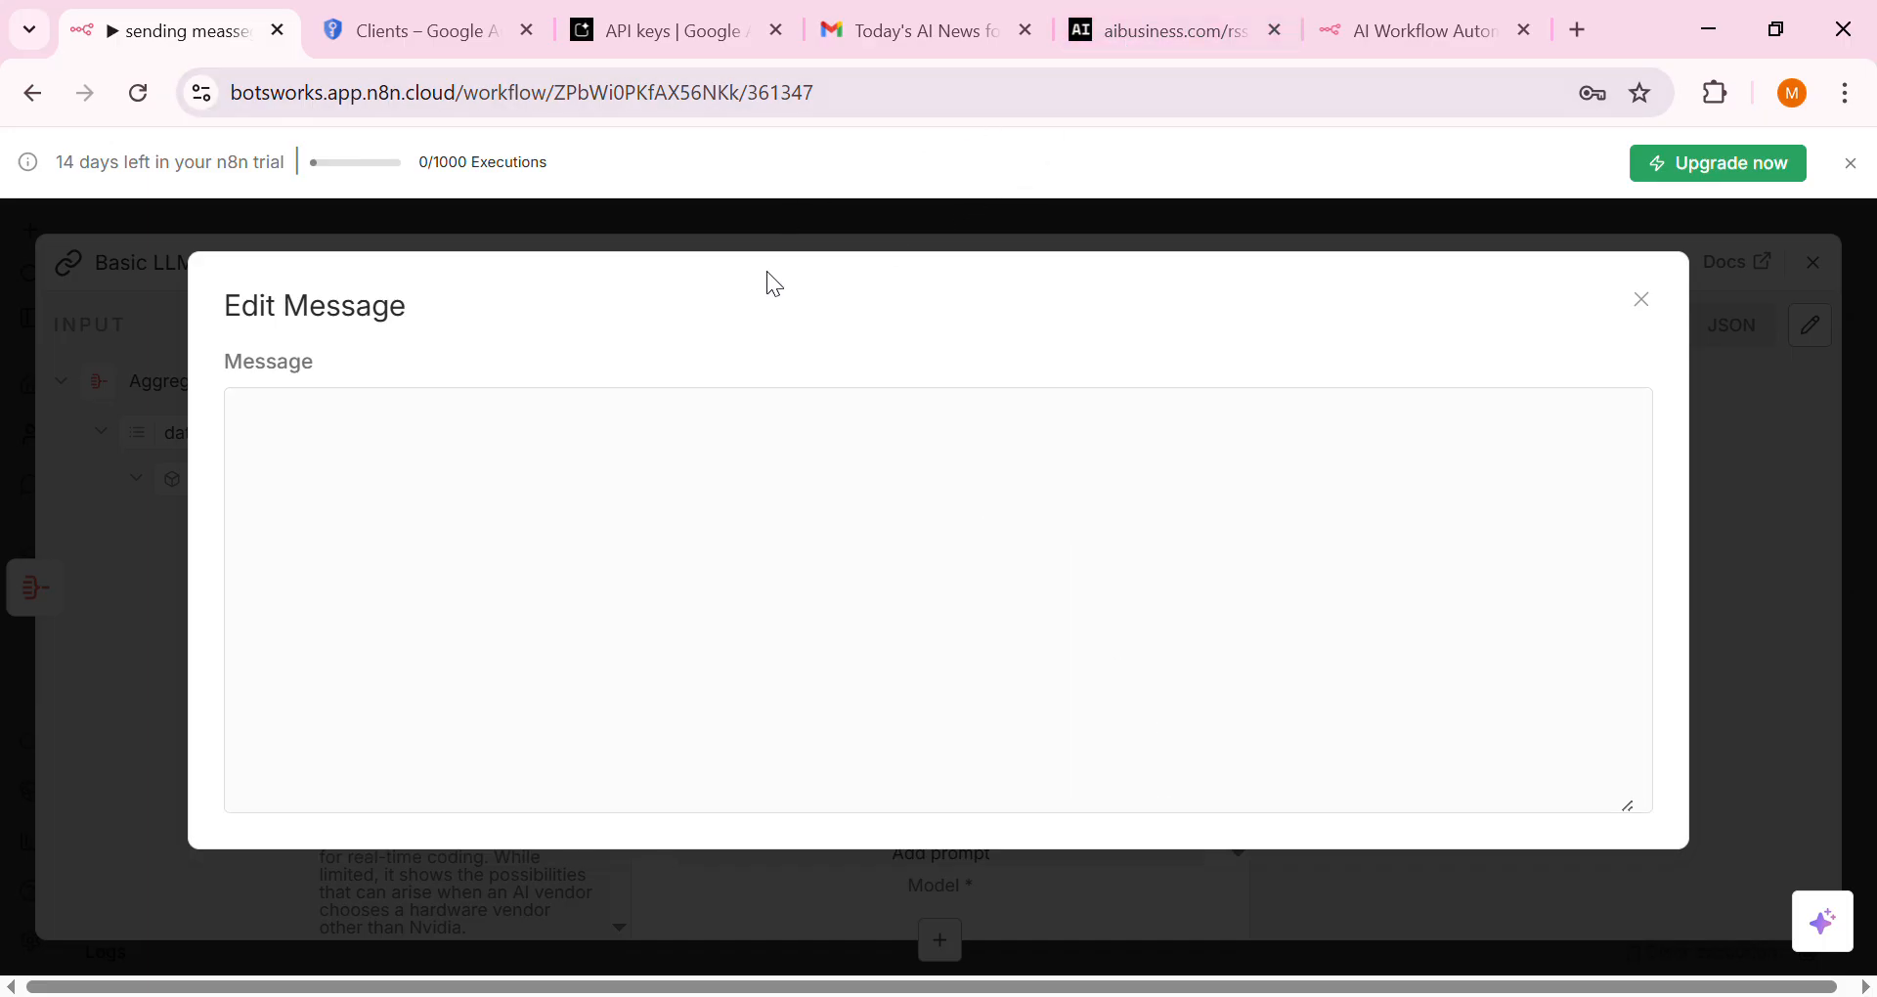
Switch from n8n to the Gmail window showing the sent AI news email
key("alt+Tab")
left_click(989, 20)
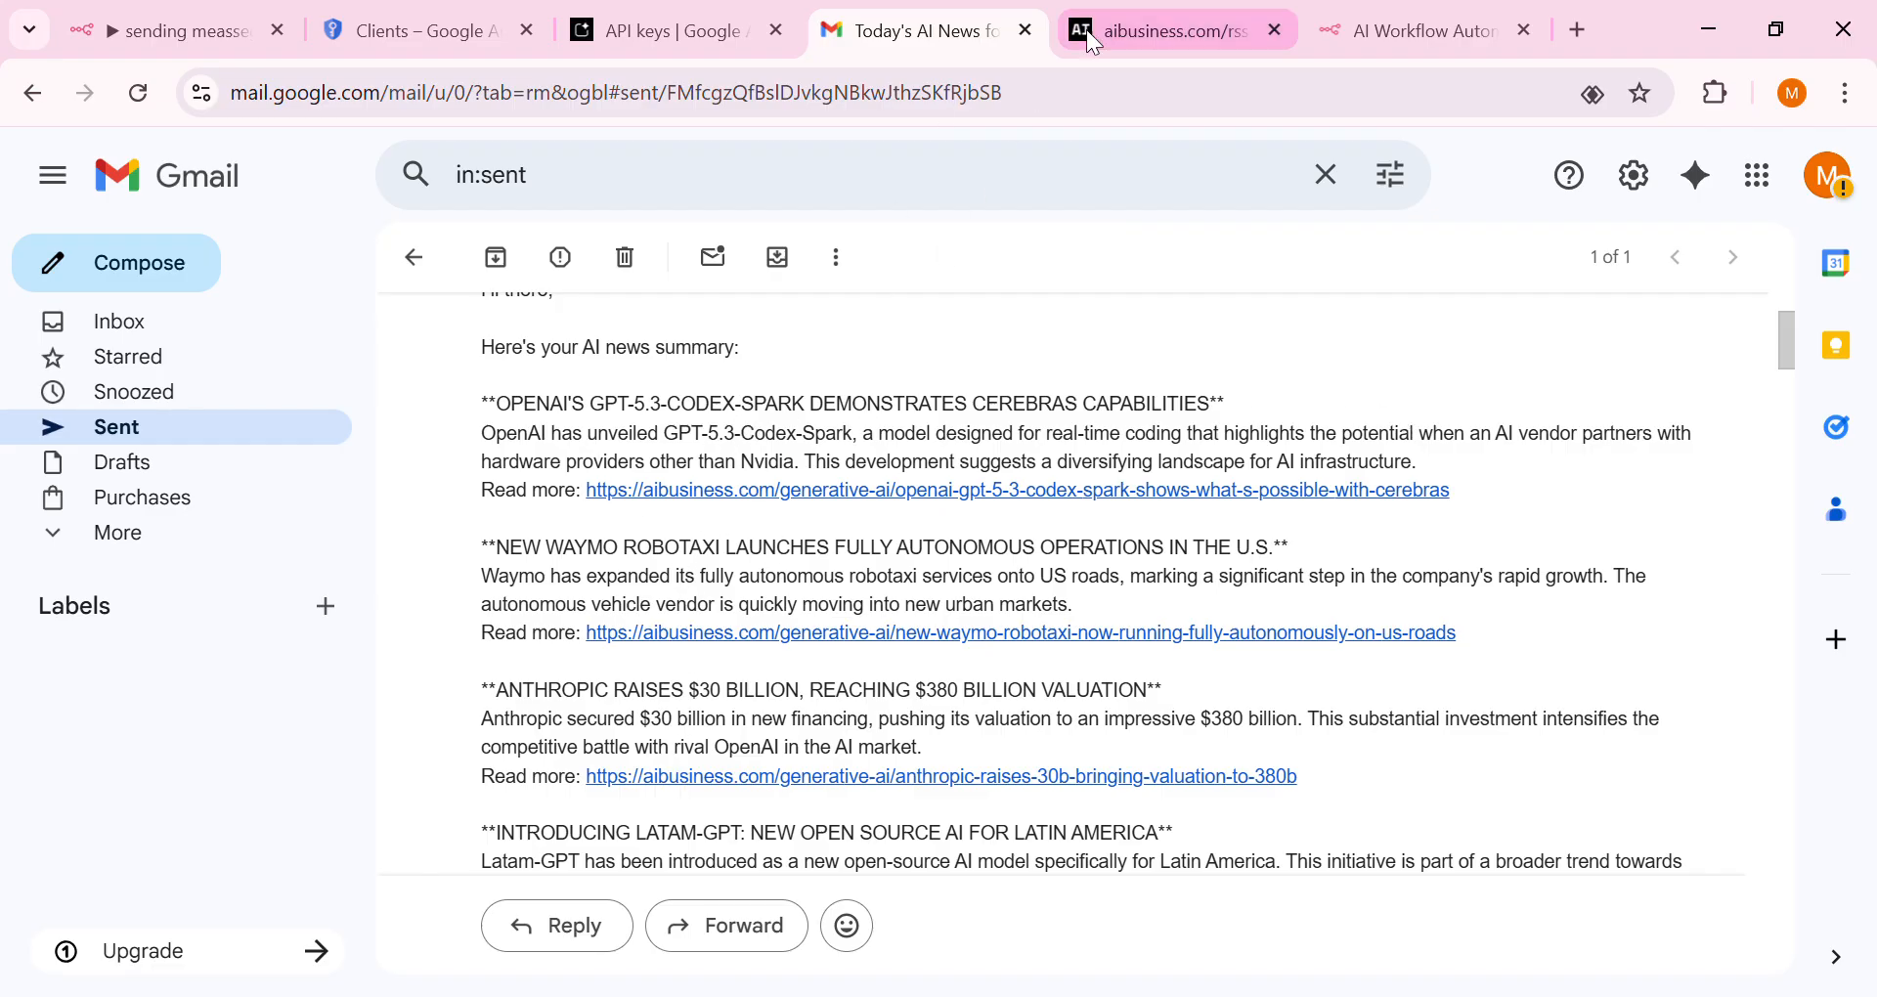
left_click(1164, 30)
left_click(1374, 27)
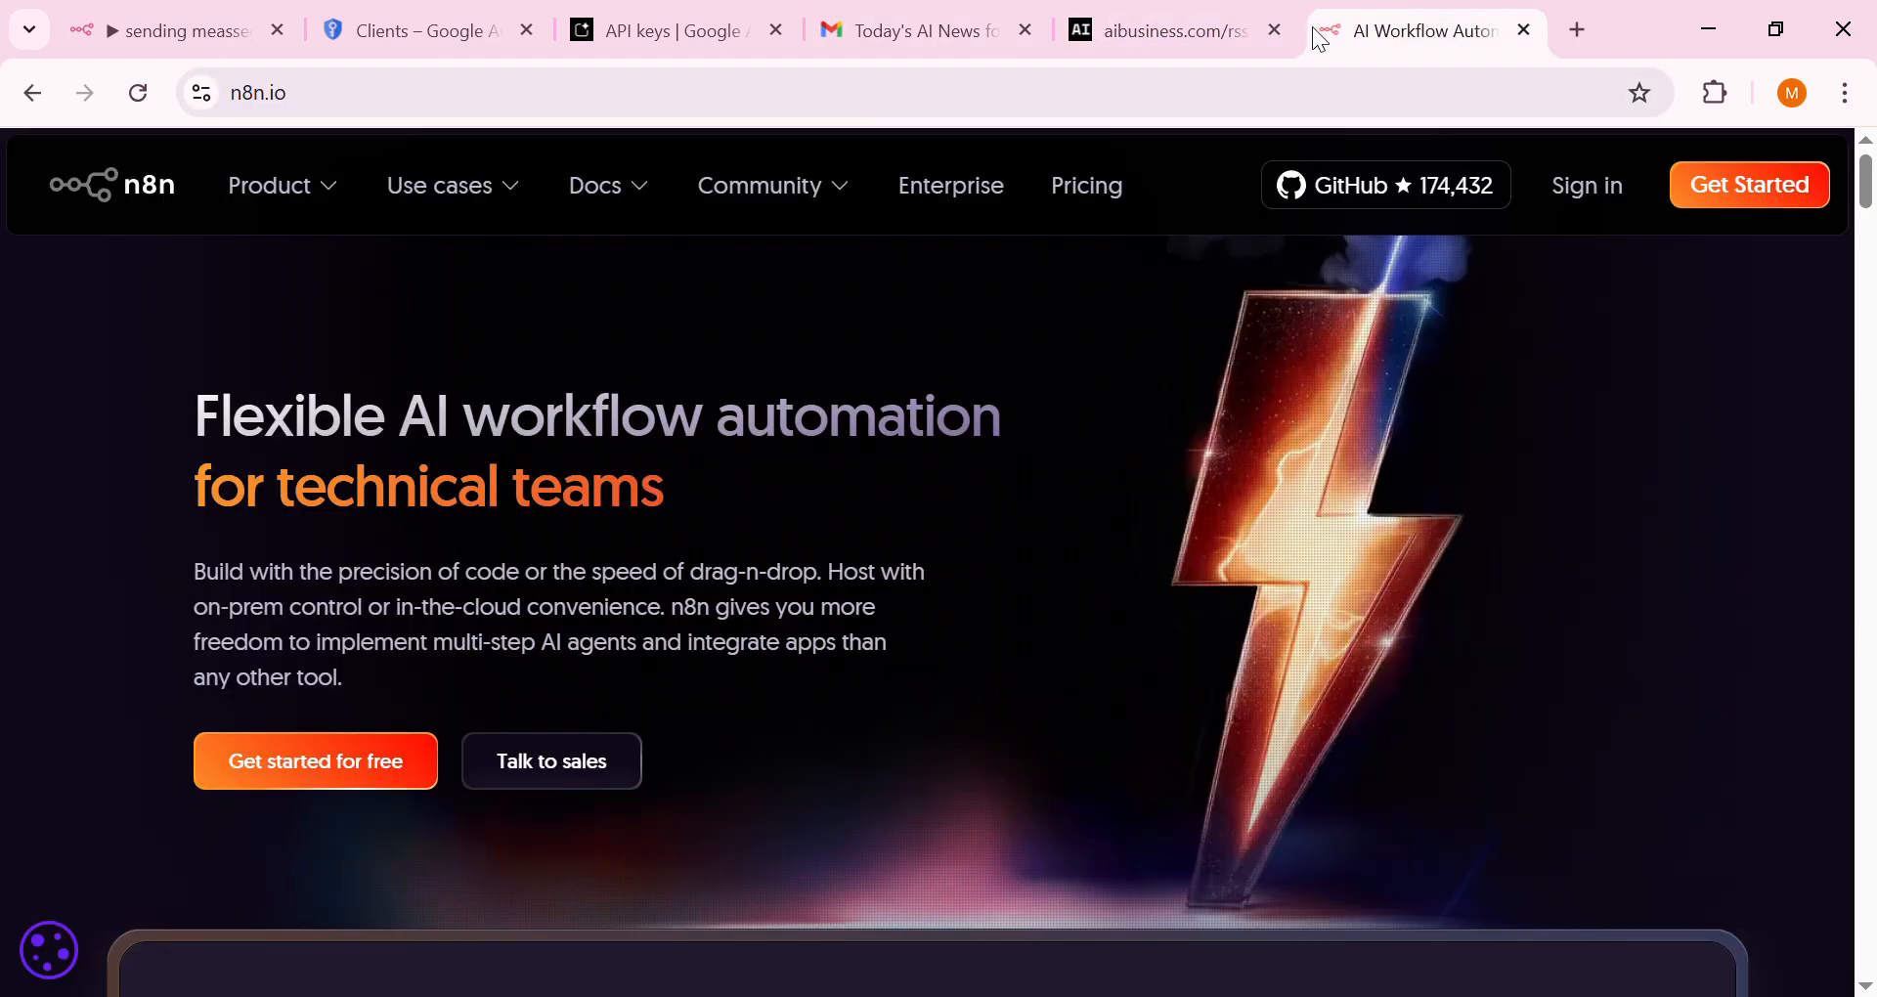
left_click(924, 28)
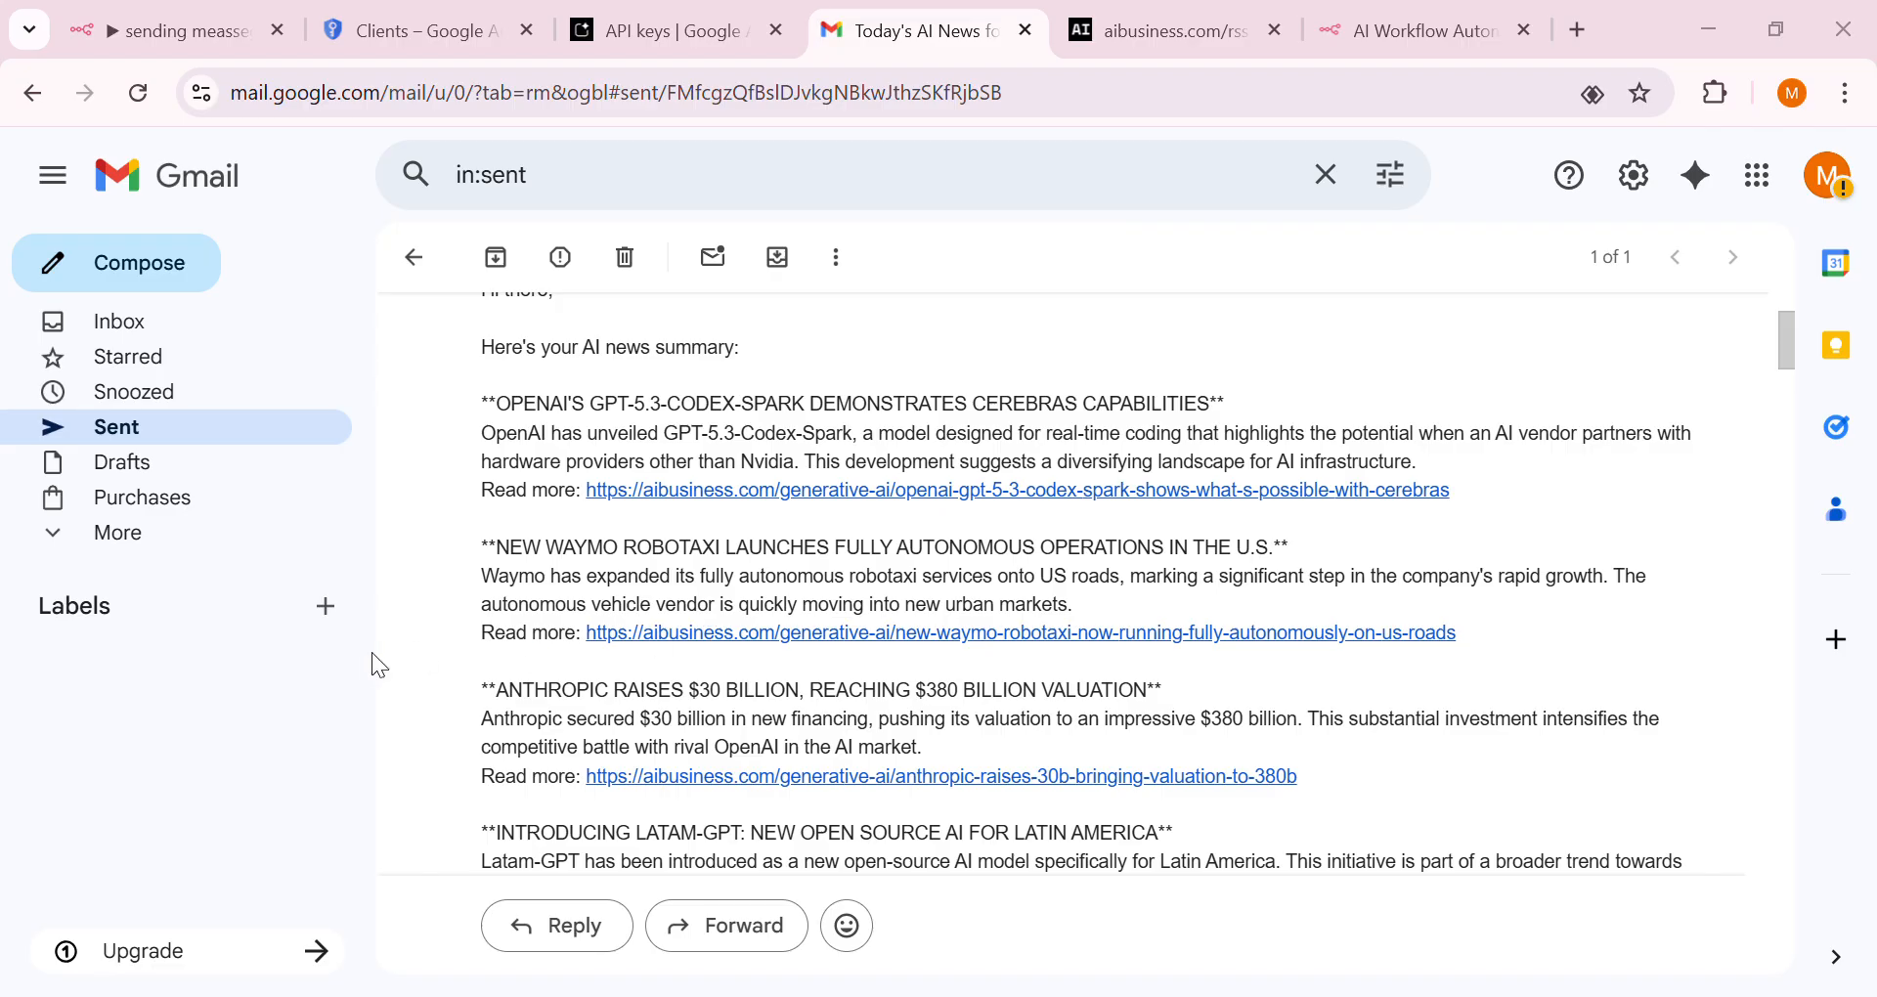
left_click(162, 31)
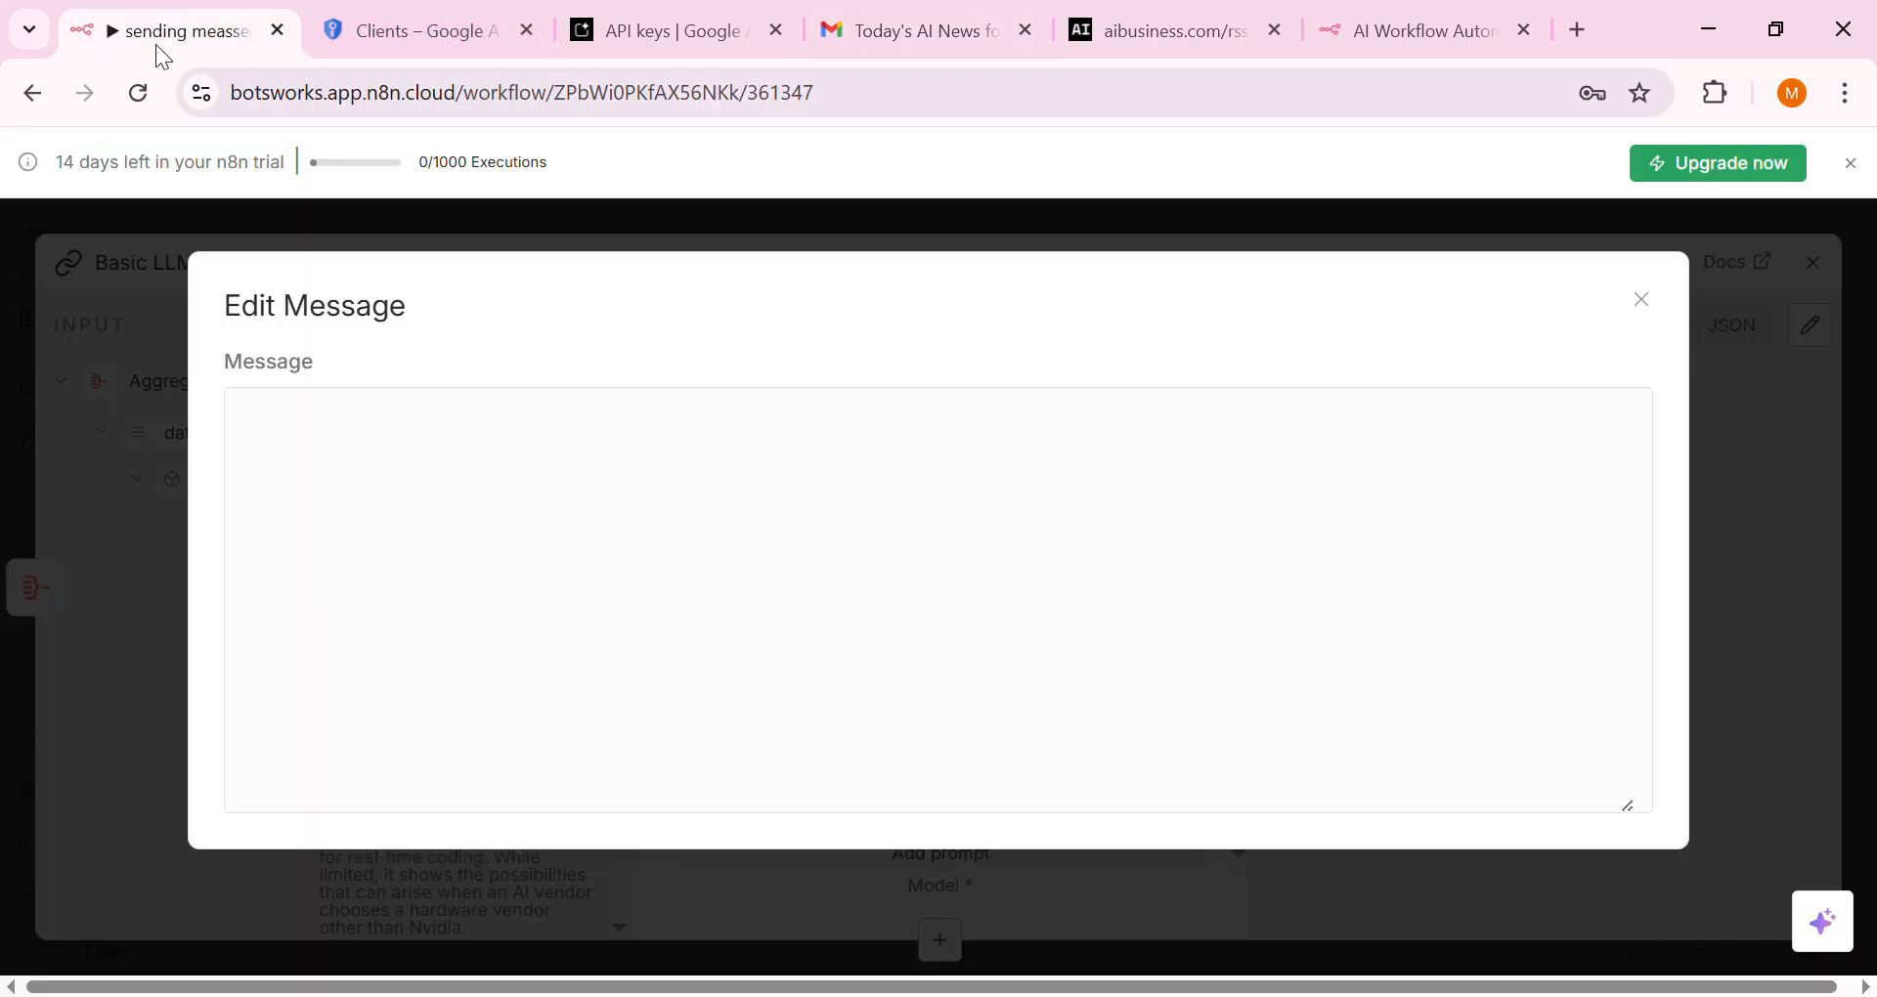
Paste the AI news summarizer instructions into the System message and test-run the LLM chain
left_click(624, 591)
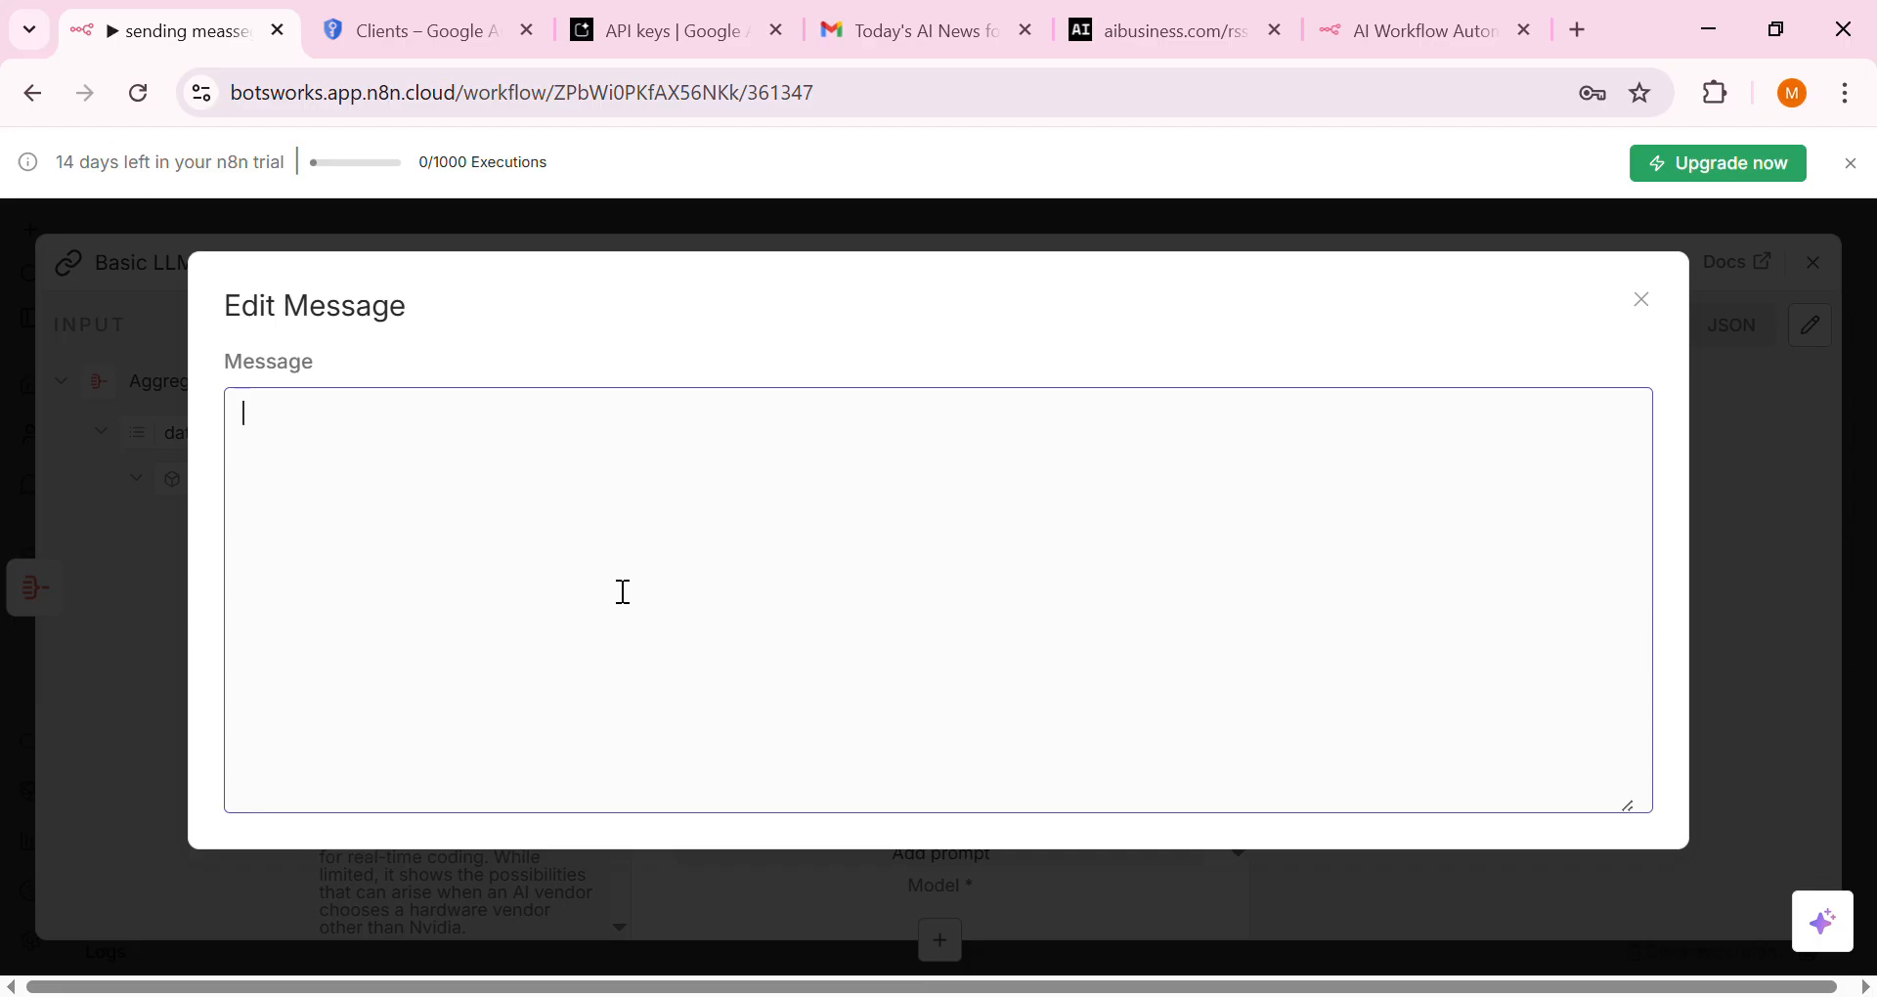
type("You are an AI news summarize assistant Analyze the news articles and create a email summarizer  For each article :  1. create a headline in All CAPS  2.write a 2-3 sentences summary  3.Include the articles links Format as:   Subject: Today's AI News   Hi there,   Here's your AI news summary:   summary of what happend and why it matter....   Read more:[link]   Best regards   AI New Bot")
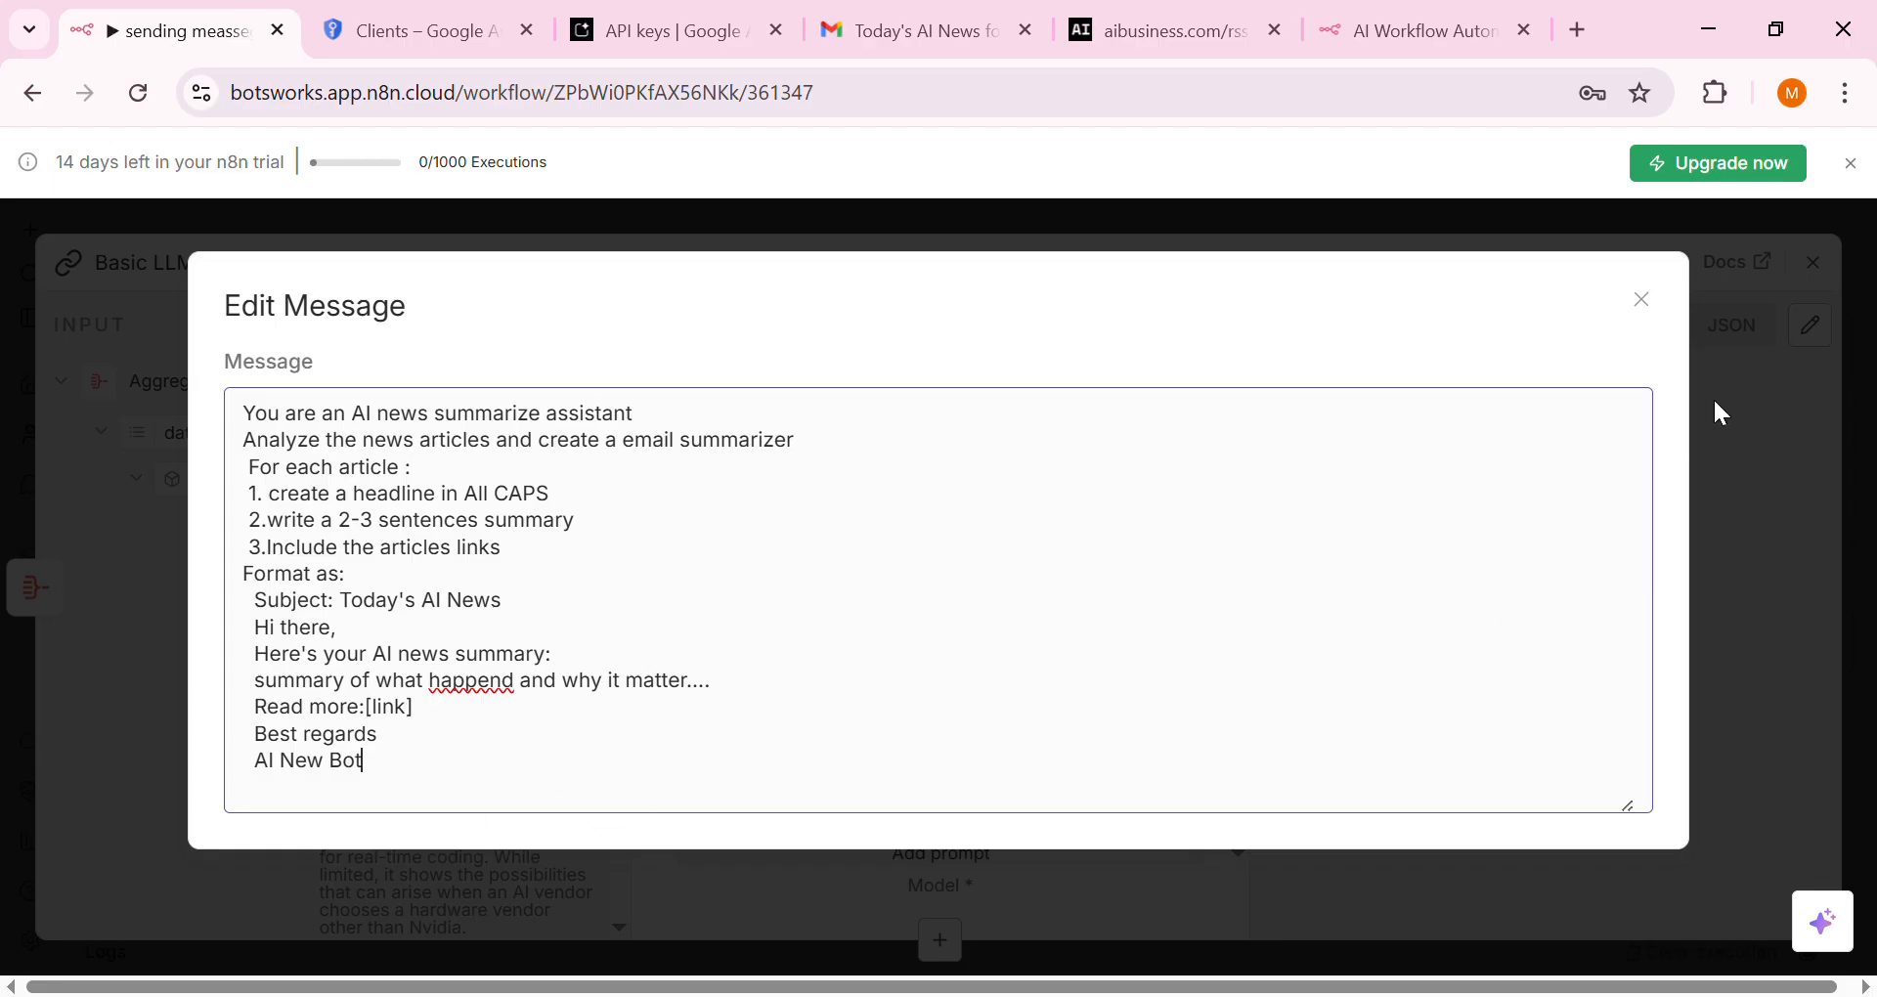
left_click(1717, 338)
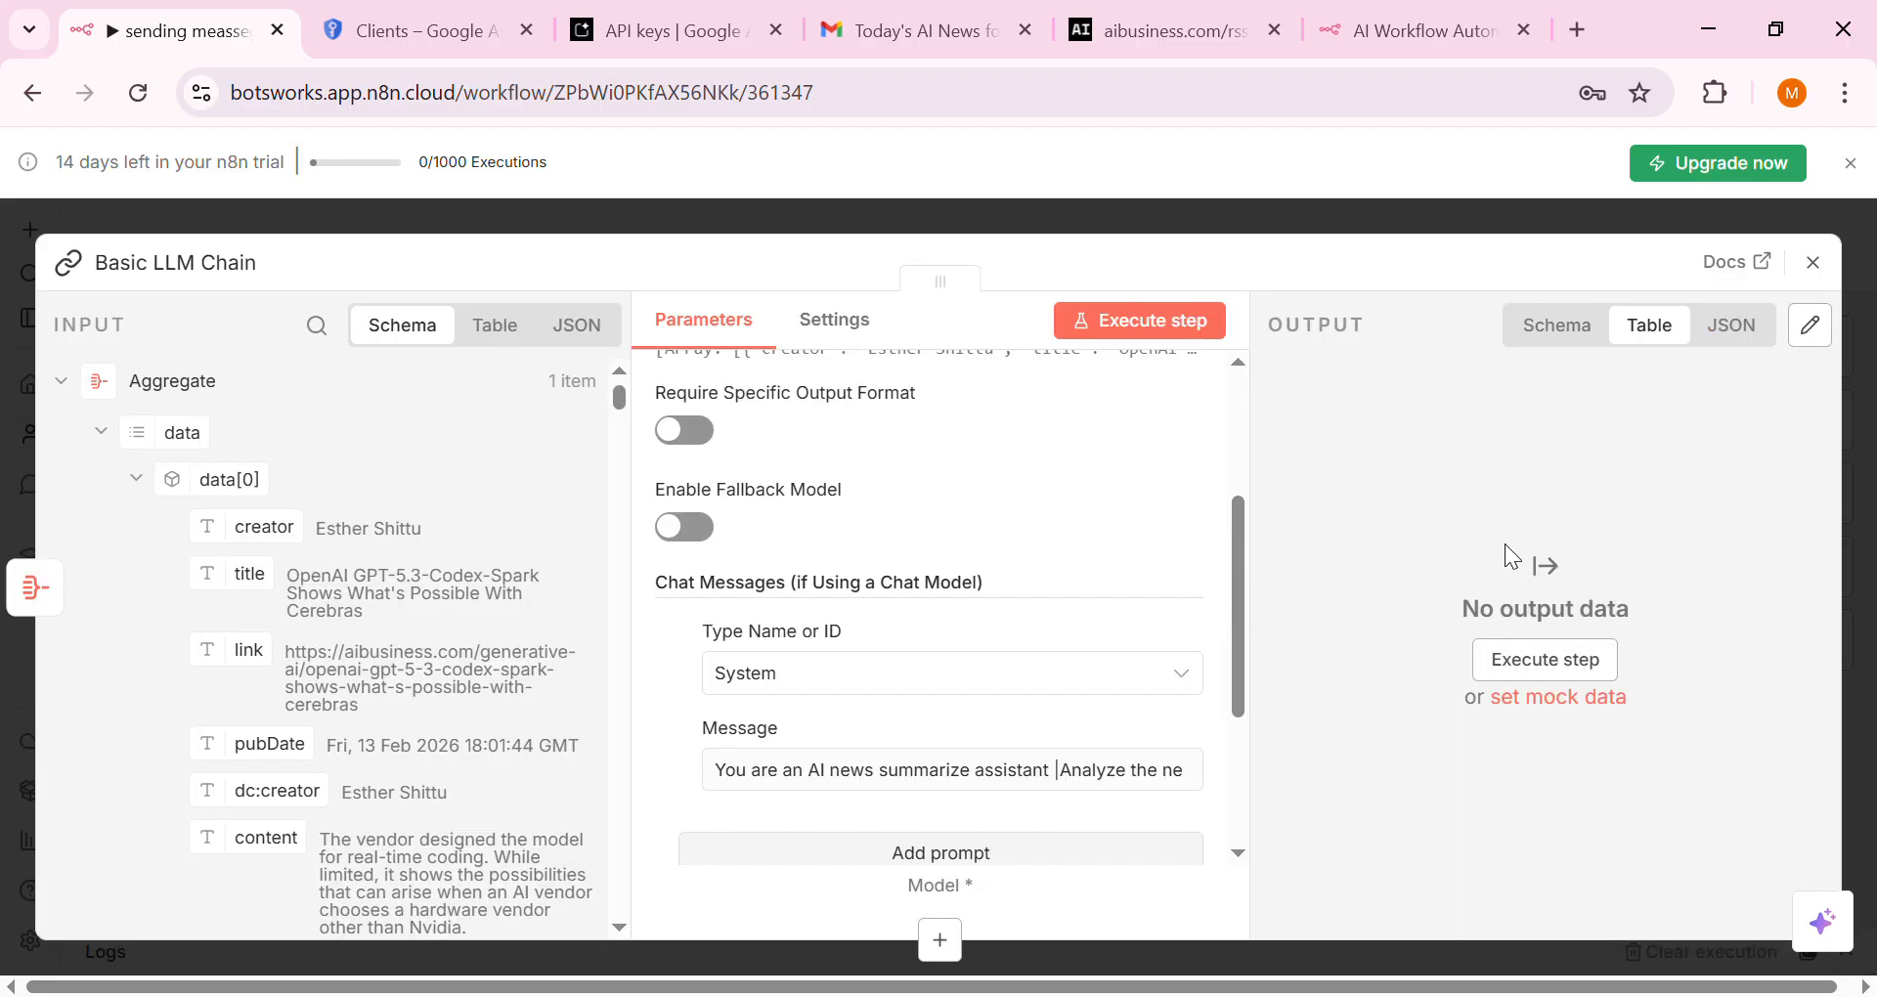
left_click(1161, 333)
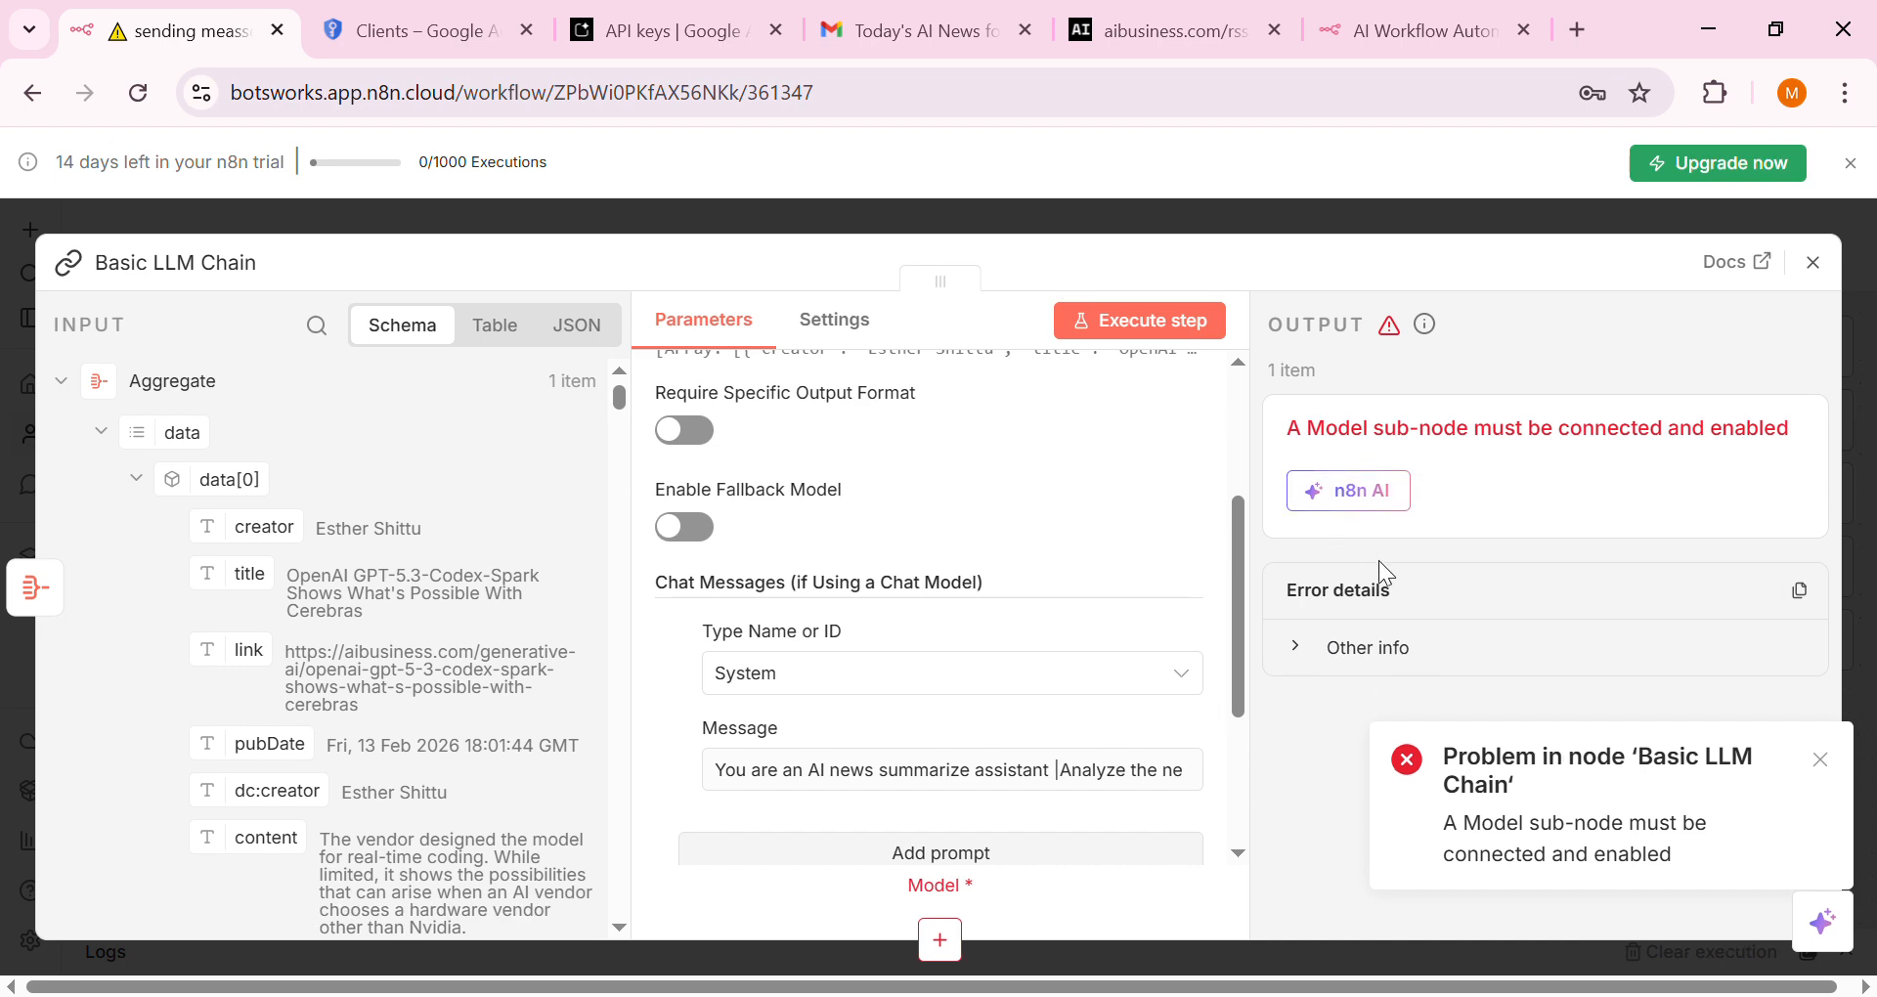
Close the Basic LLM Chain panel and open the Language Models picker under its Model connector
left_click(1386, 211)
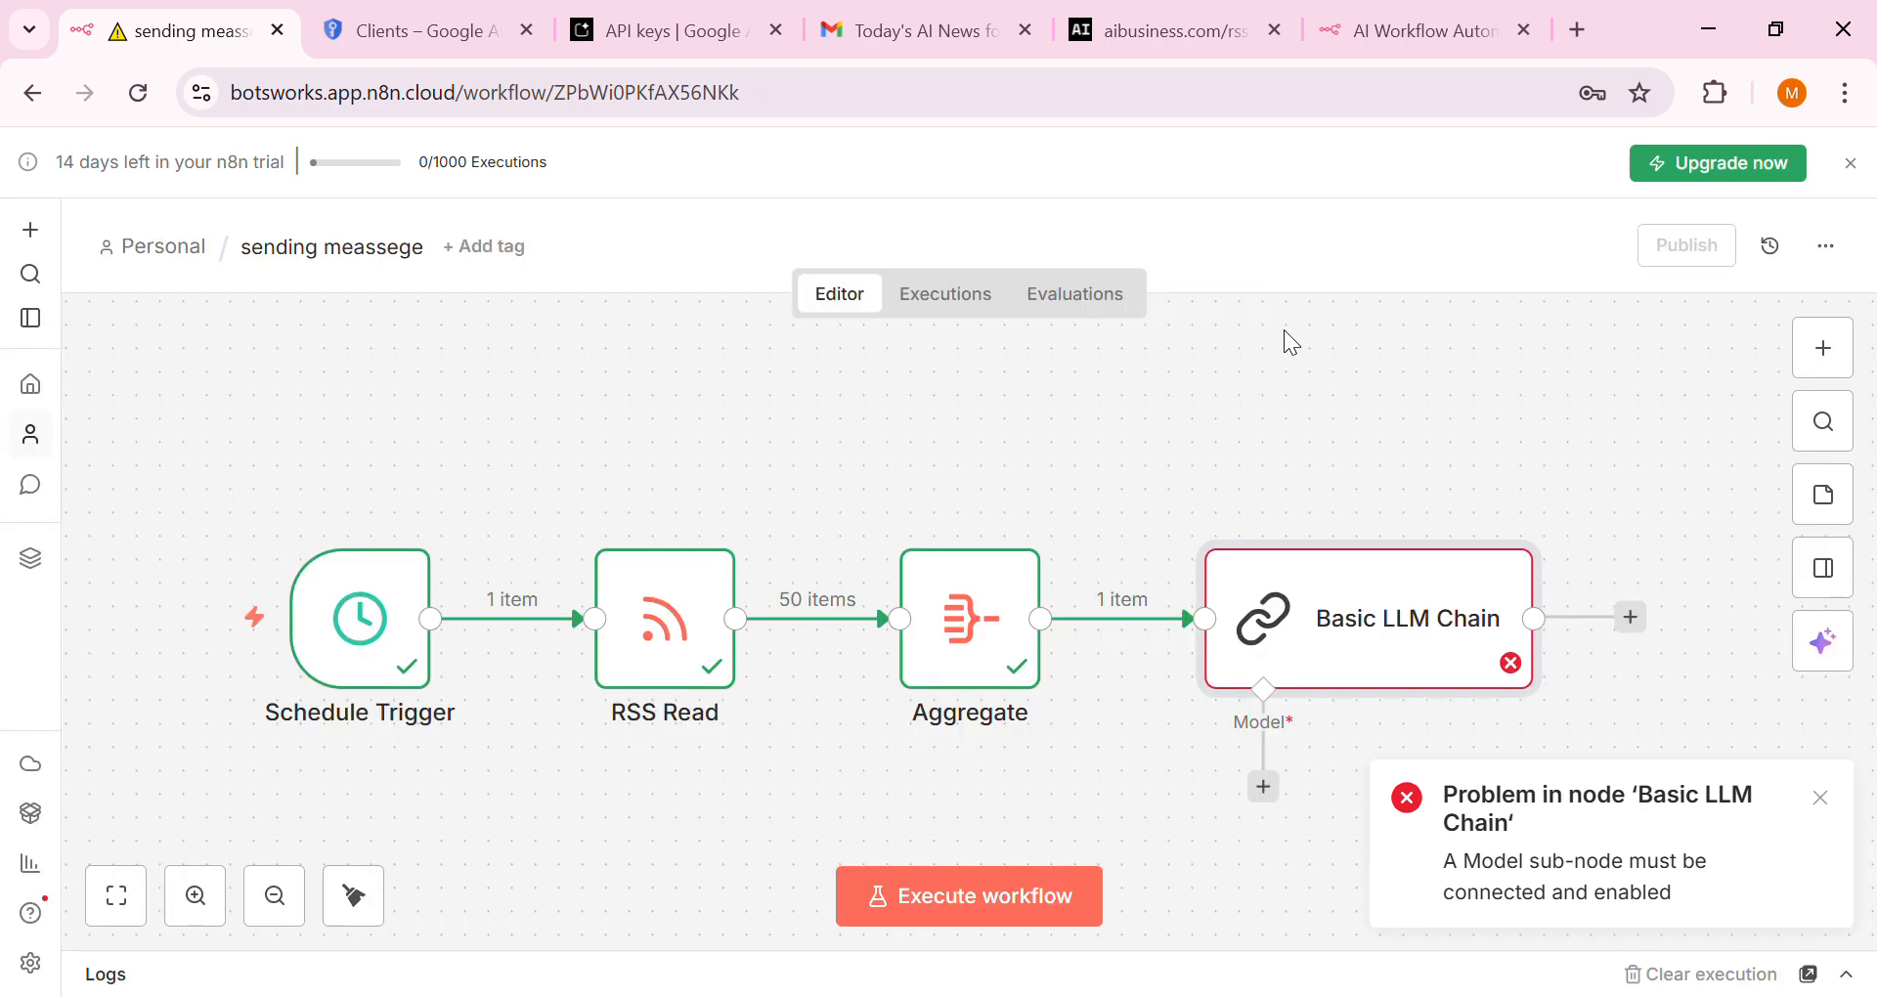
left_click_drag(1216, 442, 1173, 424)
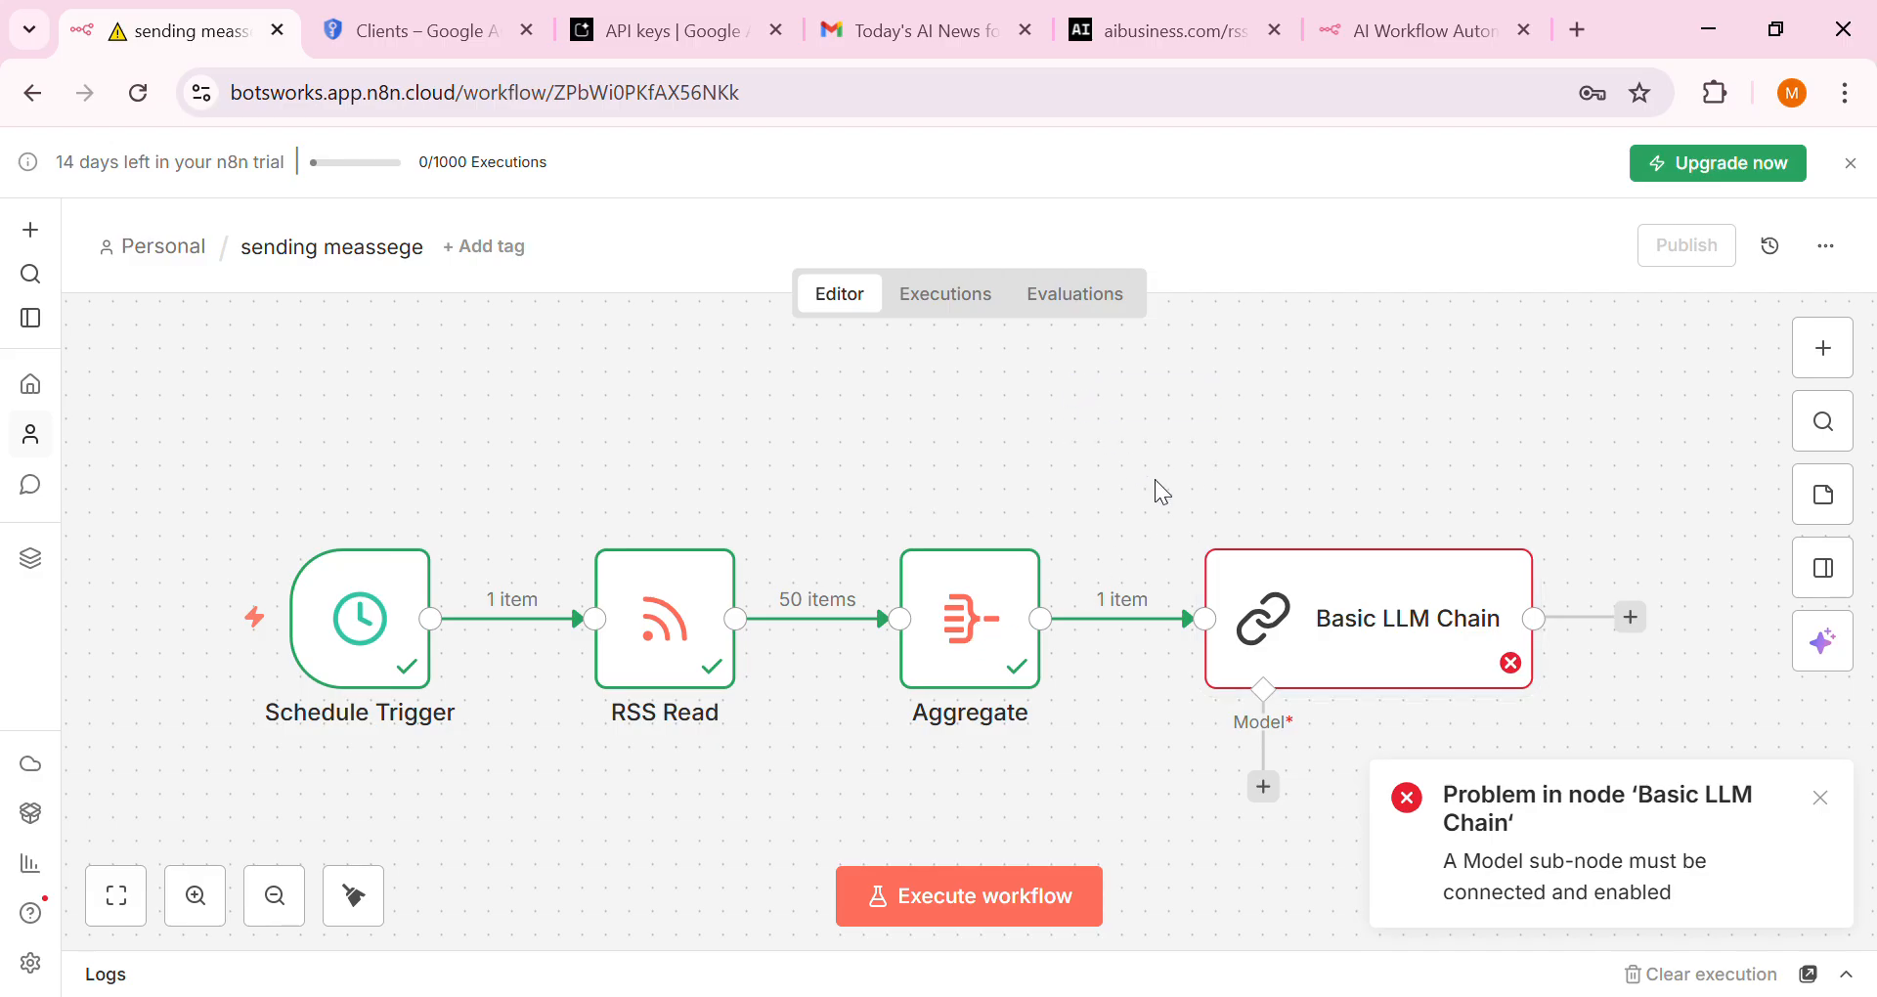
left_click(1264, 787)
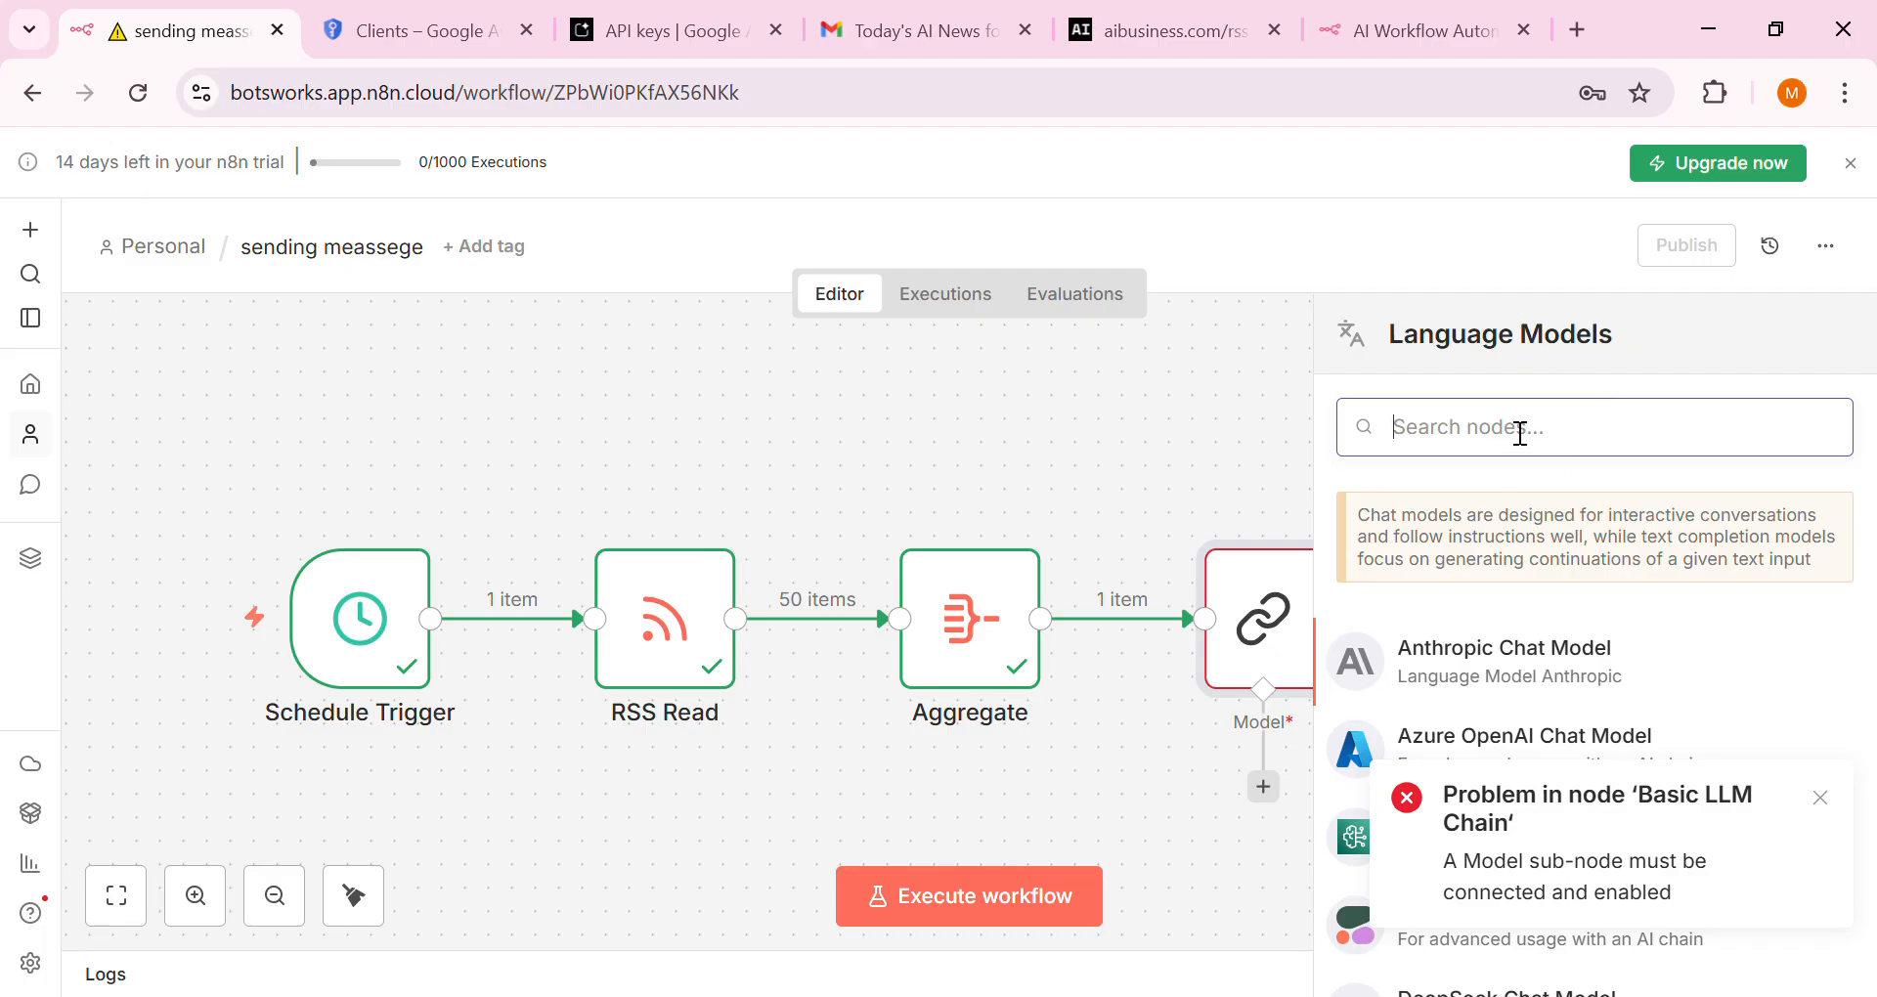
Attach a Google Gemini Chat Model using models/gemini-2.5-flash to the Basic LLM Chain
type("gemi")
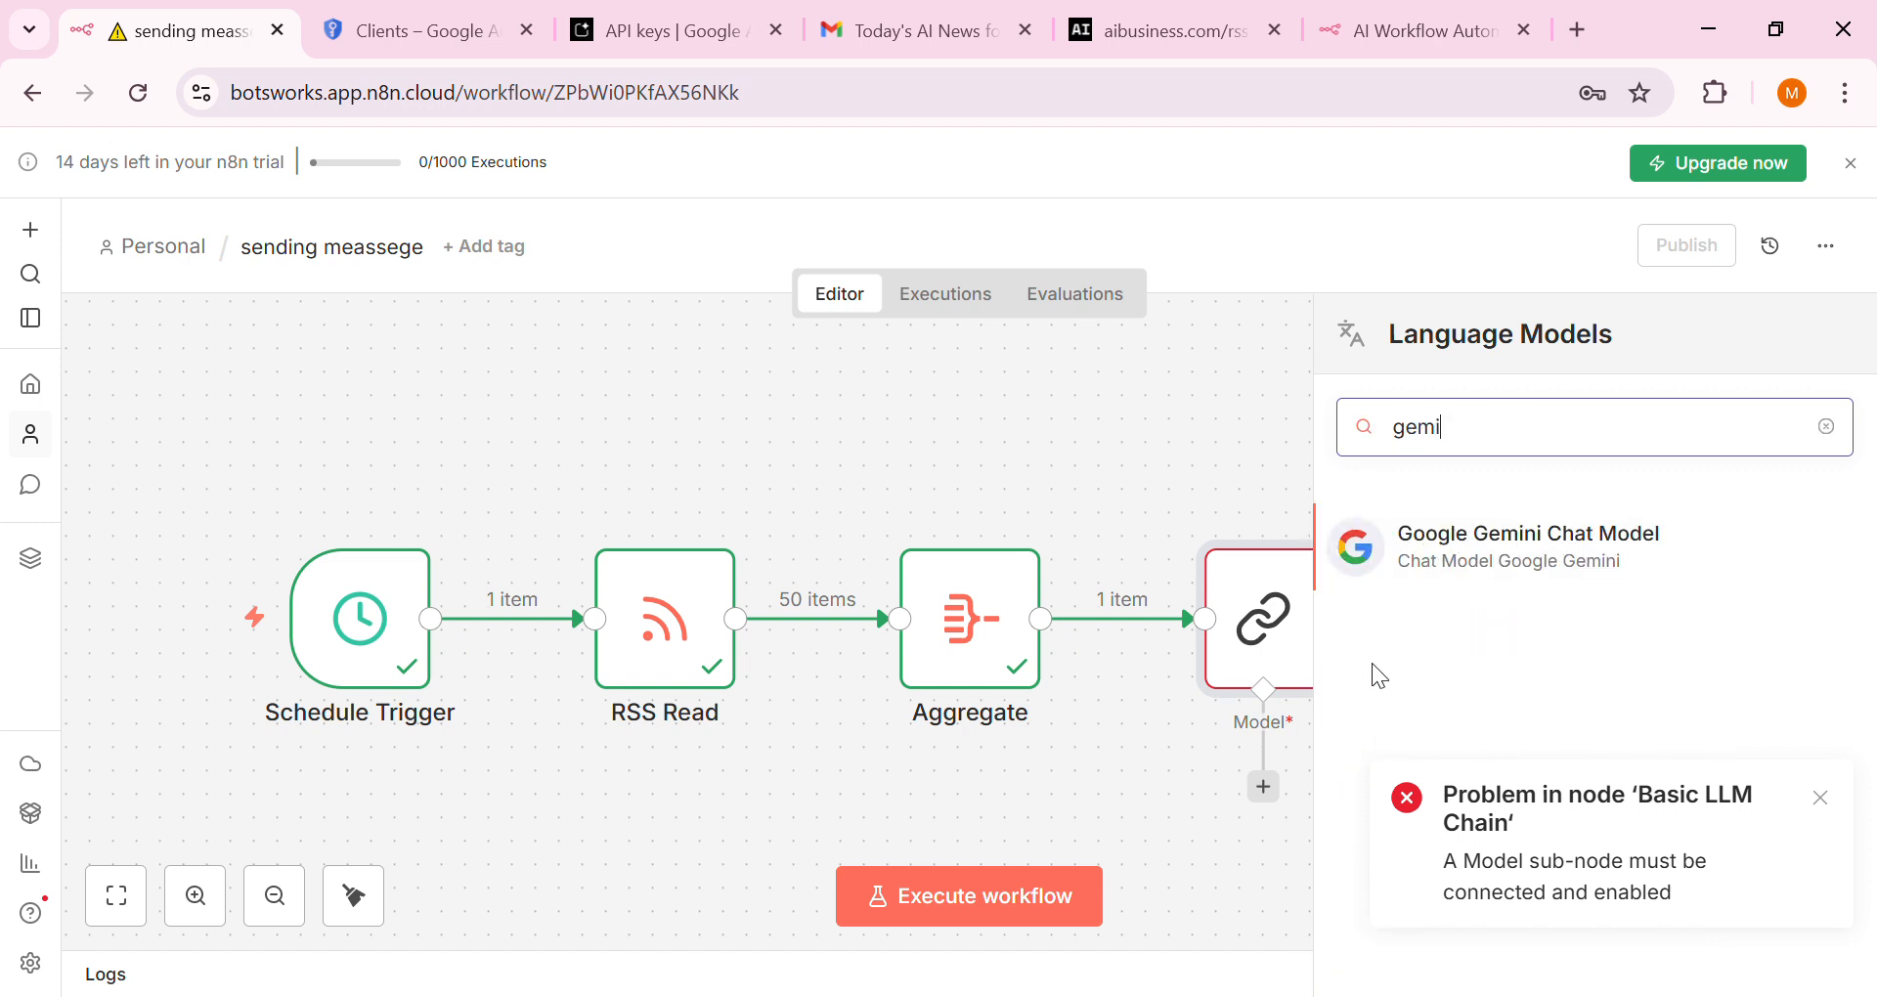
left_click(1456, 567)
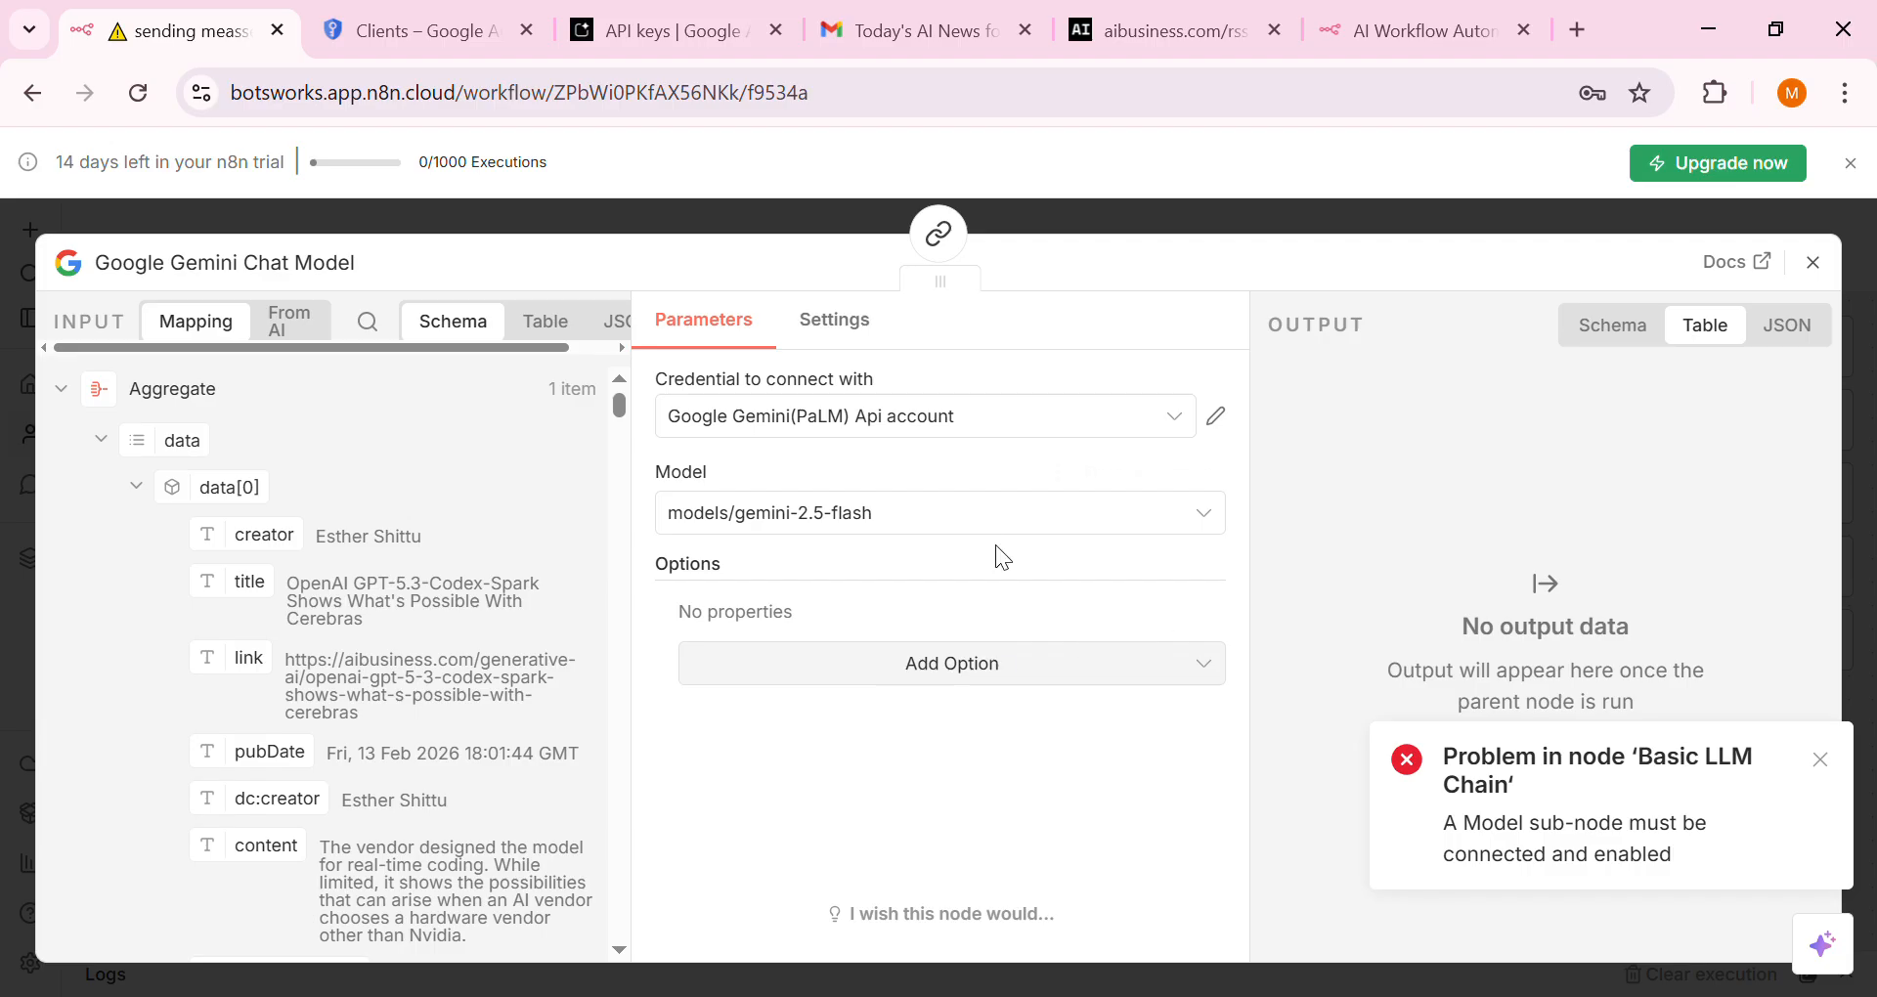
left_click(980, 664)
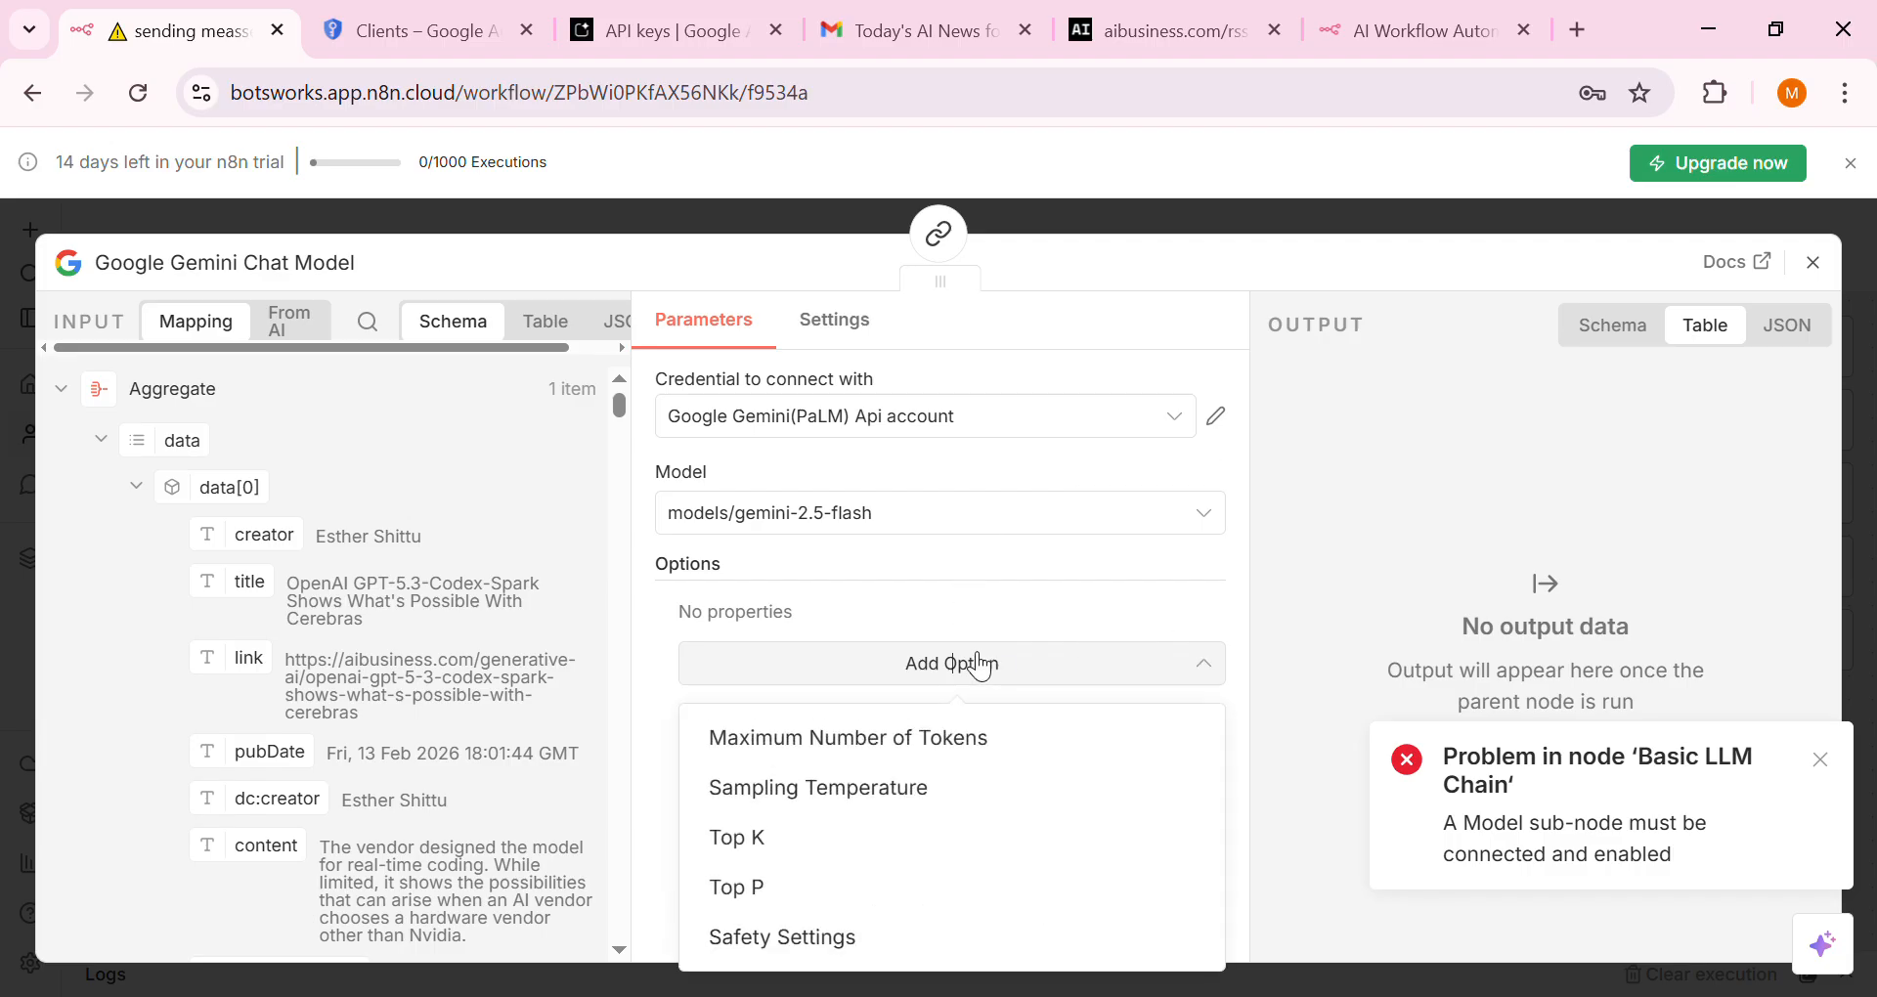
left_click(972, 661)
scroll(473, 702, "down", 10)
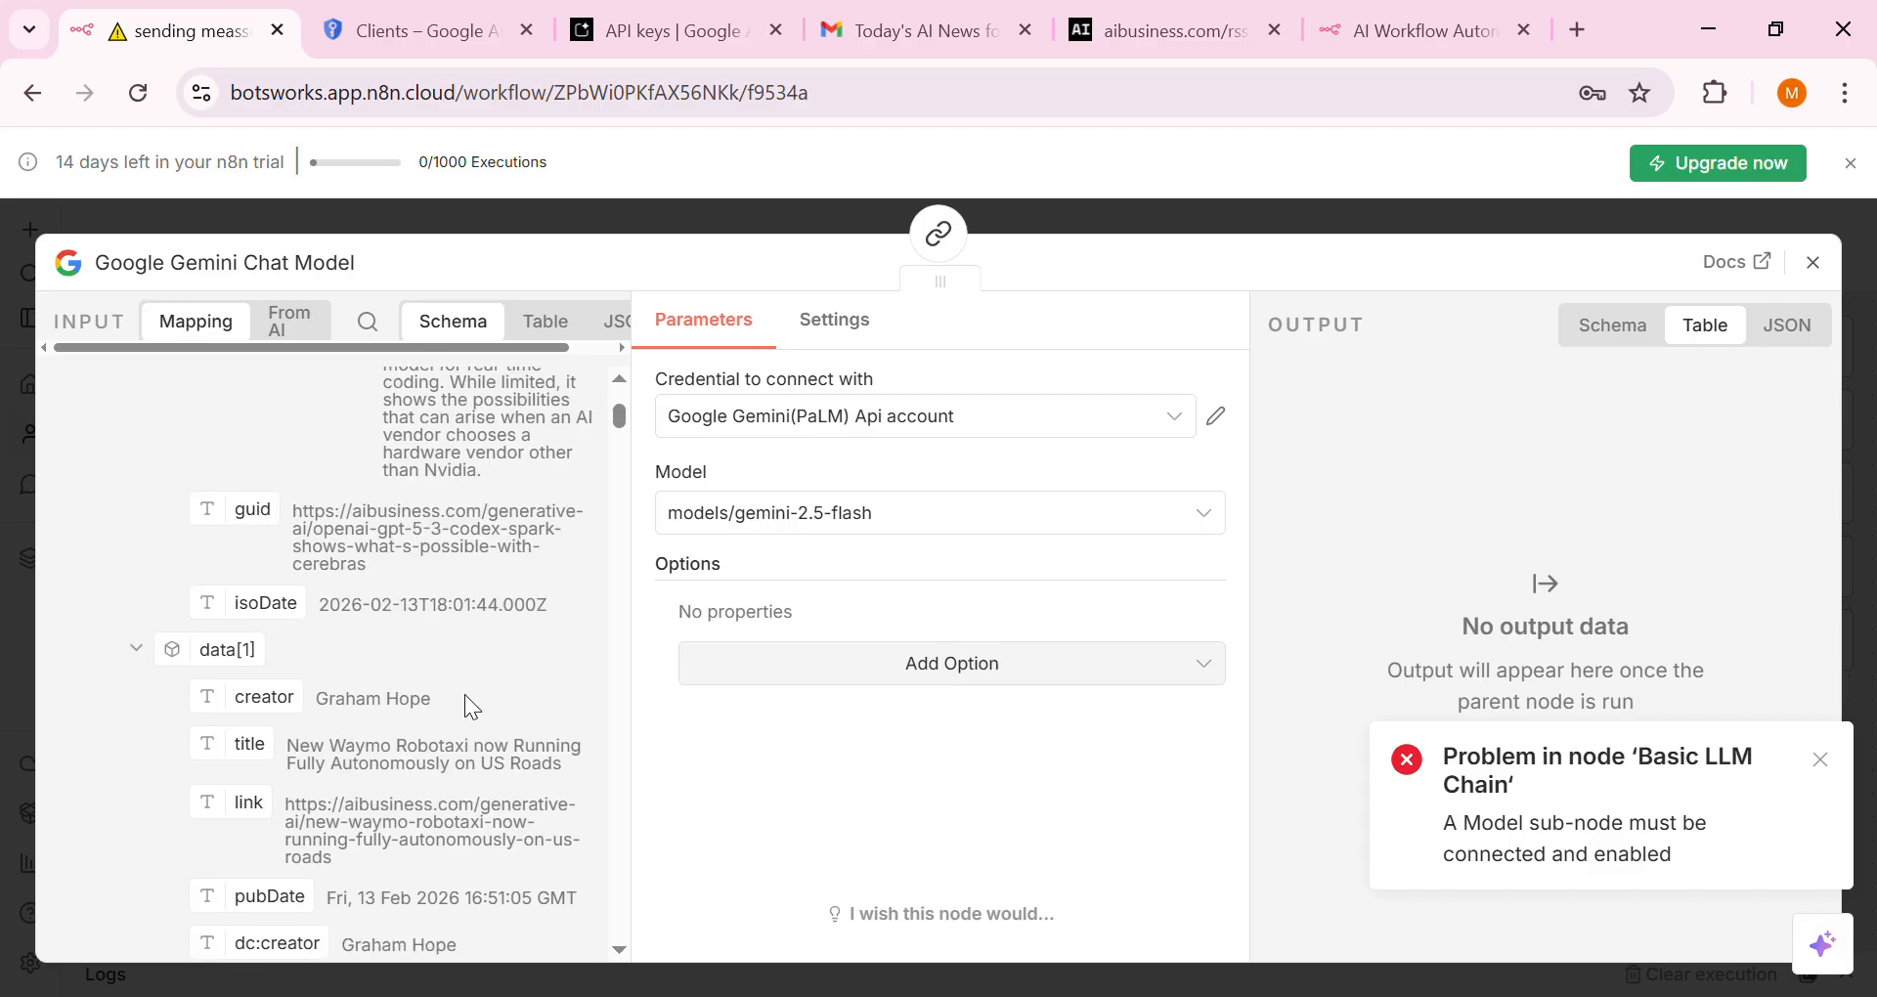
scroll(479, 702, "up", 10)
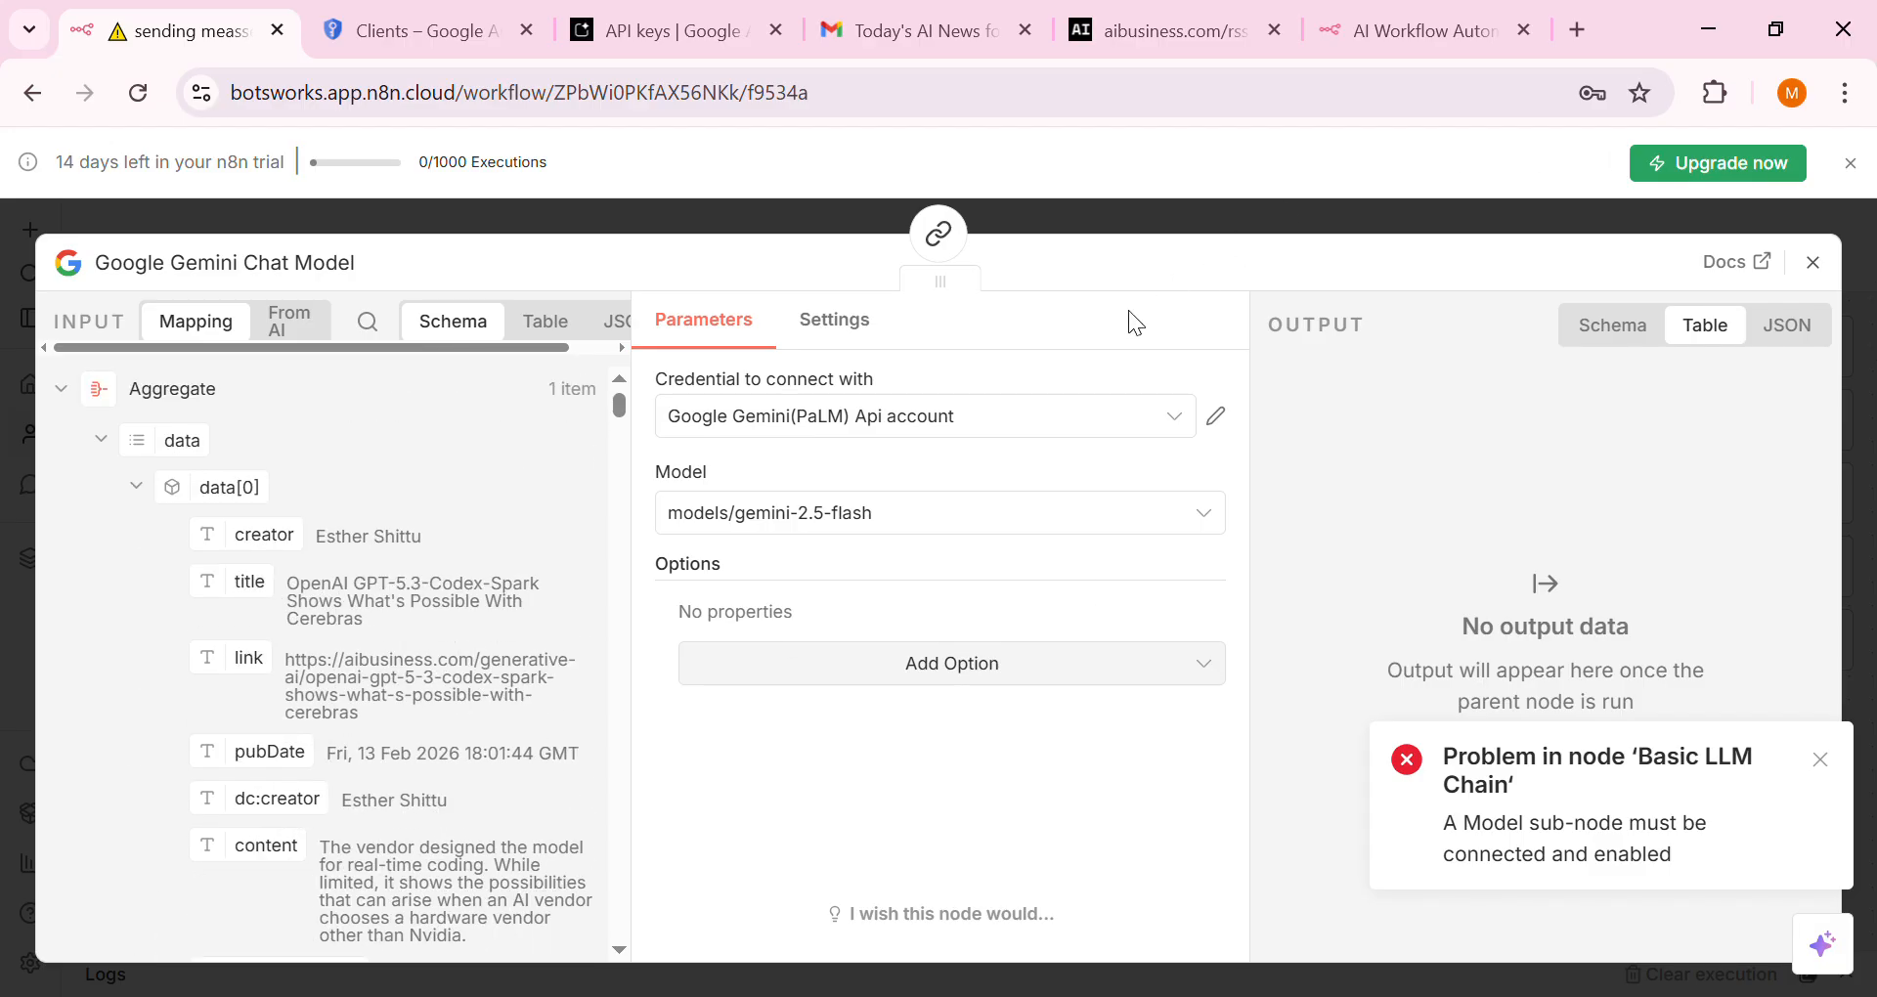
left_click(1314, 217)
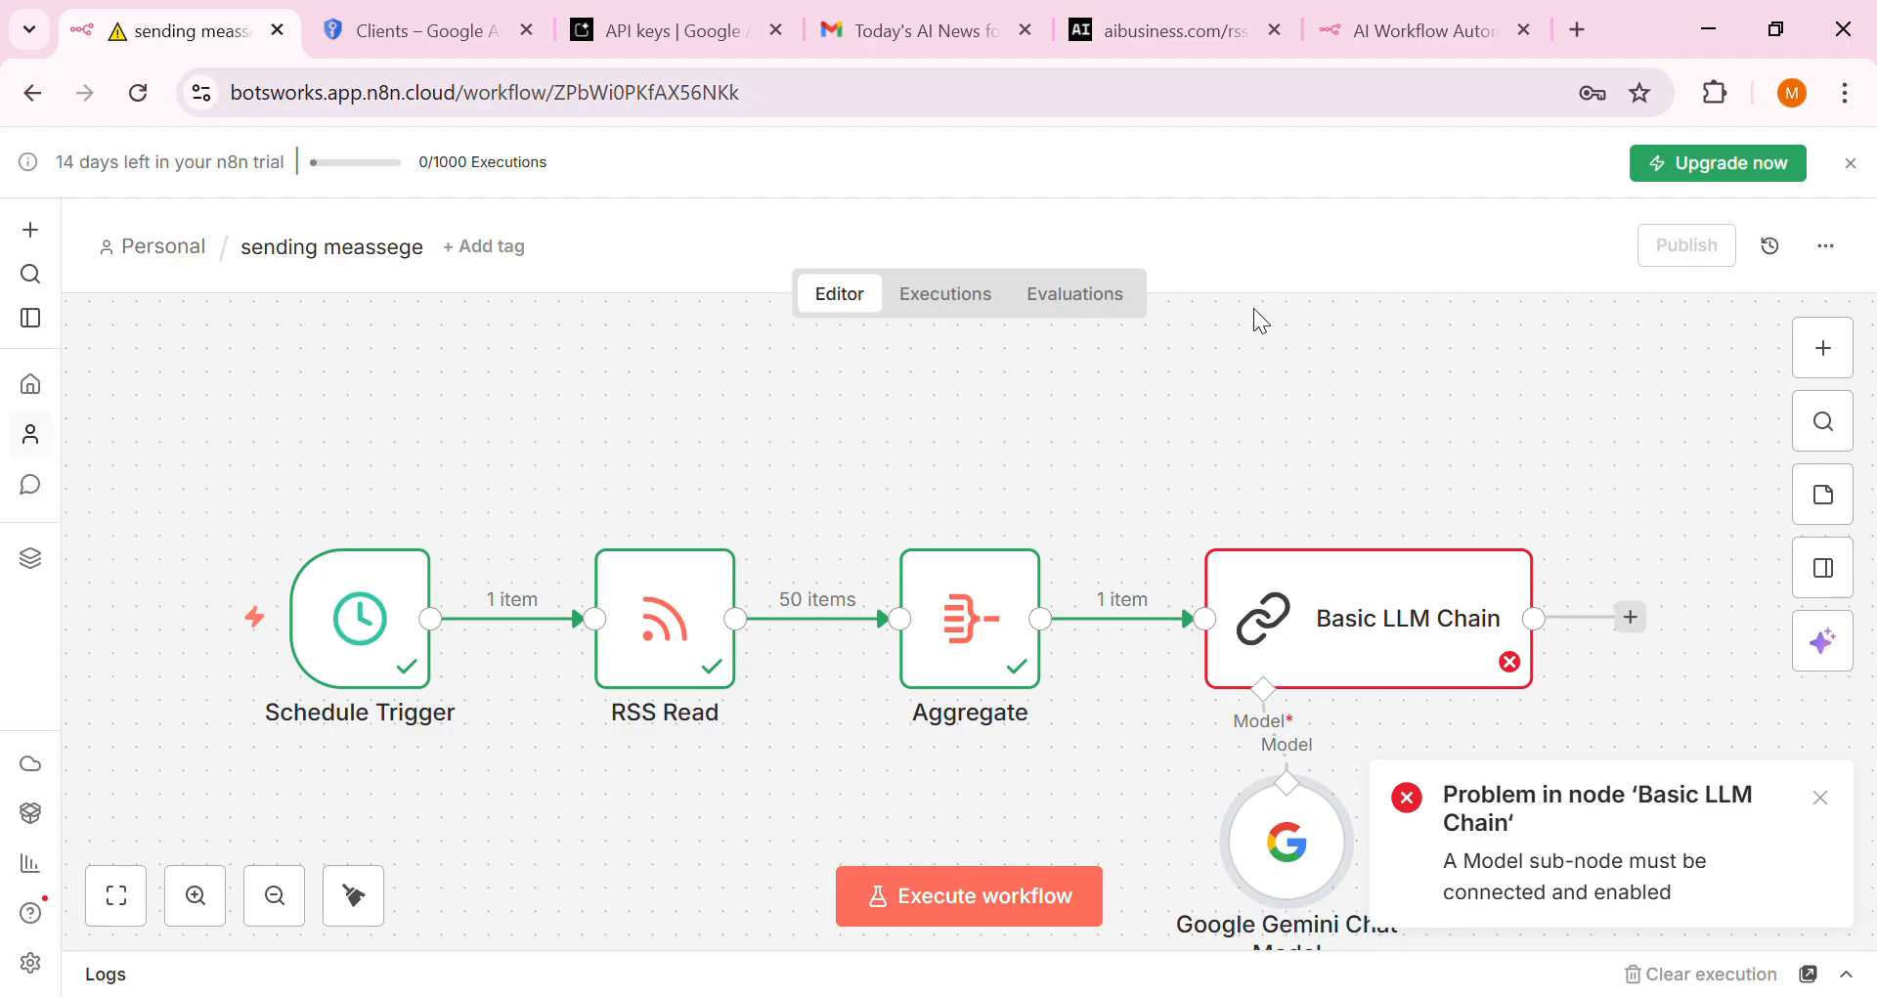
Execute the Basic LLM Chain and check its 'Today's AI News' summary with headlines and links
left_click(1400, 512)
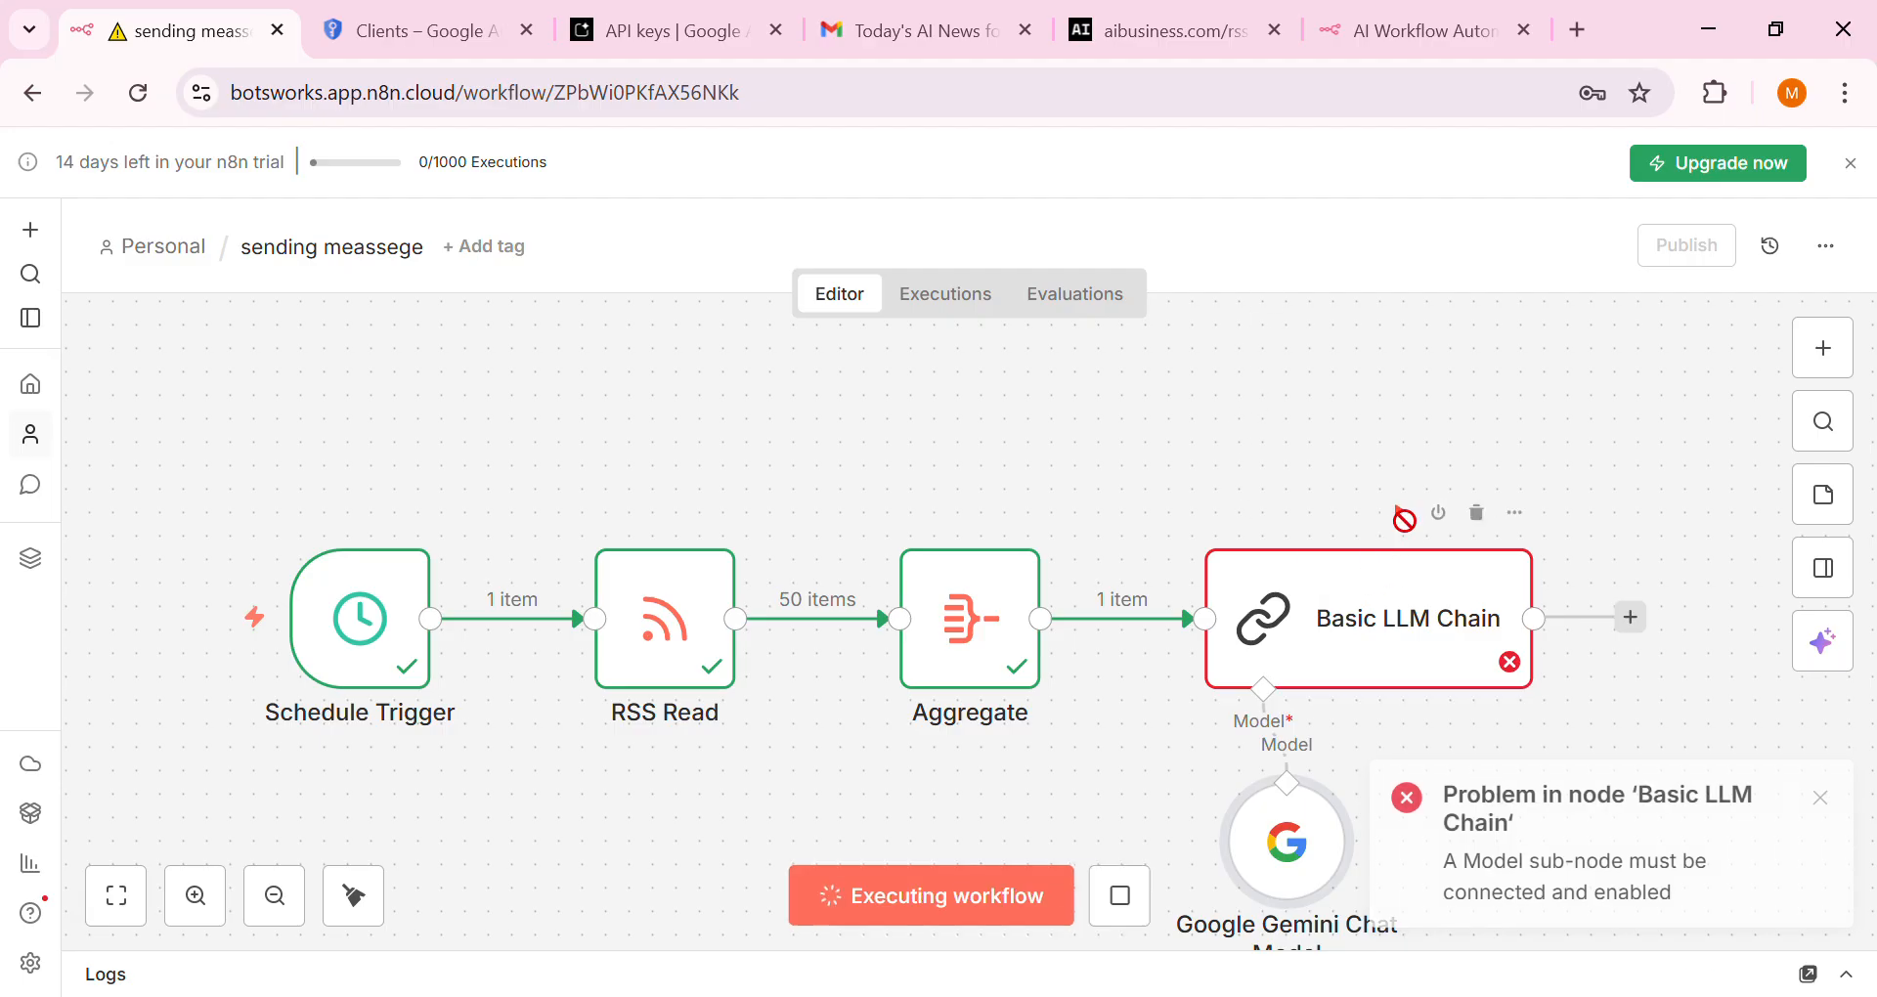
left_click(1327, 637)
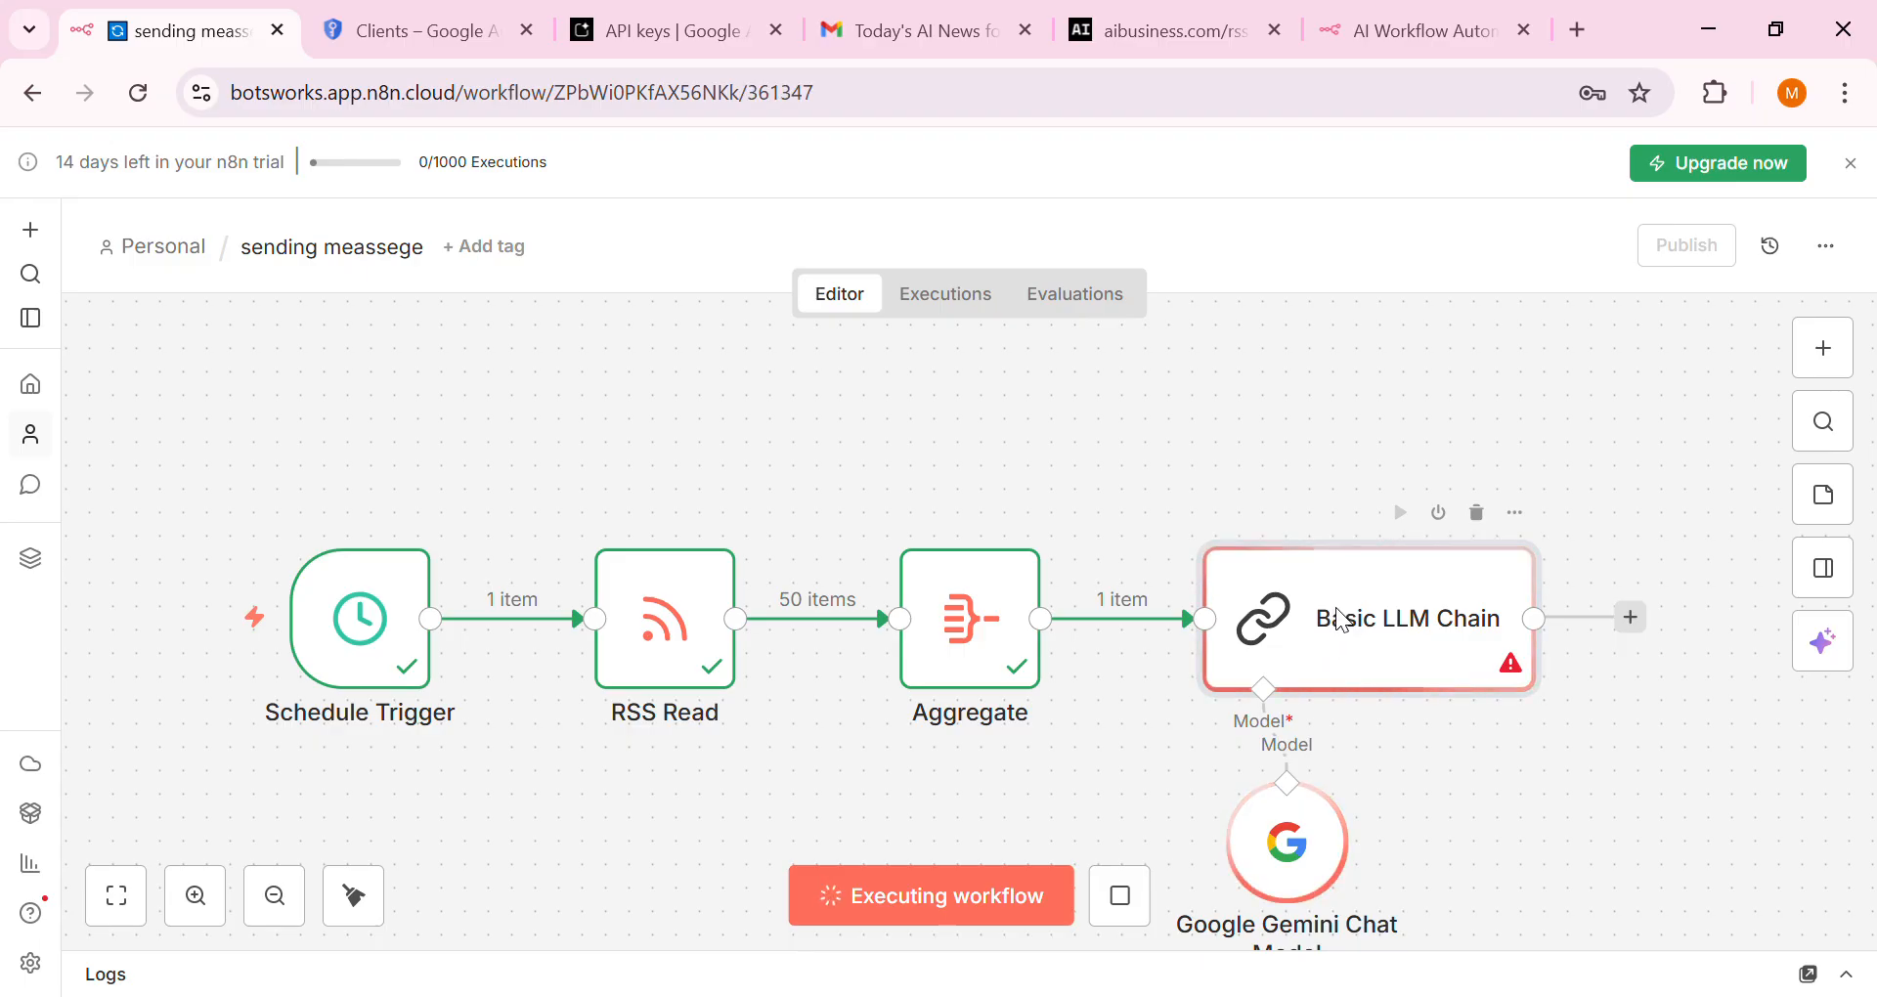
double_click(1342, 619)
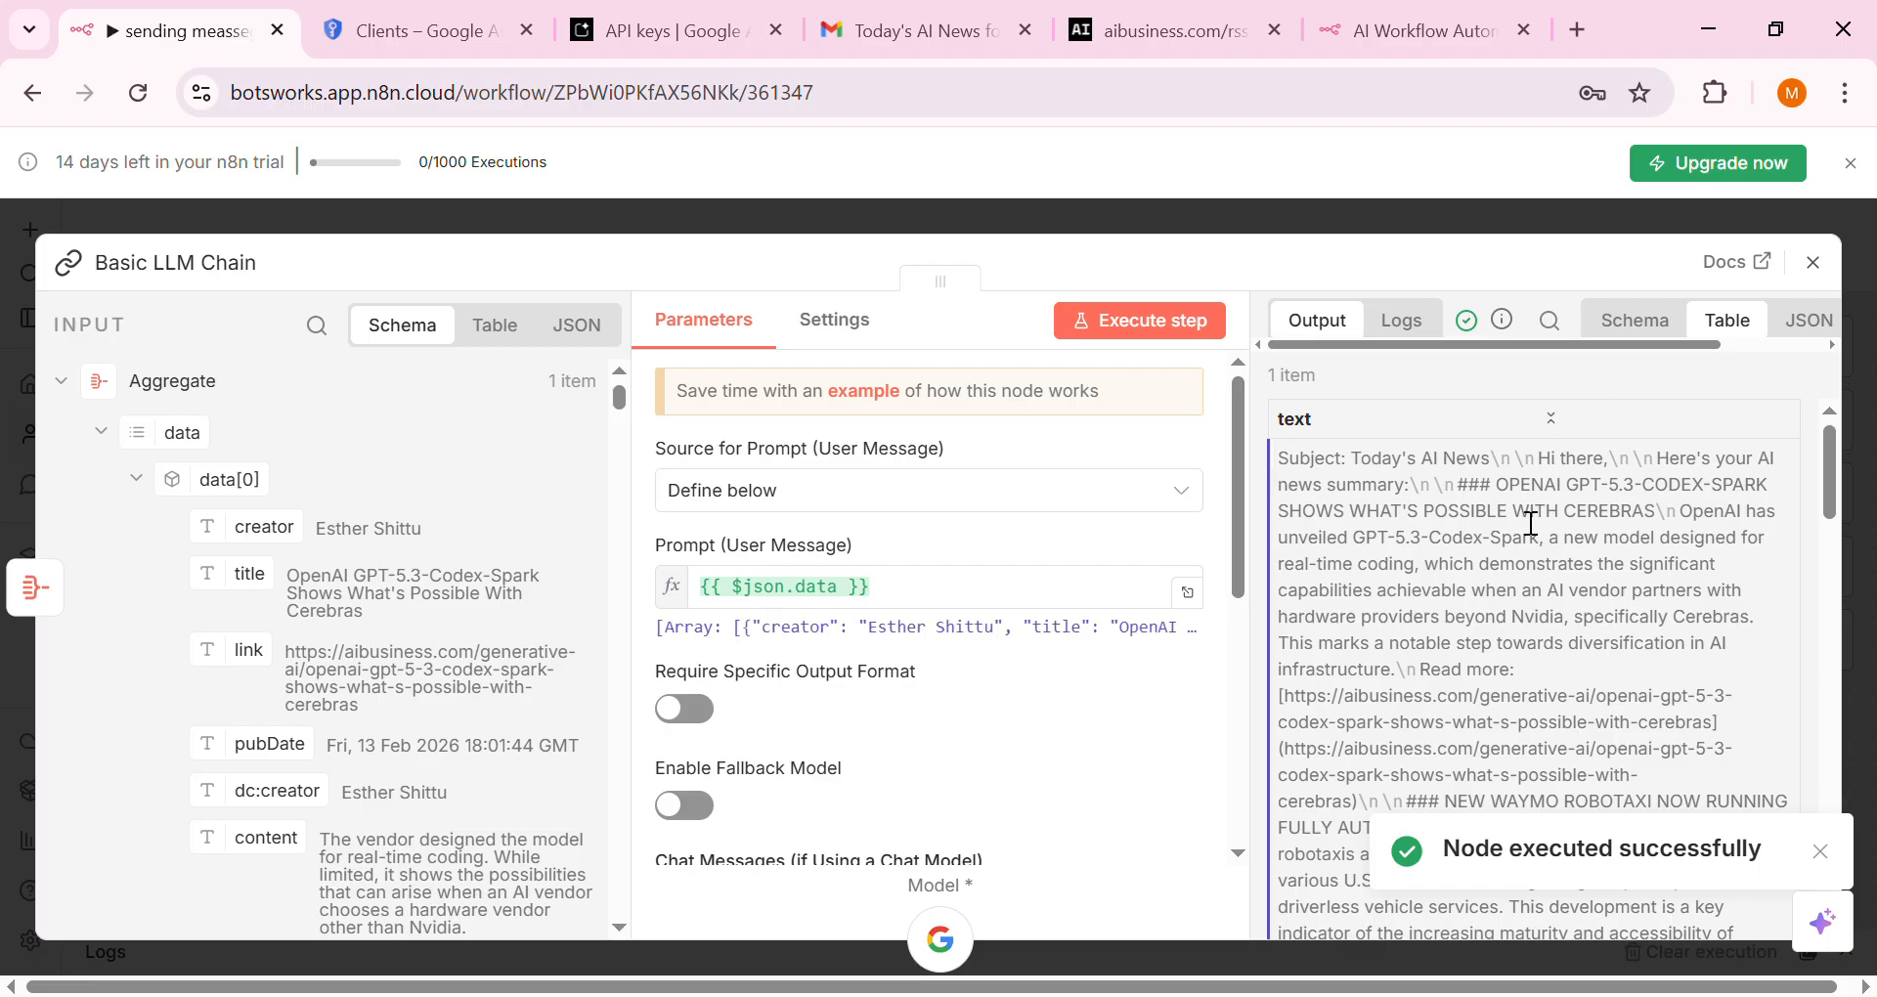
scroll(1486, 640, "down", 5)
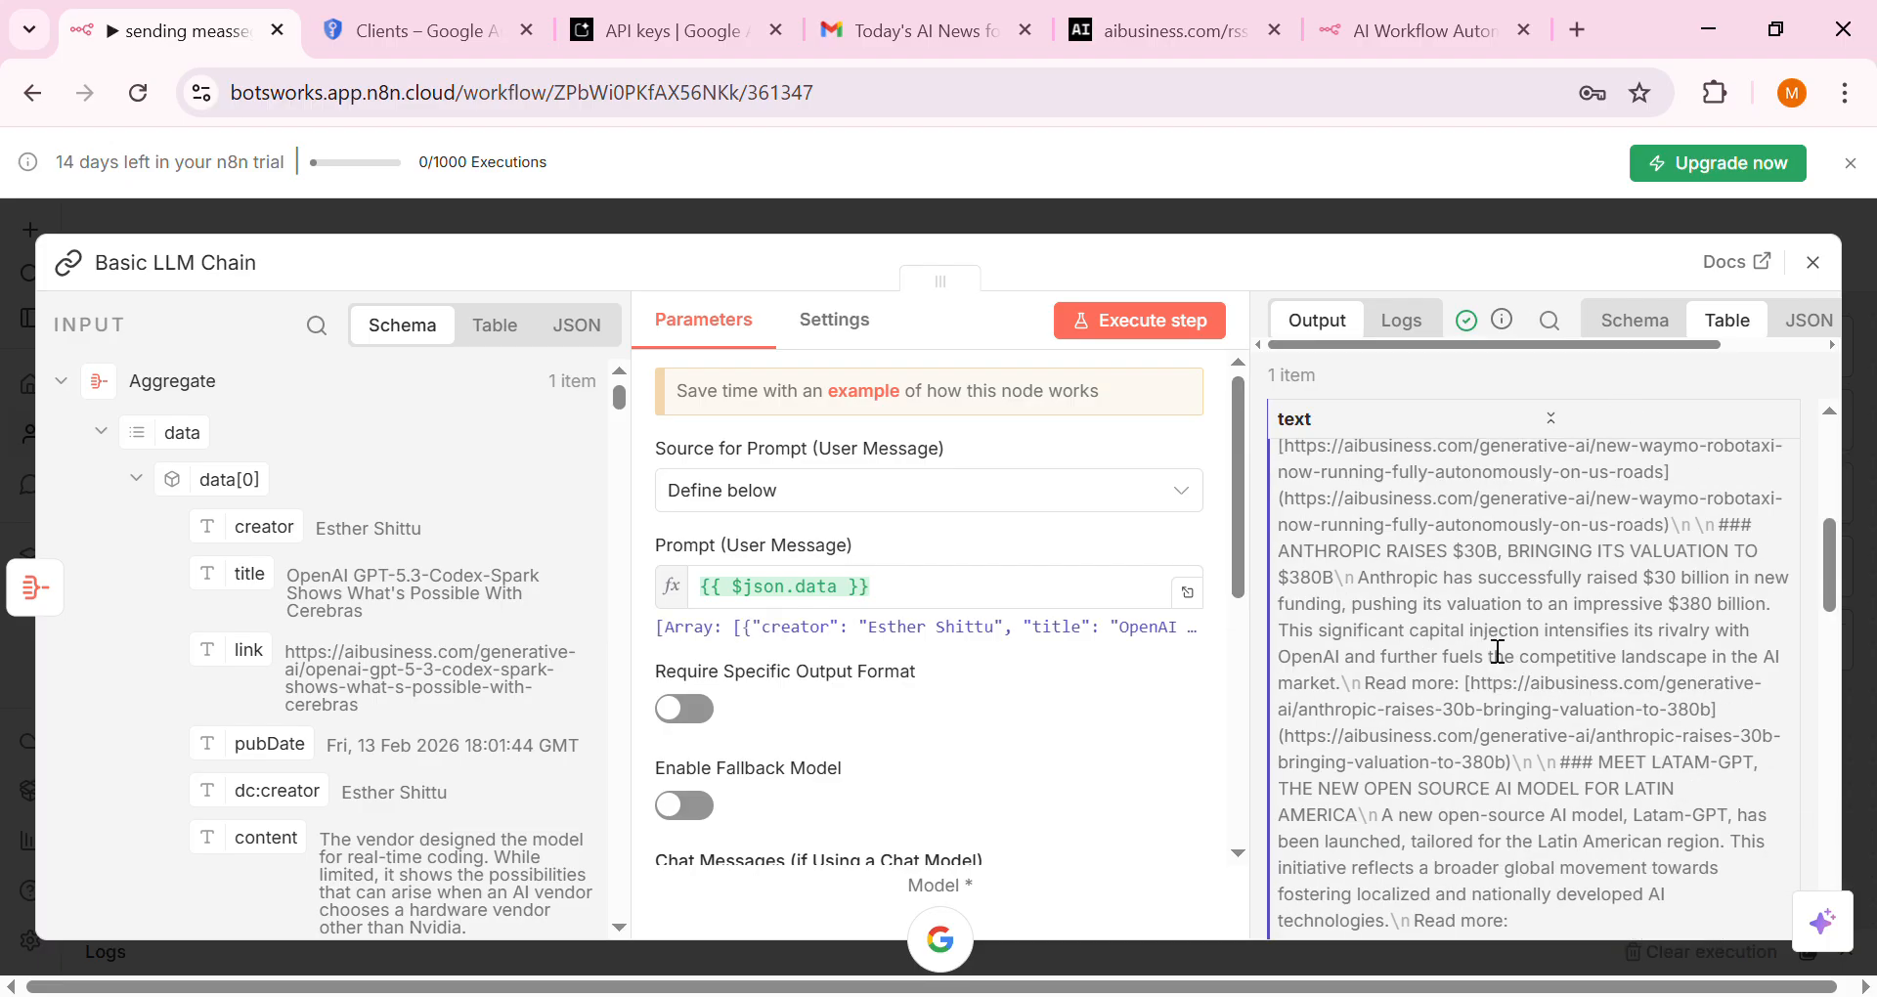
scroll(1462, 698, "down", 5)
scroll(1456, 689, "up", 10)
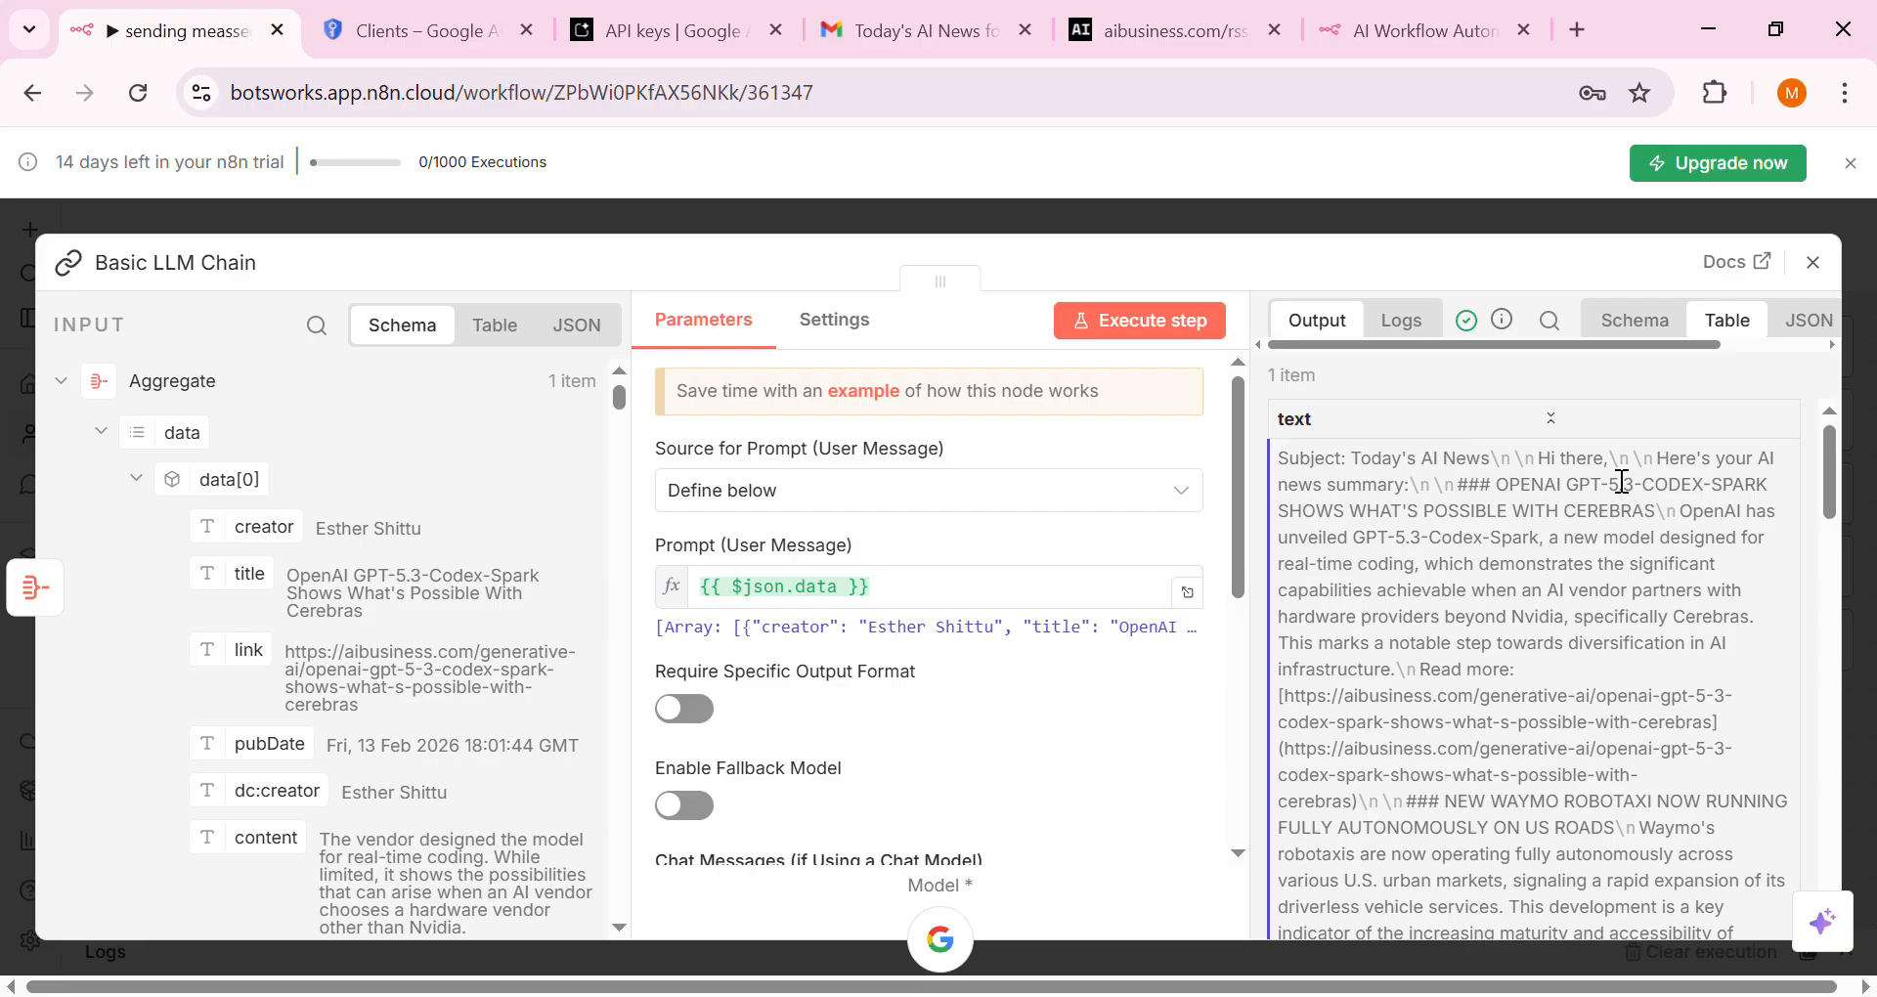
left_click(1401, 208)
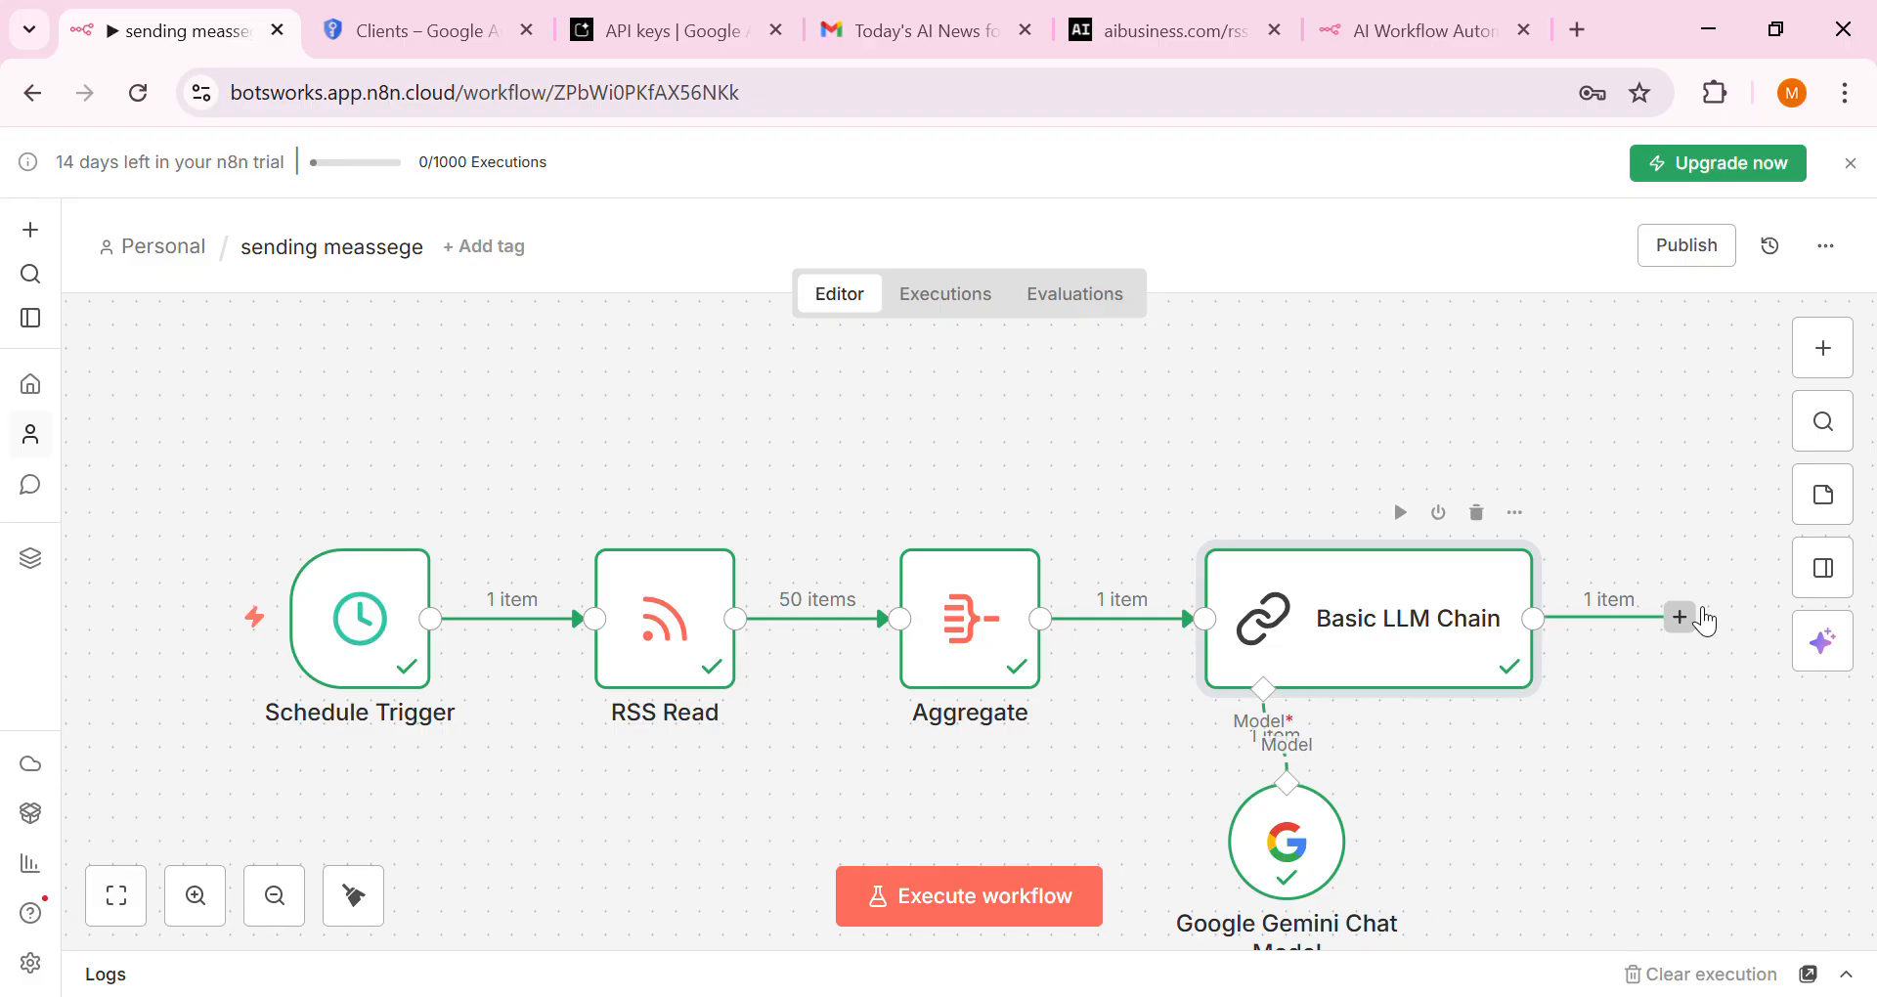
Add a Gmail 'Send a message' node after the Basic LLM Chain
left_click(1699, 618)
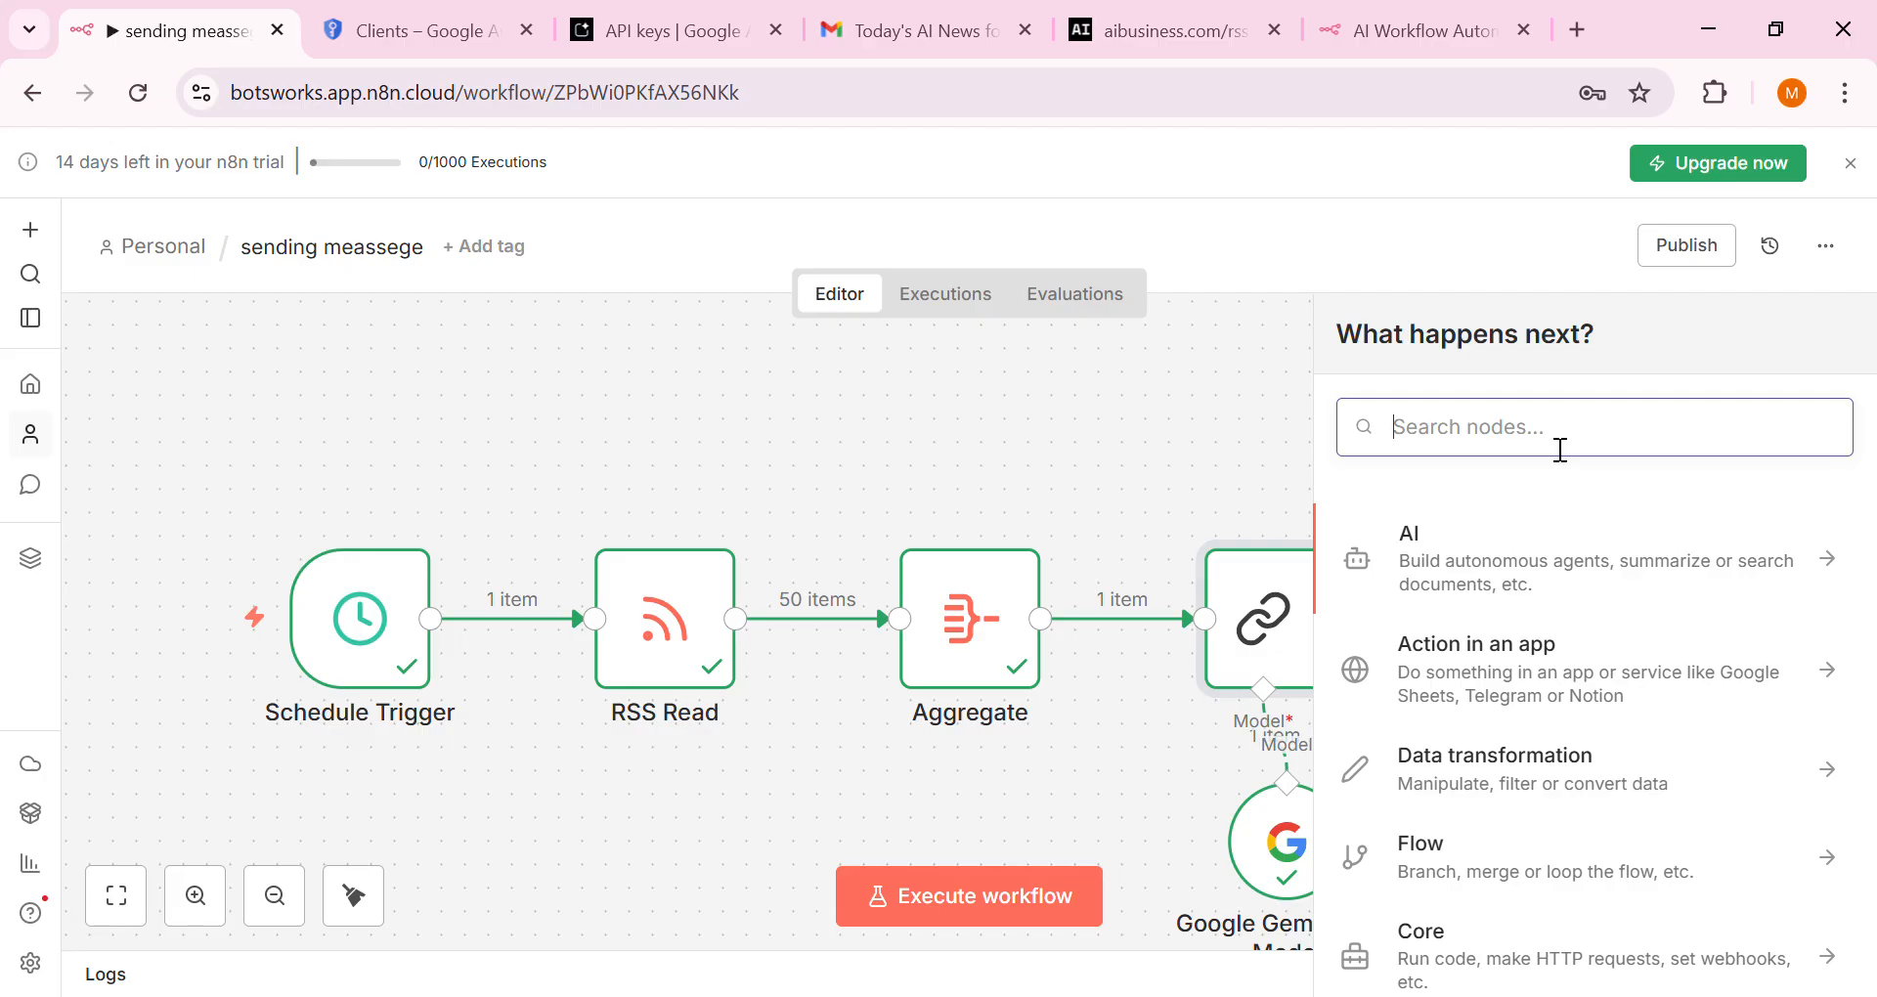
type("Gmail")
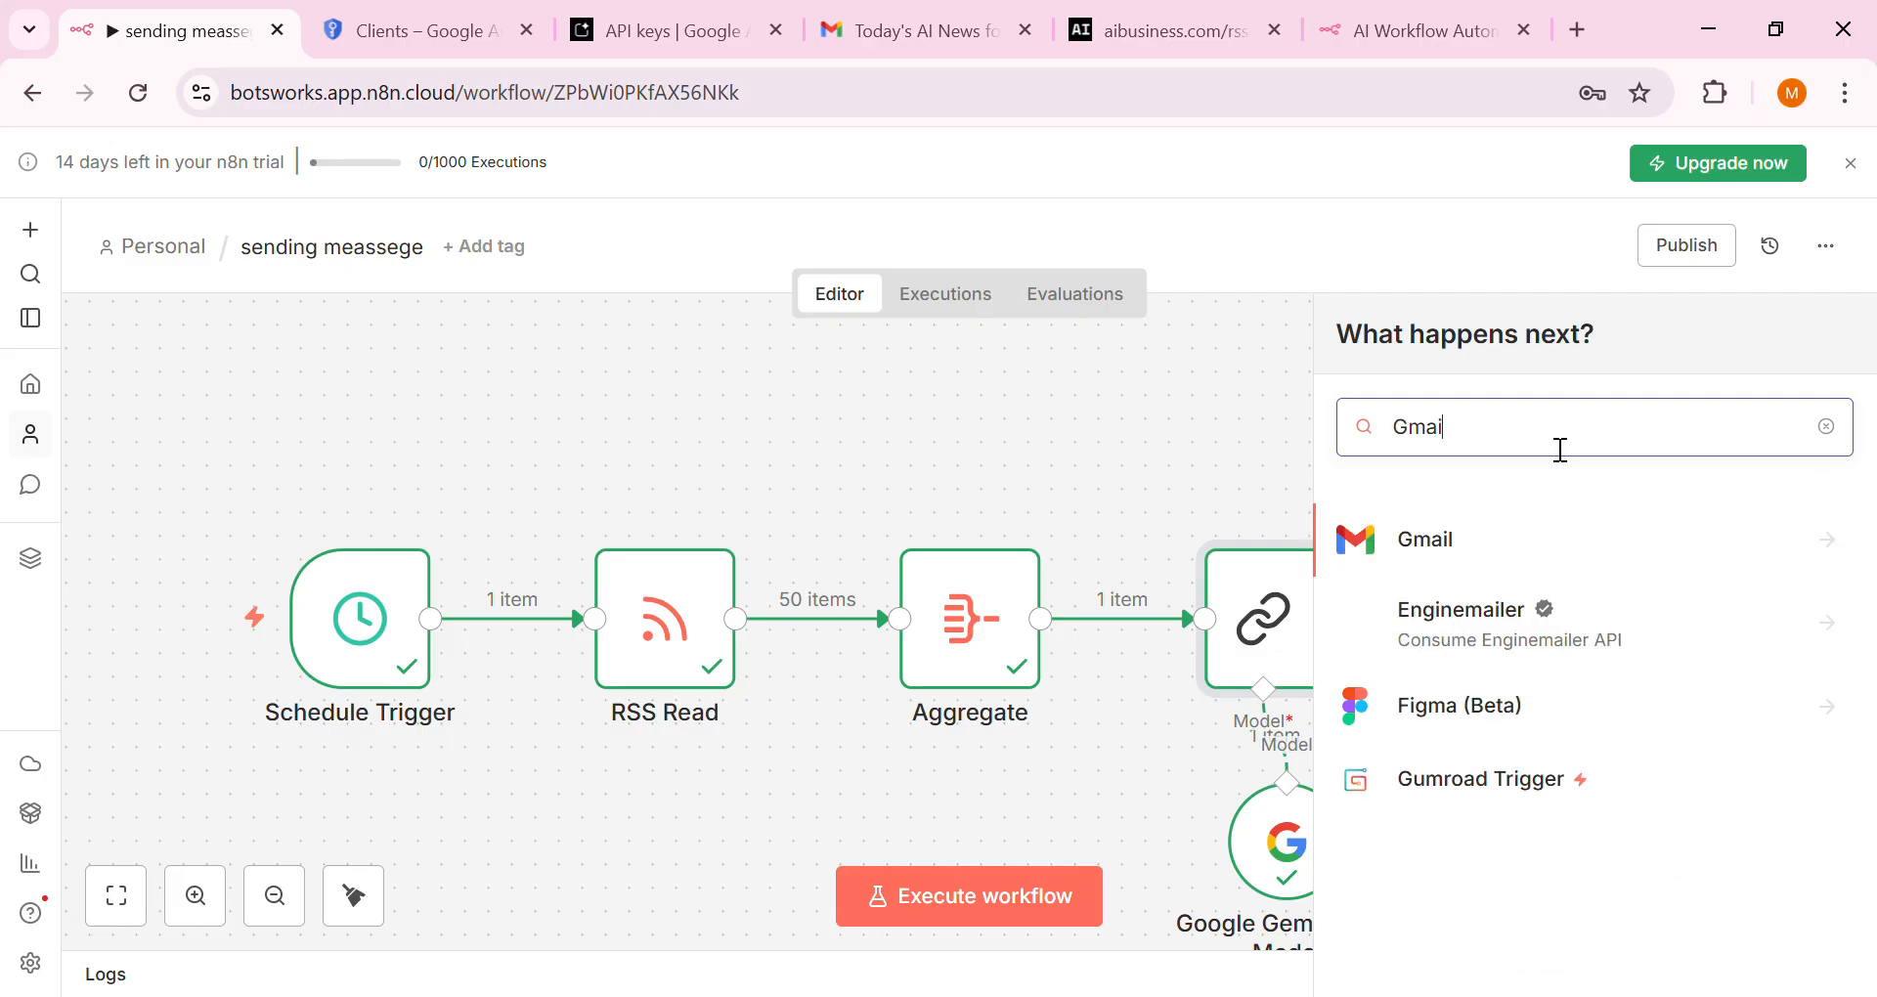
left_click(1629, 536)
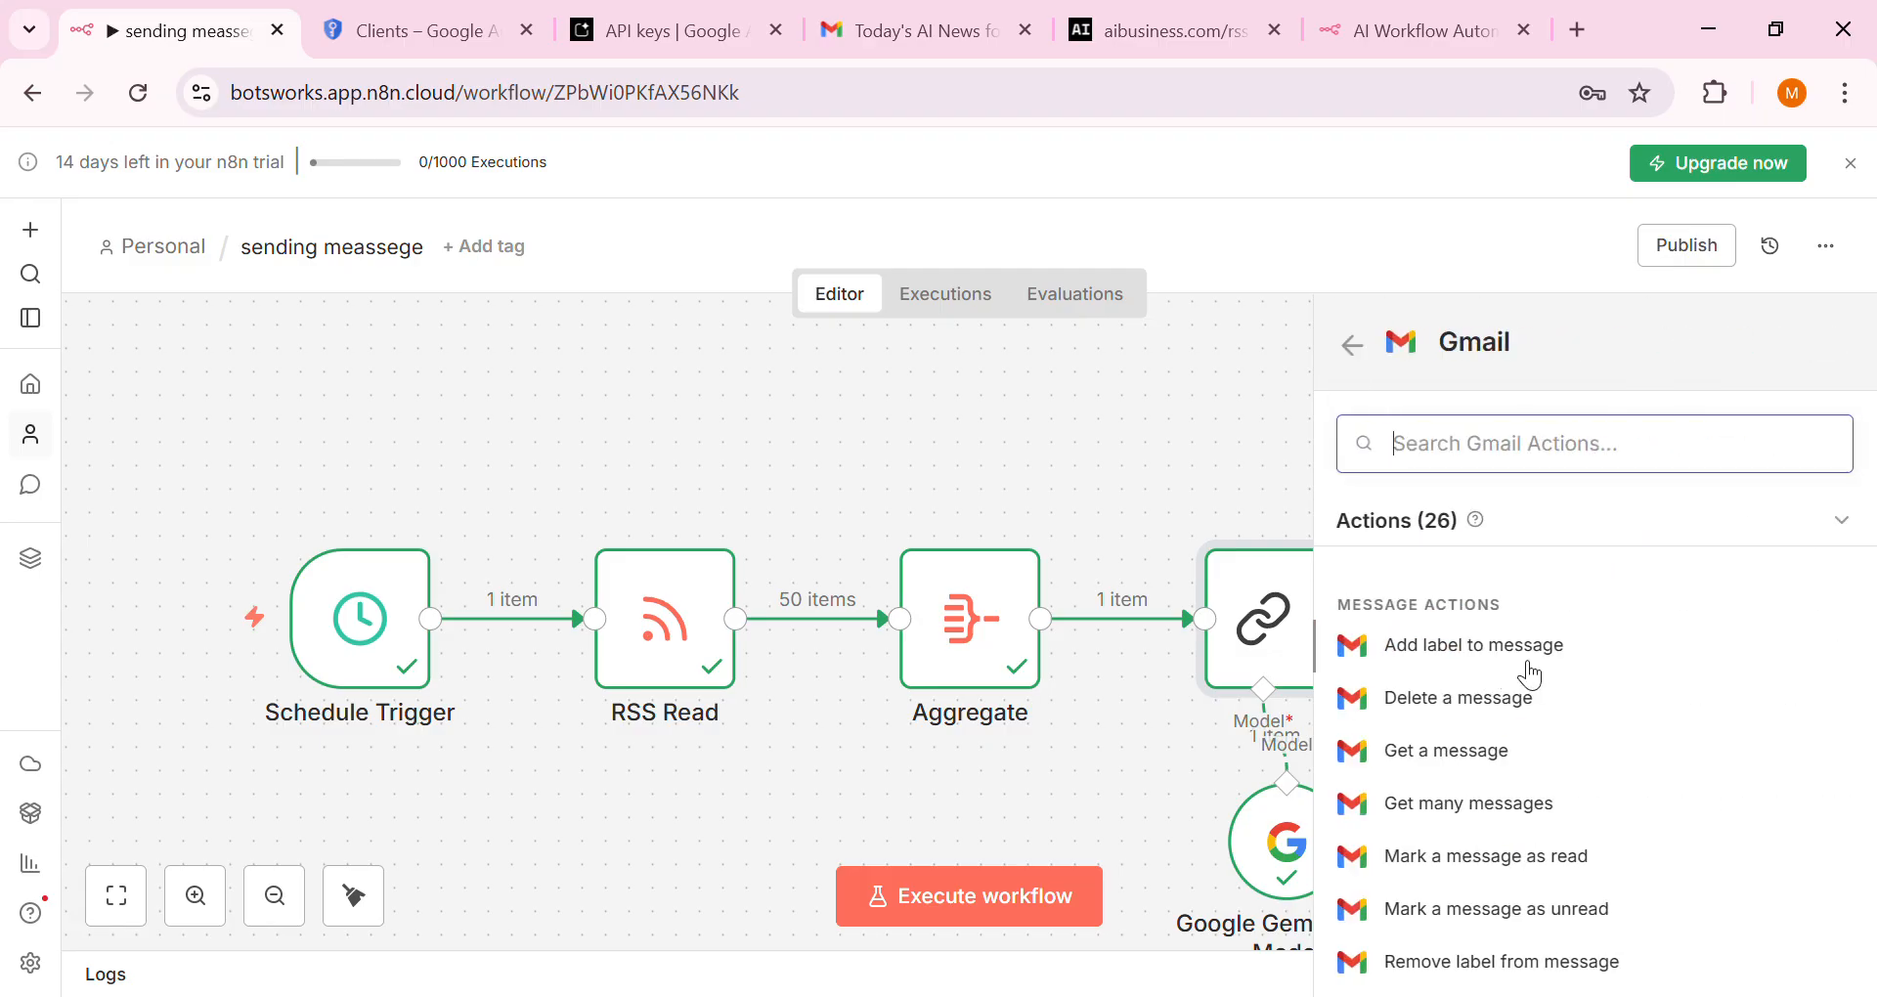
scroll(1531, 675, "down", 5)
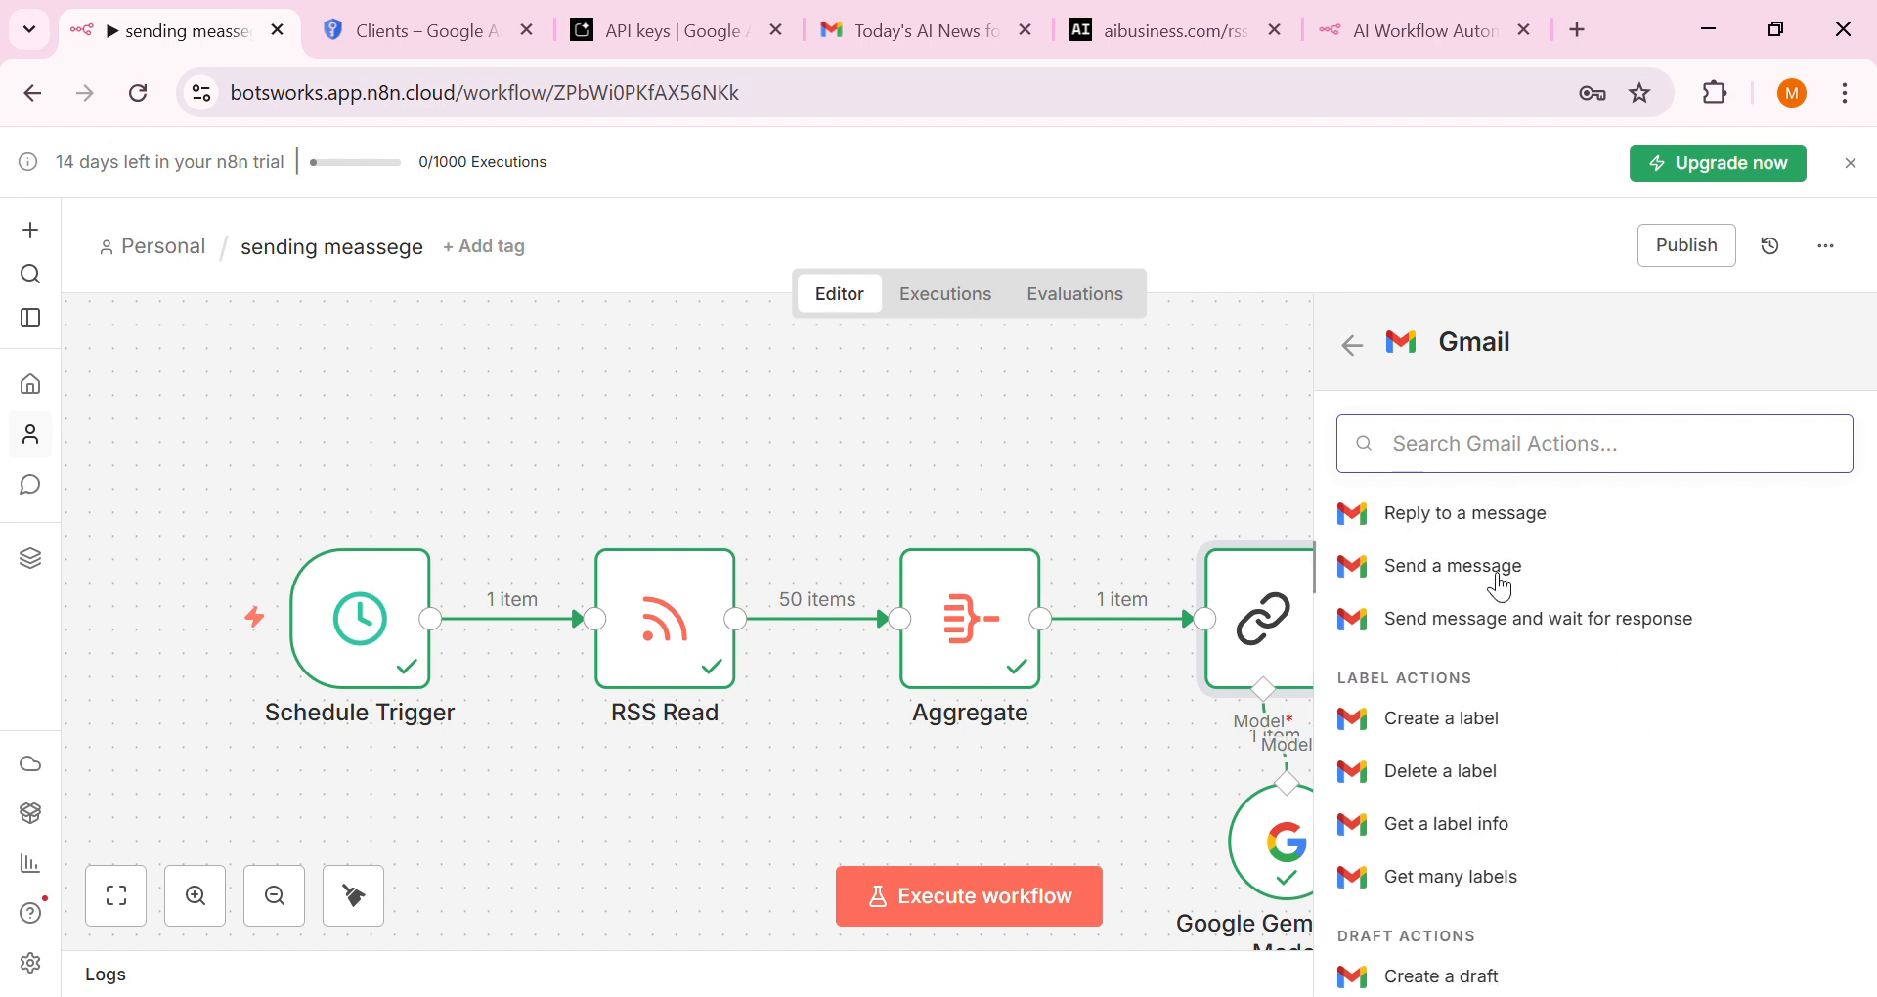
left_click(1497, 577)
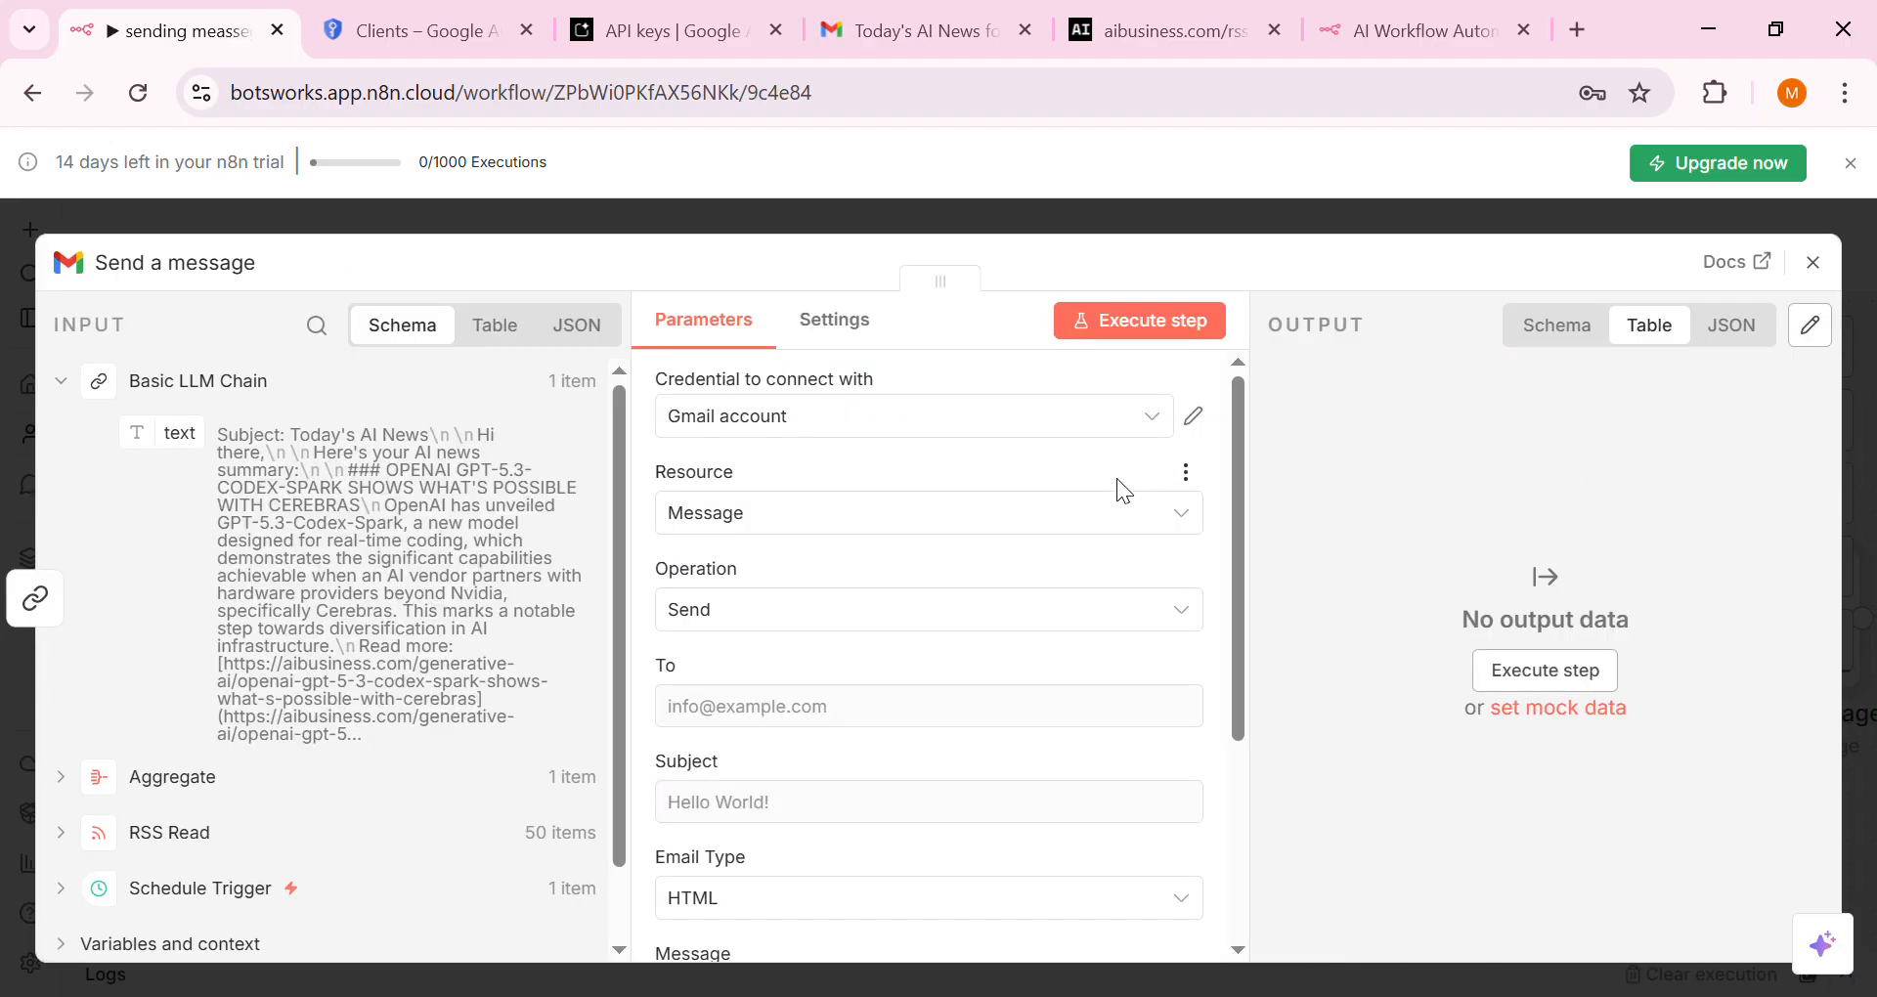
Select the existing Gmail account credential and enter the recipient's e-mail address in To
left_click(1093, 420)
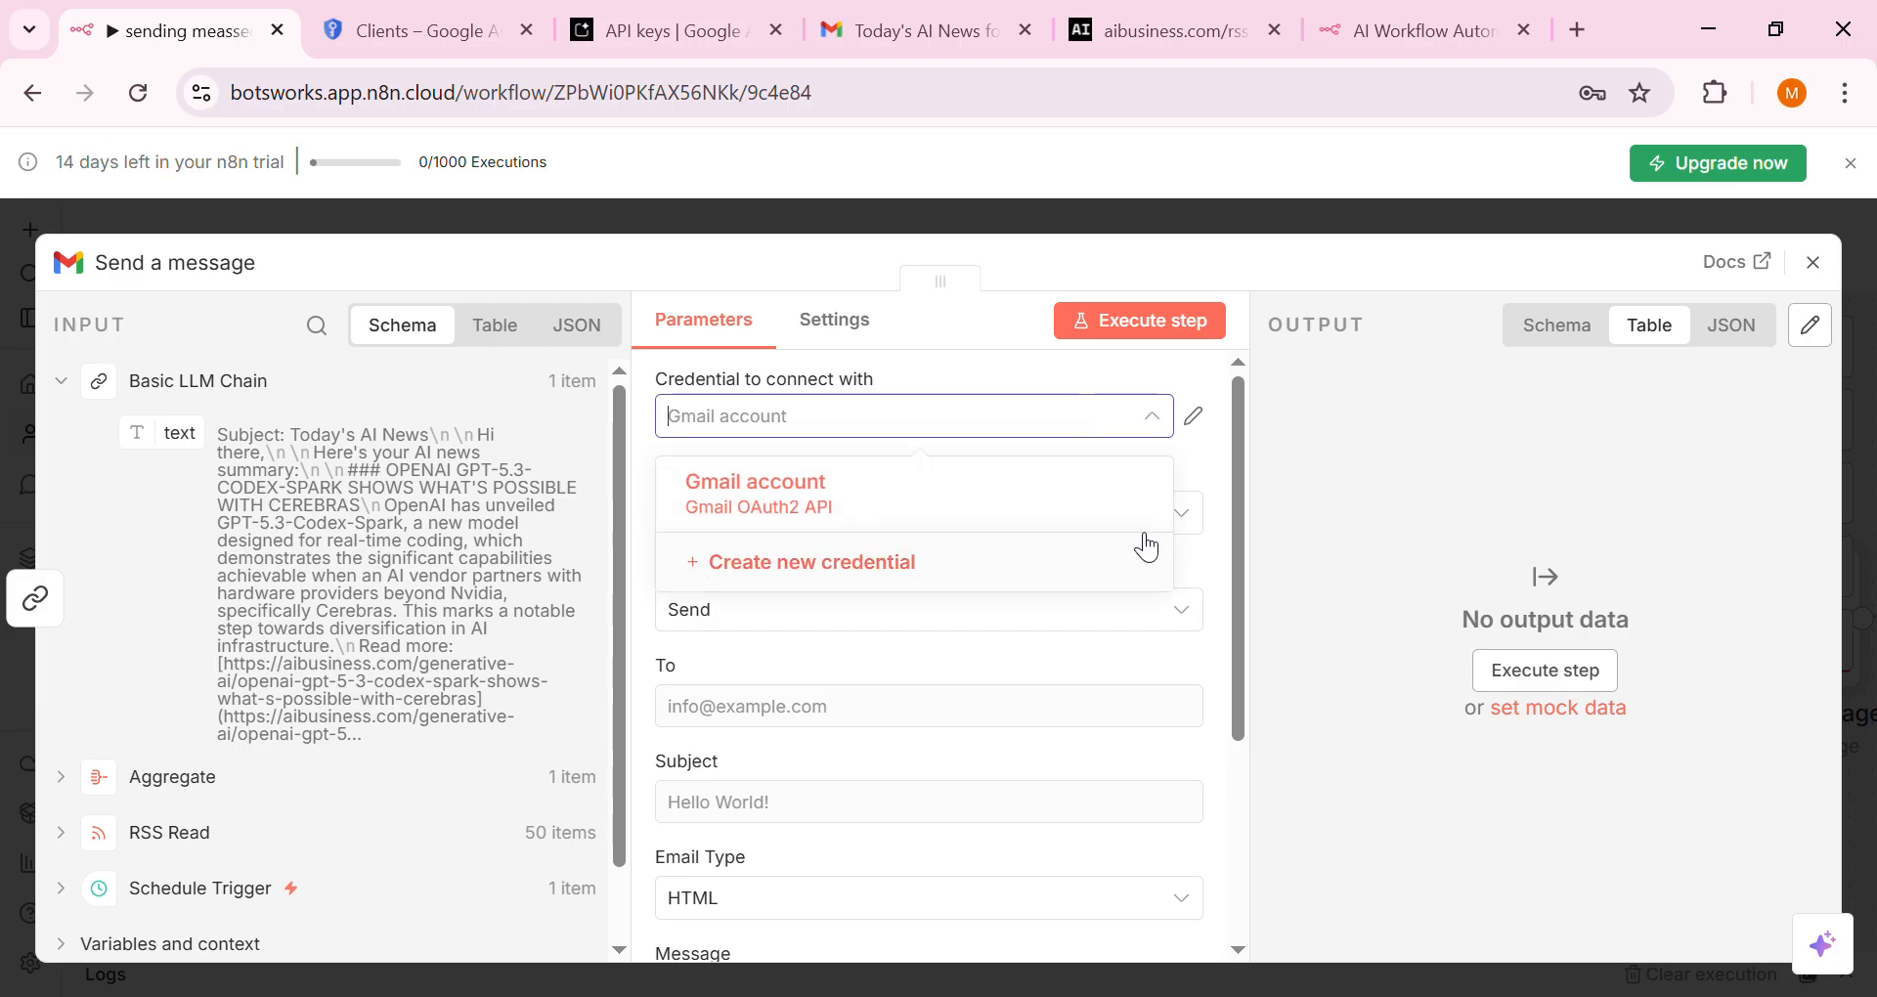
left_click(1068, 509)
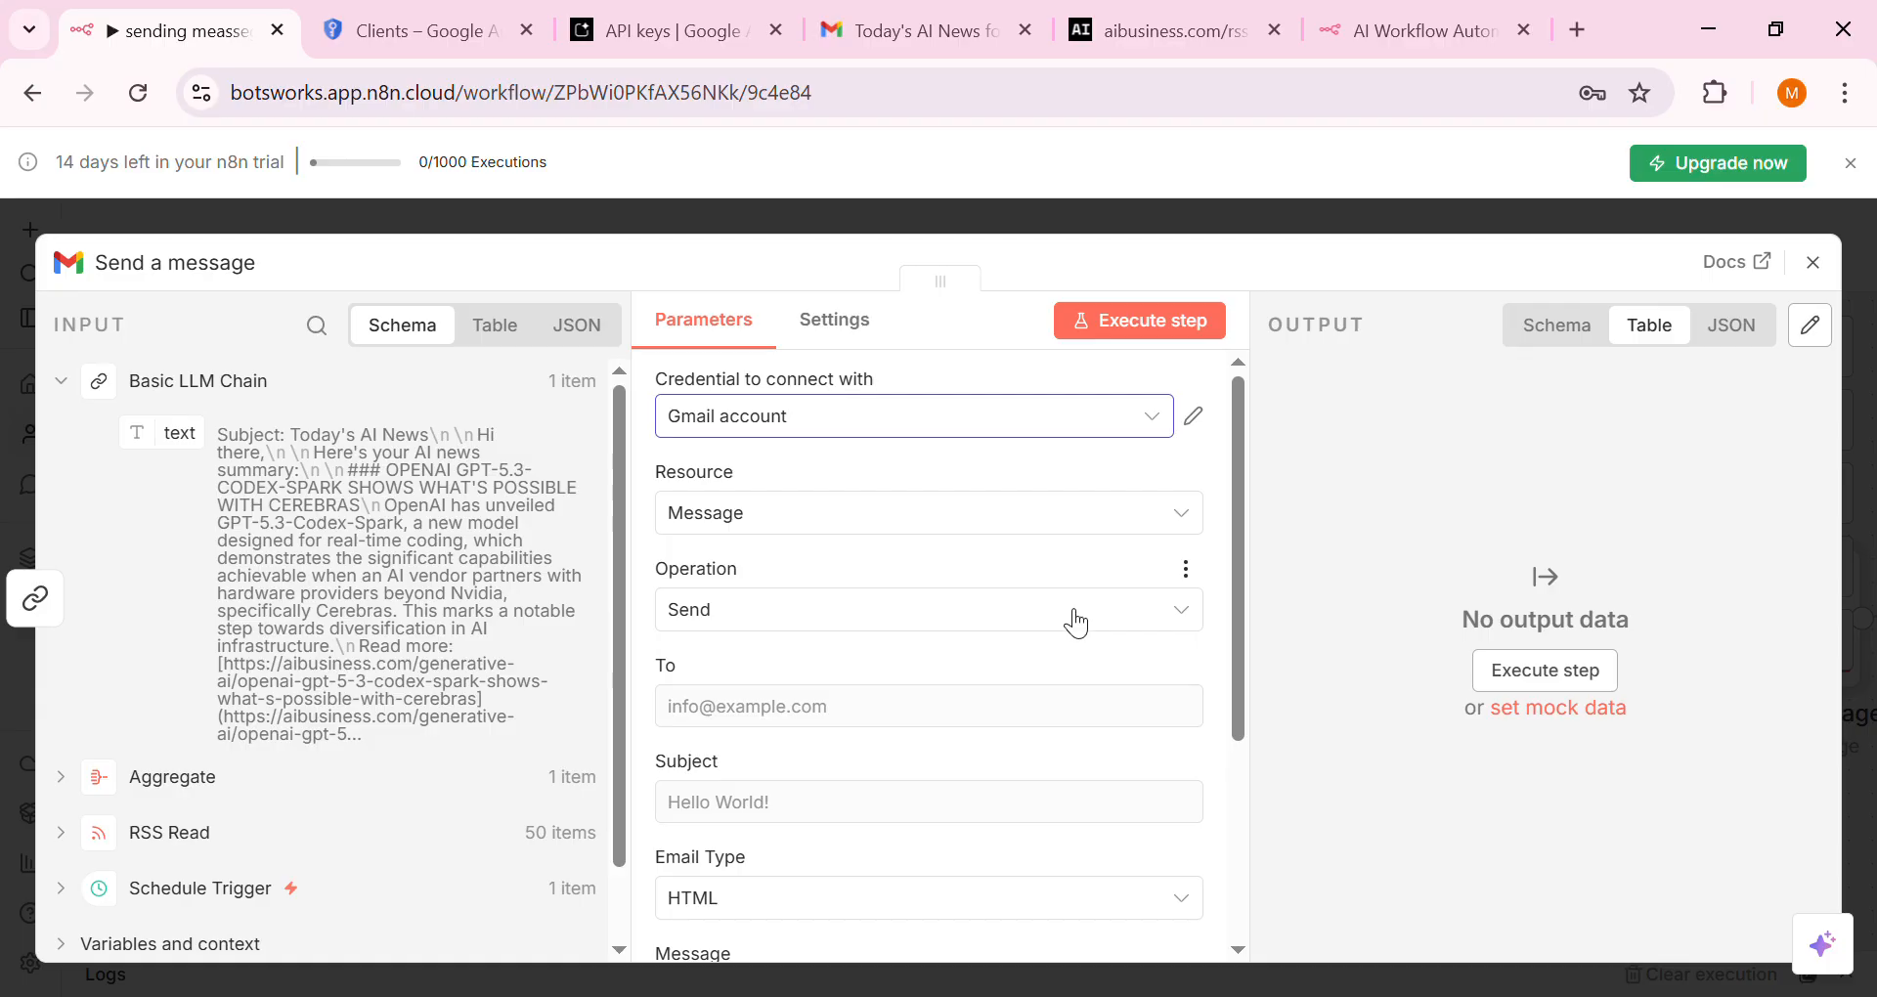
left_click(1099, 710)
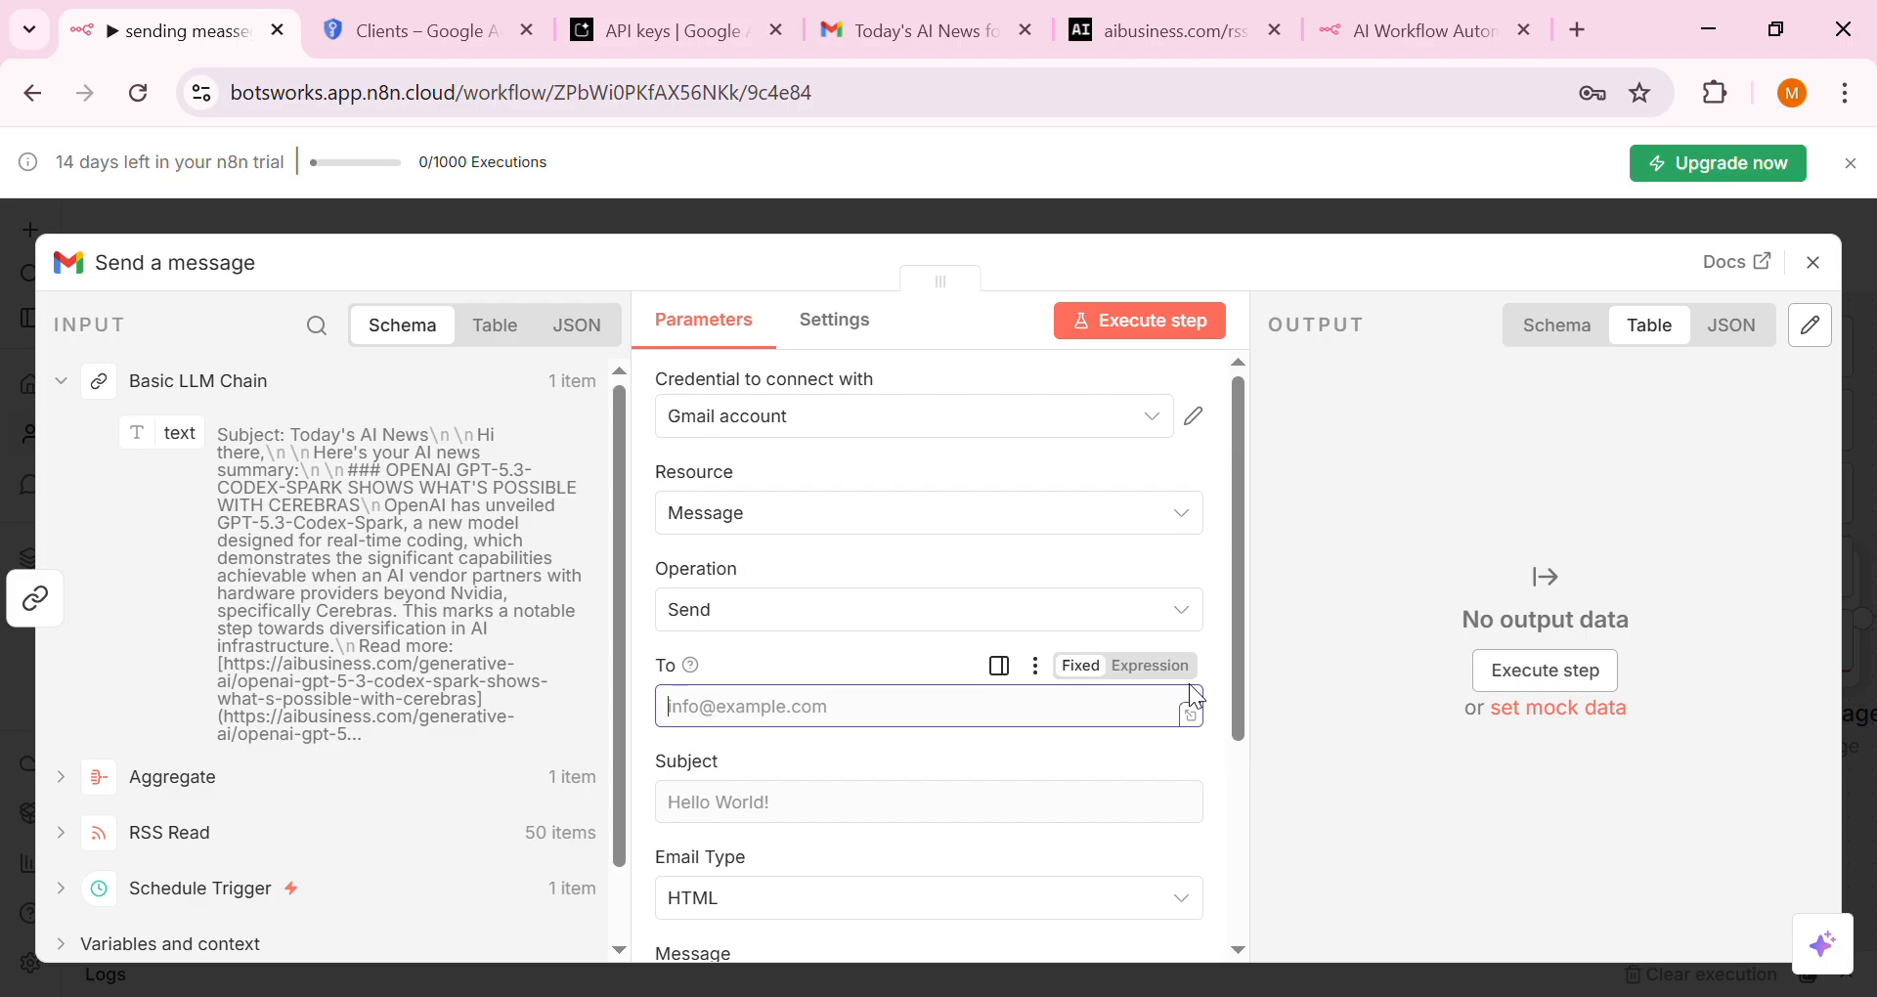
type("kan")
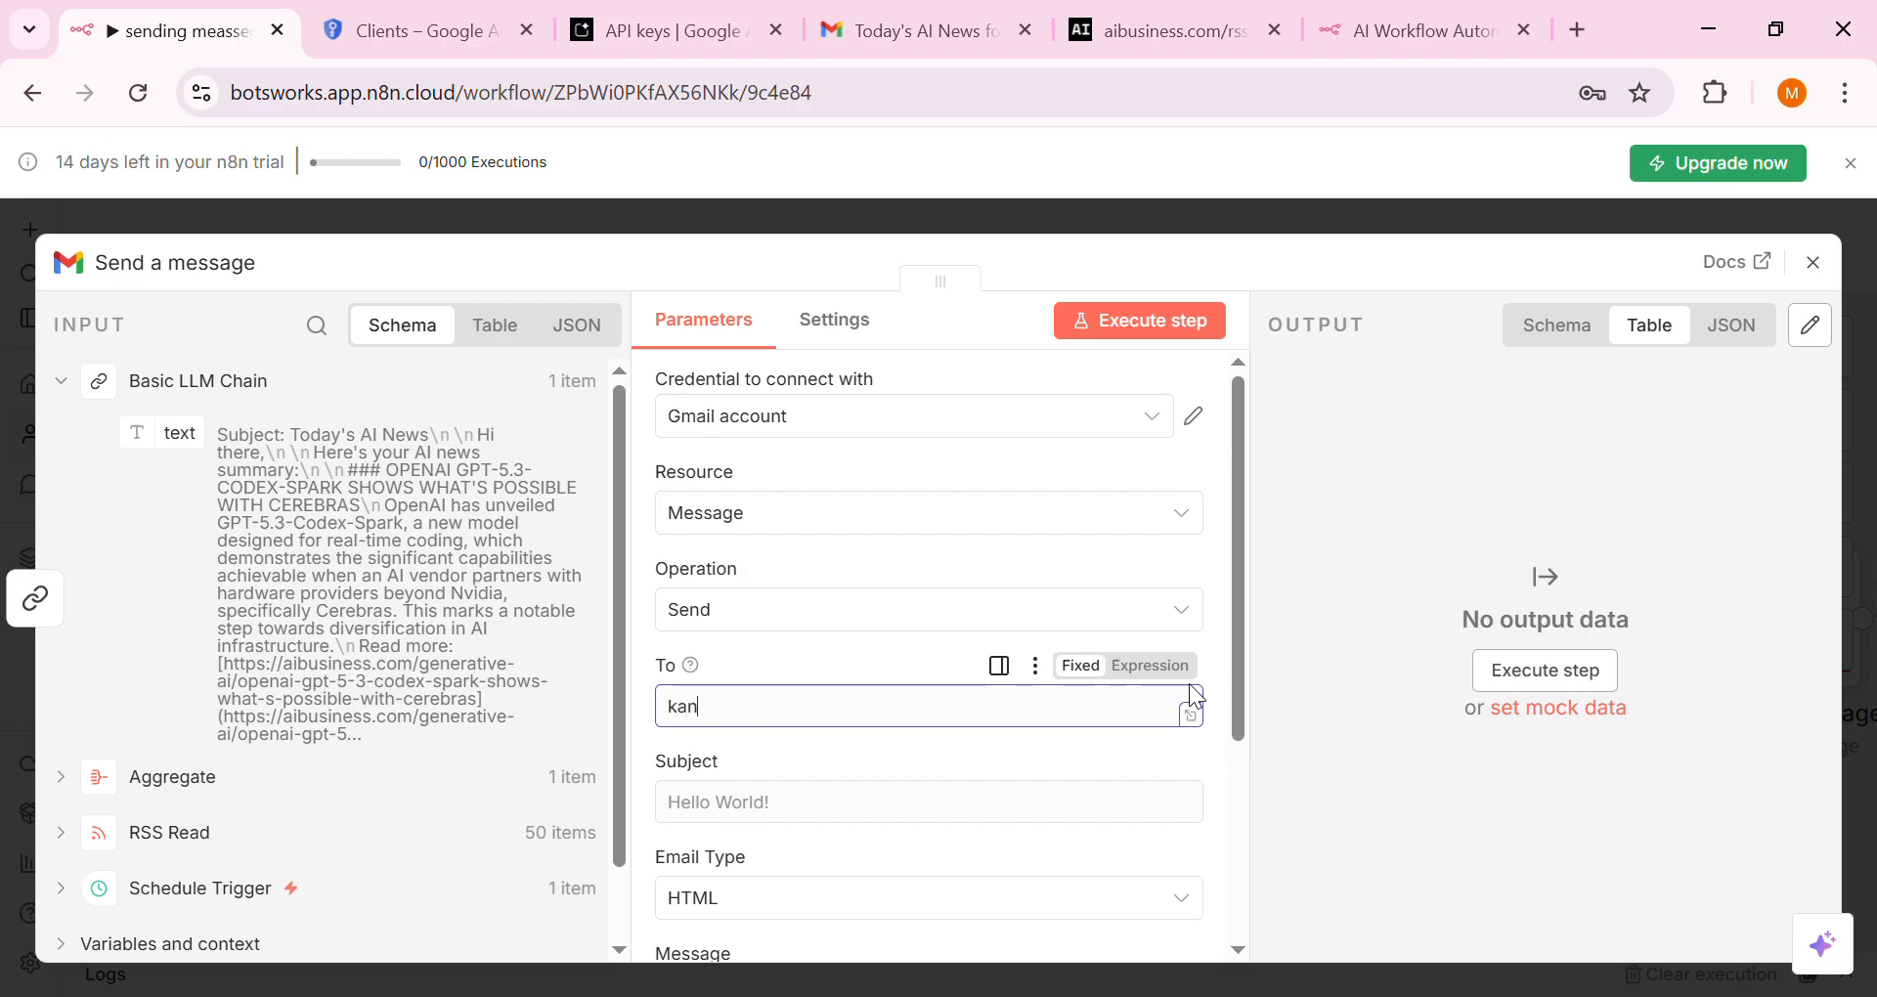
type("kala")
key("BackSpace")
key("BackSpace")
key("BackSpace")
key("BackSpace")
key("BackSpace")
key("BackSpace")
key("BackSpace")
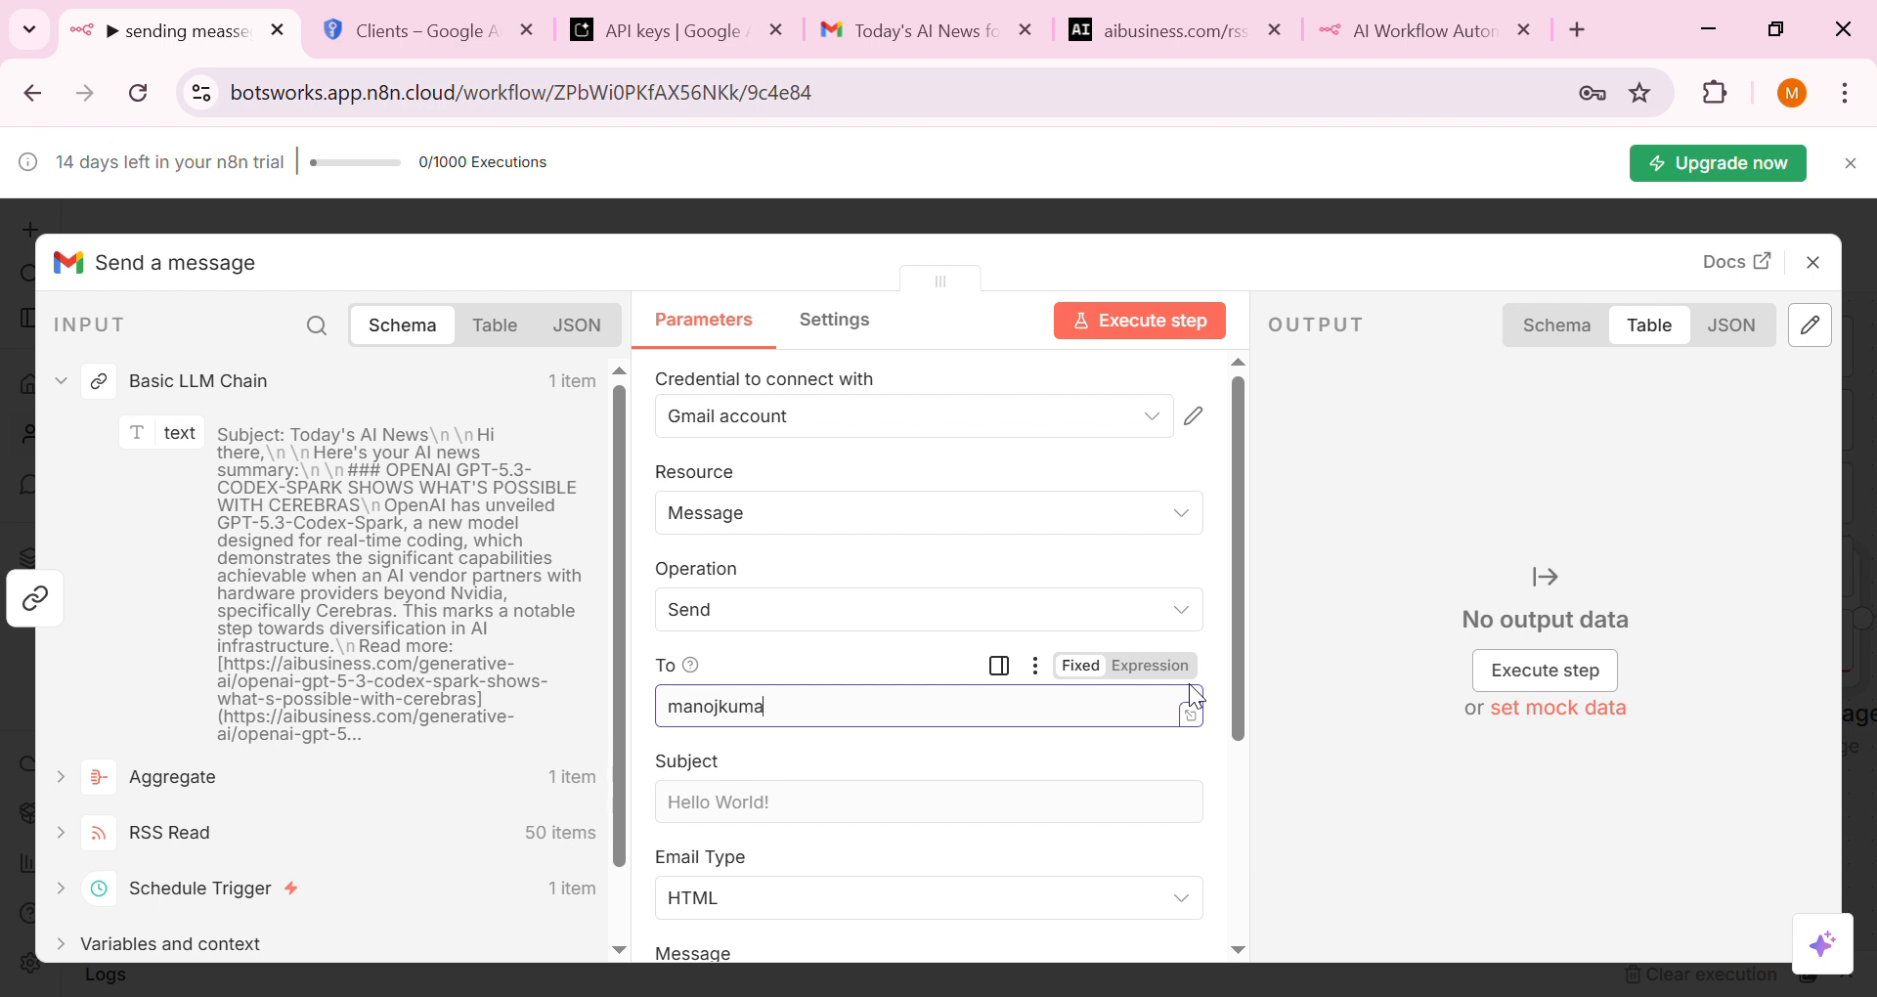
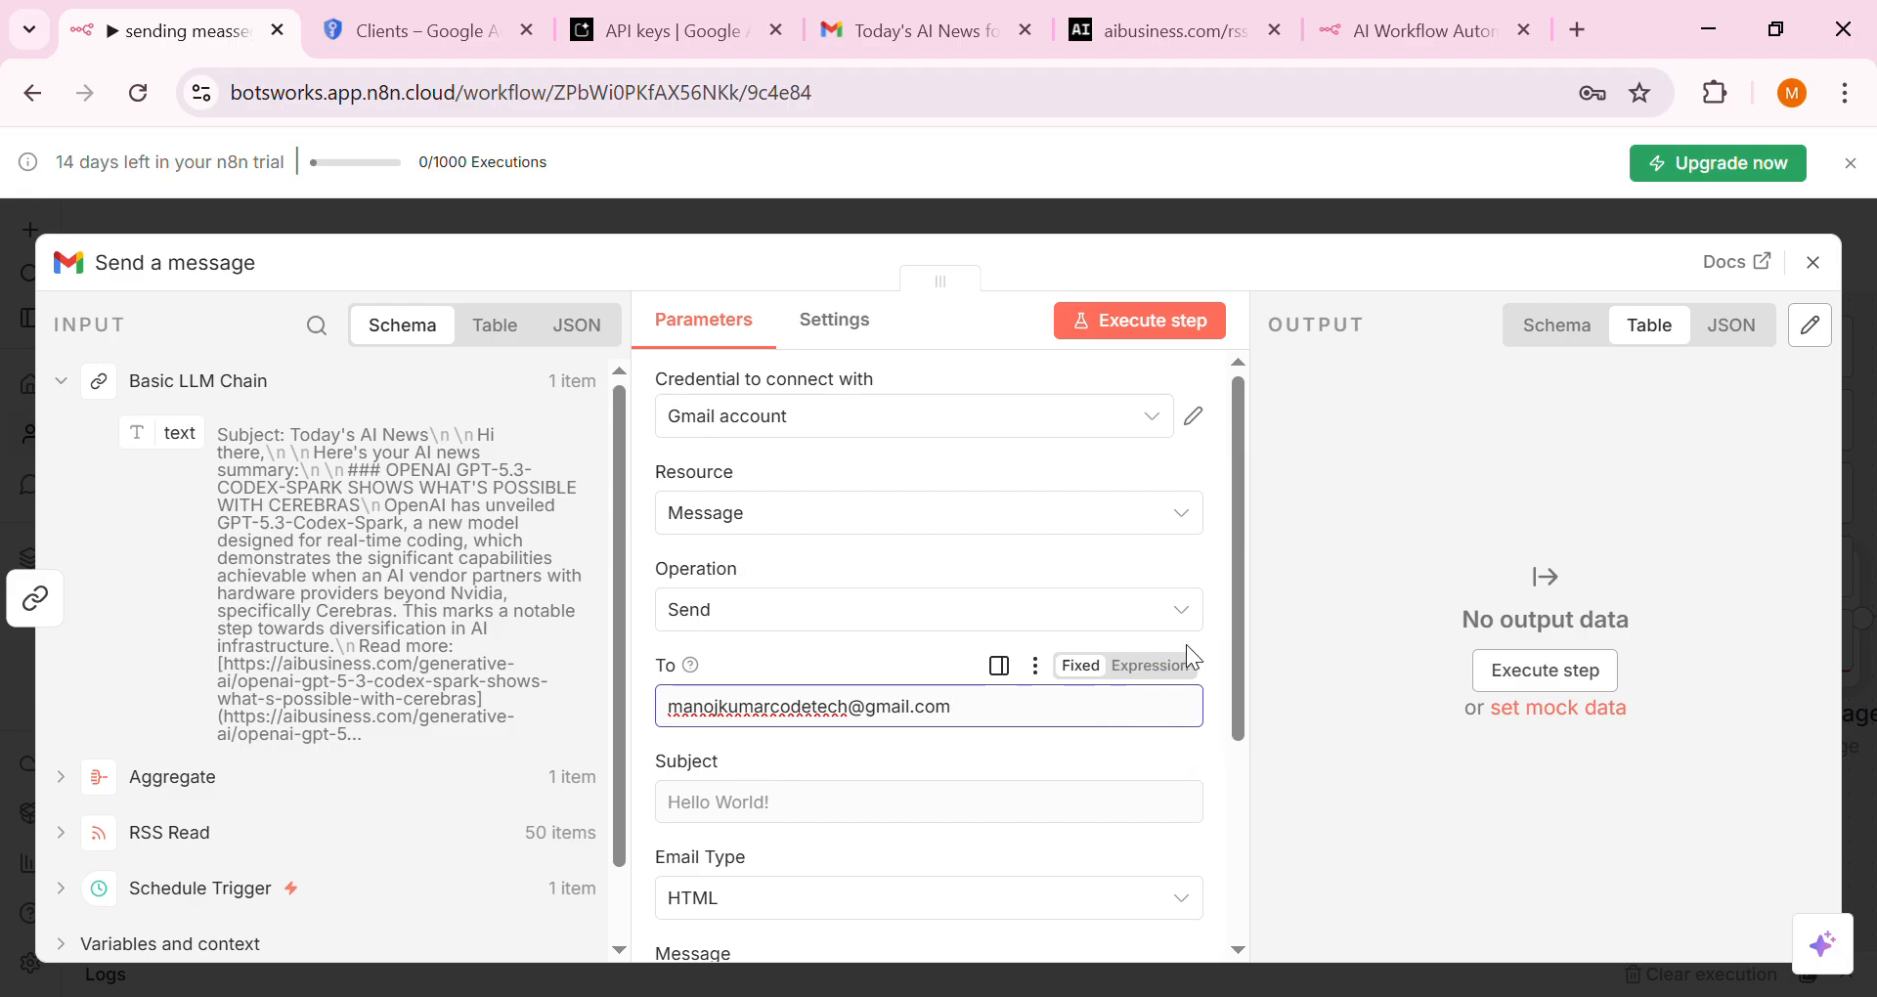
left_click_drag(1240, 653, 1232, 807)
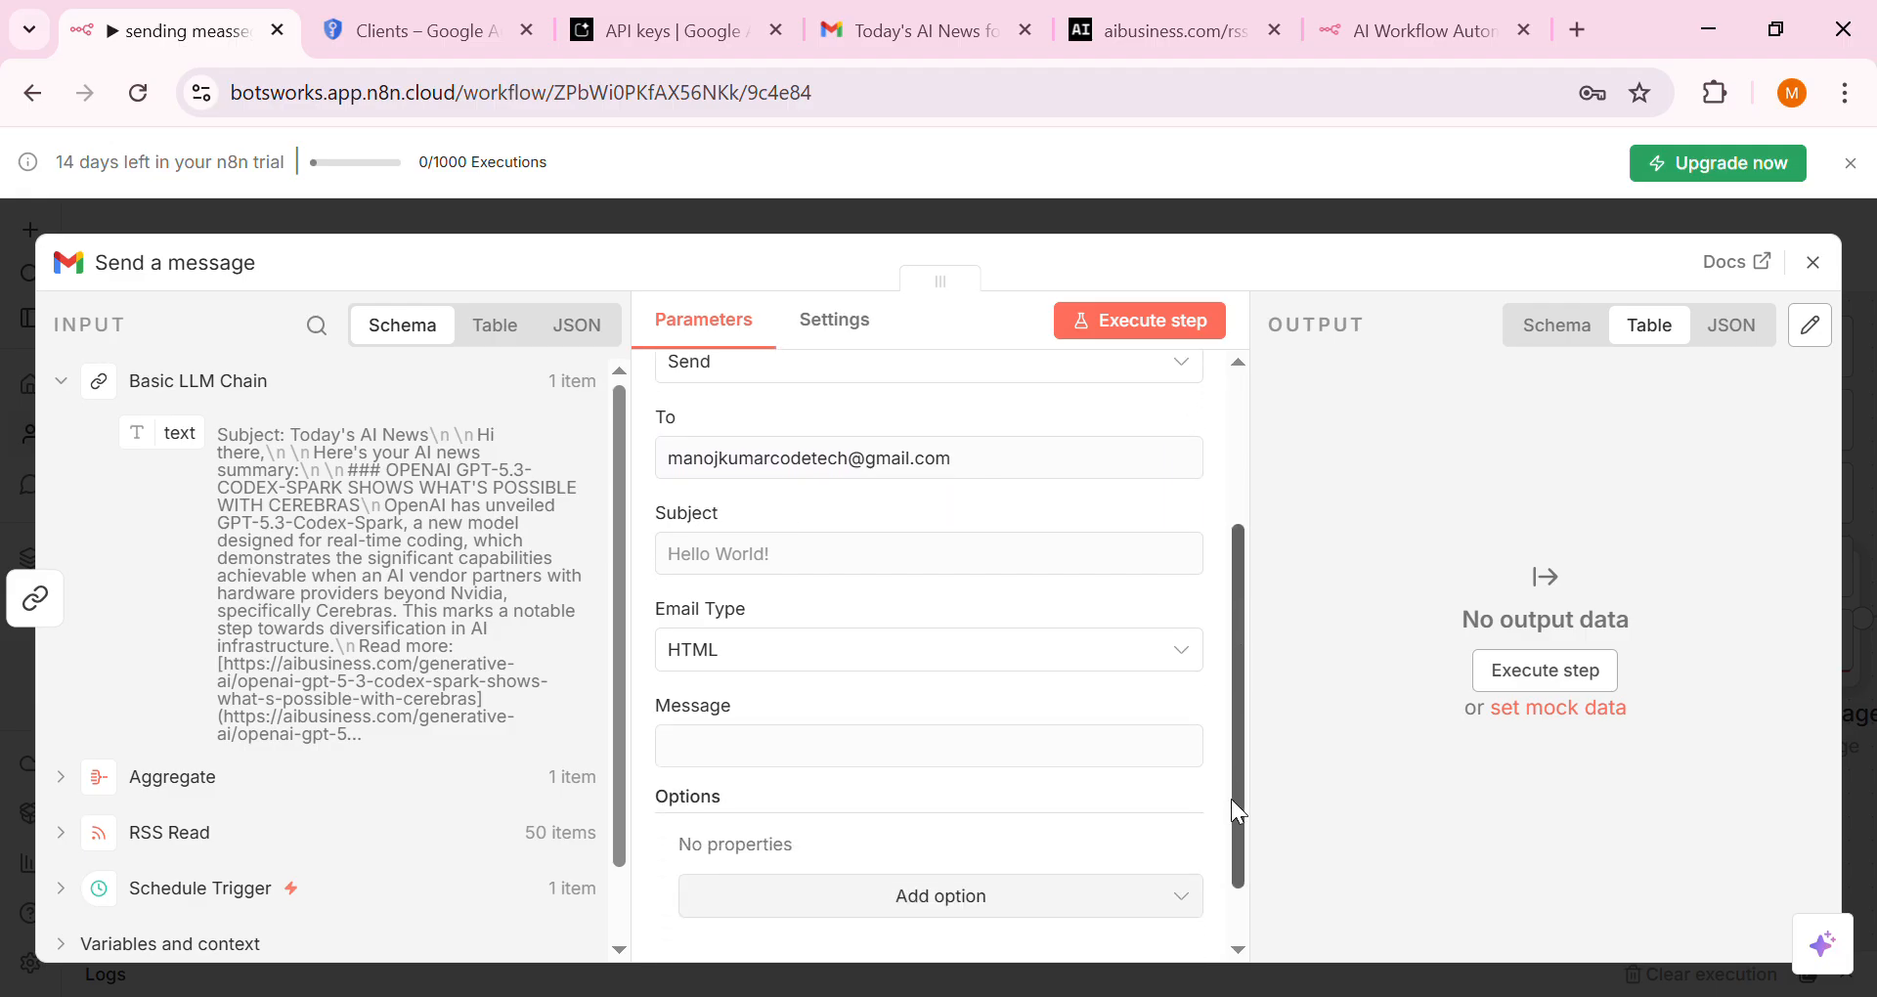
Set the subject to 'todays ai news for you' and the email type to Text
left_click(1036, 565)
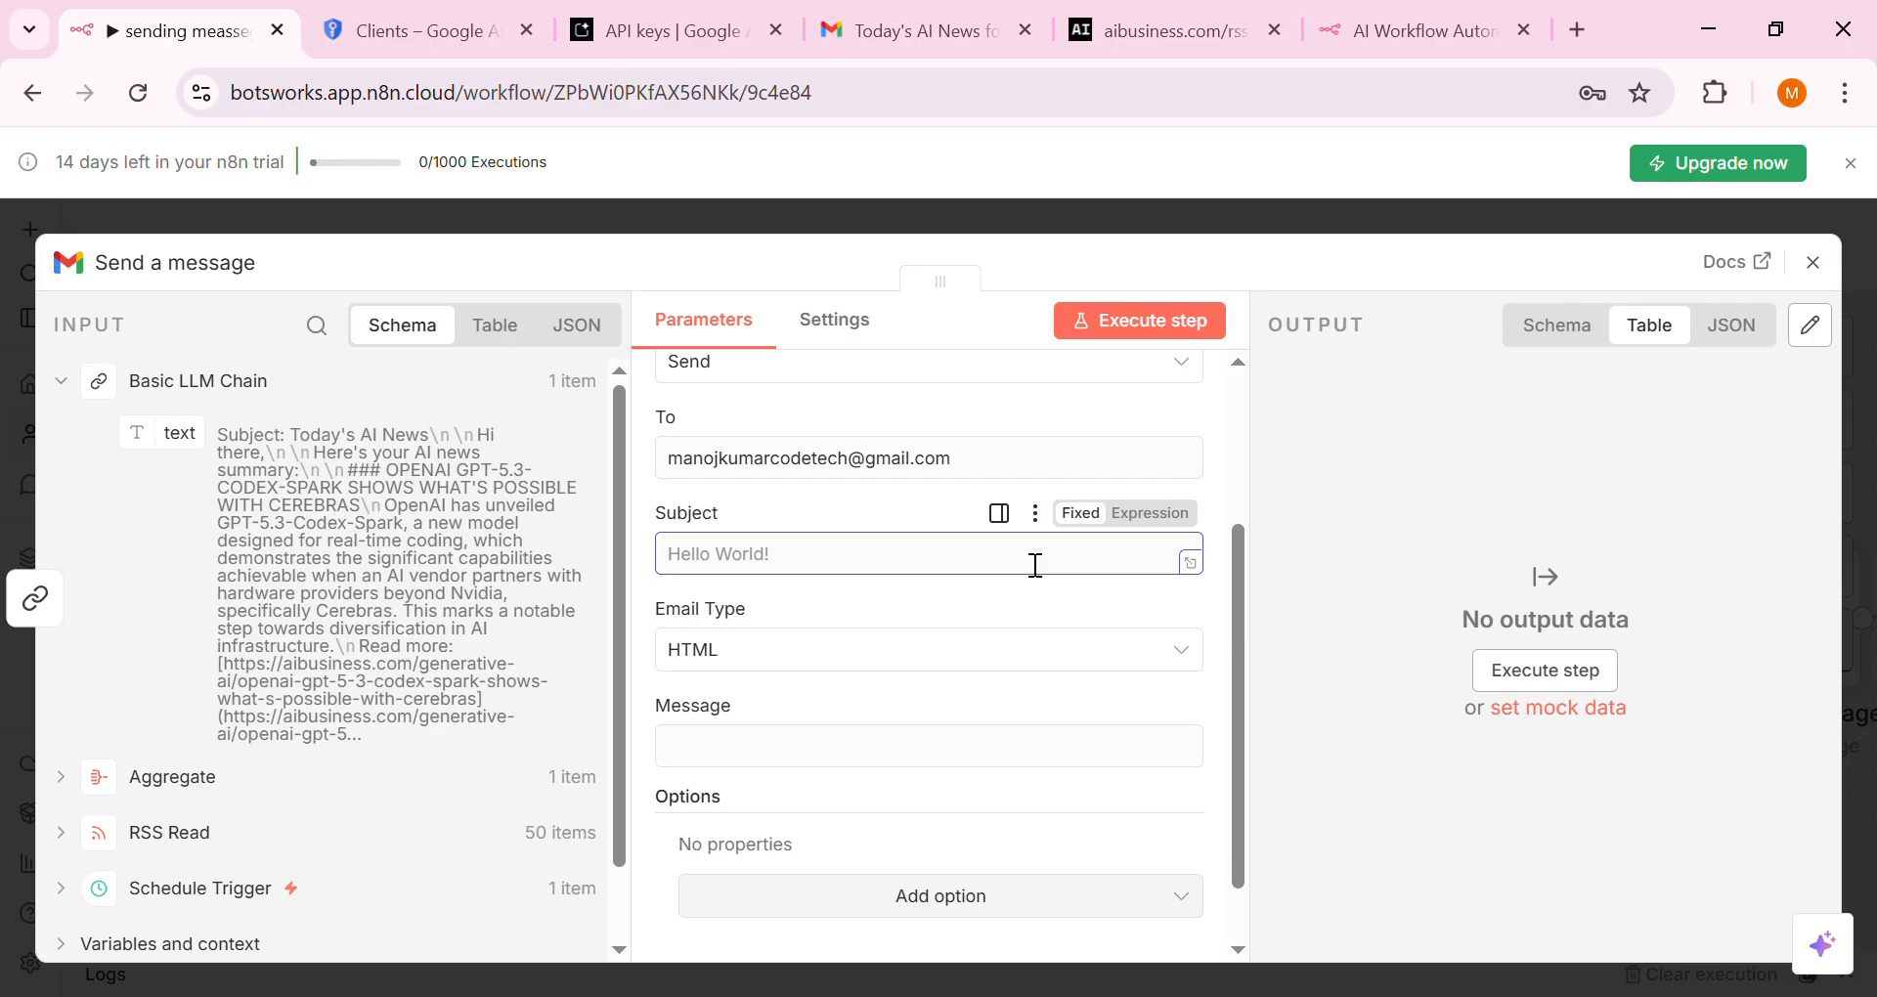
type("todays ai  news for yp")
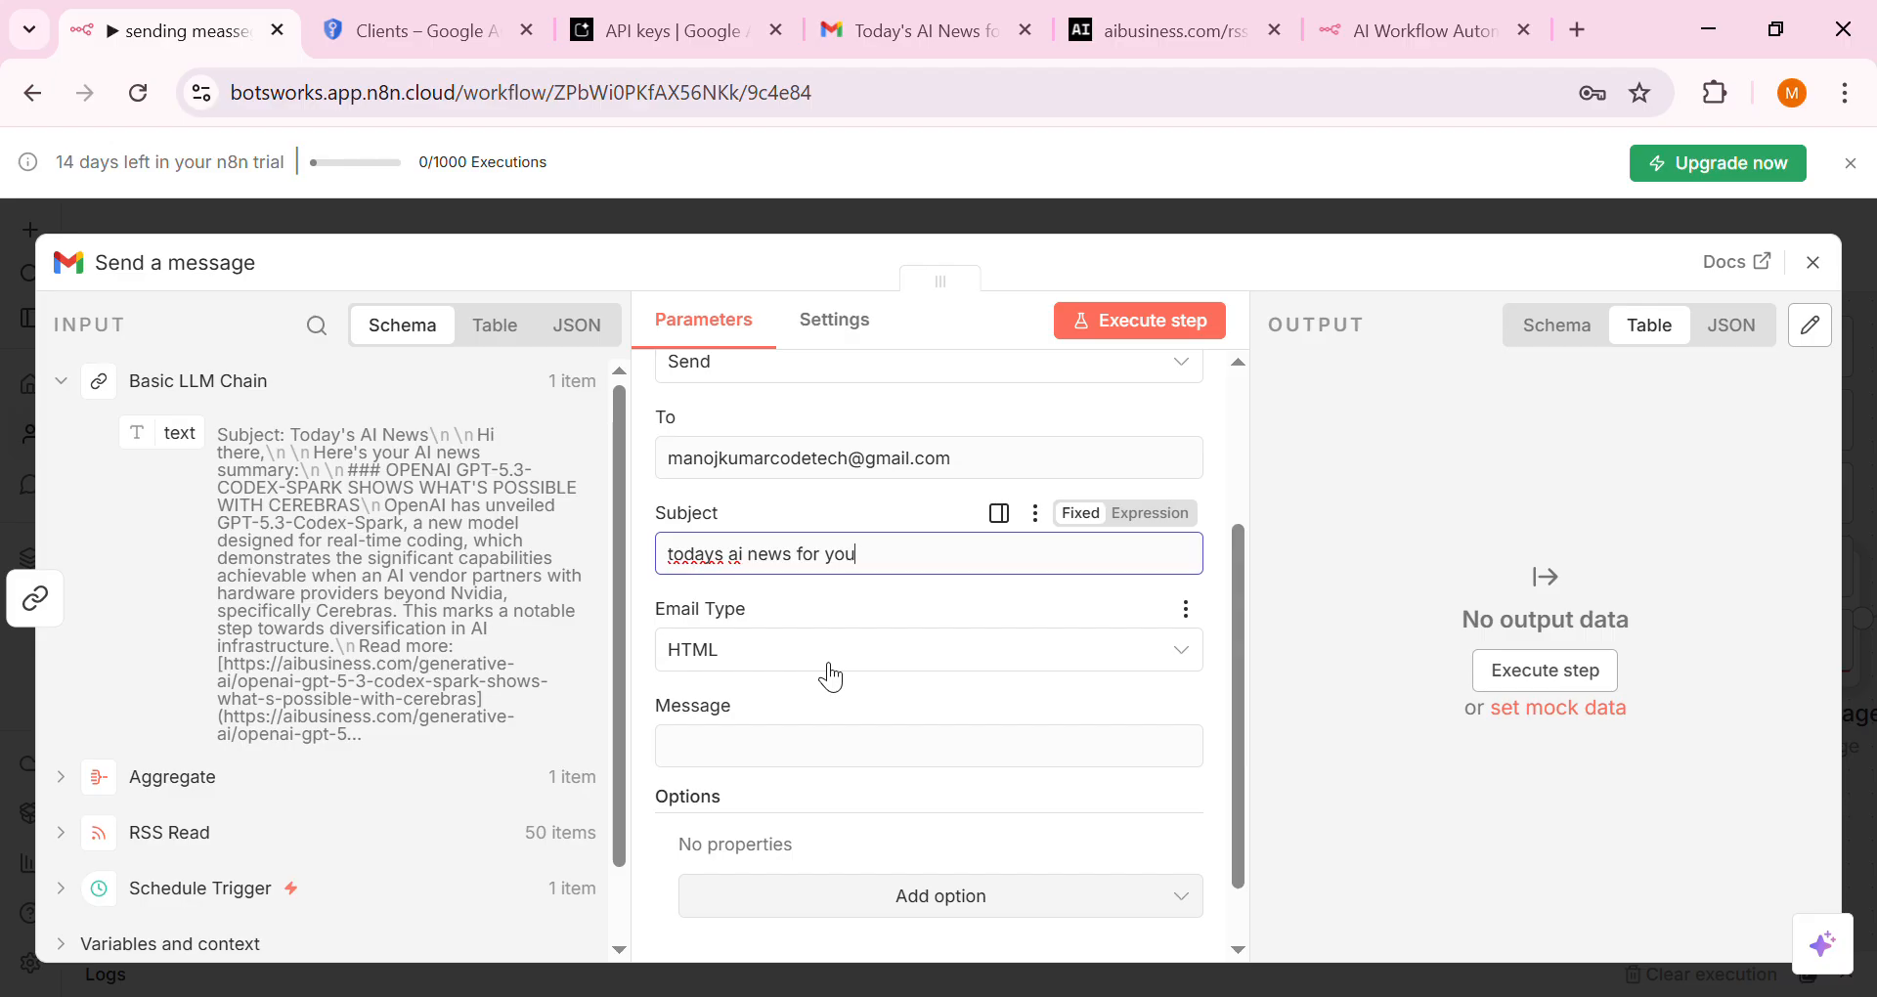
left_click(831, 675)
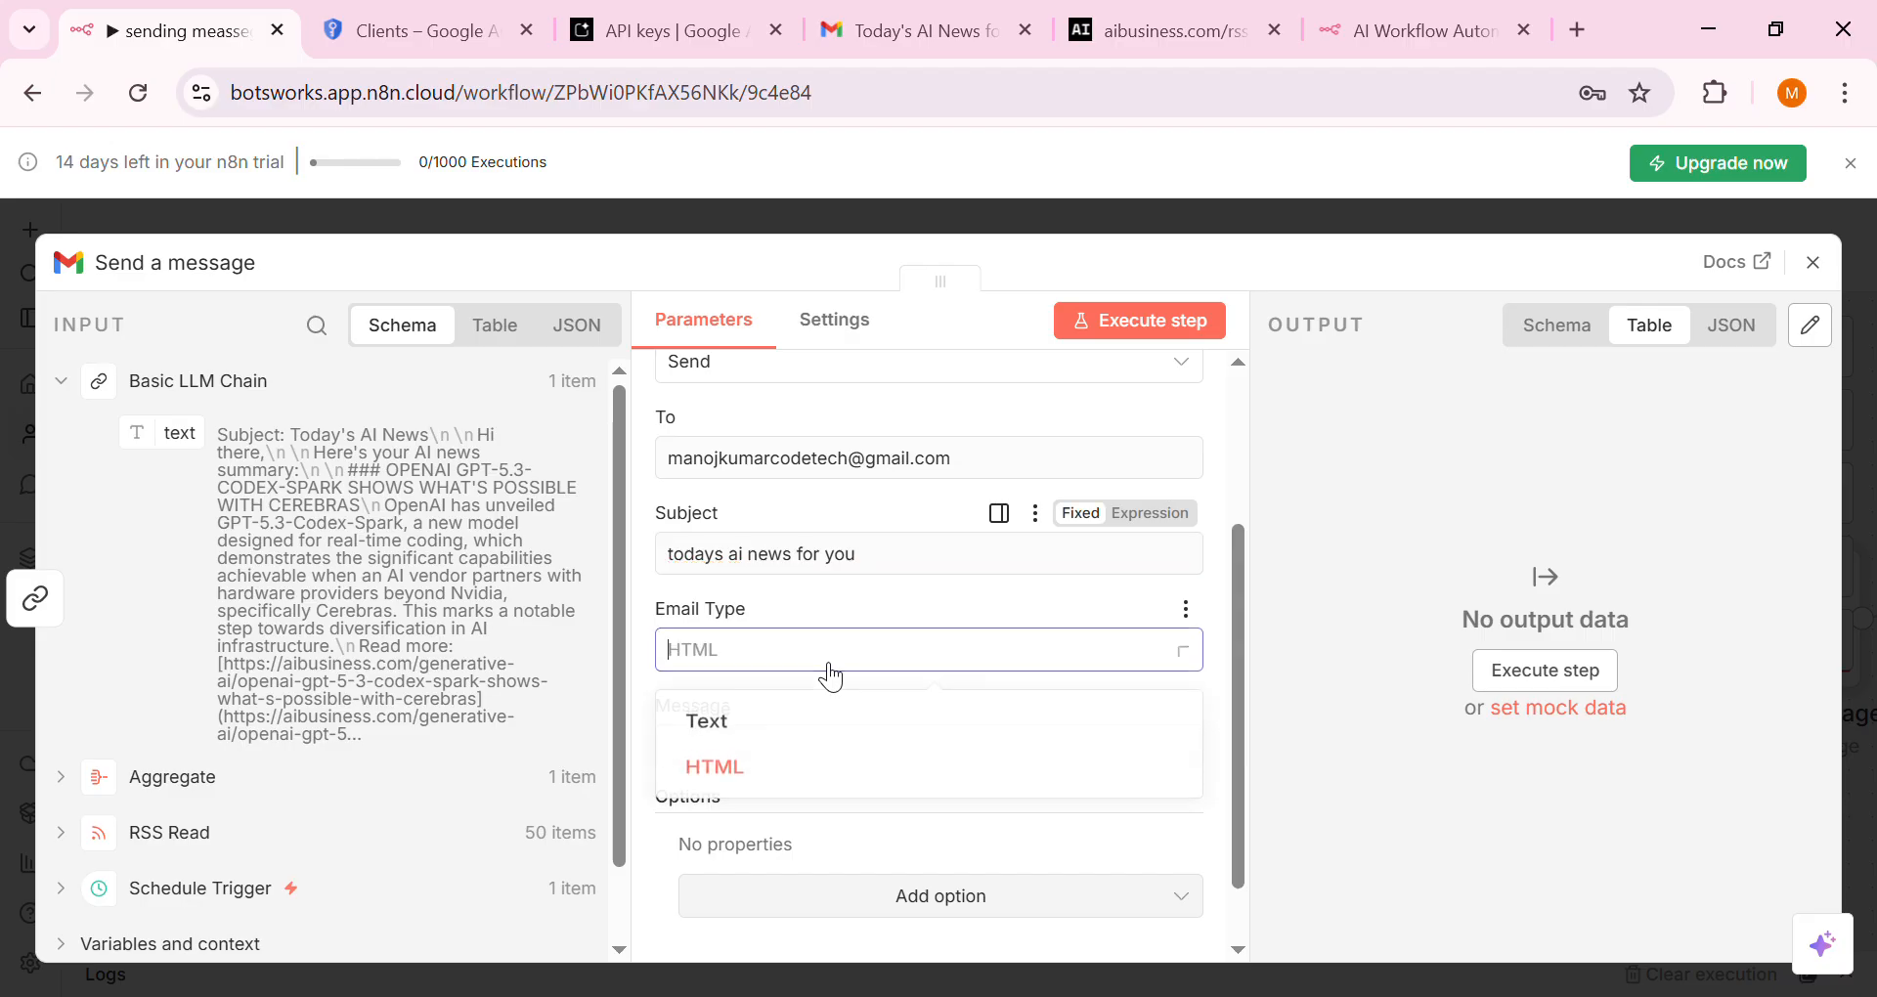
left_click(824, 717)
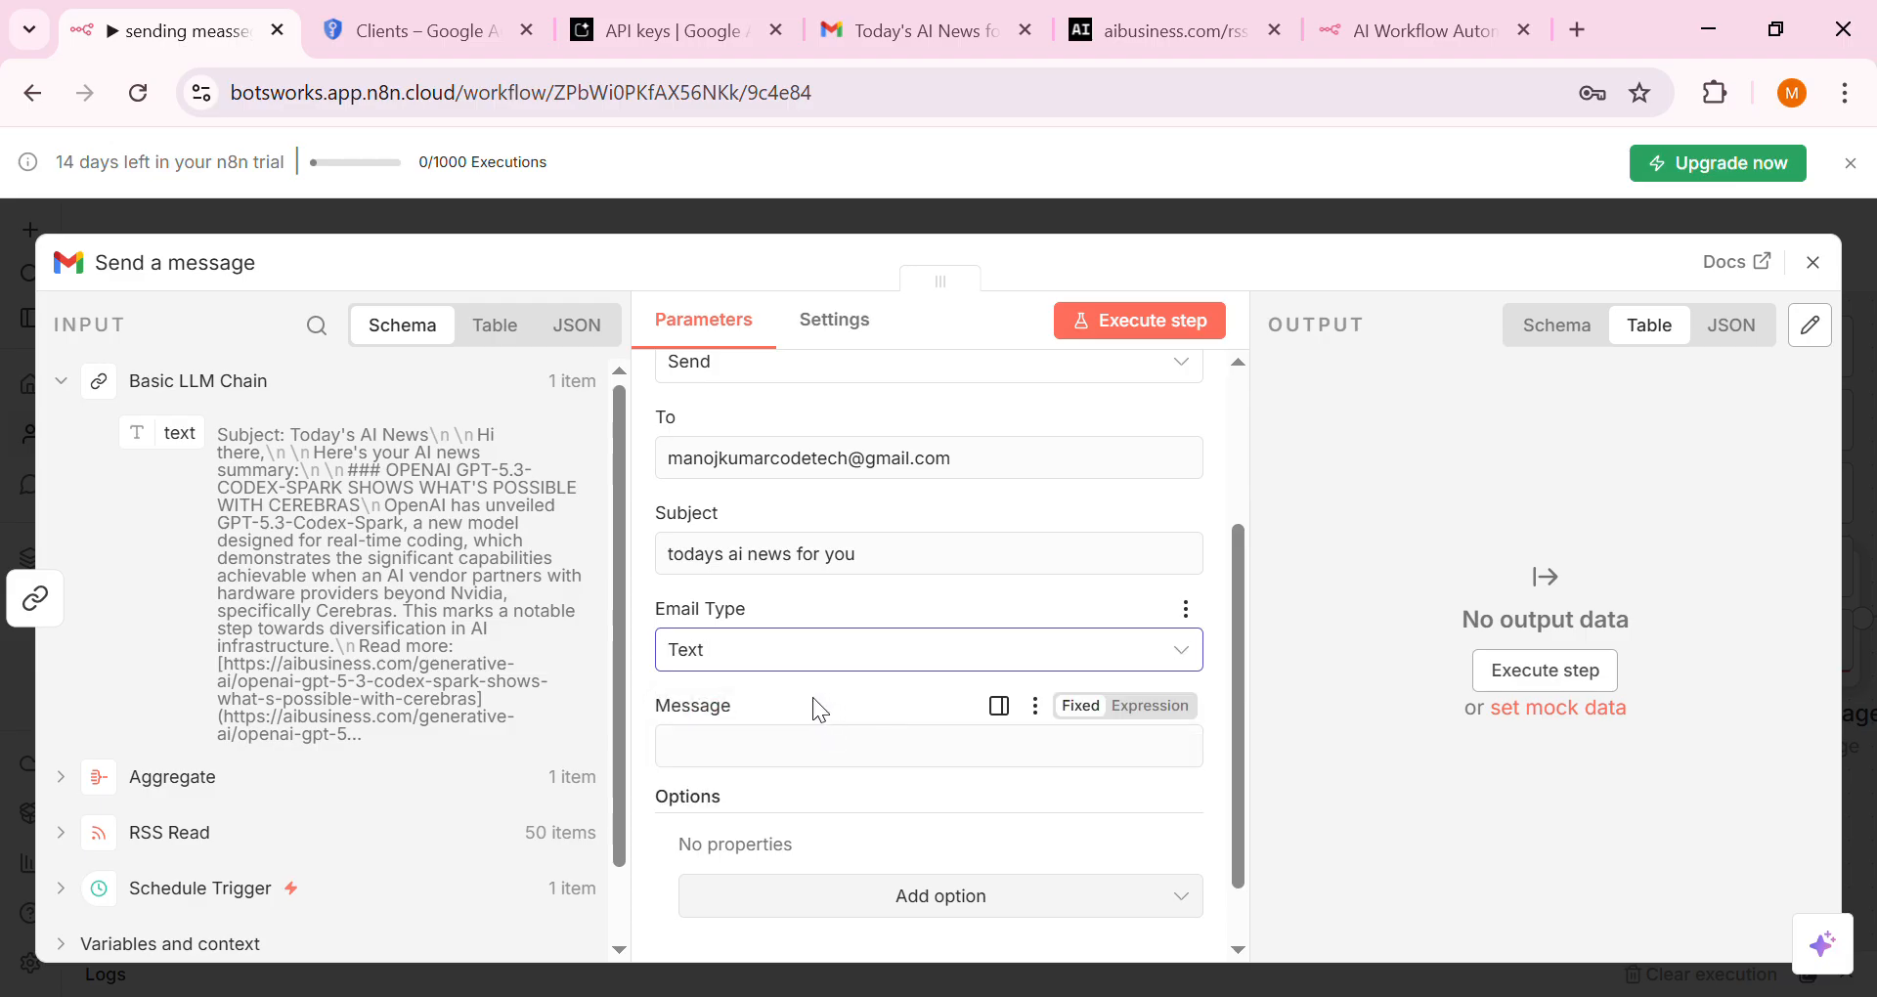
left_click(810, 747)
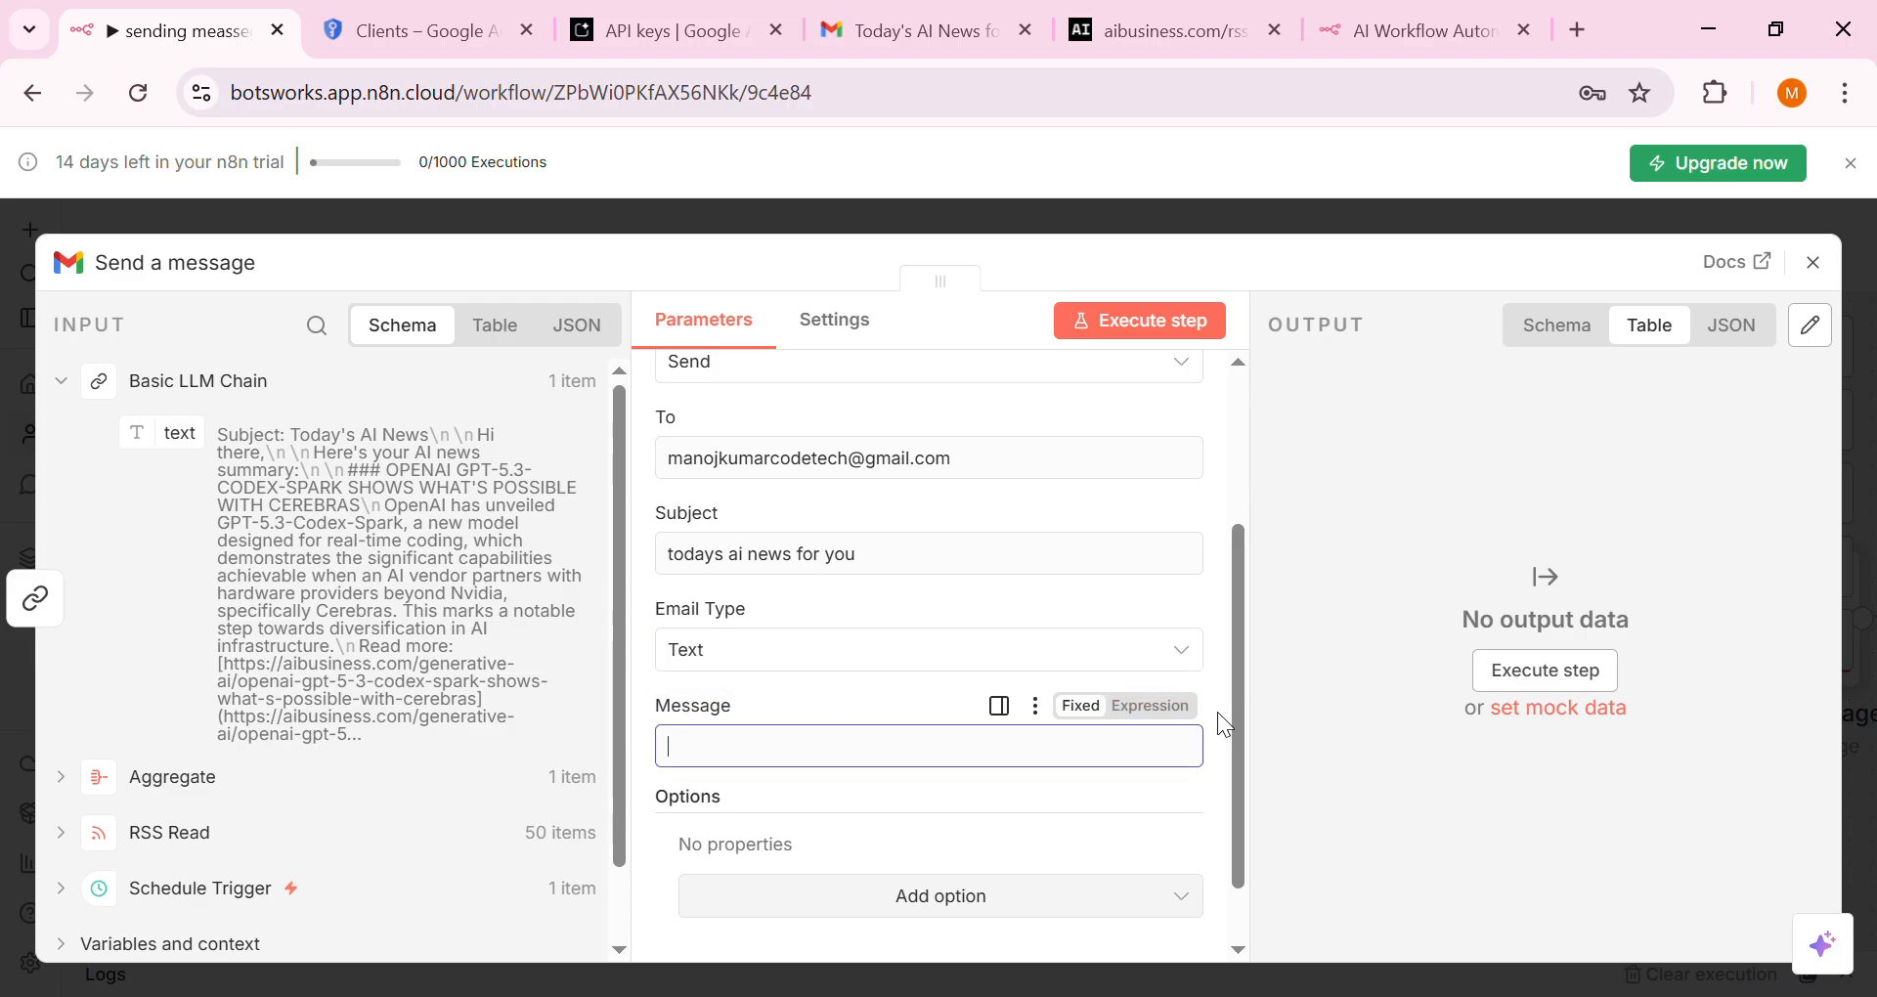
left_click_drag(1236, 734, 1250, 786)
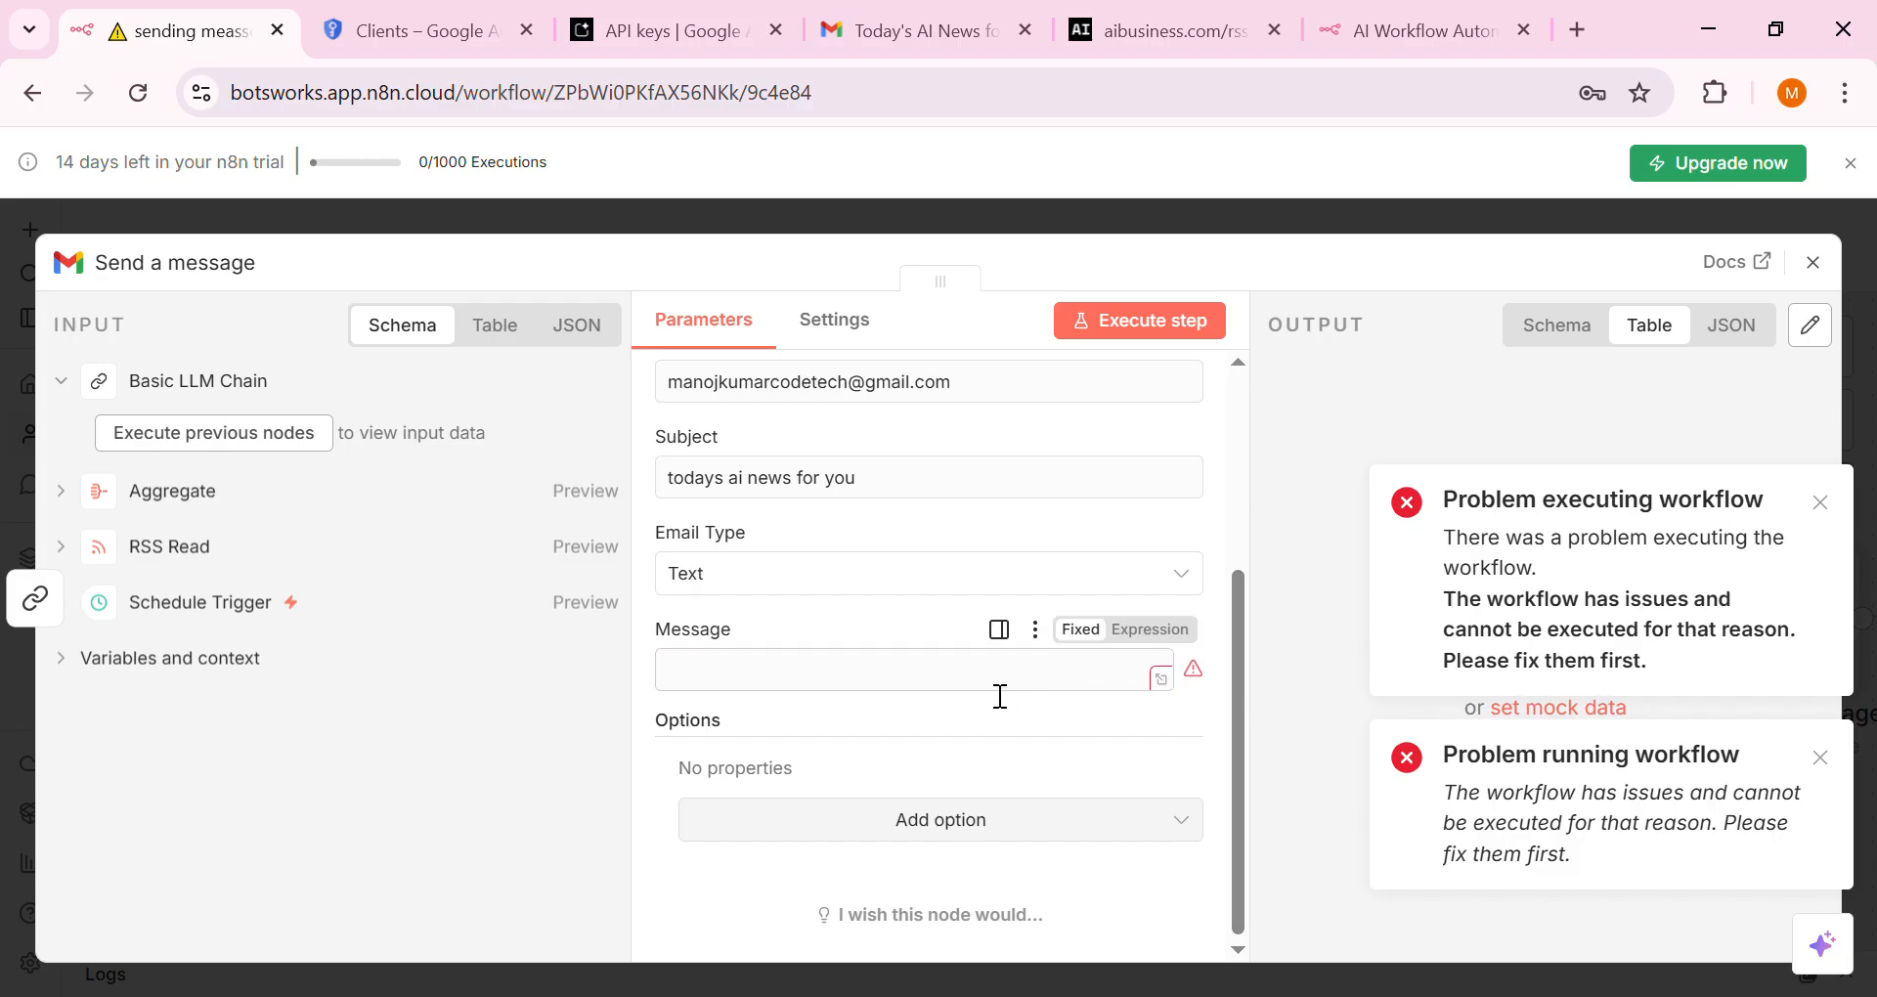
Set the Message to the LLM output {{ $json.text }} and test-send the email successfully
scroll(998, 695, "up", 3)
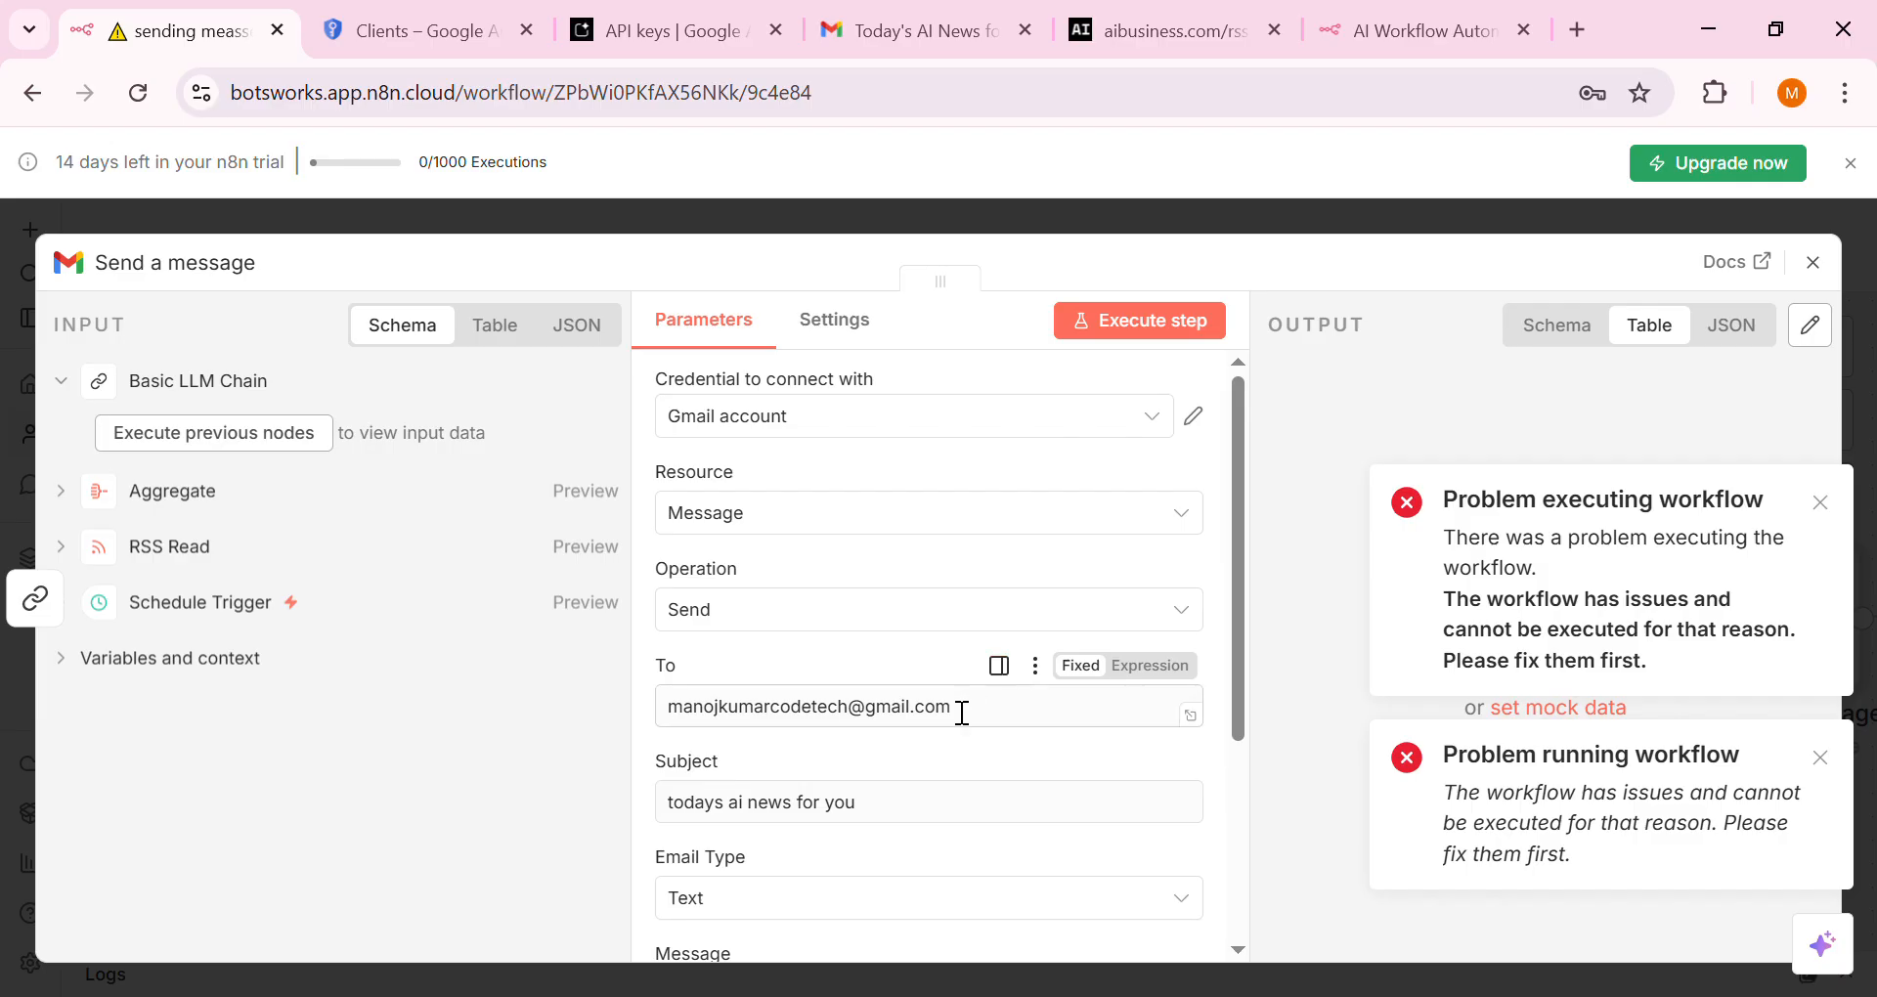
scroll(968, 708, "down", 3)
left_click(886, 668)
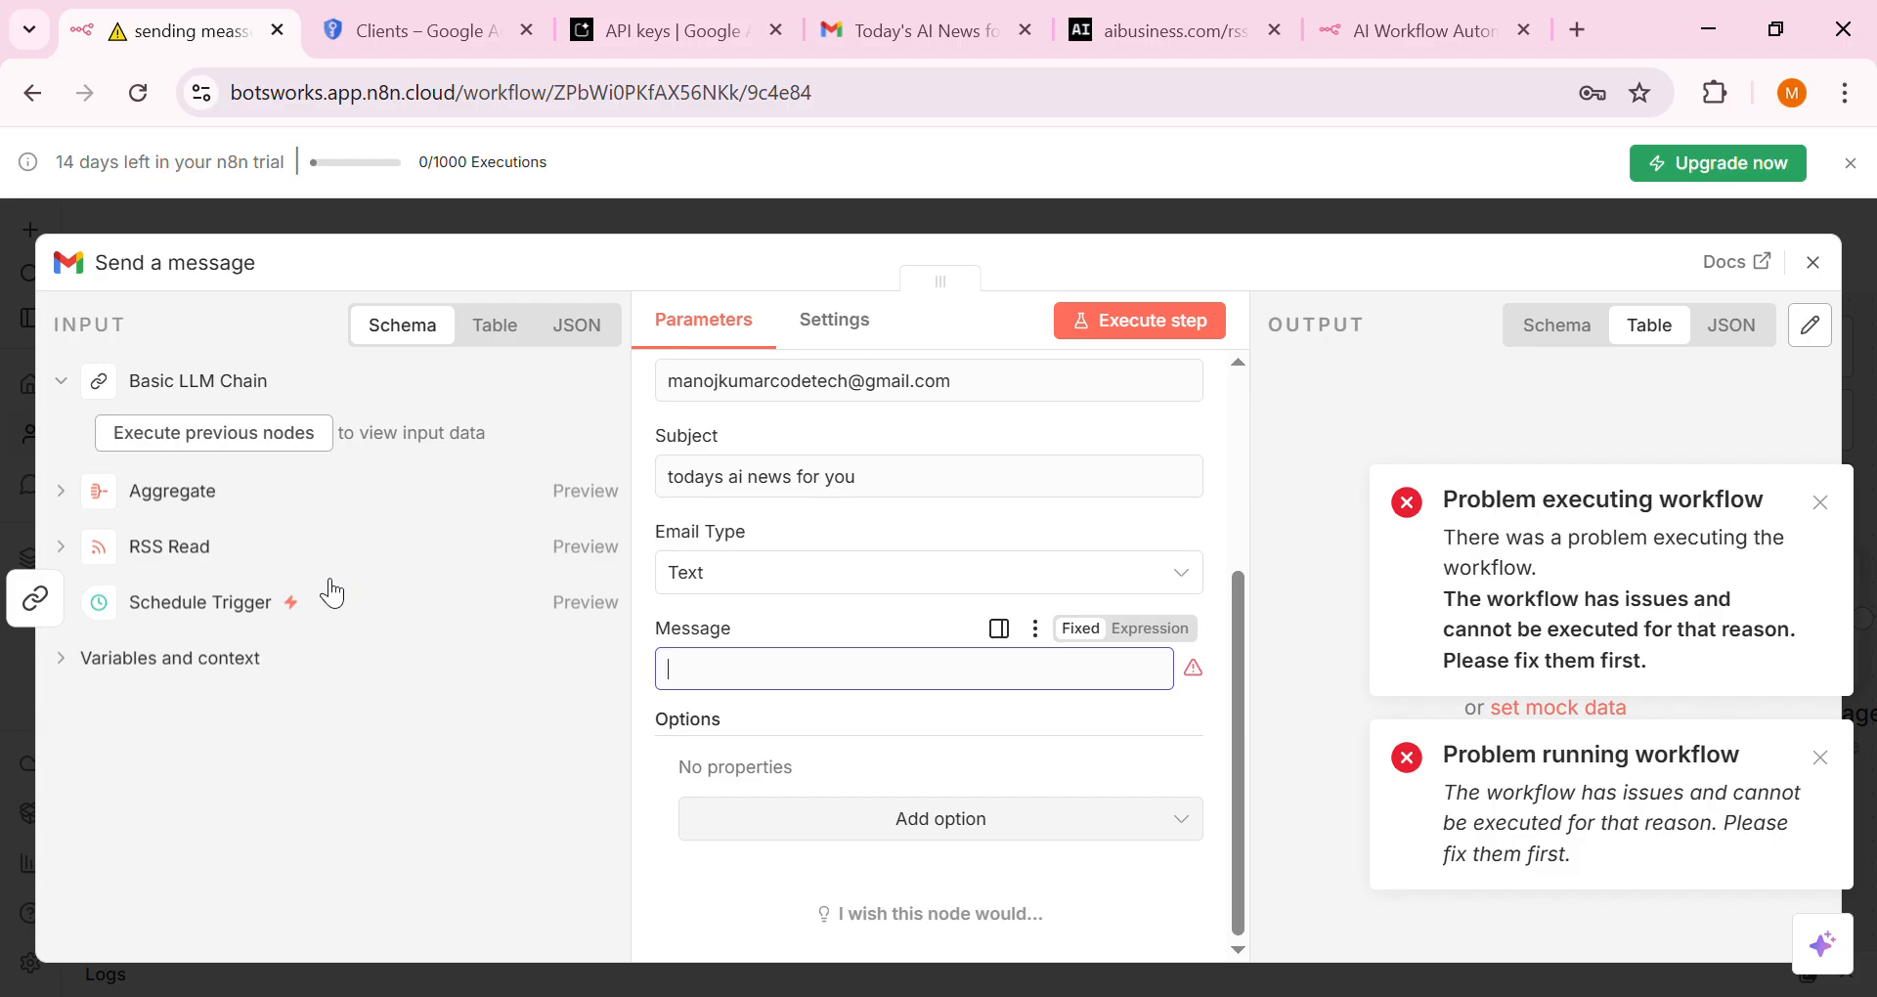
left_click(180, 393)
left_click(178, 395)
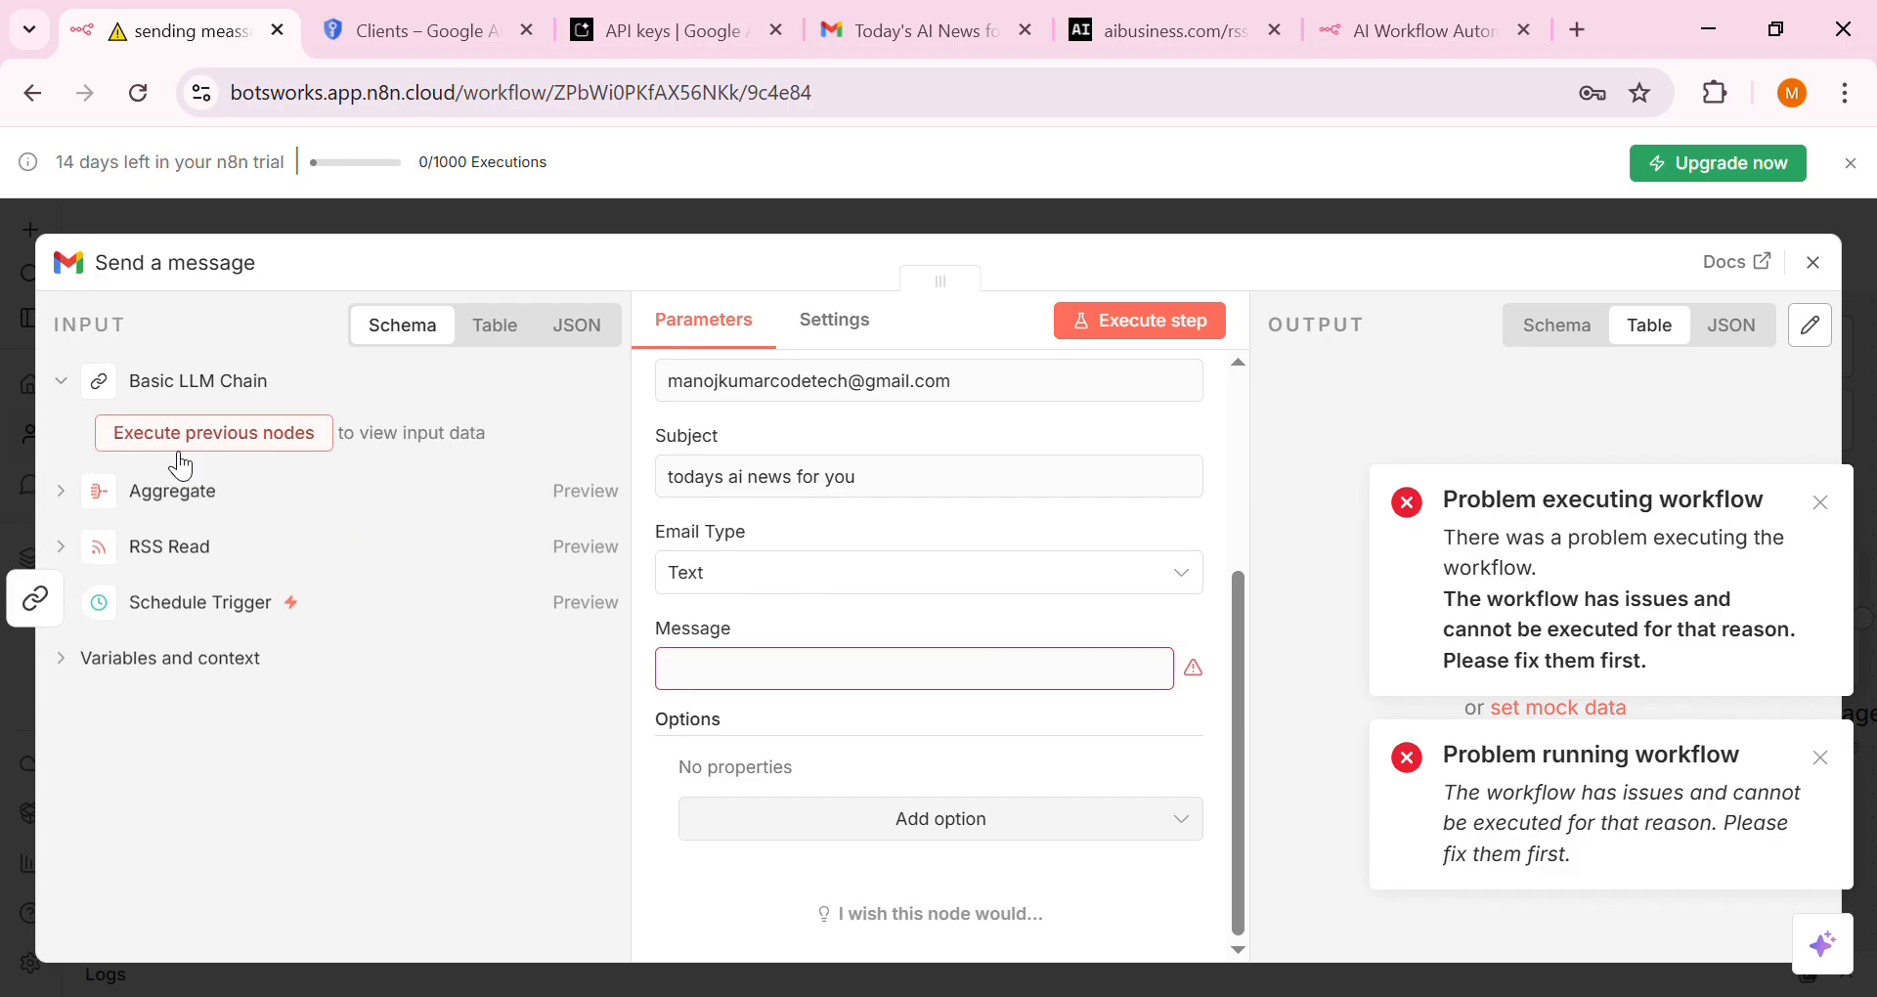
left_click(169, 436)
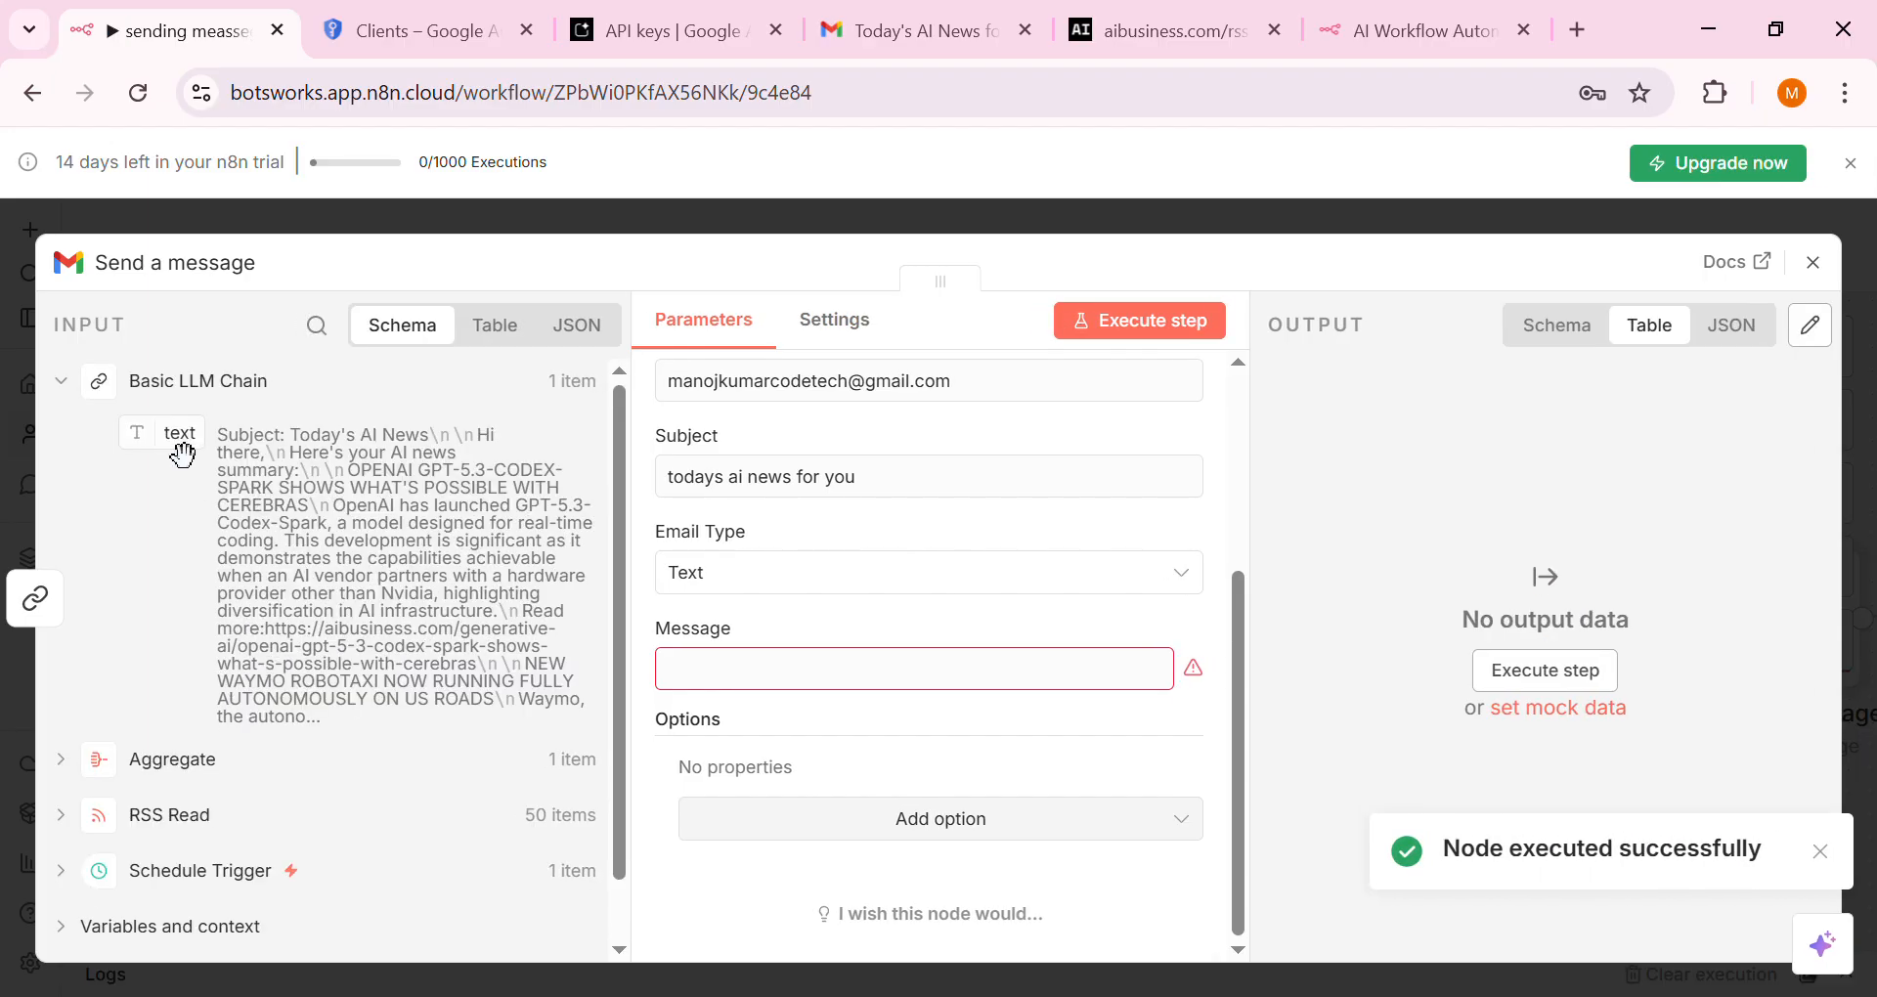
left_click_drag(182, 455, 751, 691)
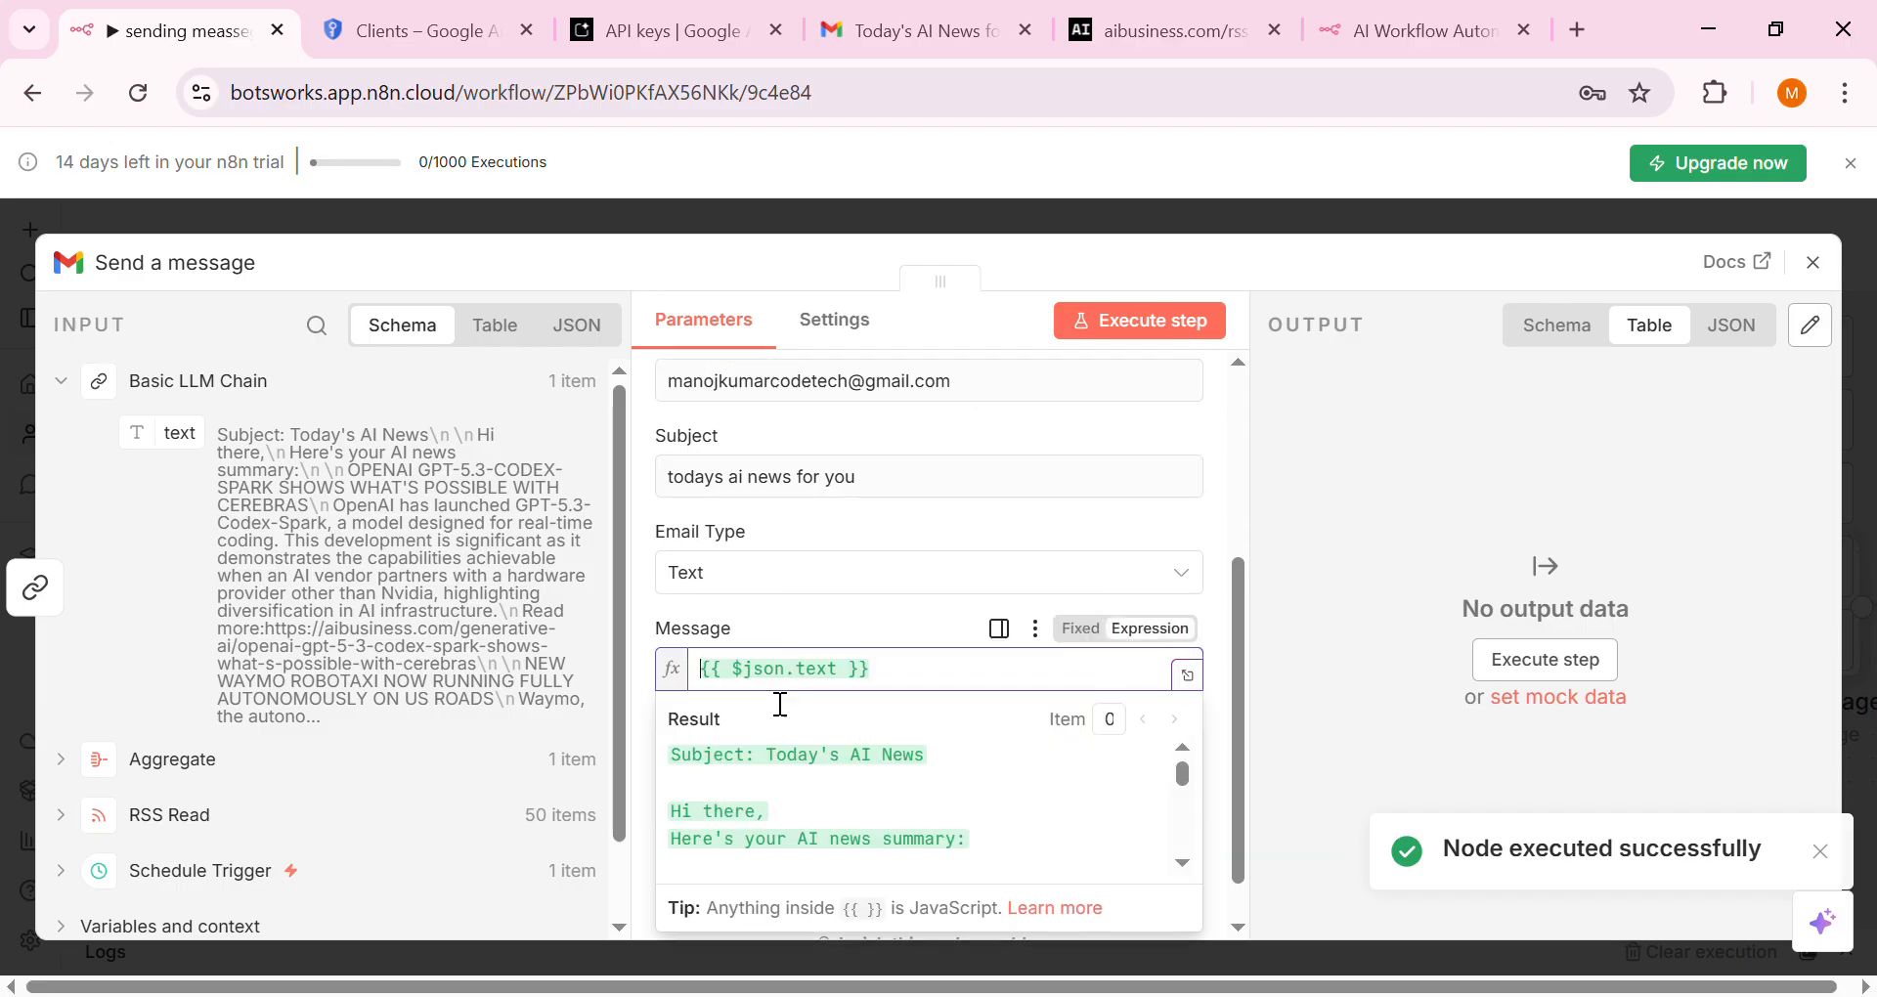
left_click(1159, 334)
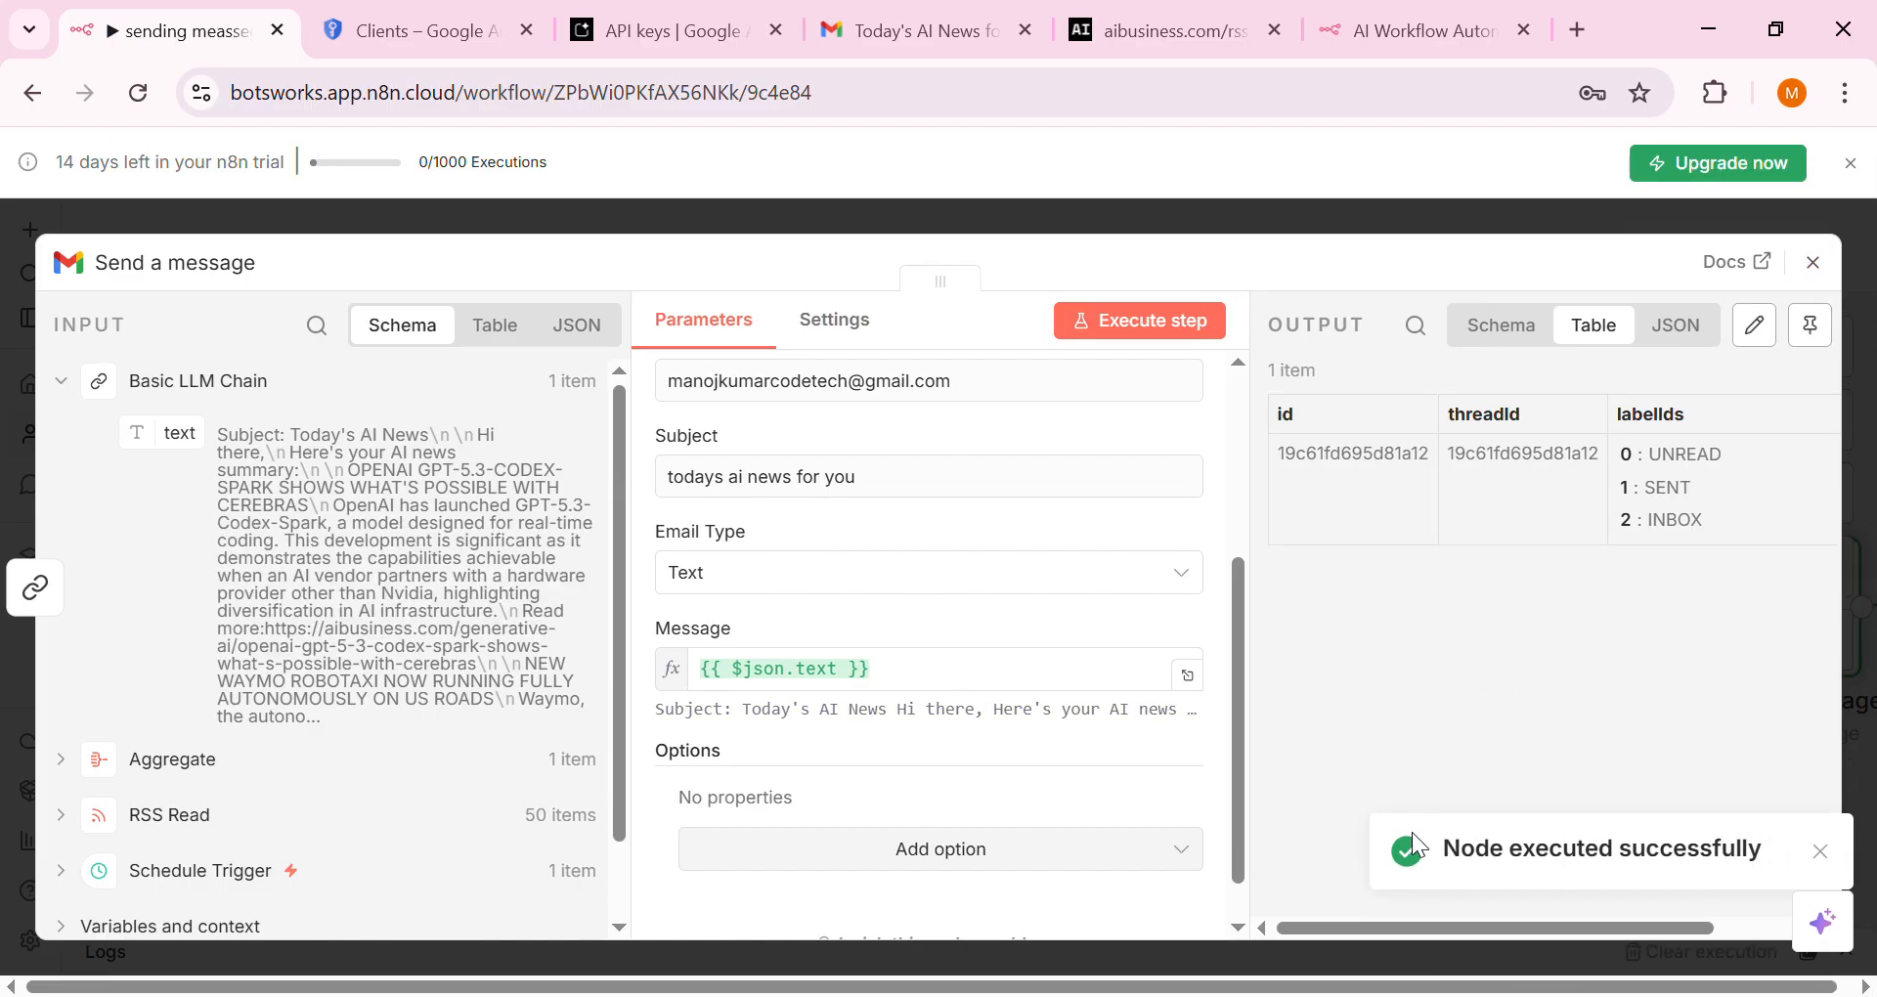
left_click(1819, 262)
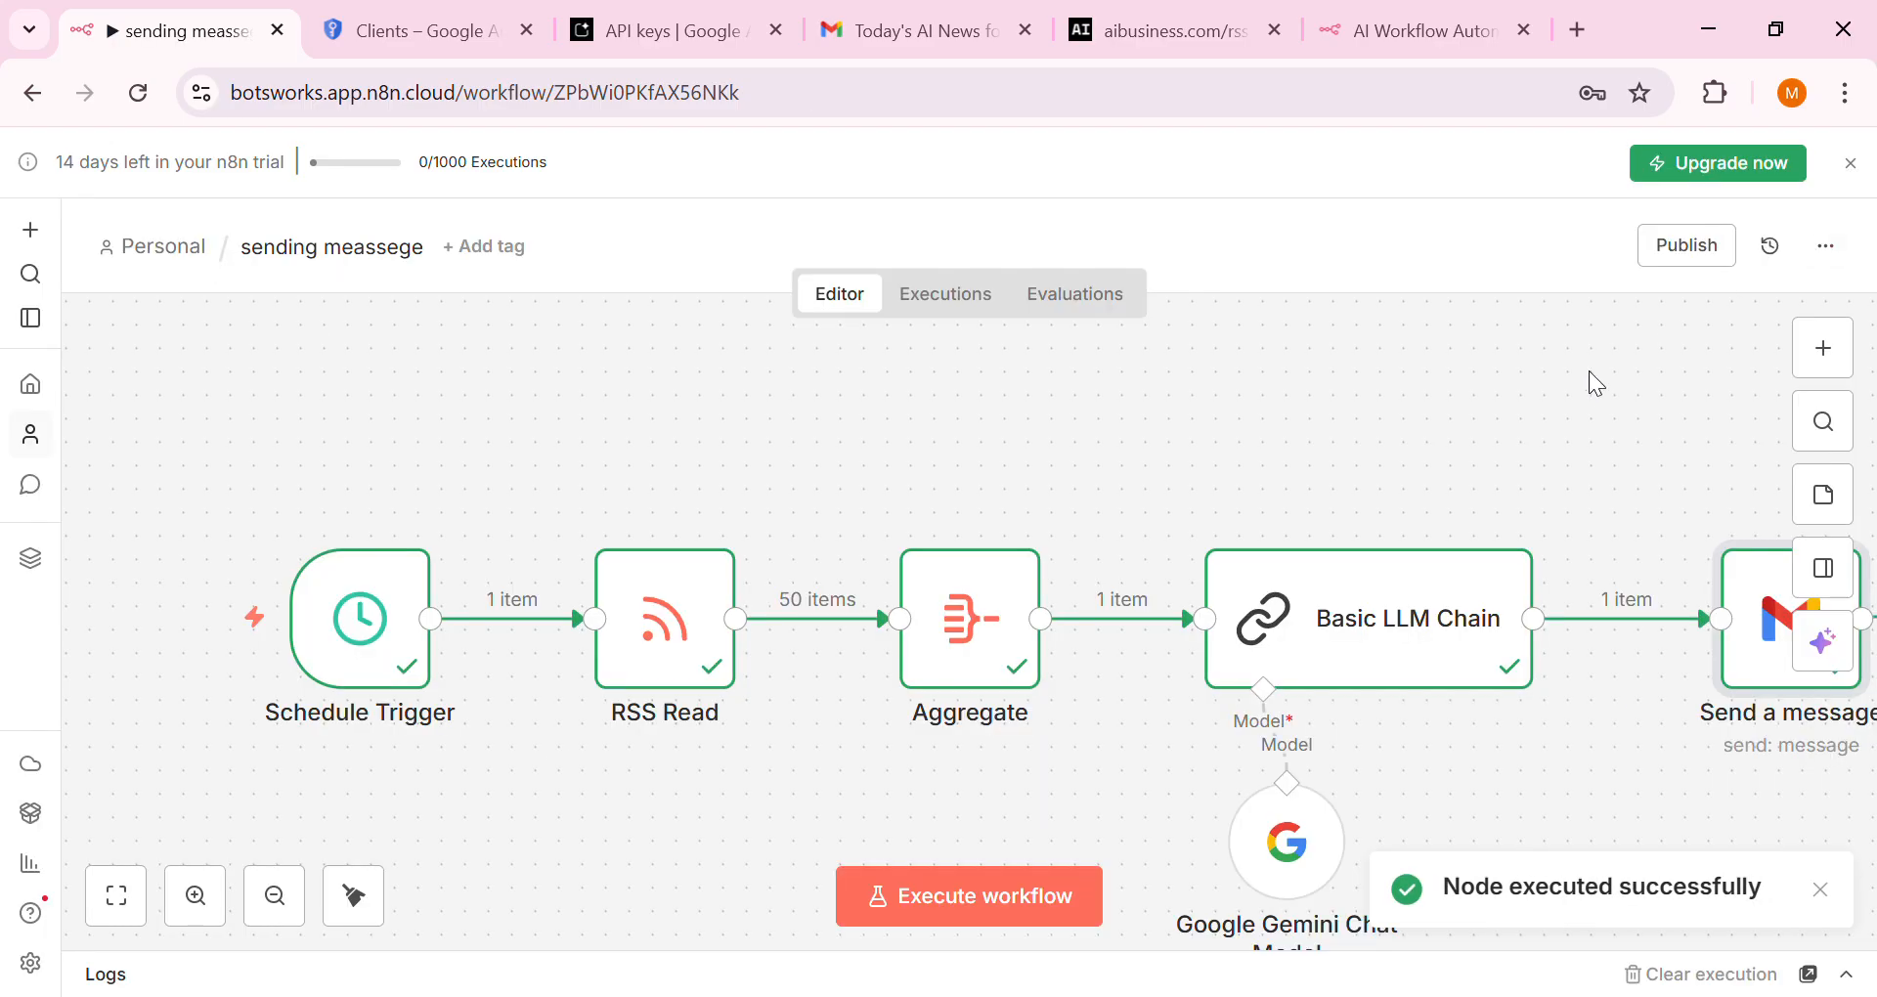
Refresh the Gmail inbox and read through the received 'todays ai news for you' digest
left_click(1007, 31)
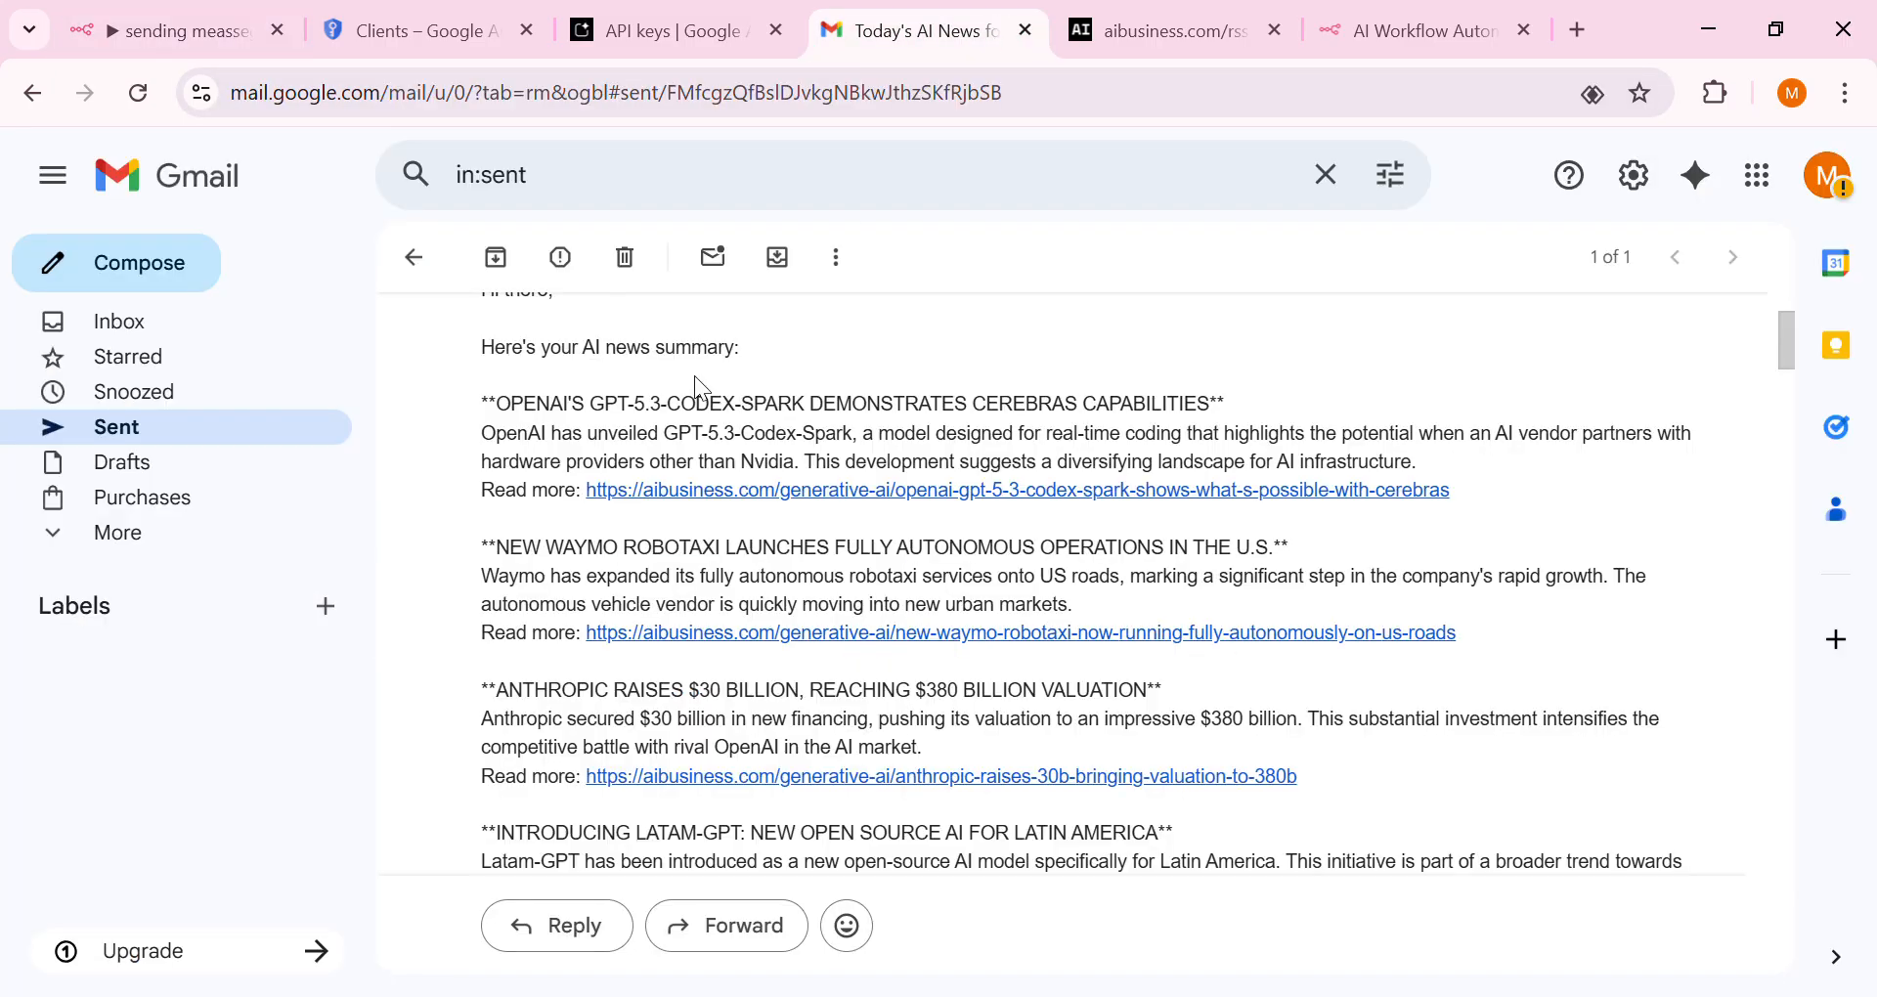
left_click(181, 323)
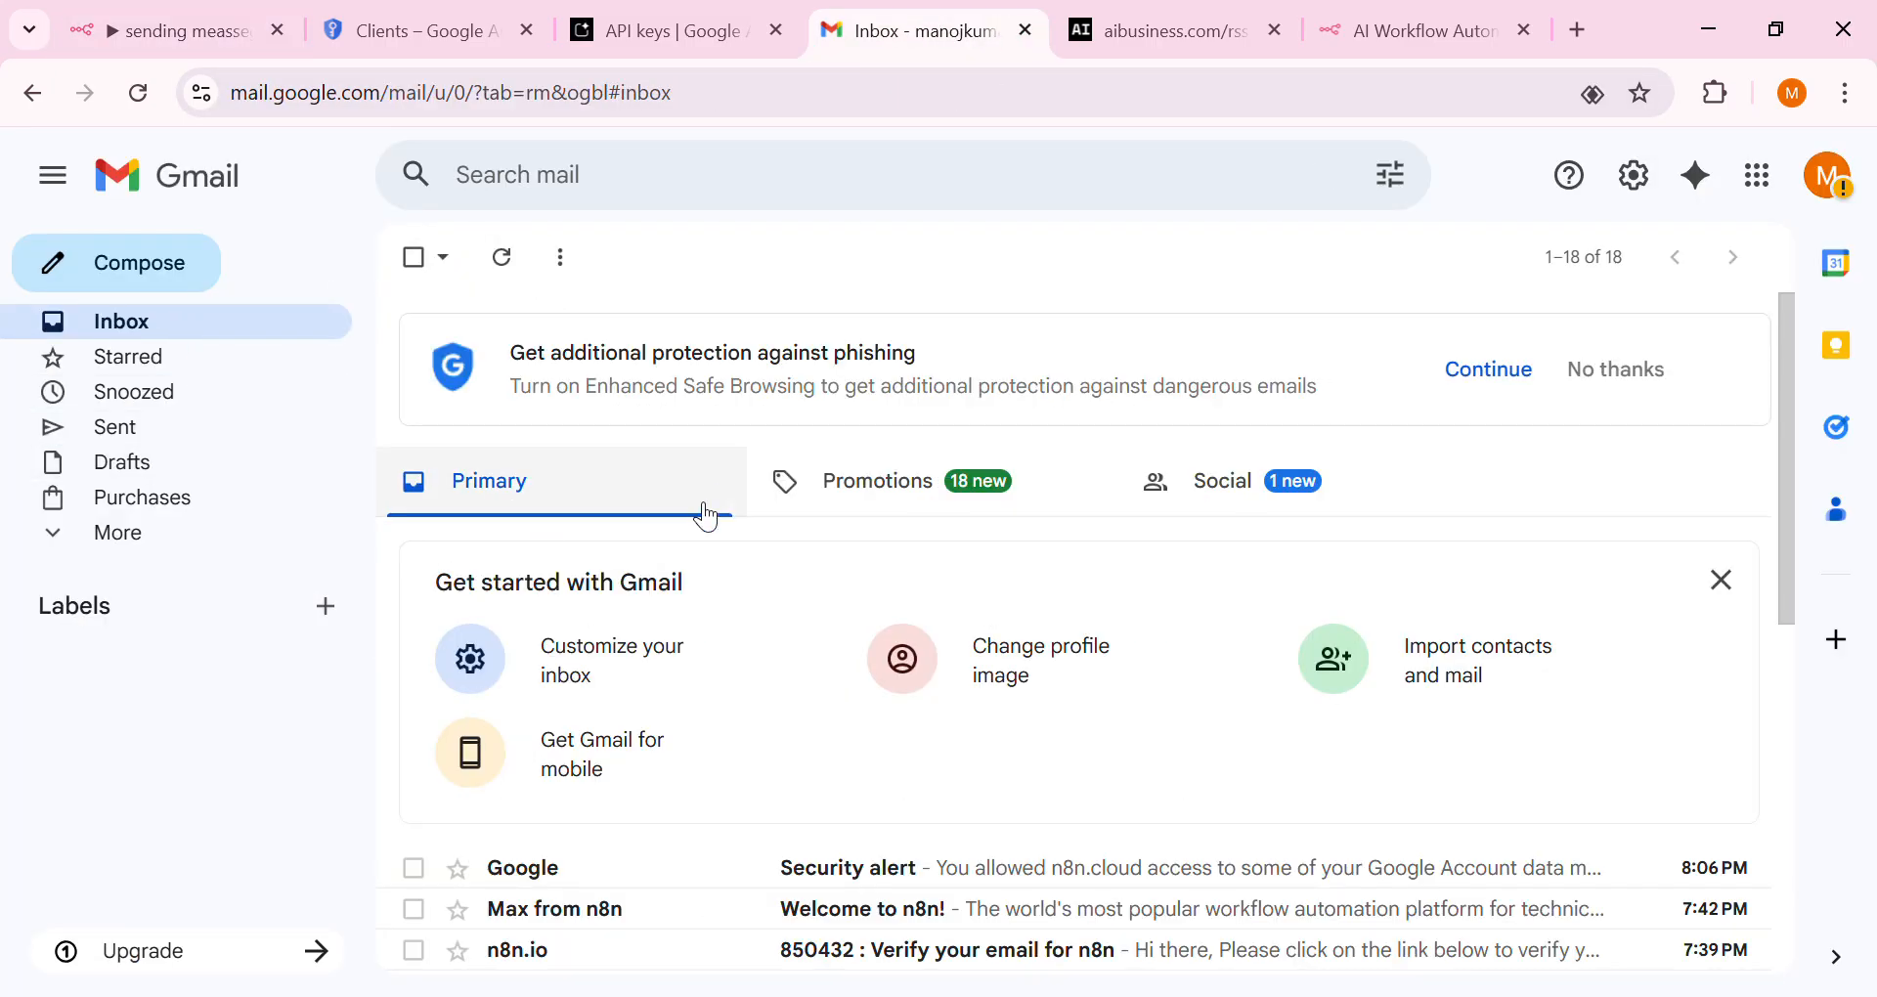
scroll(650, 671, "down", 8)
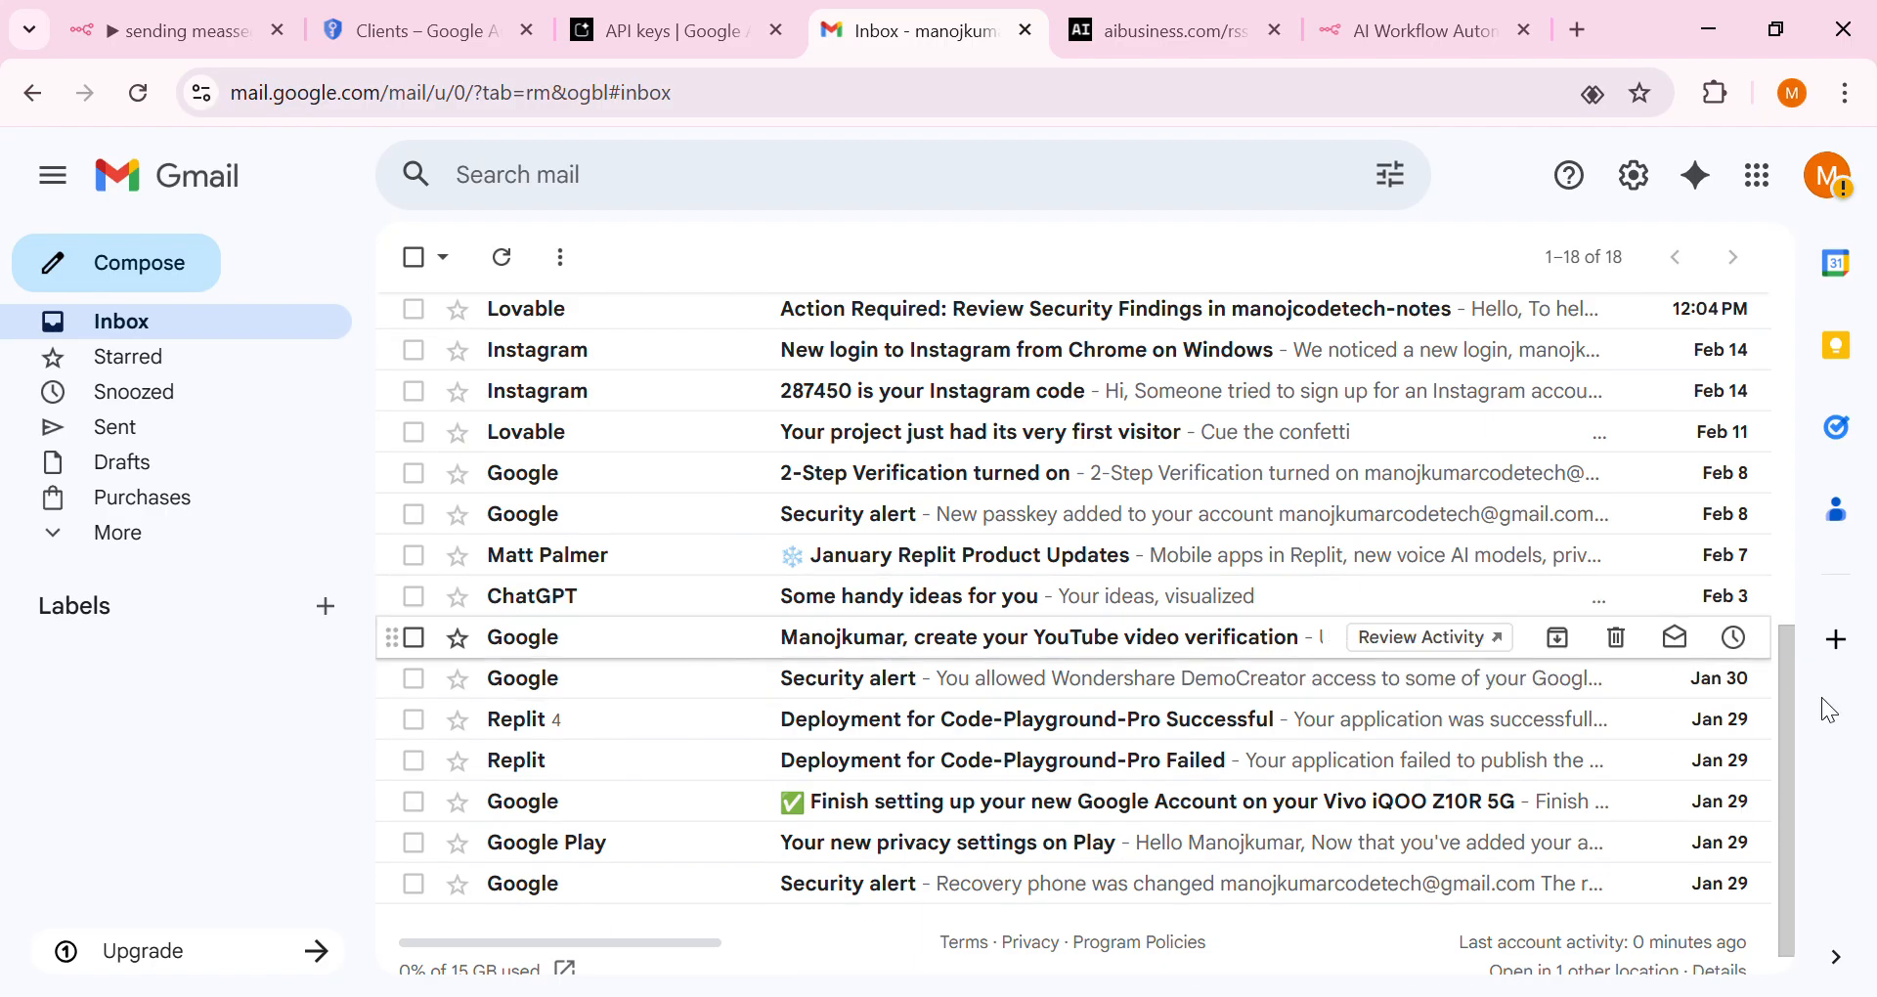
left_click_drag(1793, 869, 1787, 678)
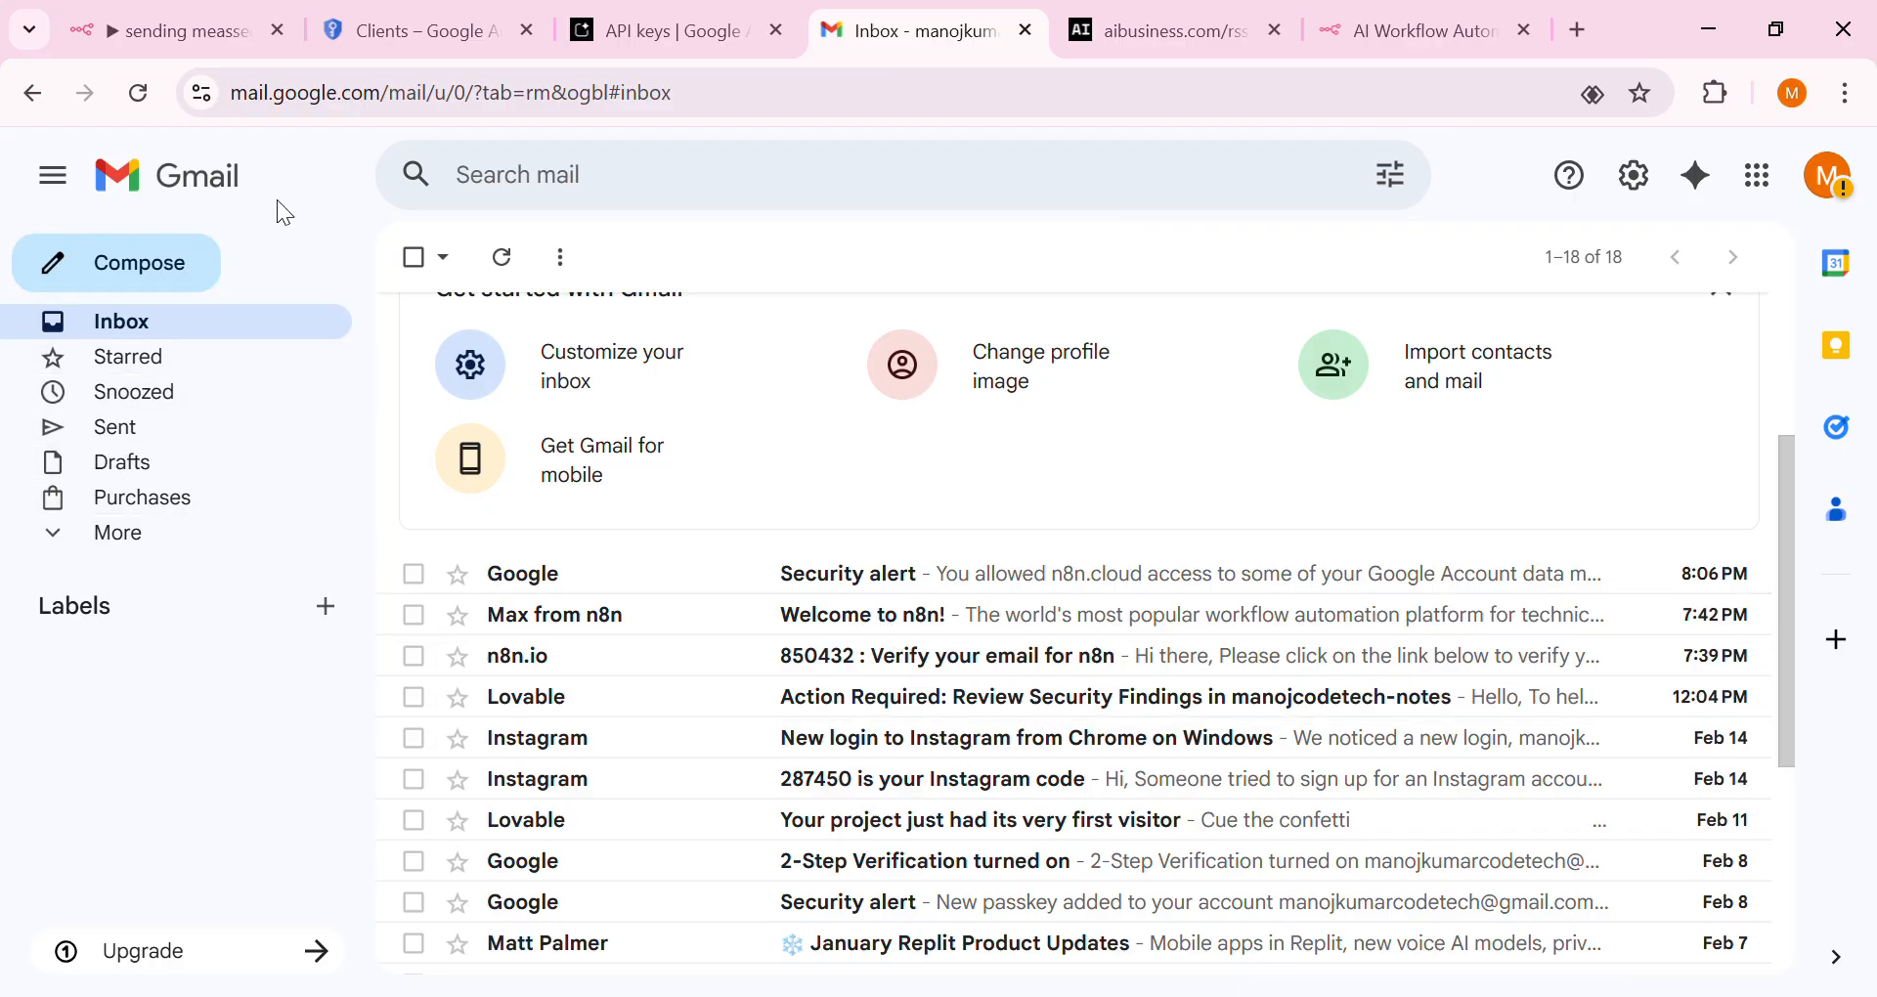
left_click(141, 97)
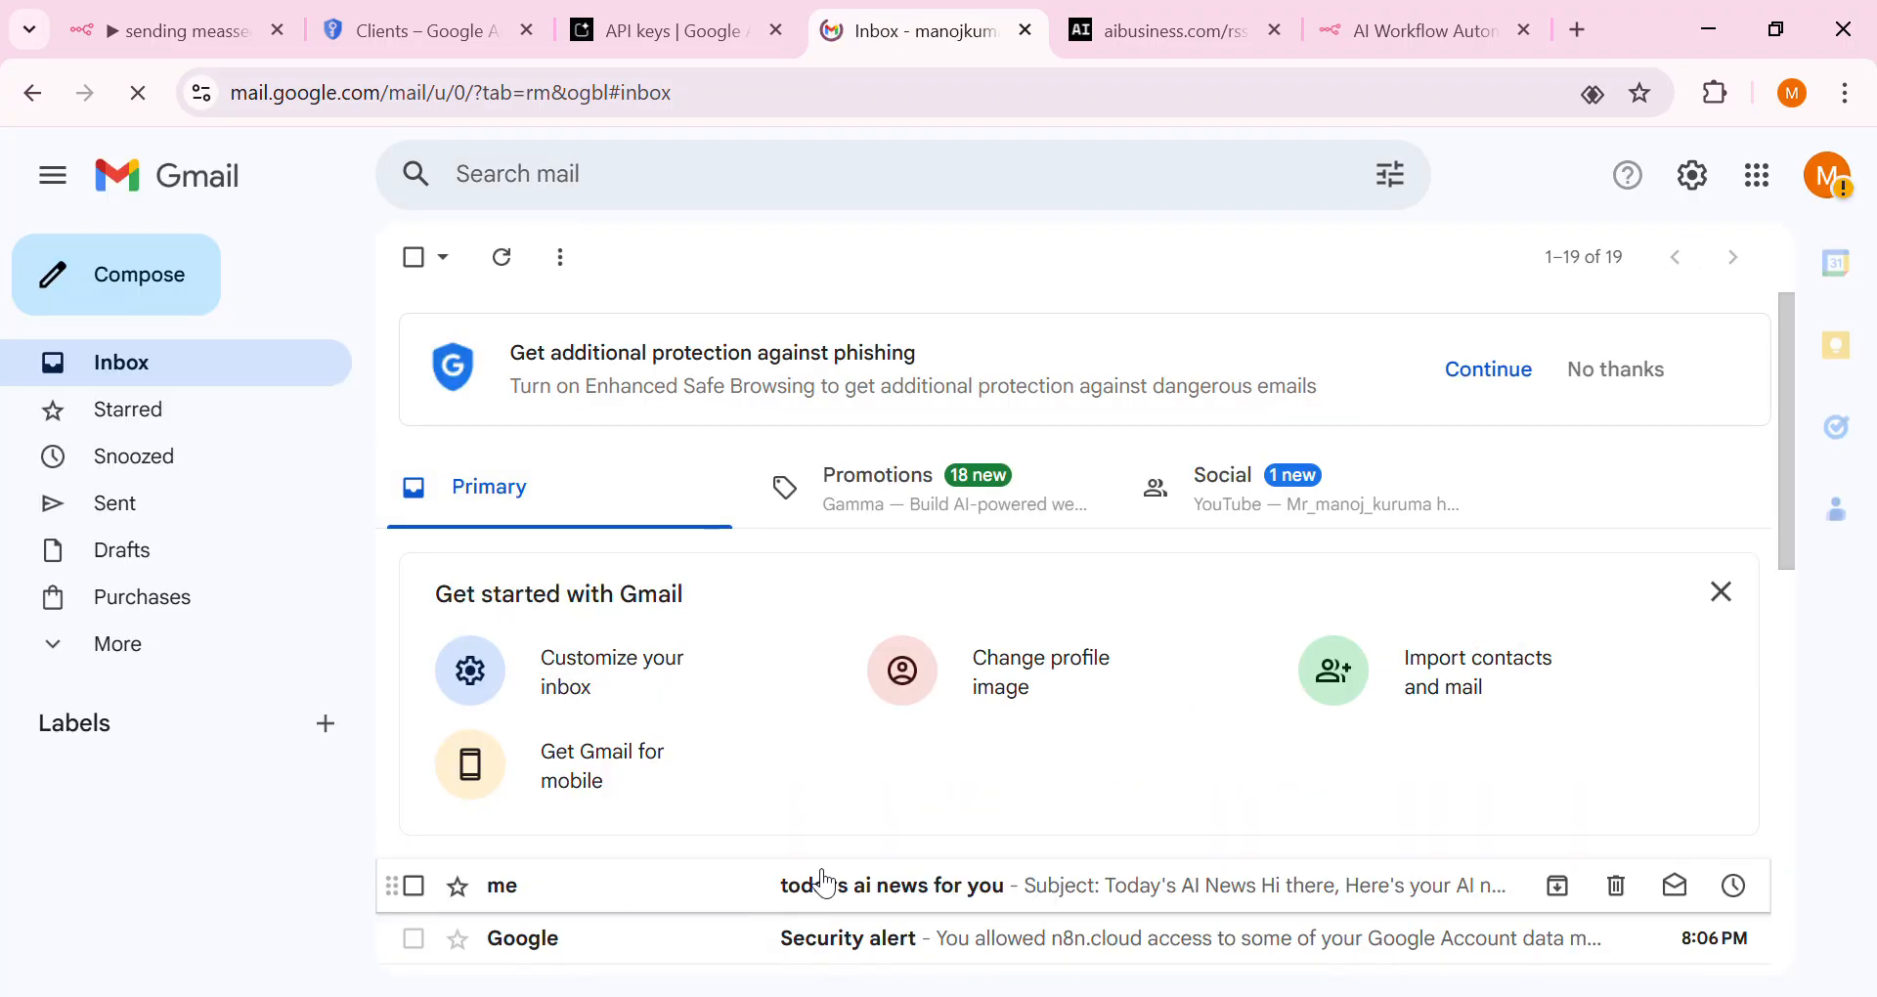
left_click(818, 885)
scroll(689, 626, "down", 5)
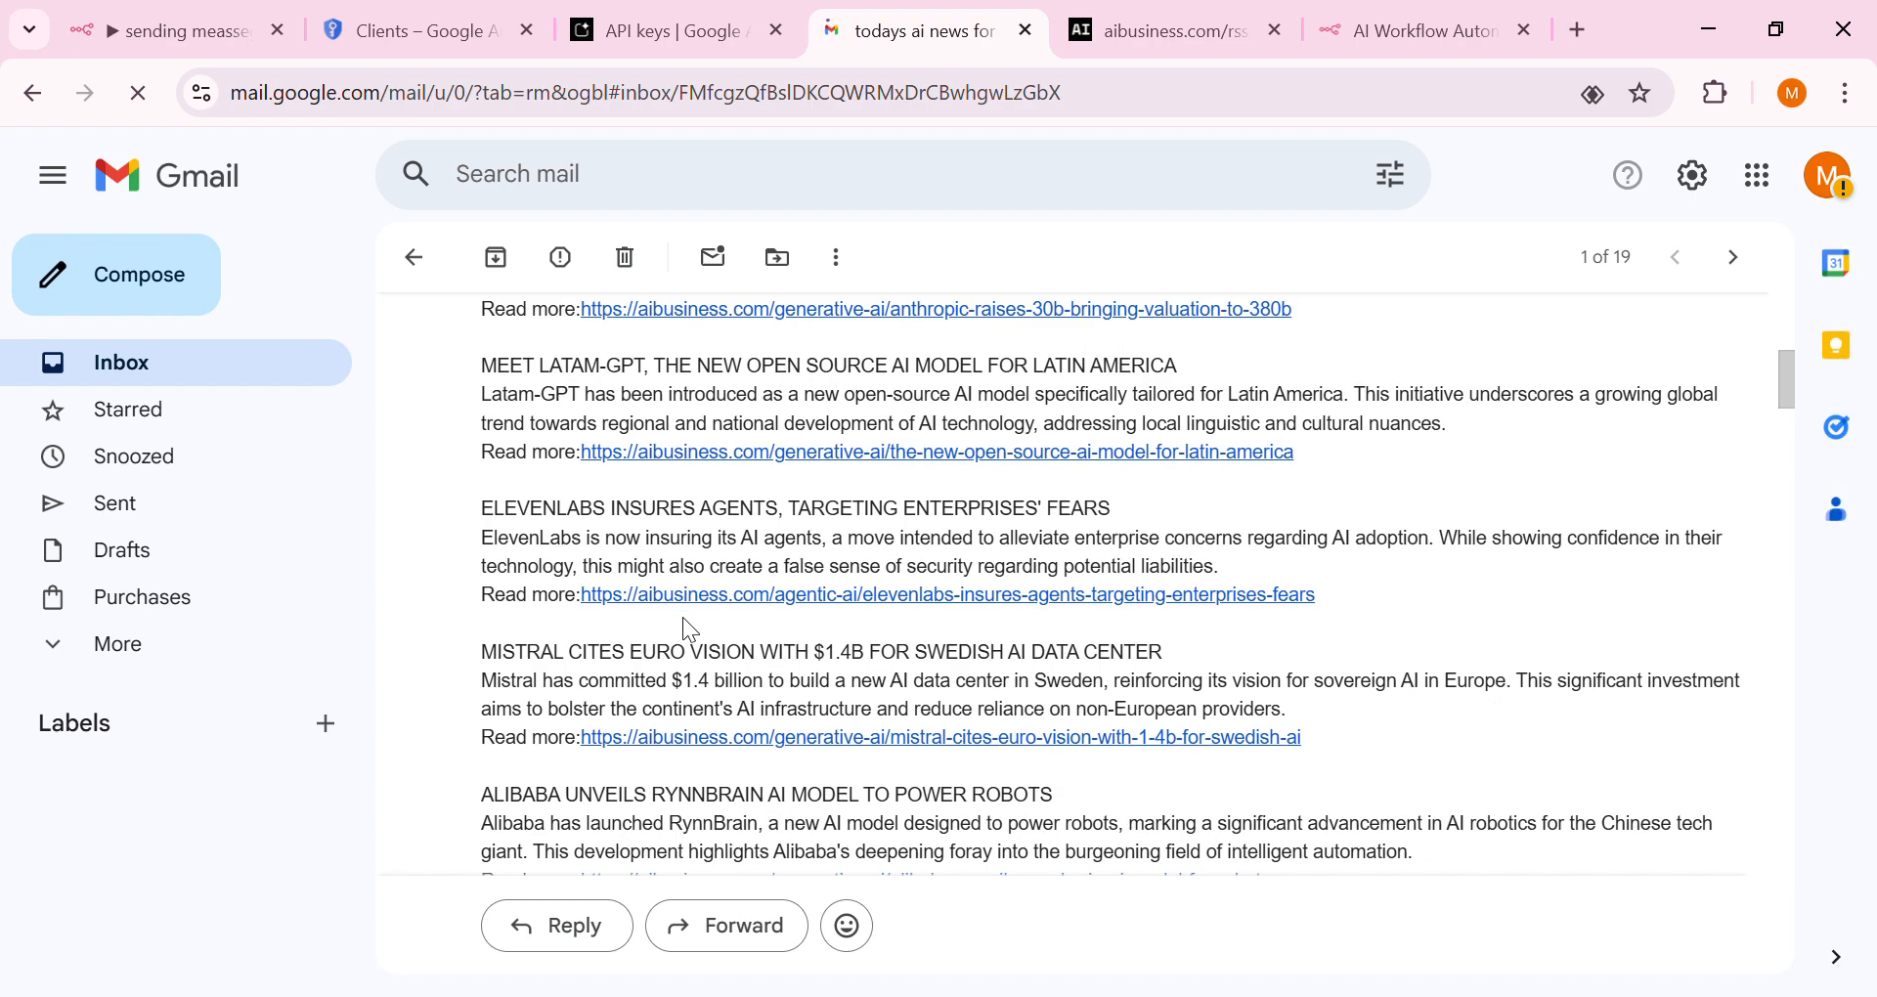
scroll(690, 628, "down", 5)
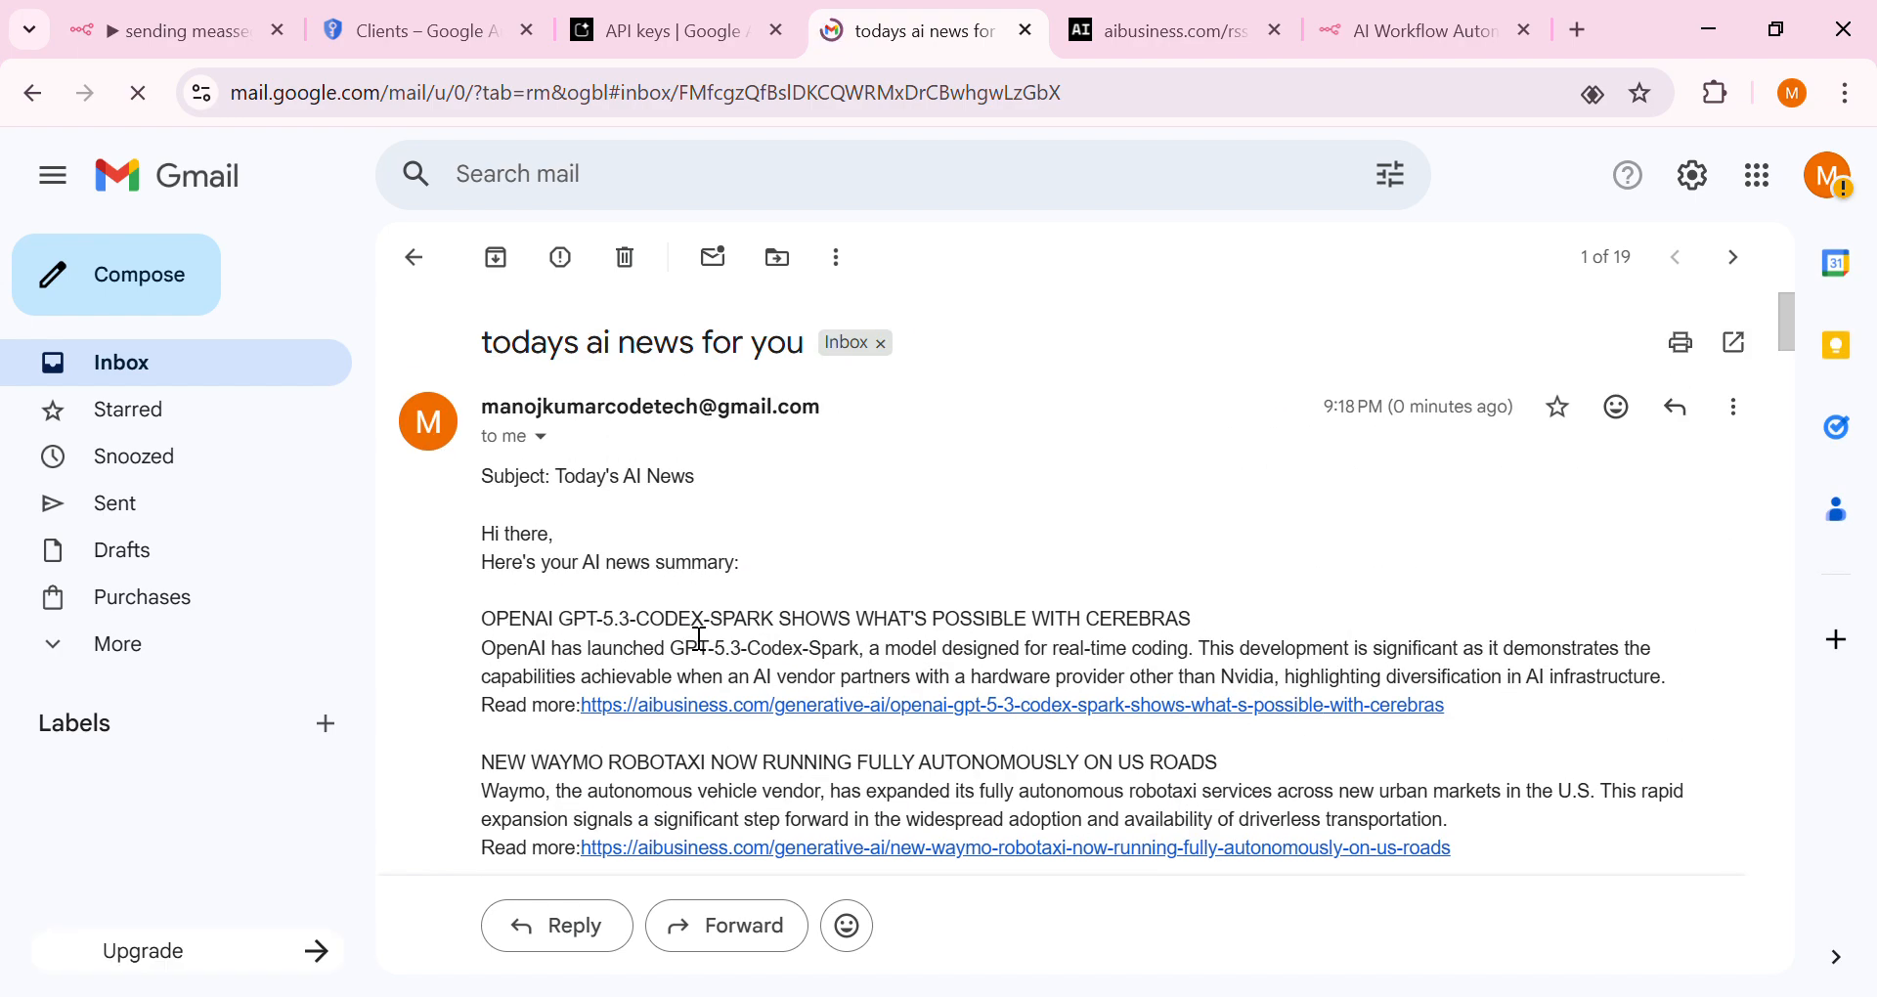
scroll(698, 649, "down", 8)
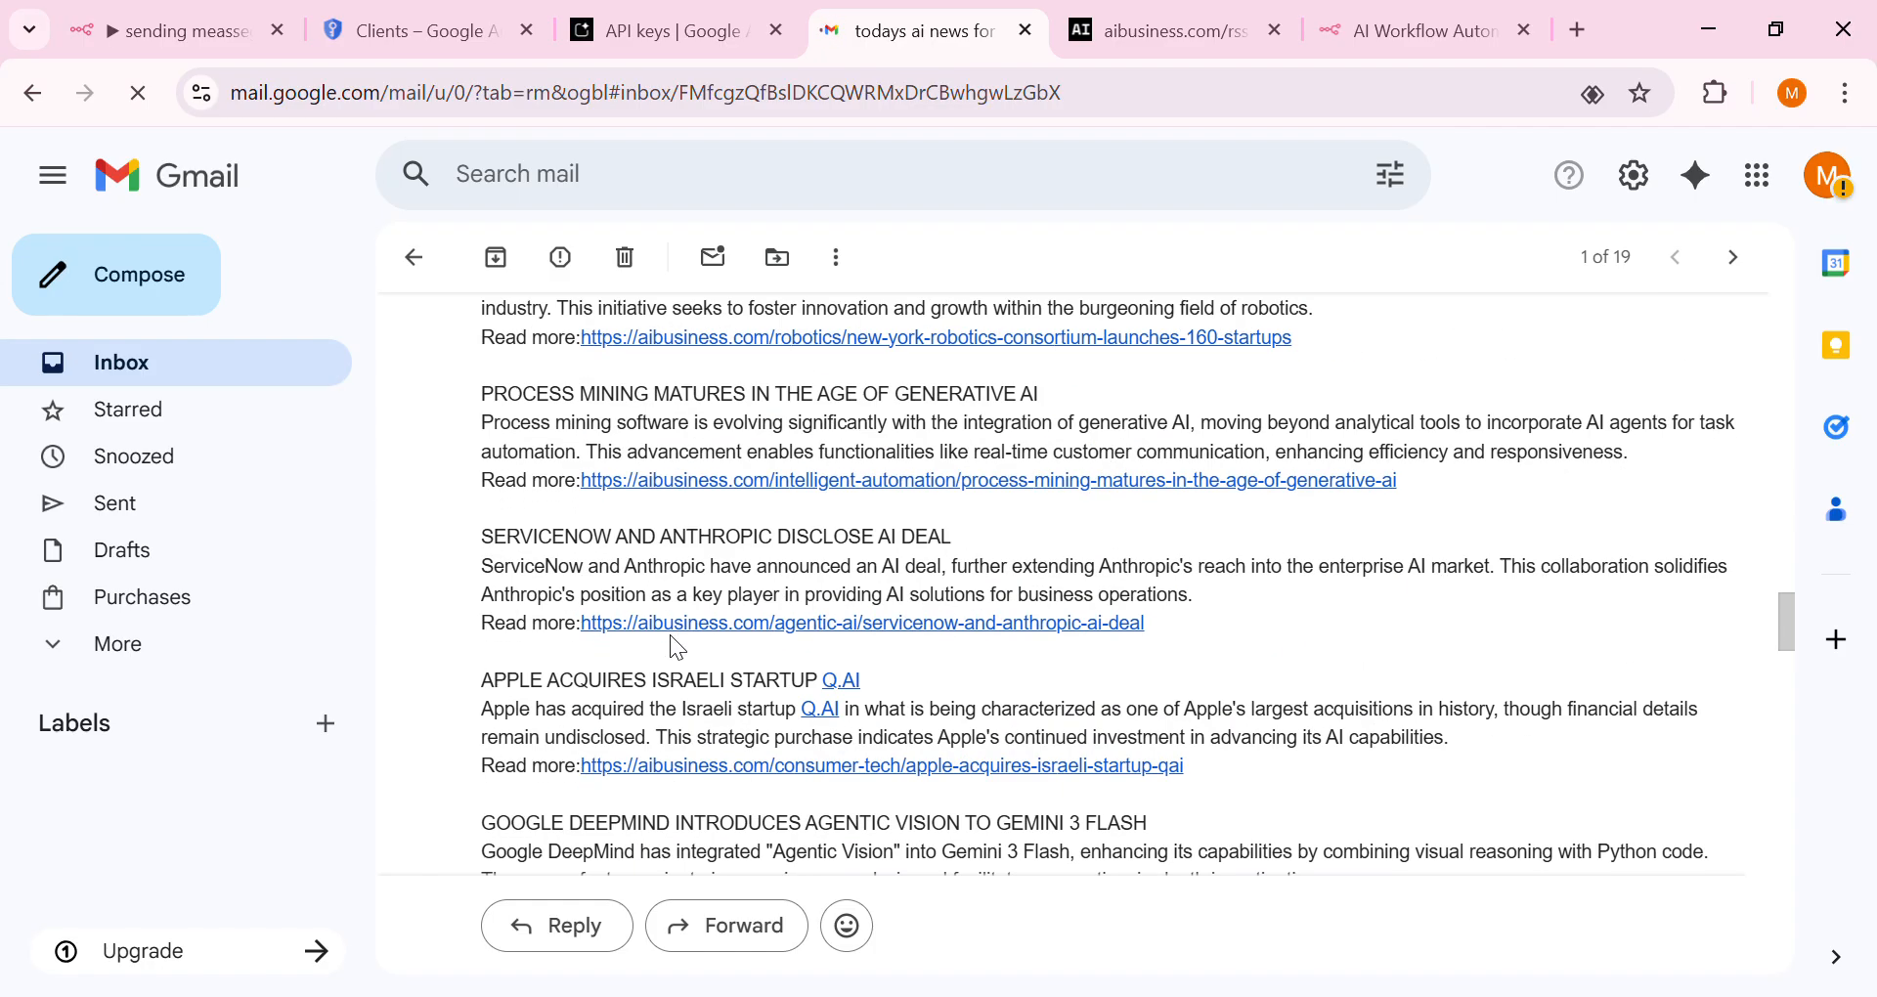
scroll(612, 641, "down", 5)
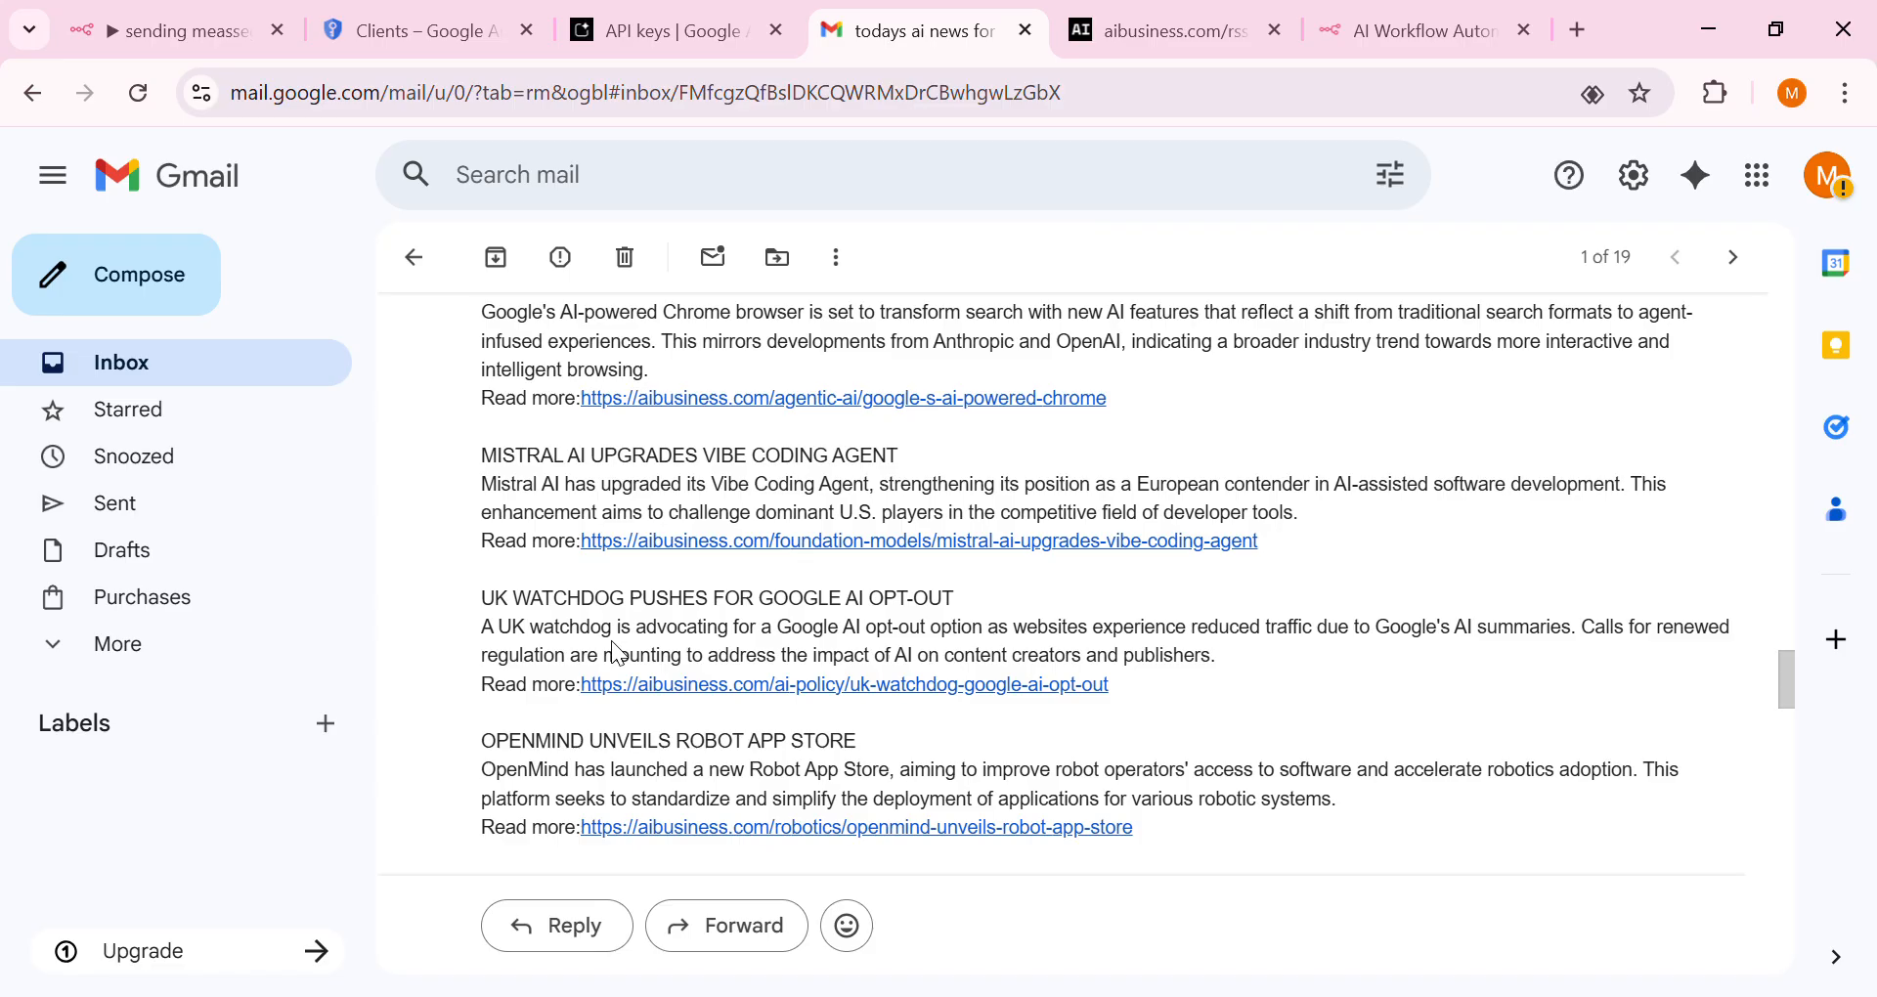
left_click(176, 30)
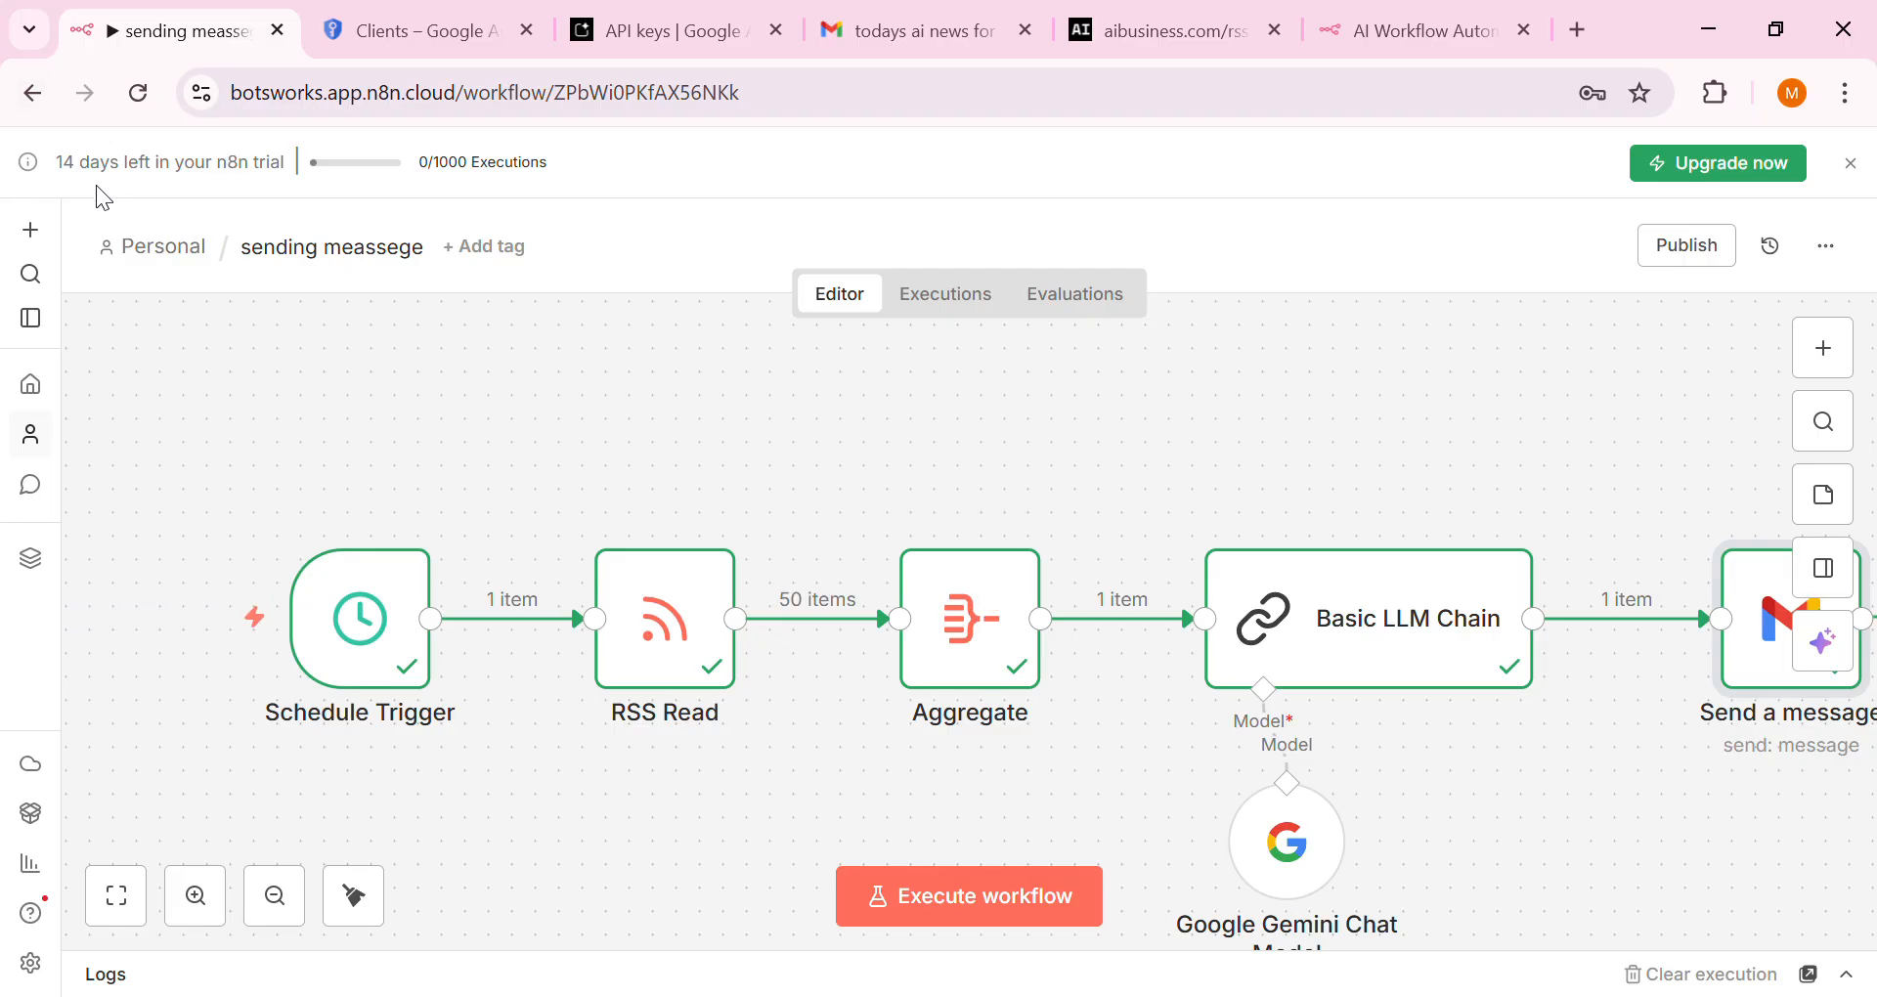
Zoom out over the completed workflow, then switch to the aibusiness.com/rss.xml tab
mouse_move(414, 591)
scroll(1561, 753, "down", 5)
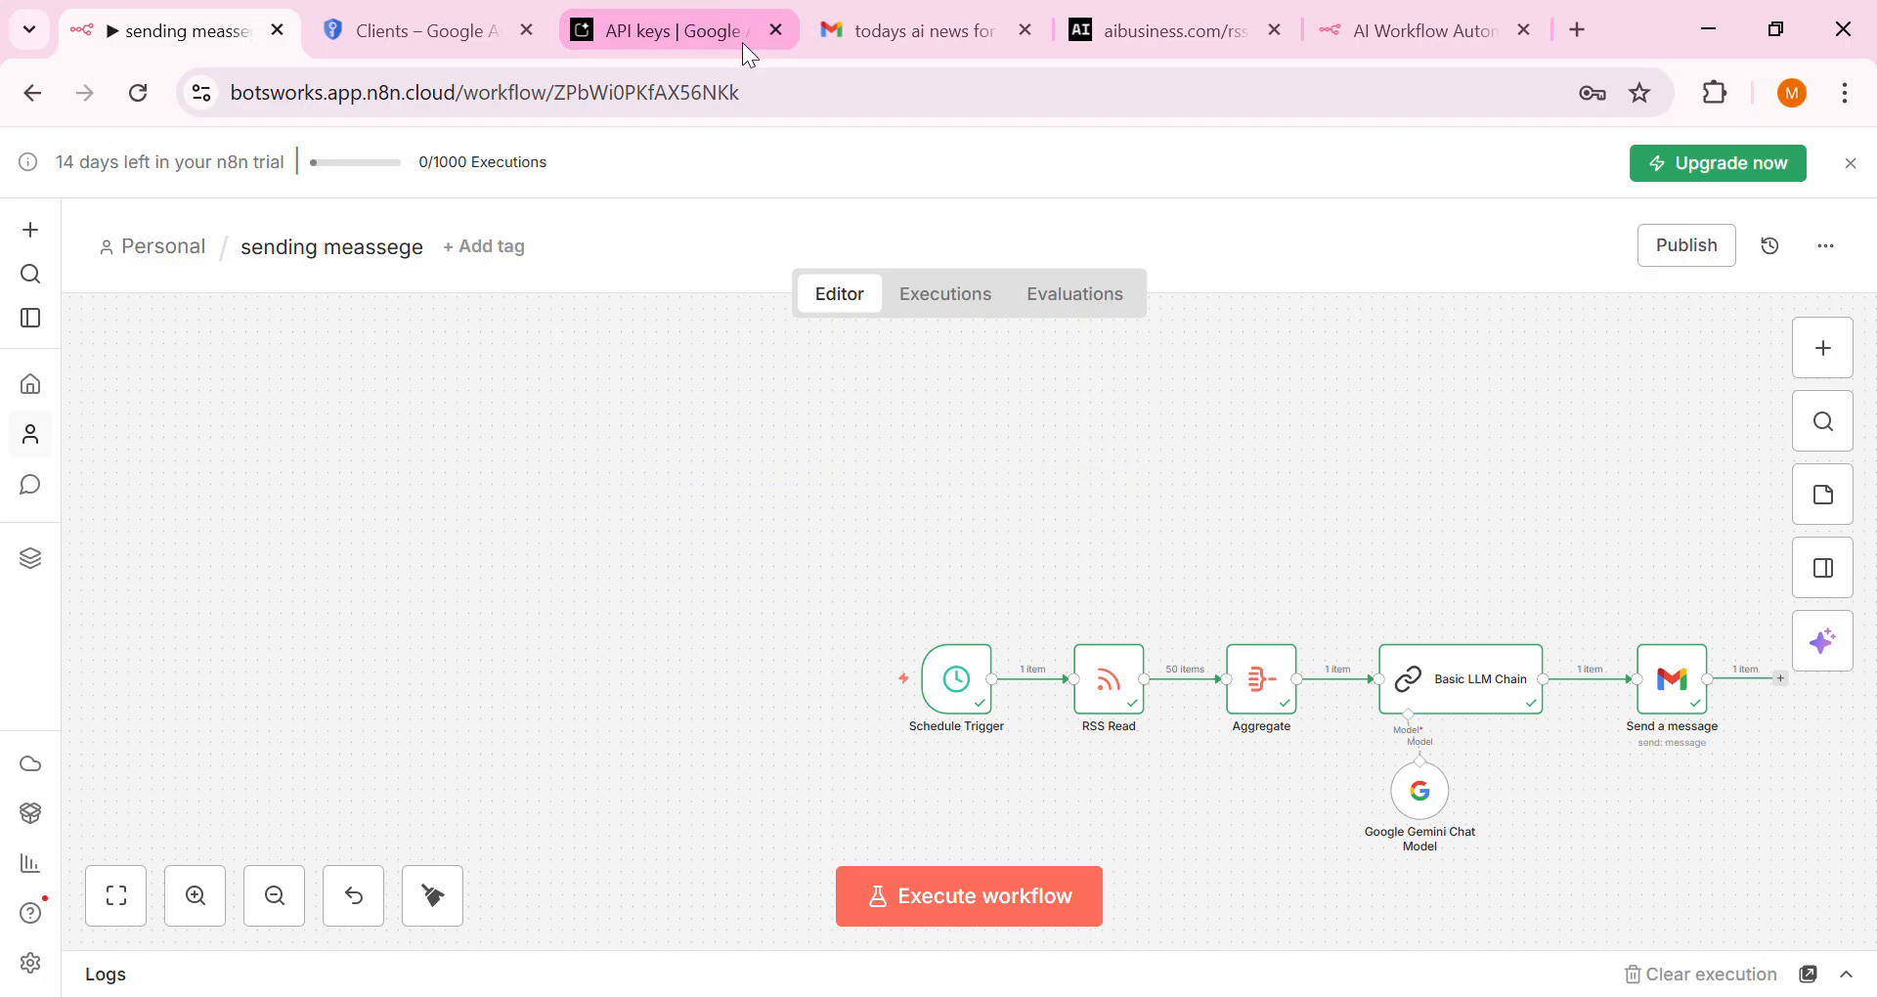
left_click(1093, 27)
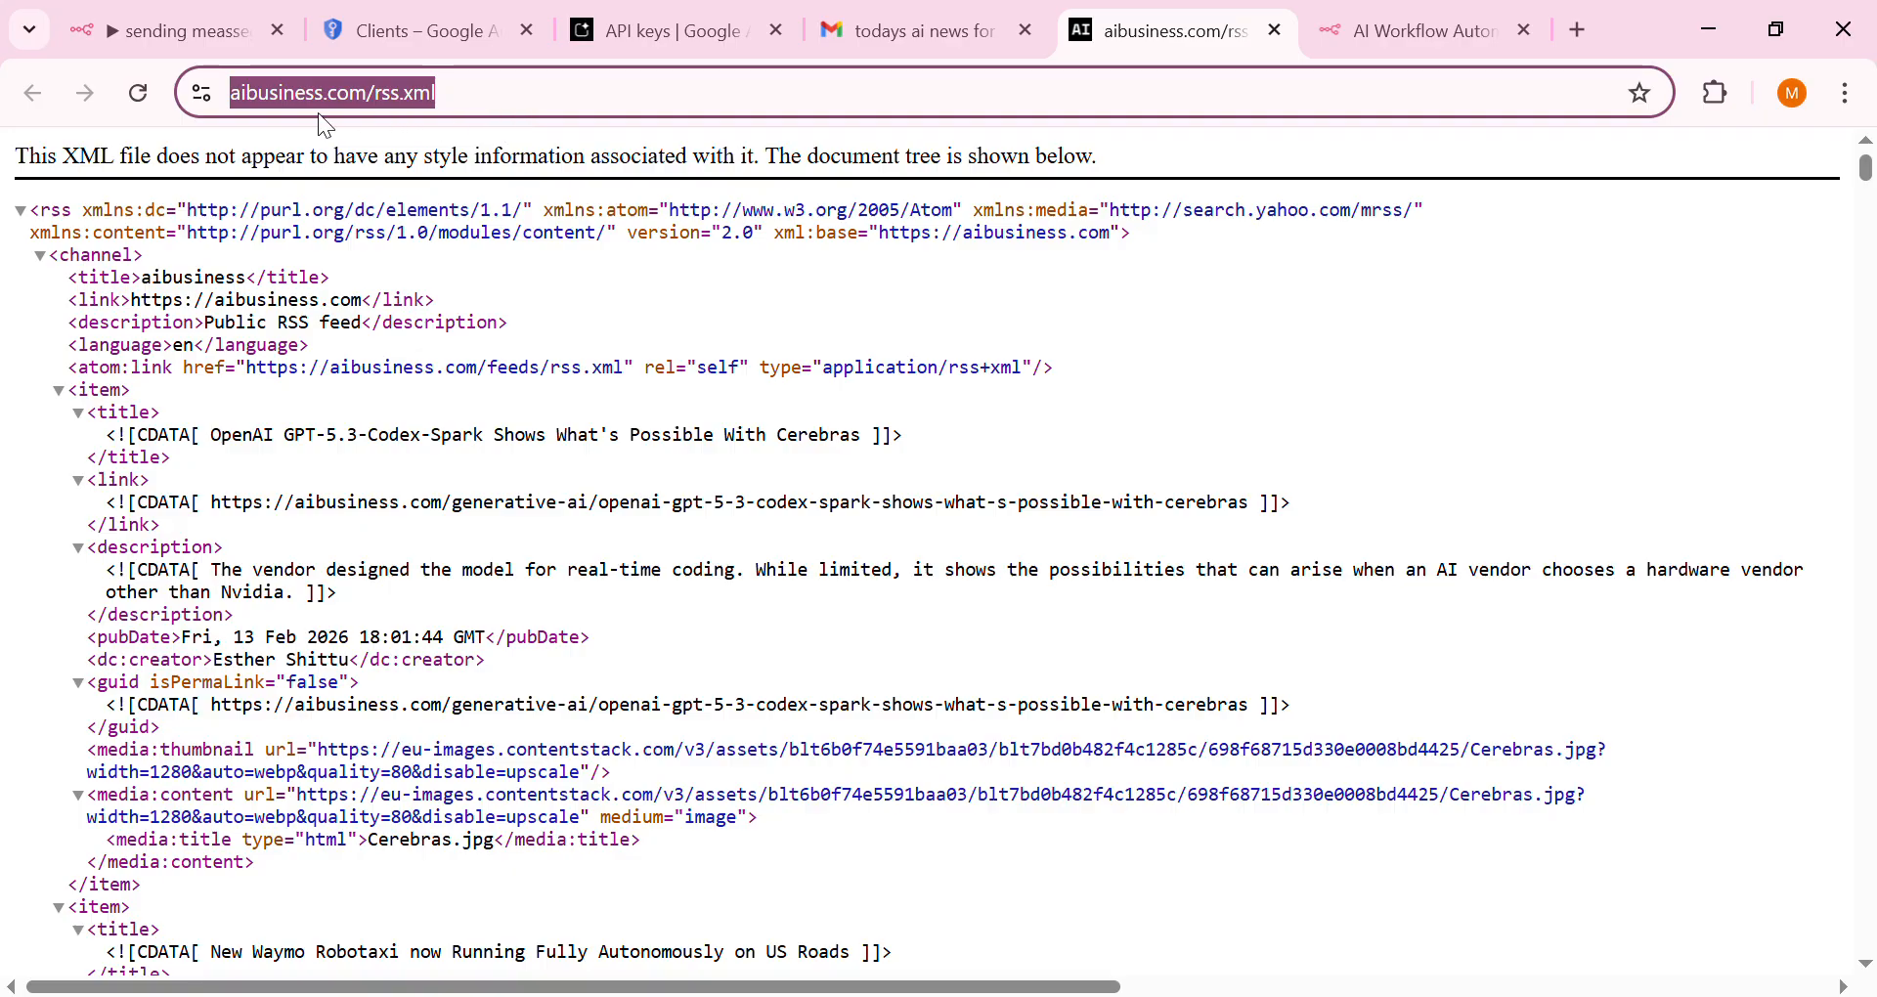
left_click(308, 85)
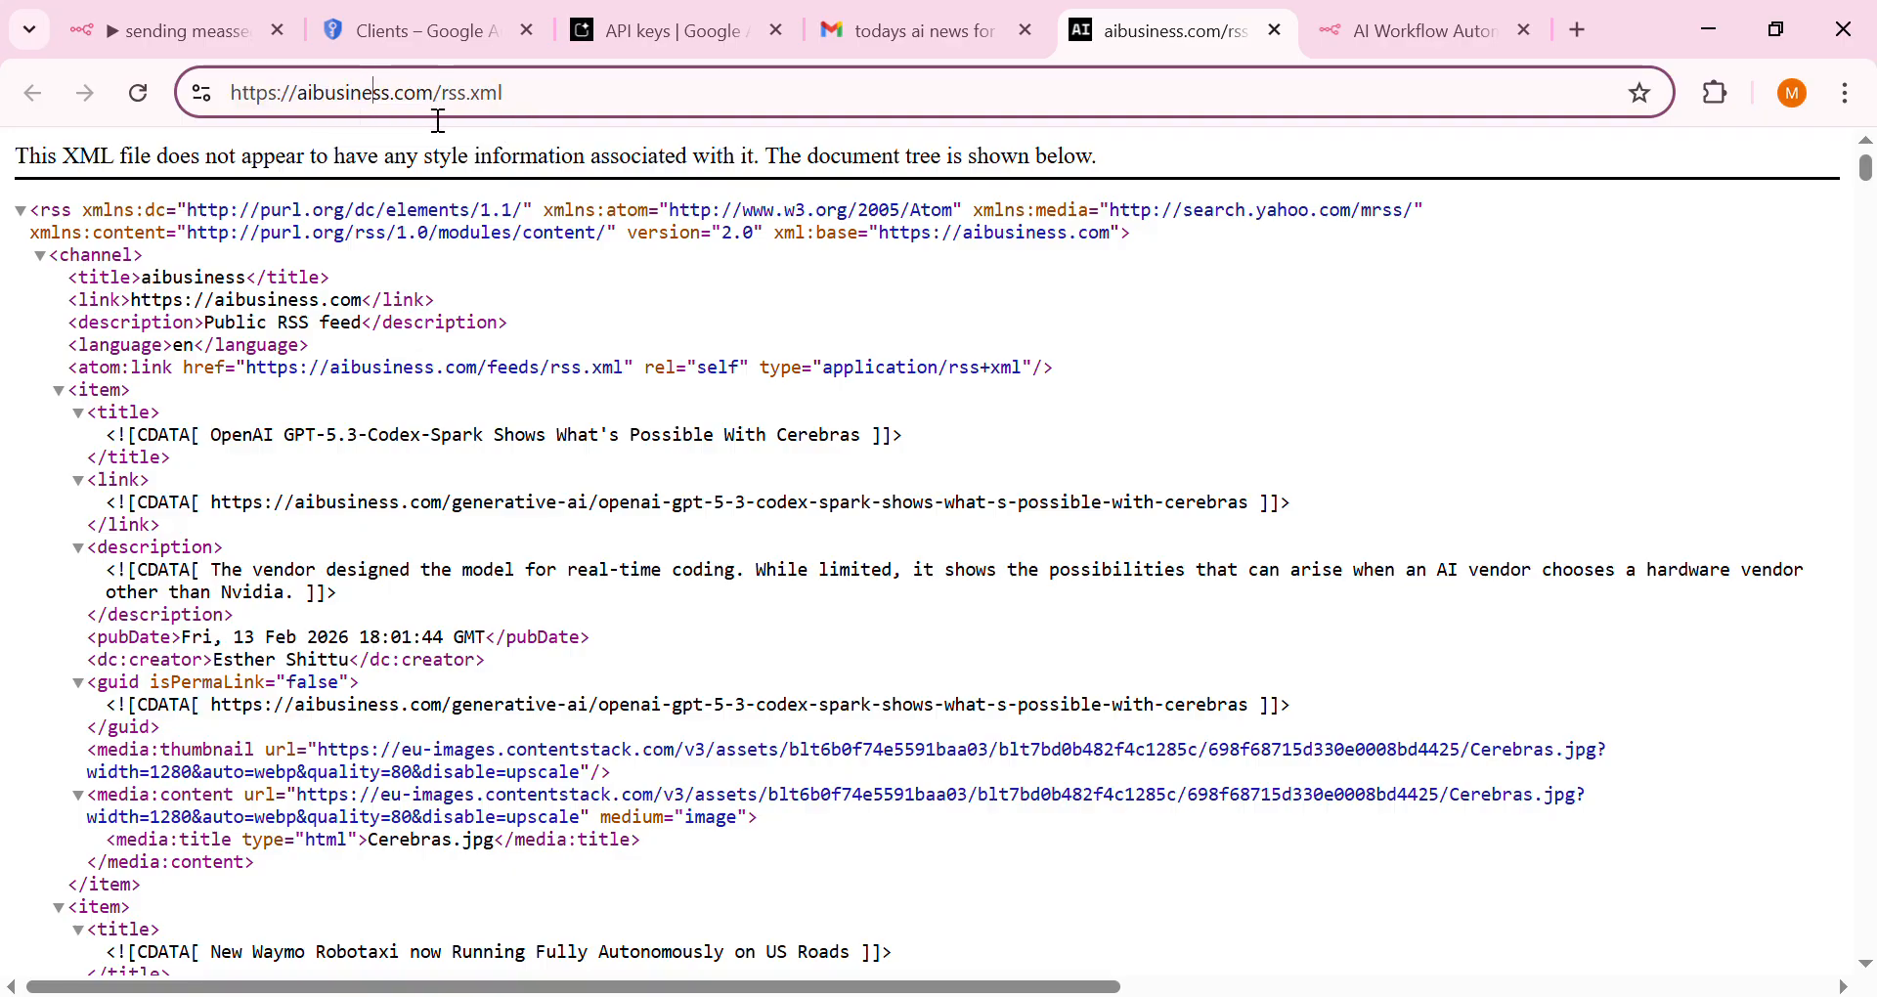
left_click(400, 99)
key("BackSpace")
key("BackSpace")
key("BackSpace")
key("BackSpace")
key("BackSpace")
key("BackSpace")
key("BackSpace")
key("BackSpace")
key("BackSpace")
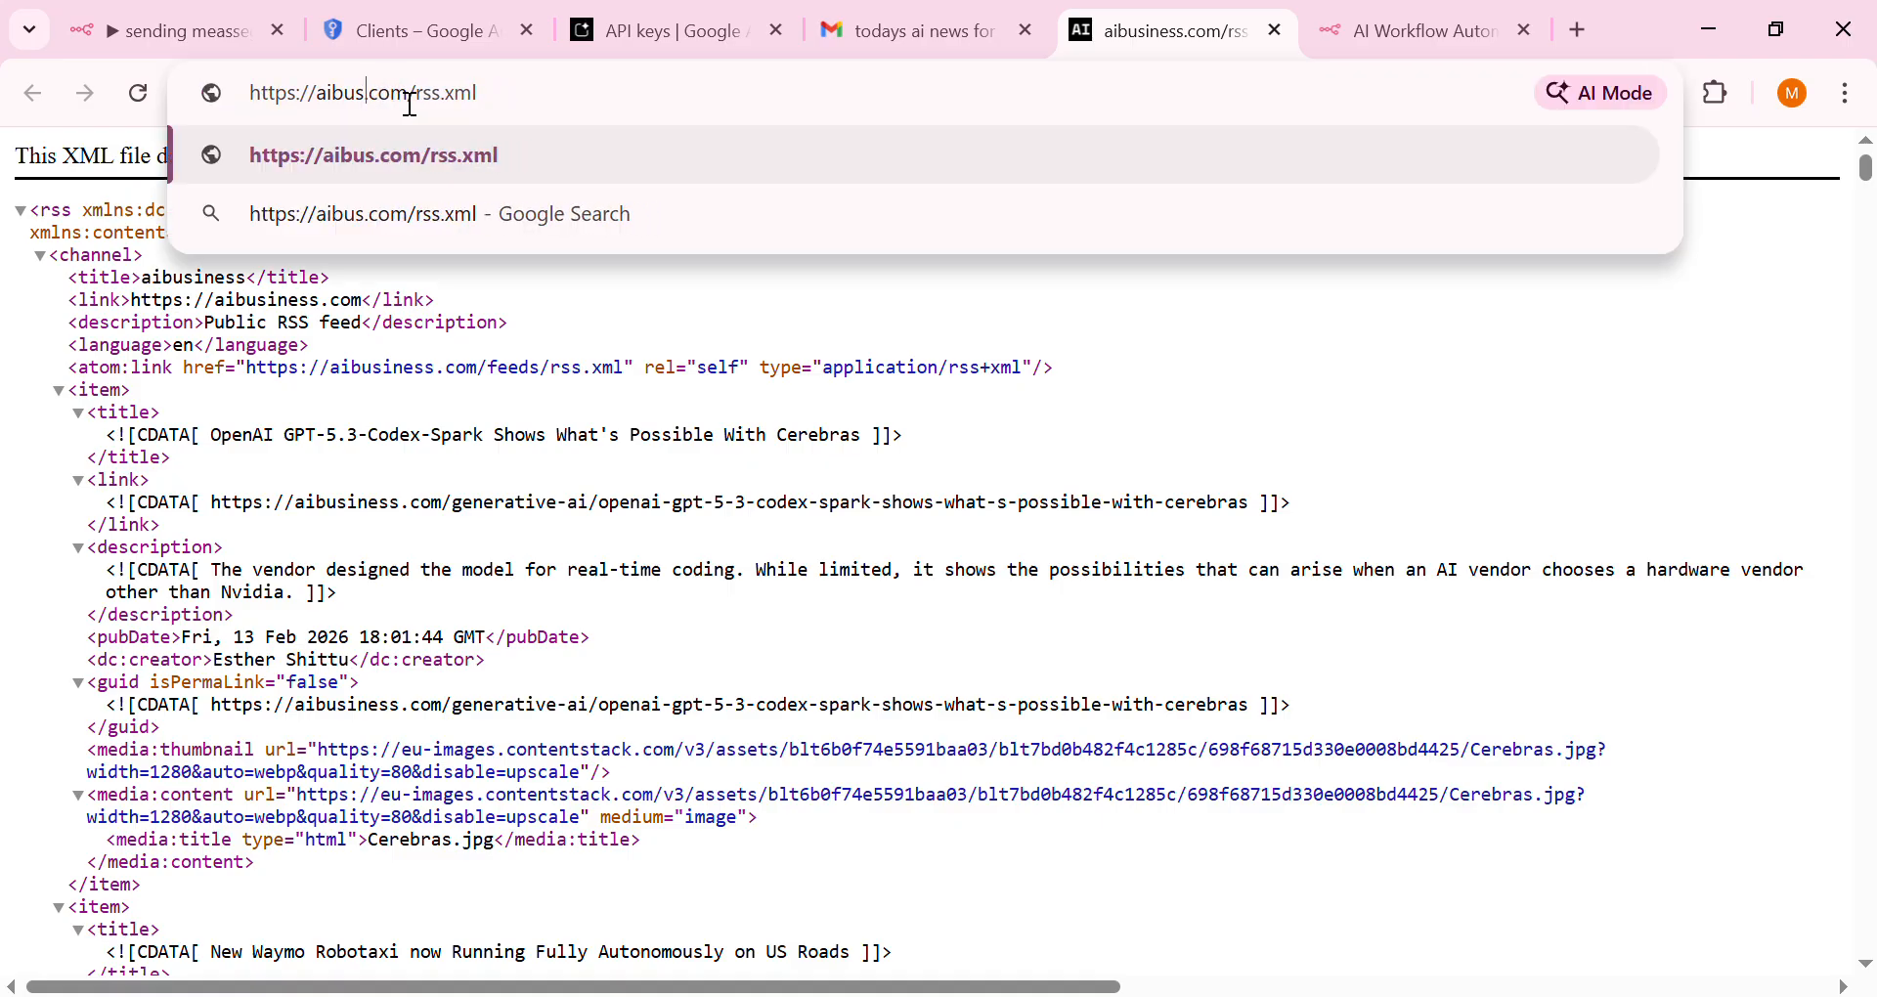
key("BackSpace")
type("flip")
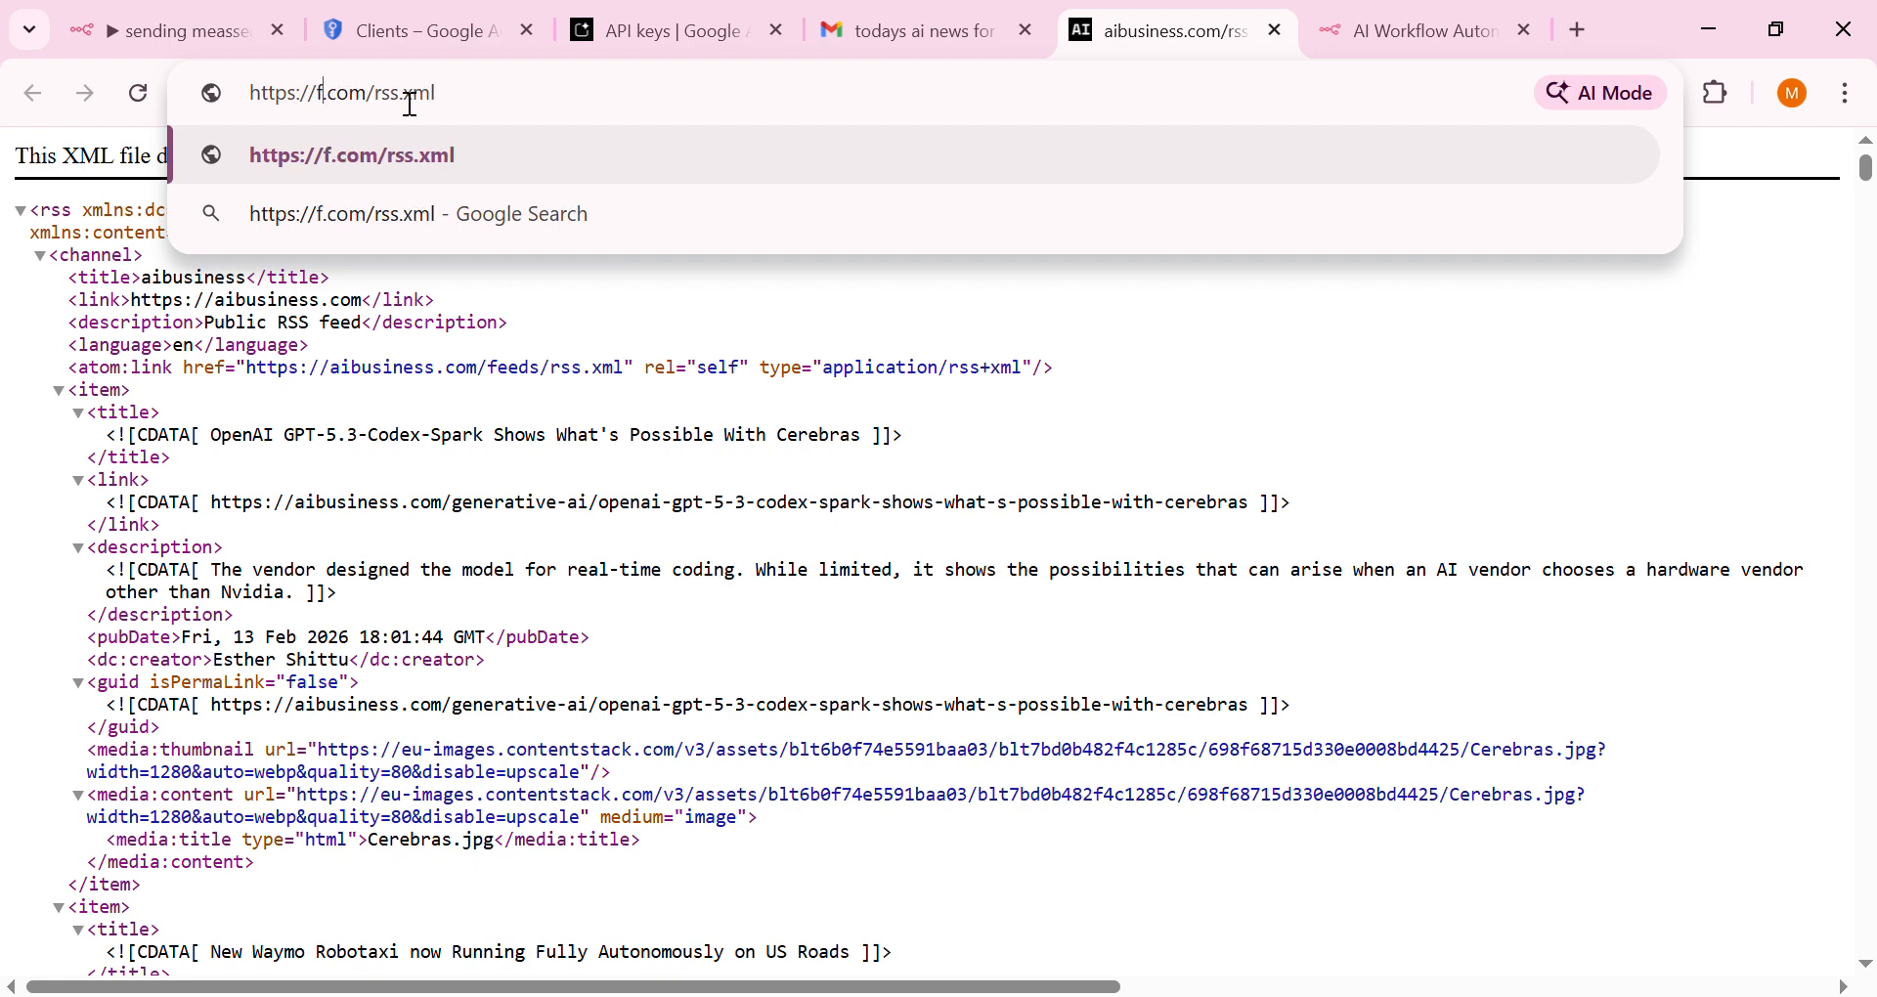
type("ca")
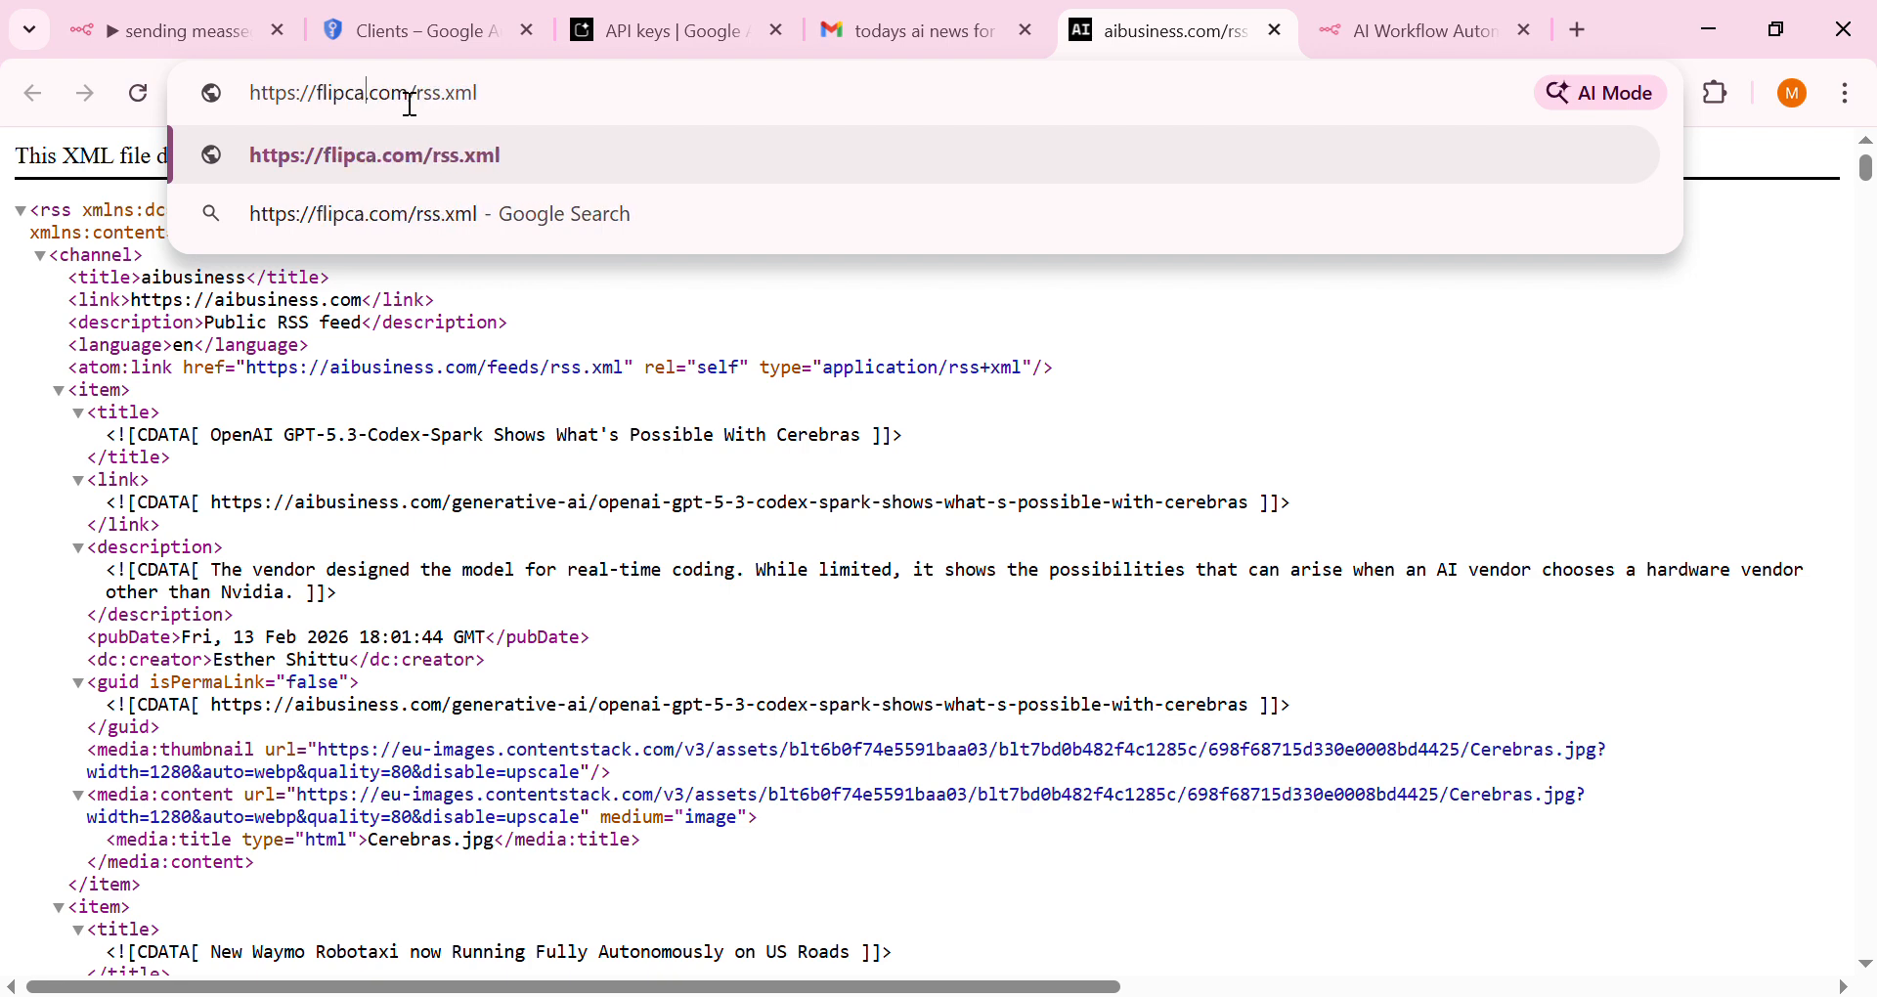
key("BackSpace")
key("BackSpace")
key("BackSpace")
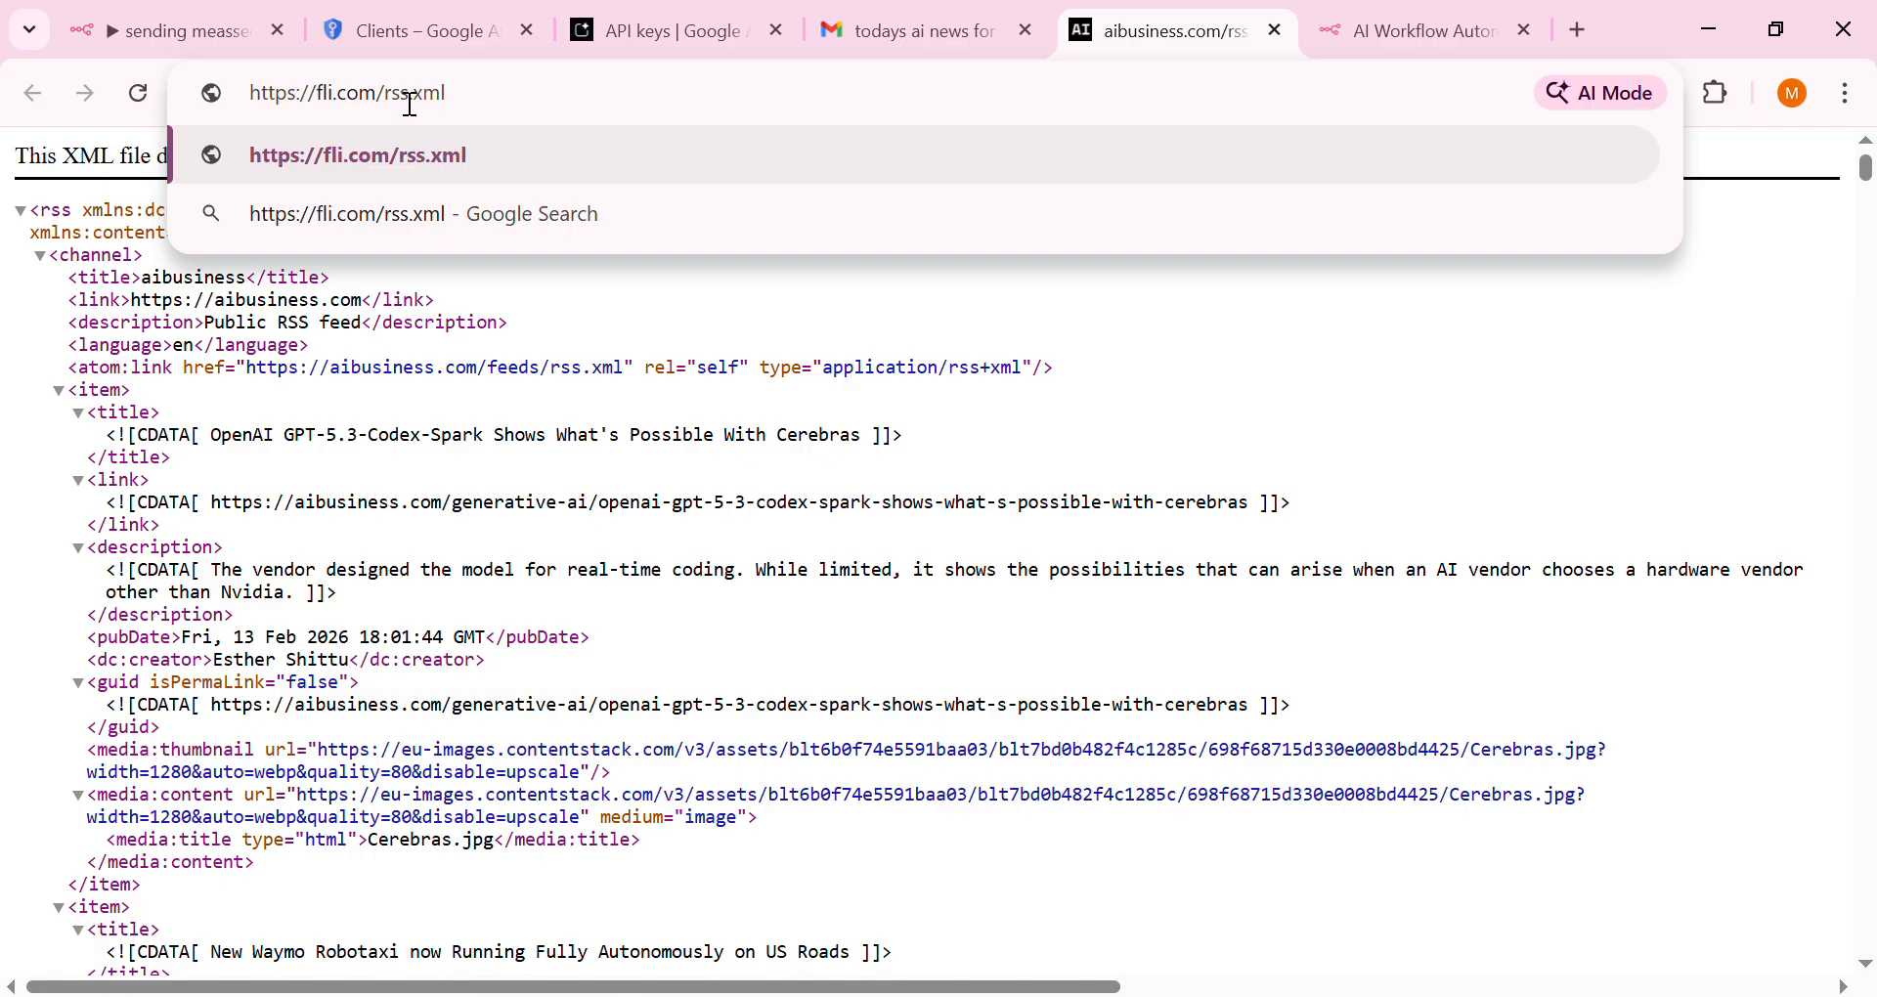
type("ka")
key("BackSpace")
key("BackSpace")
type("pkart")
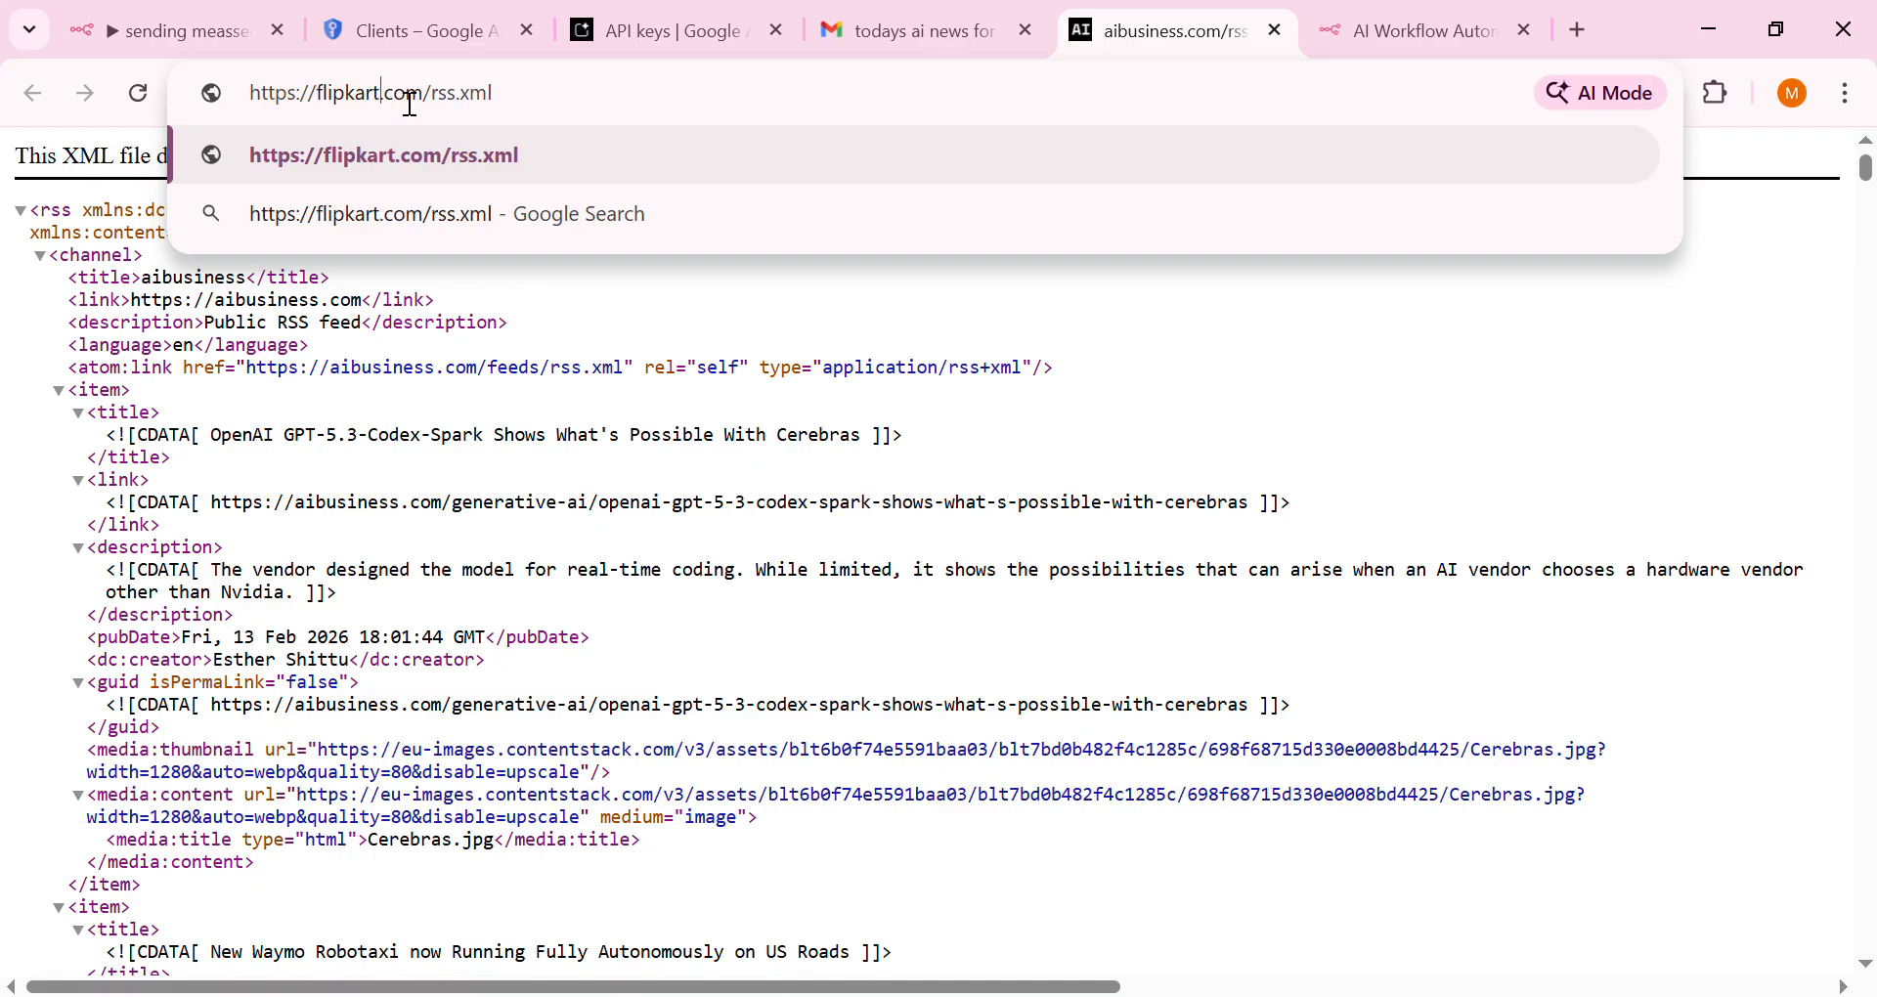
key("Return")
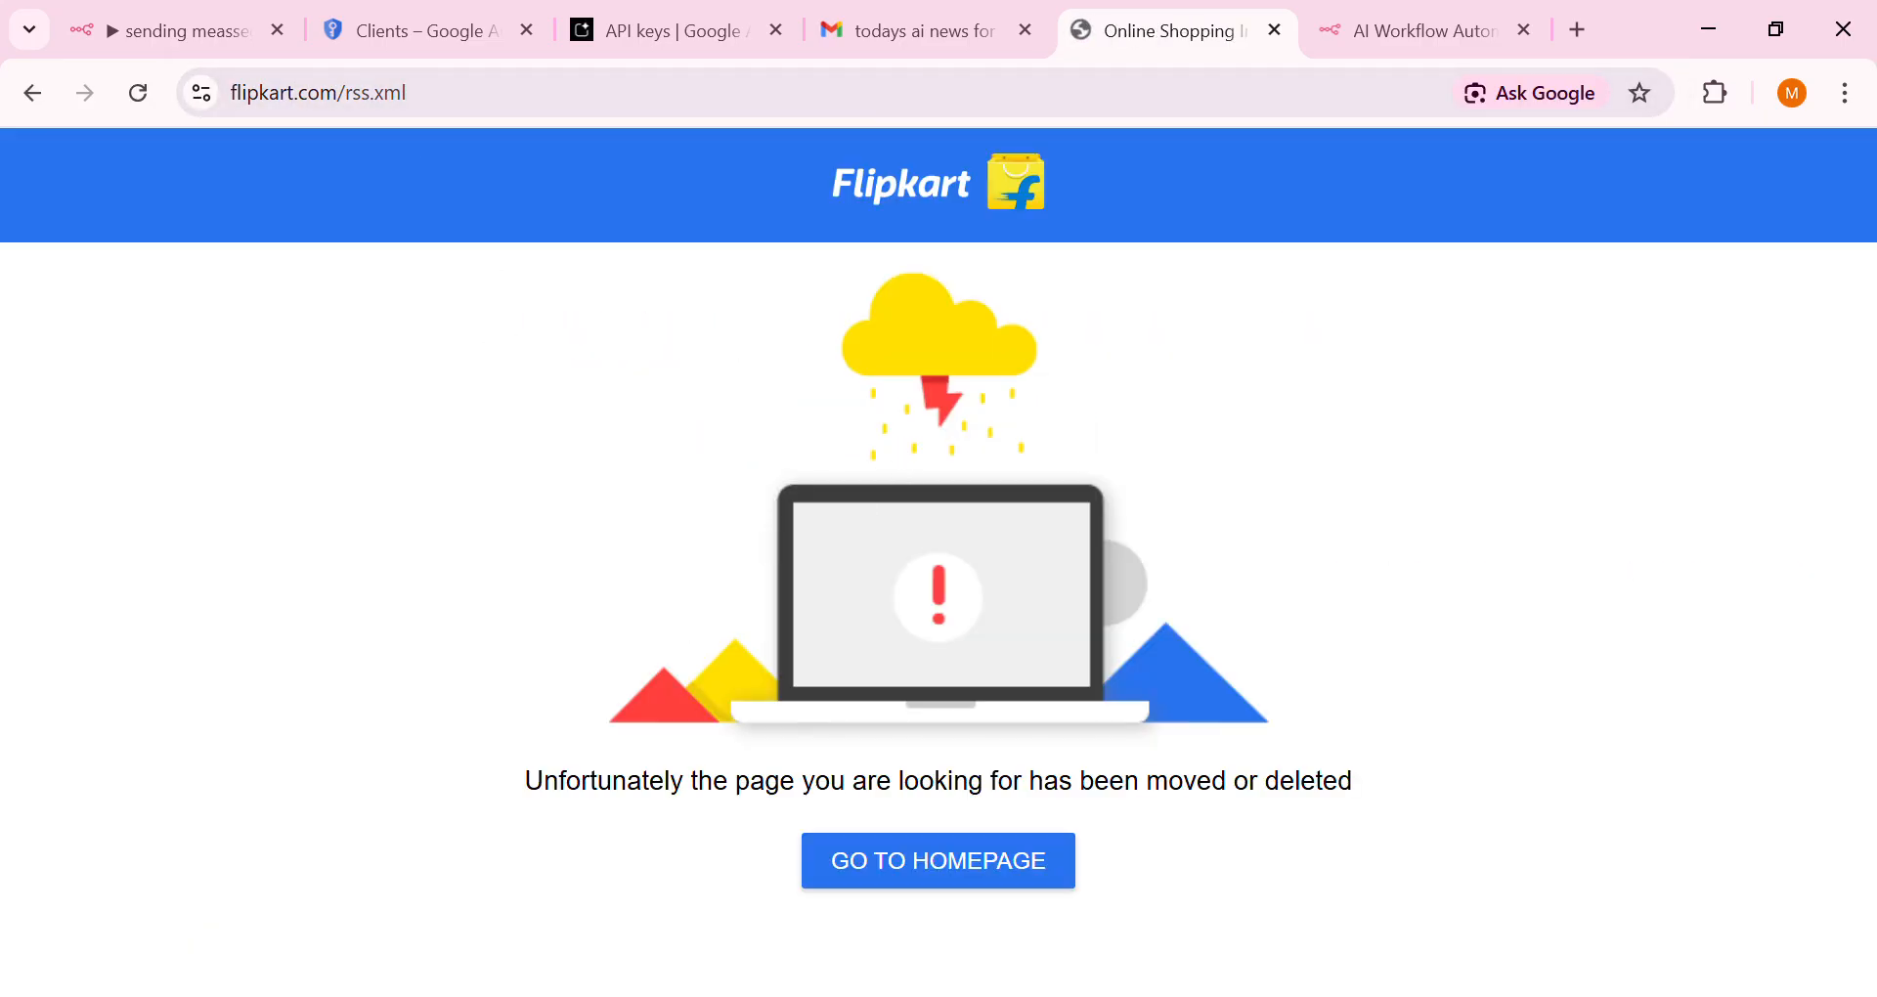
left_click(935, 878)
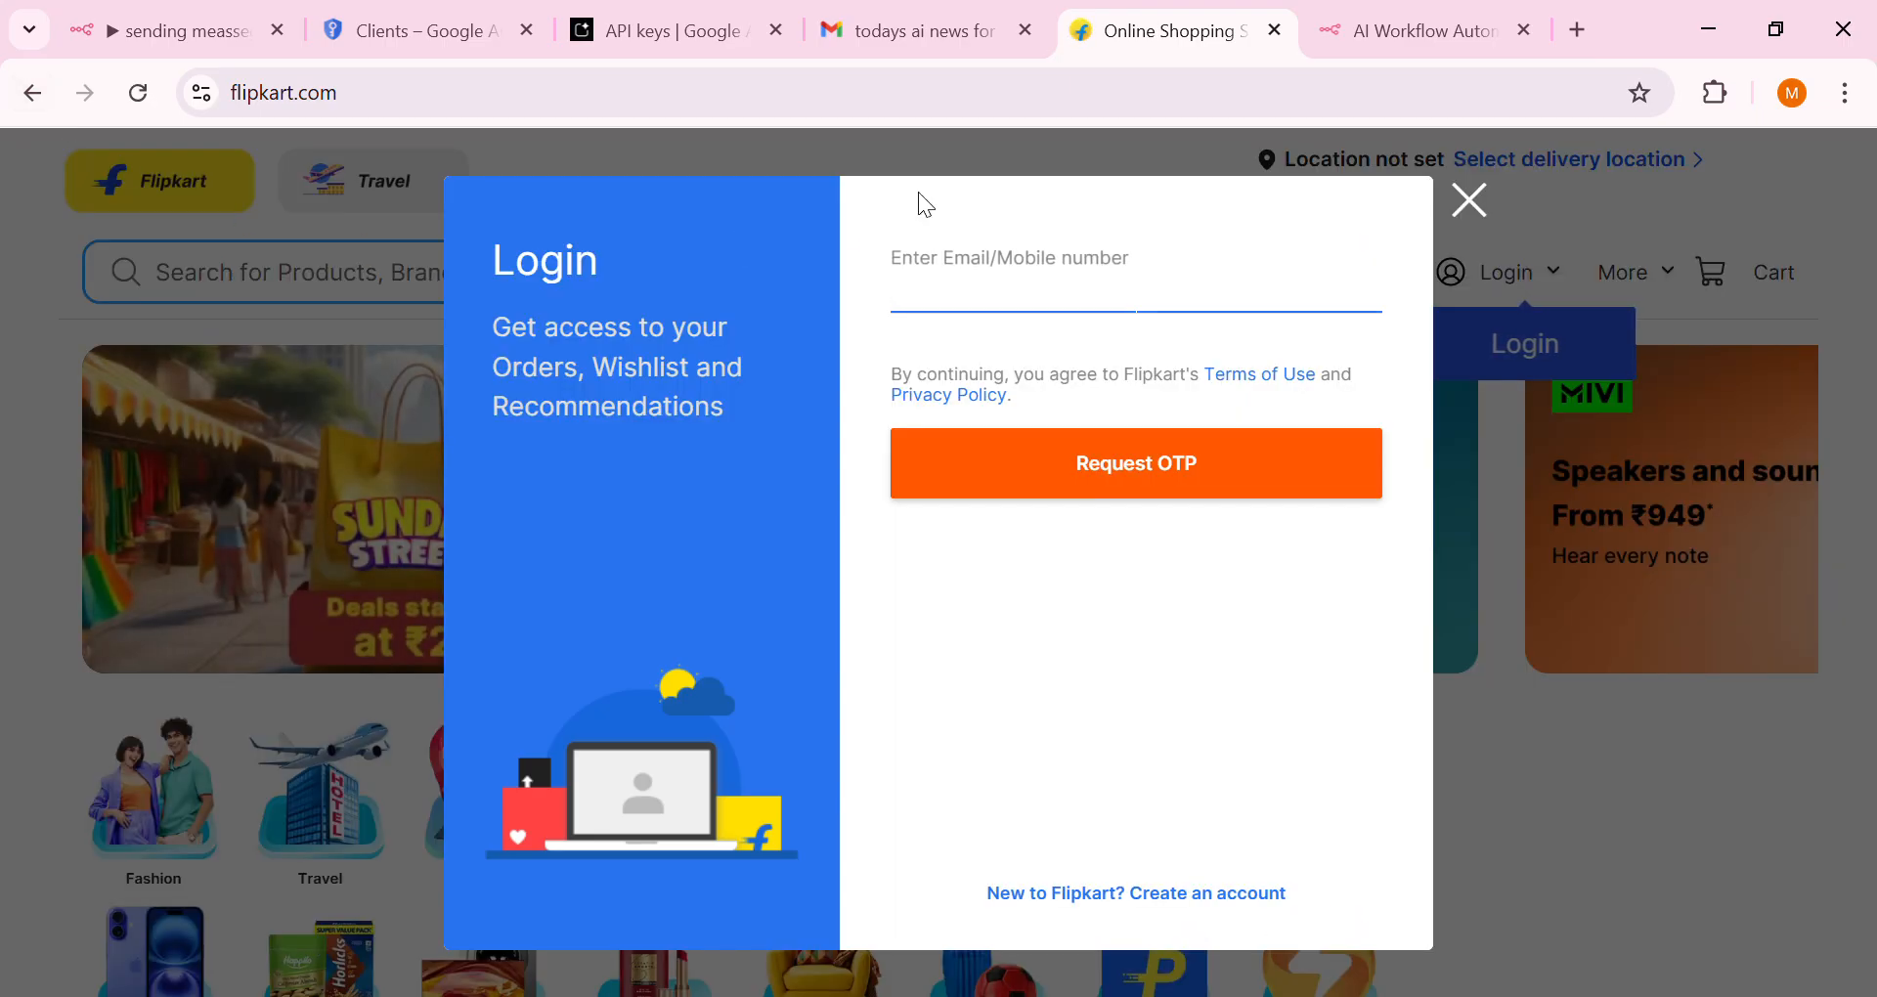
left_click(958, 35)
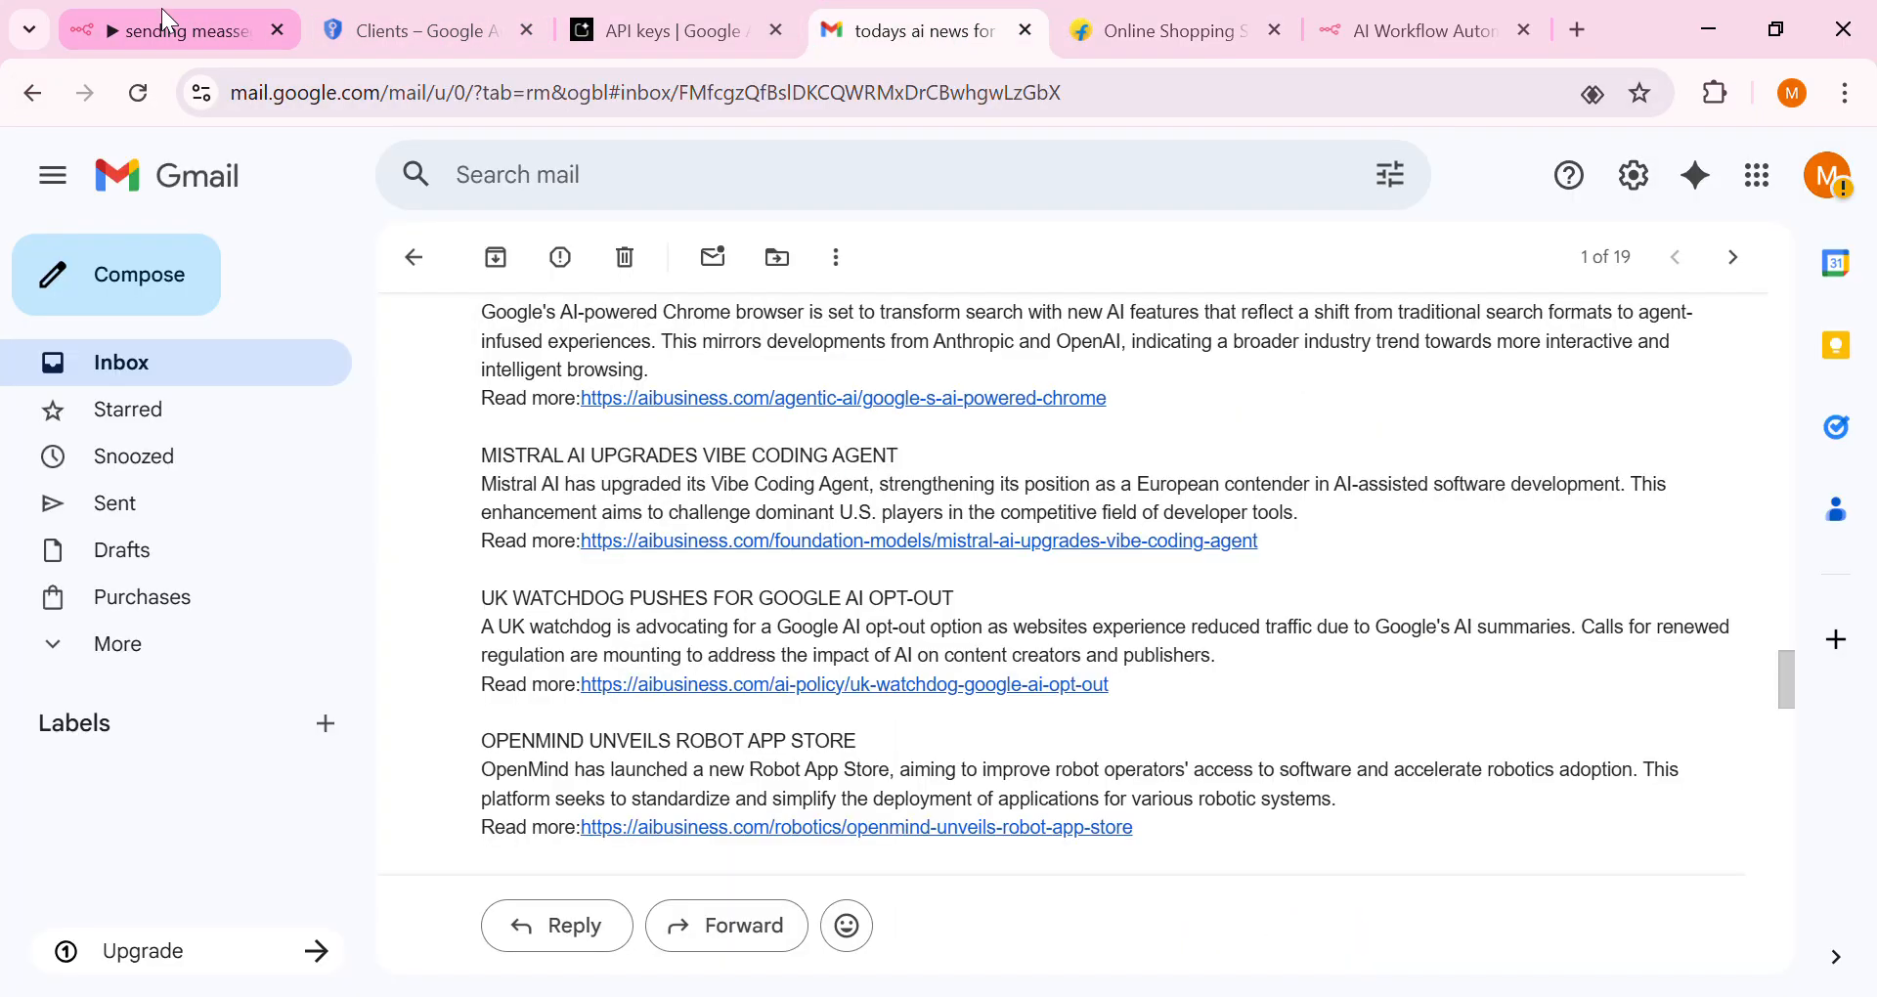
Pan around the finished n8n workflow, then switch to the Google Cloud OAuth clients list
left_click(234, 32)
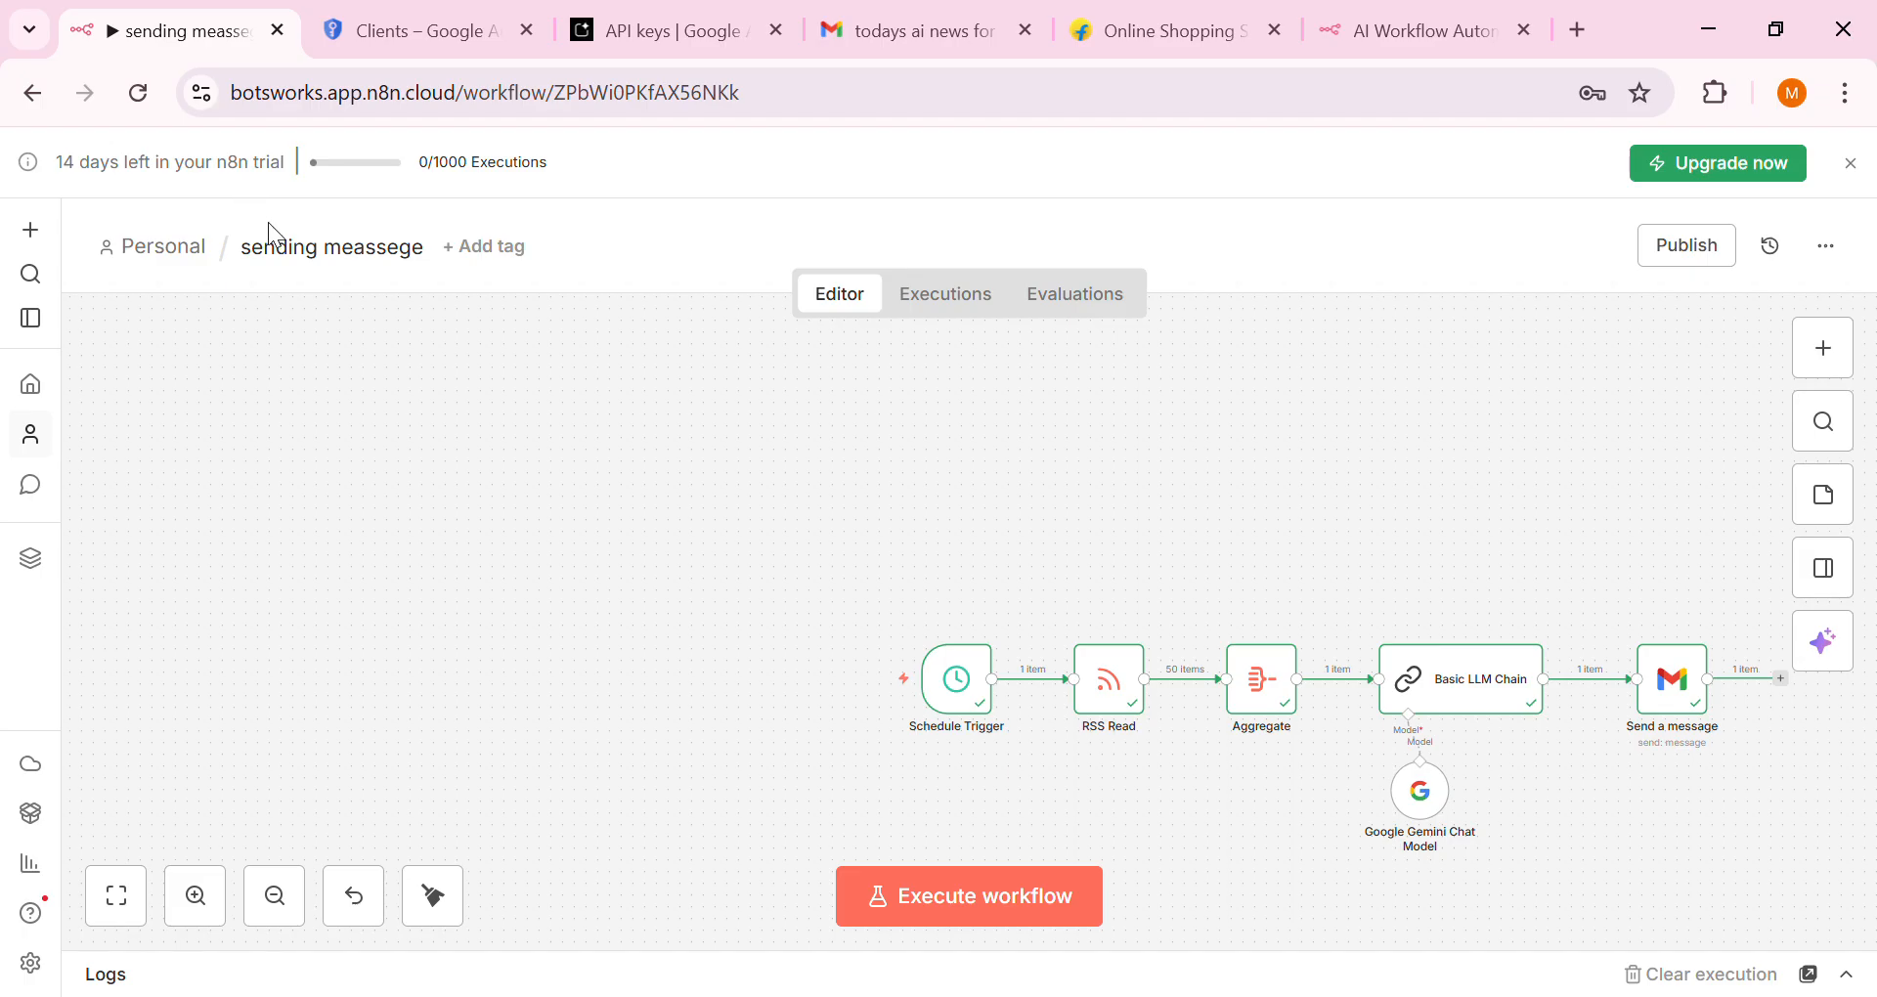
left_click_drag(717, 591, 147, 489)
mouse_move(975, 716)
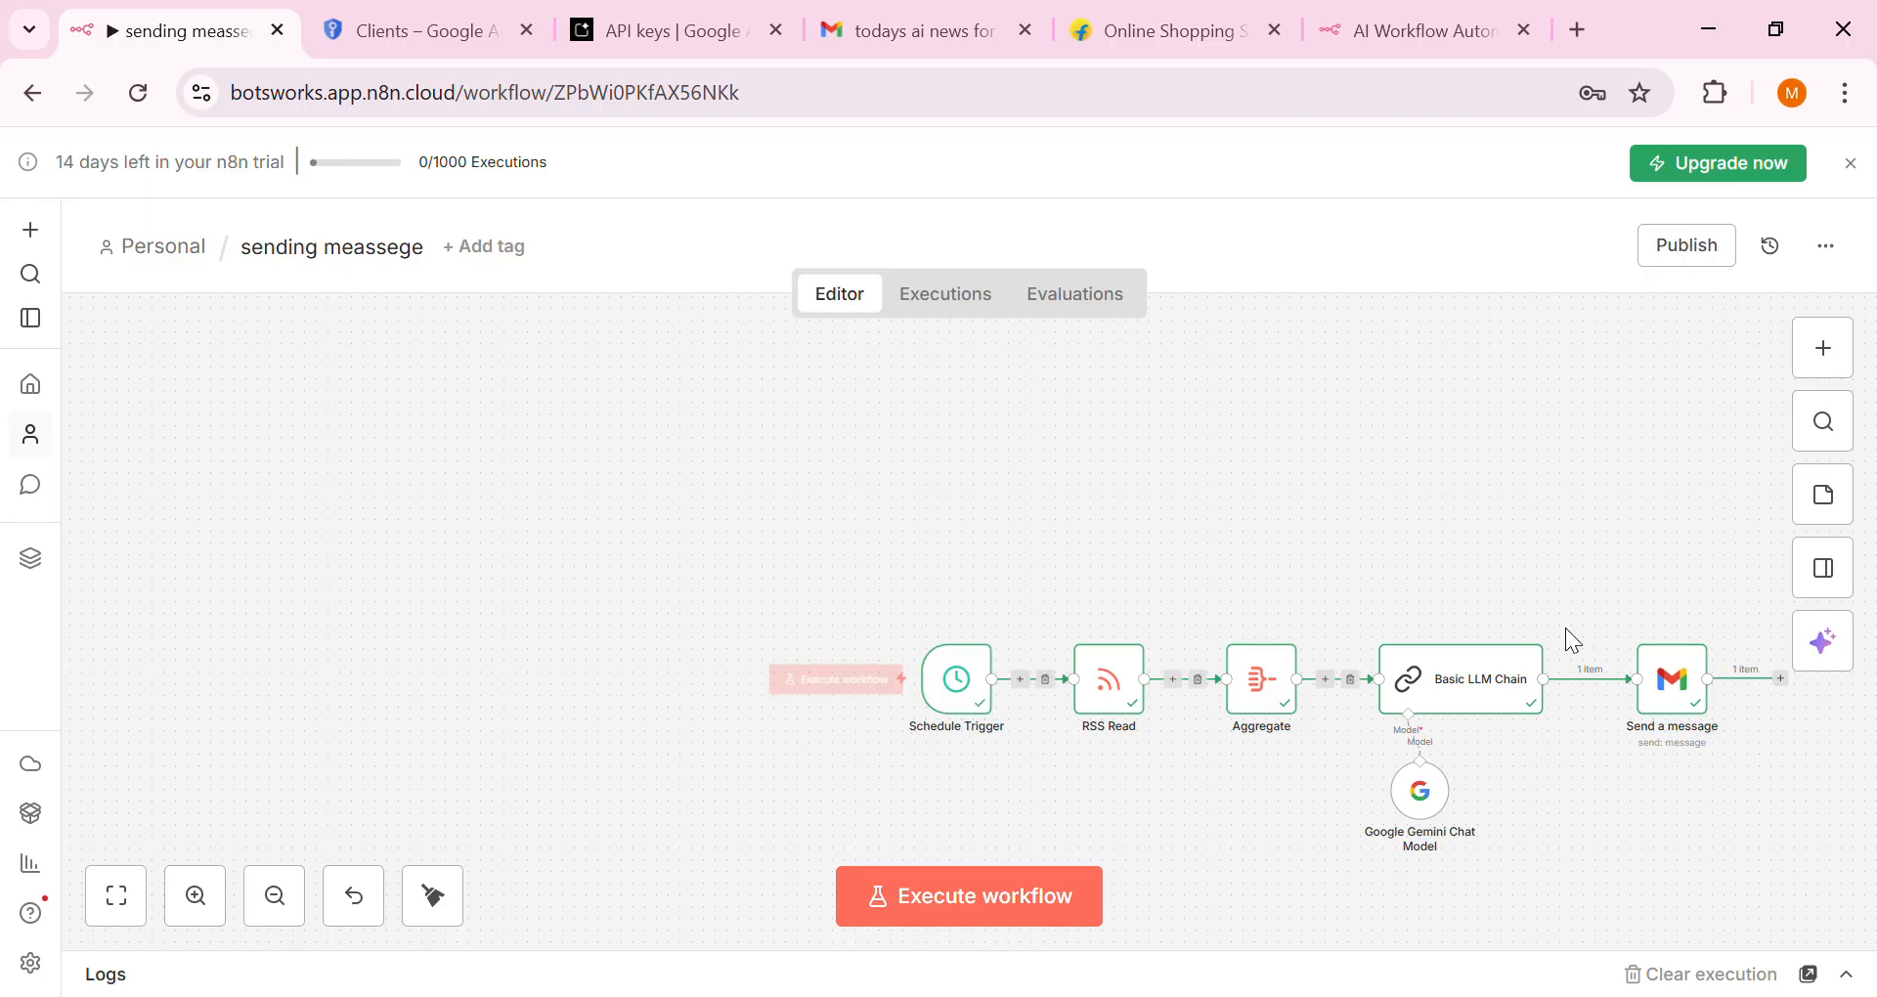
mouse_move(1688, 694)
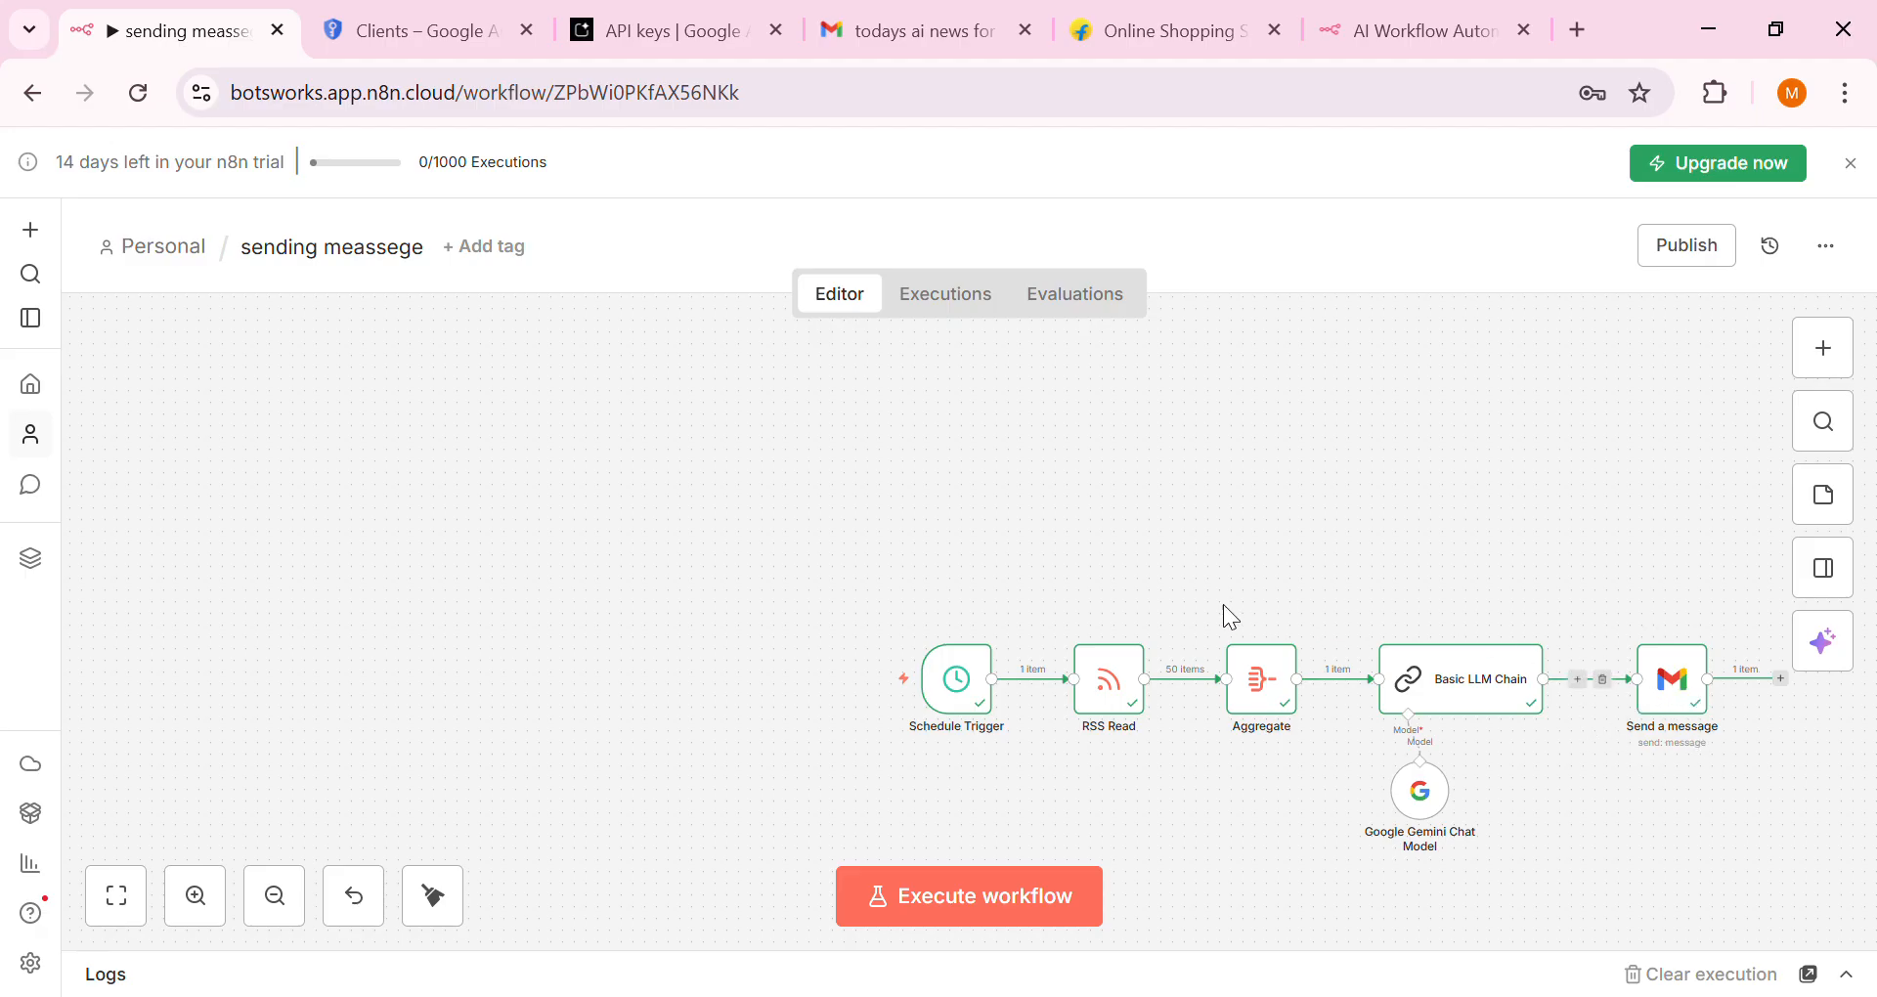
mouse_move(917, 605)
left_click(481, 32)
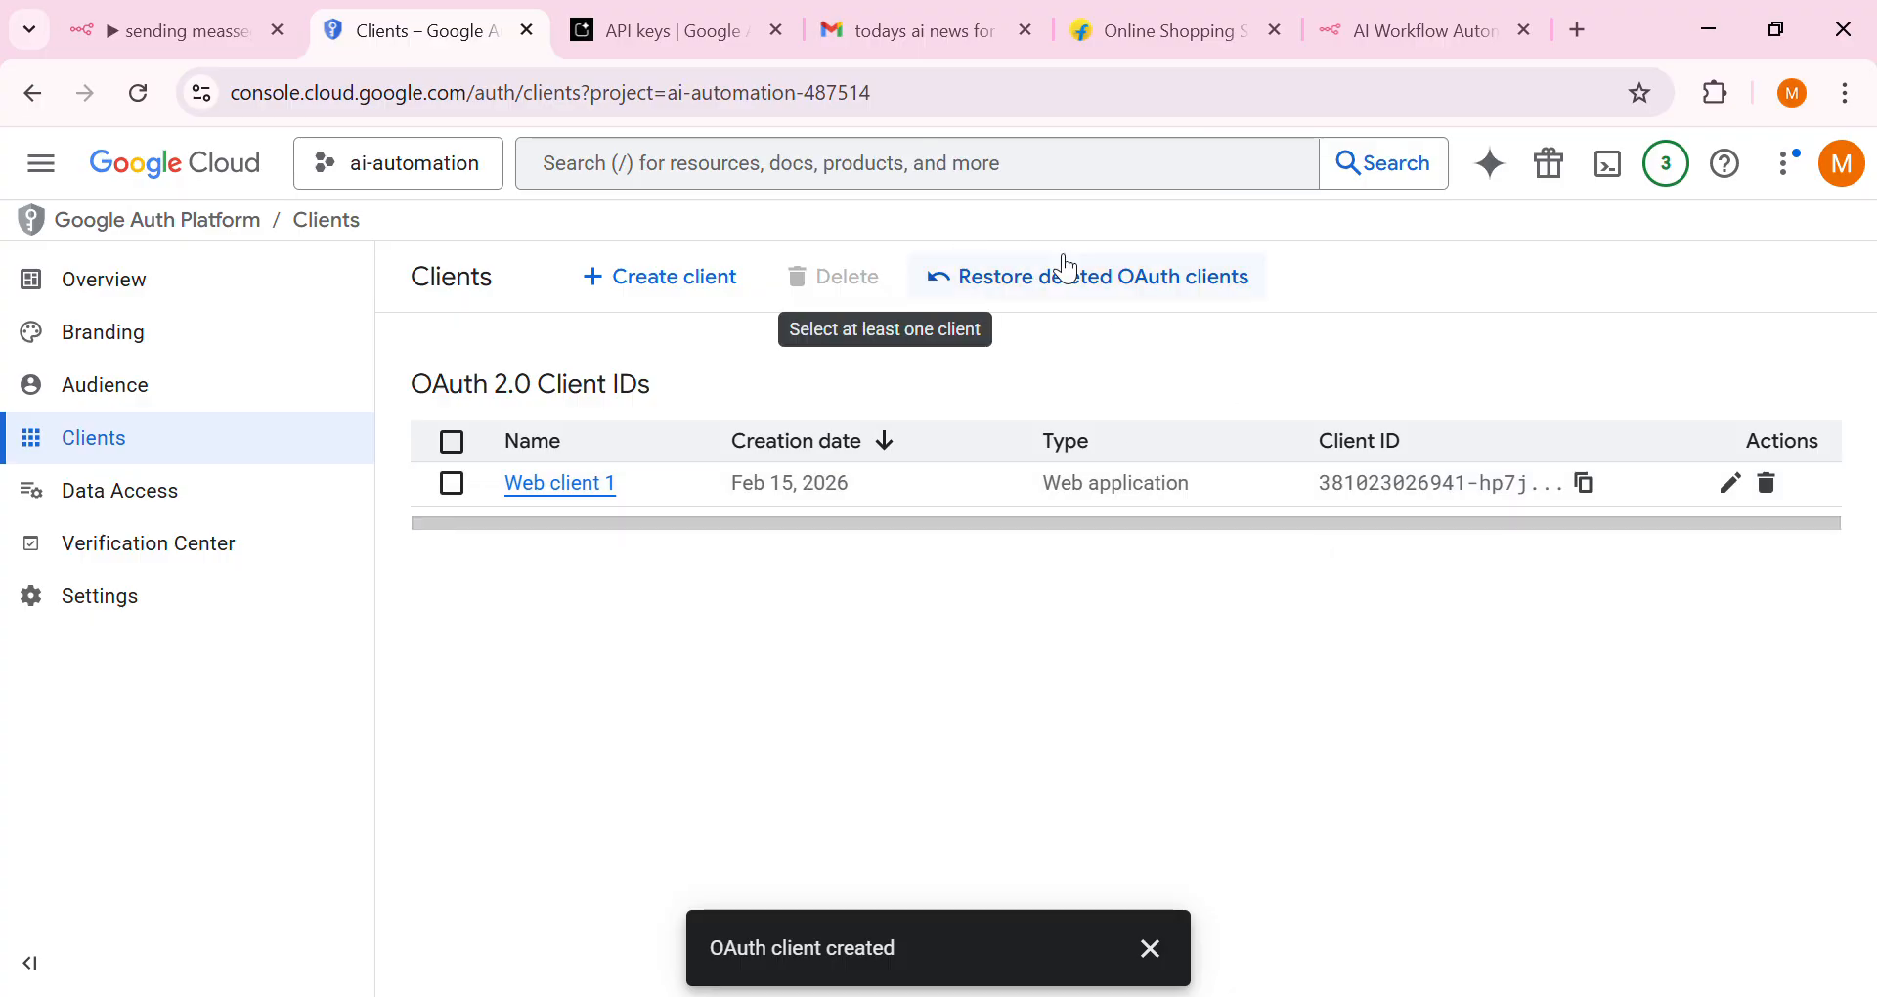
Cross-check the n8n workflow against the AI Studio Gemini API key and the ai-automation OAuth client 'Web client 1'
left_click(122, 27)
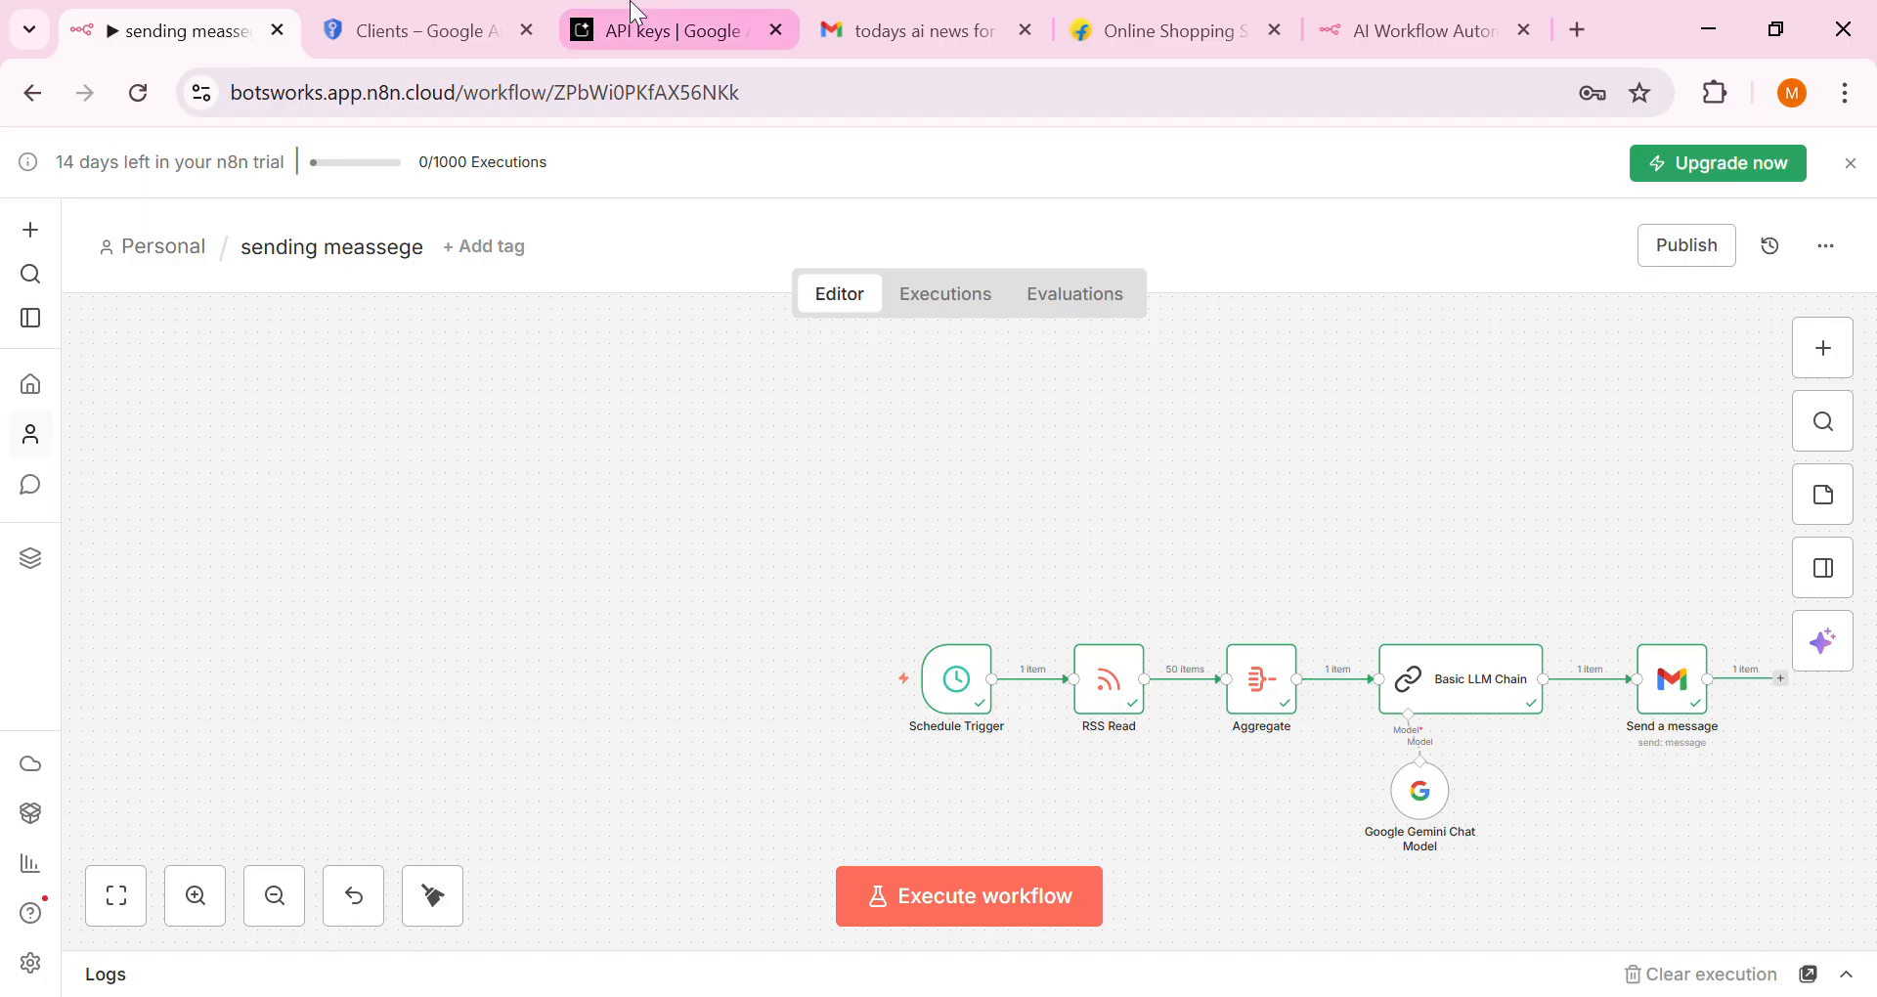
left_click(595, 10)
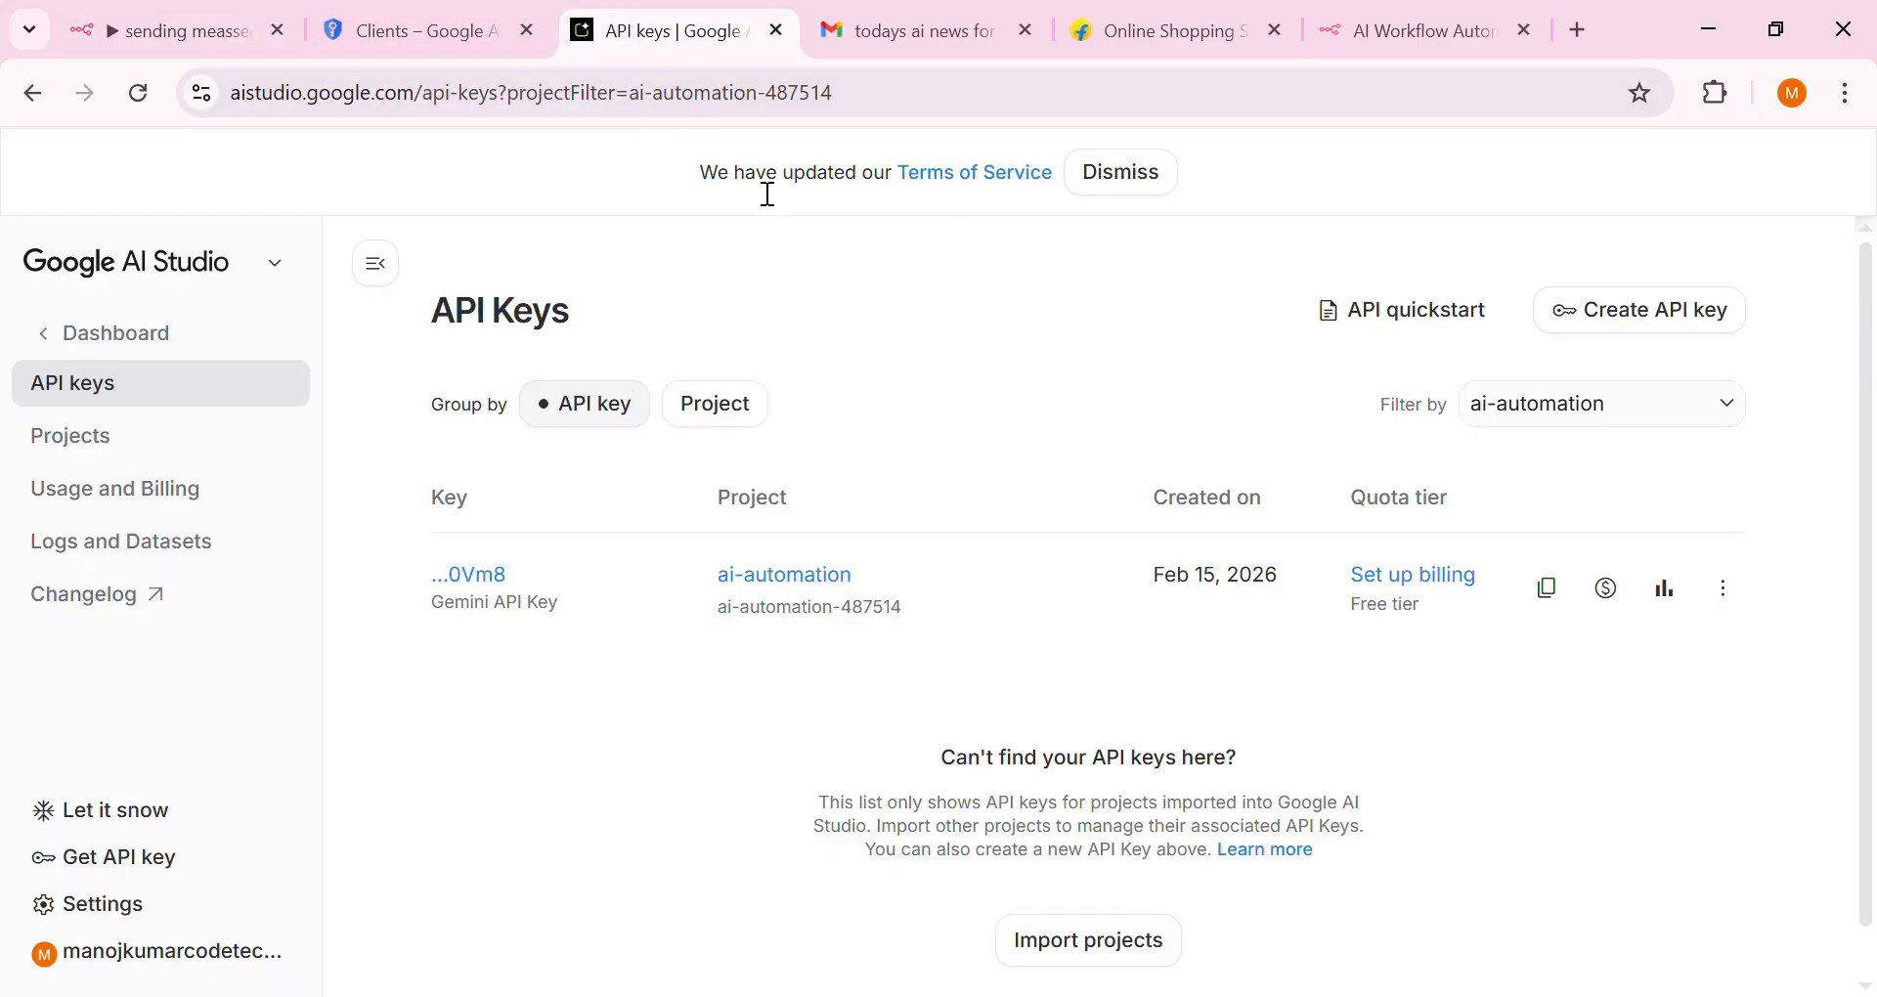
left_click(410, 30)
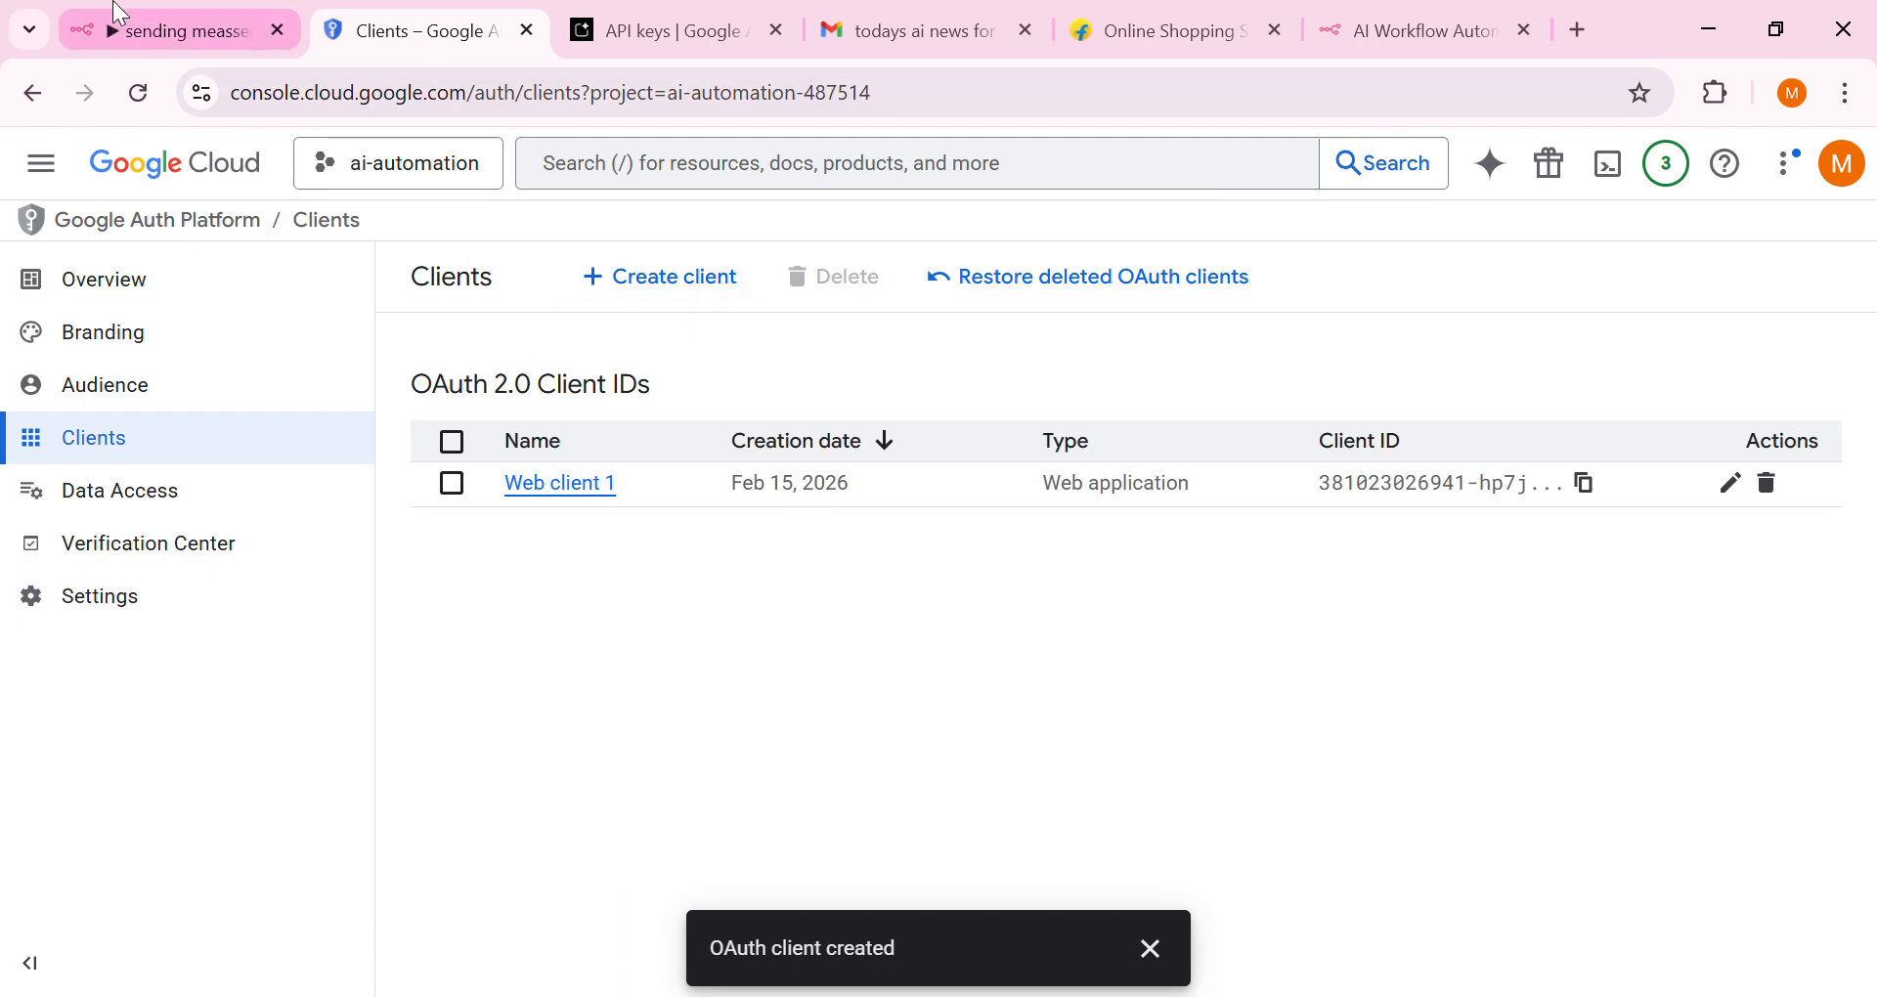
left_click(120, 14)
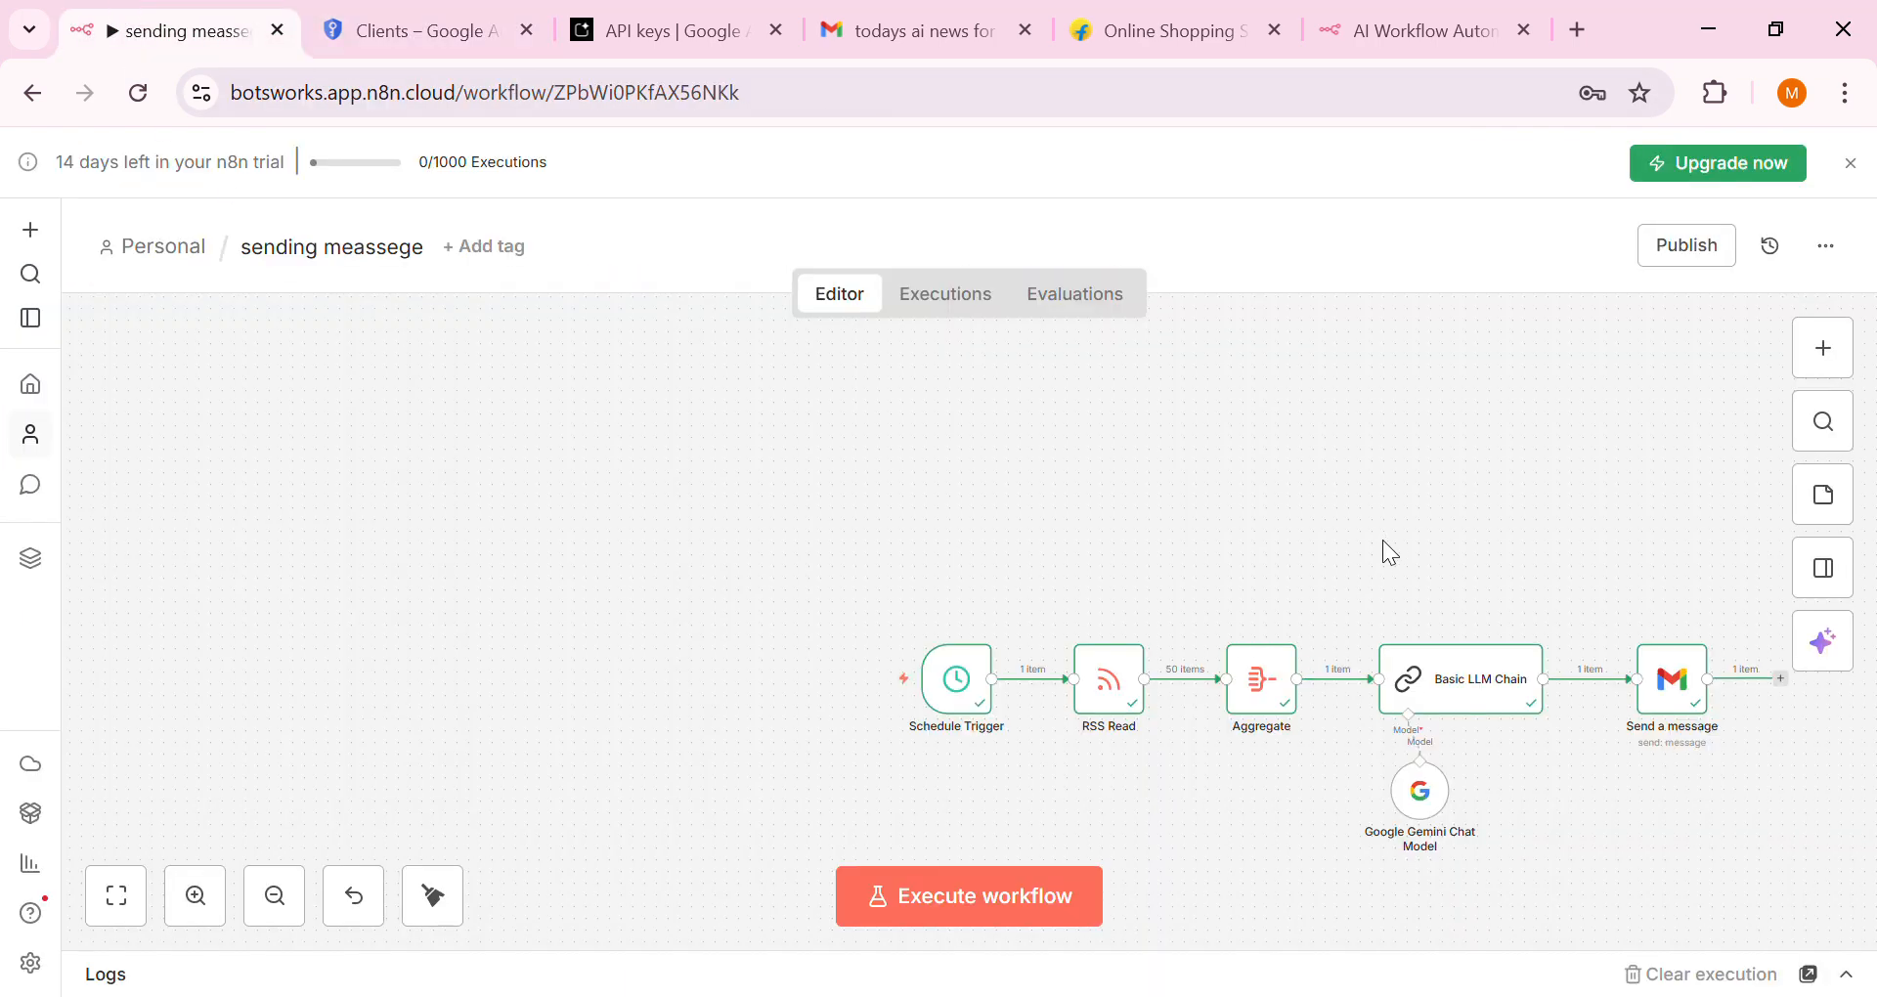